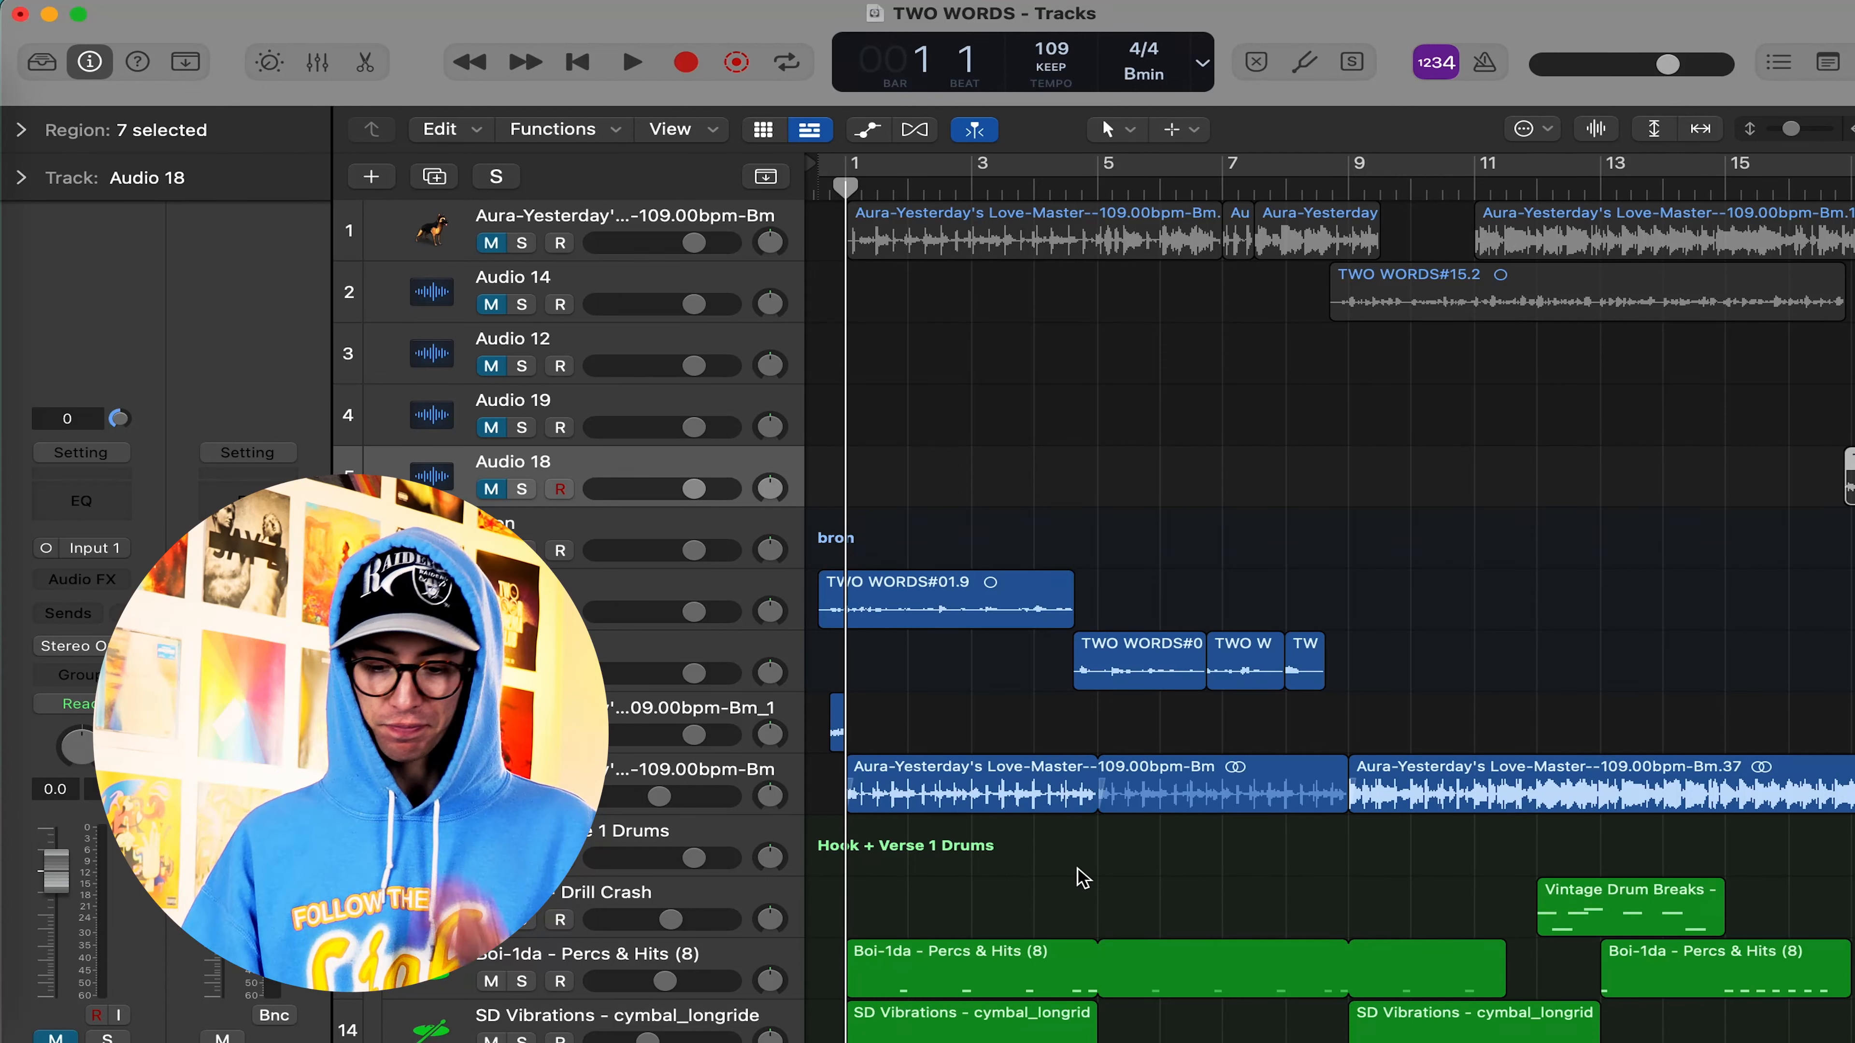
# Solo the Aura-Yesterday's Love sample track on track 10 and play its opening from bar 1 to bar 5
pyautogui.click(741, 796)
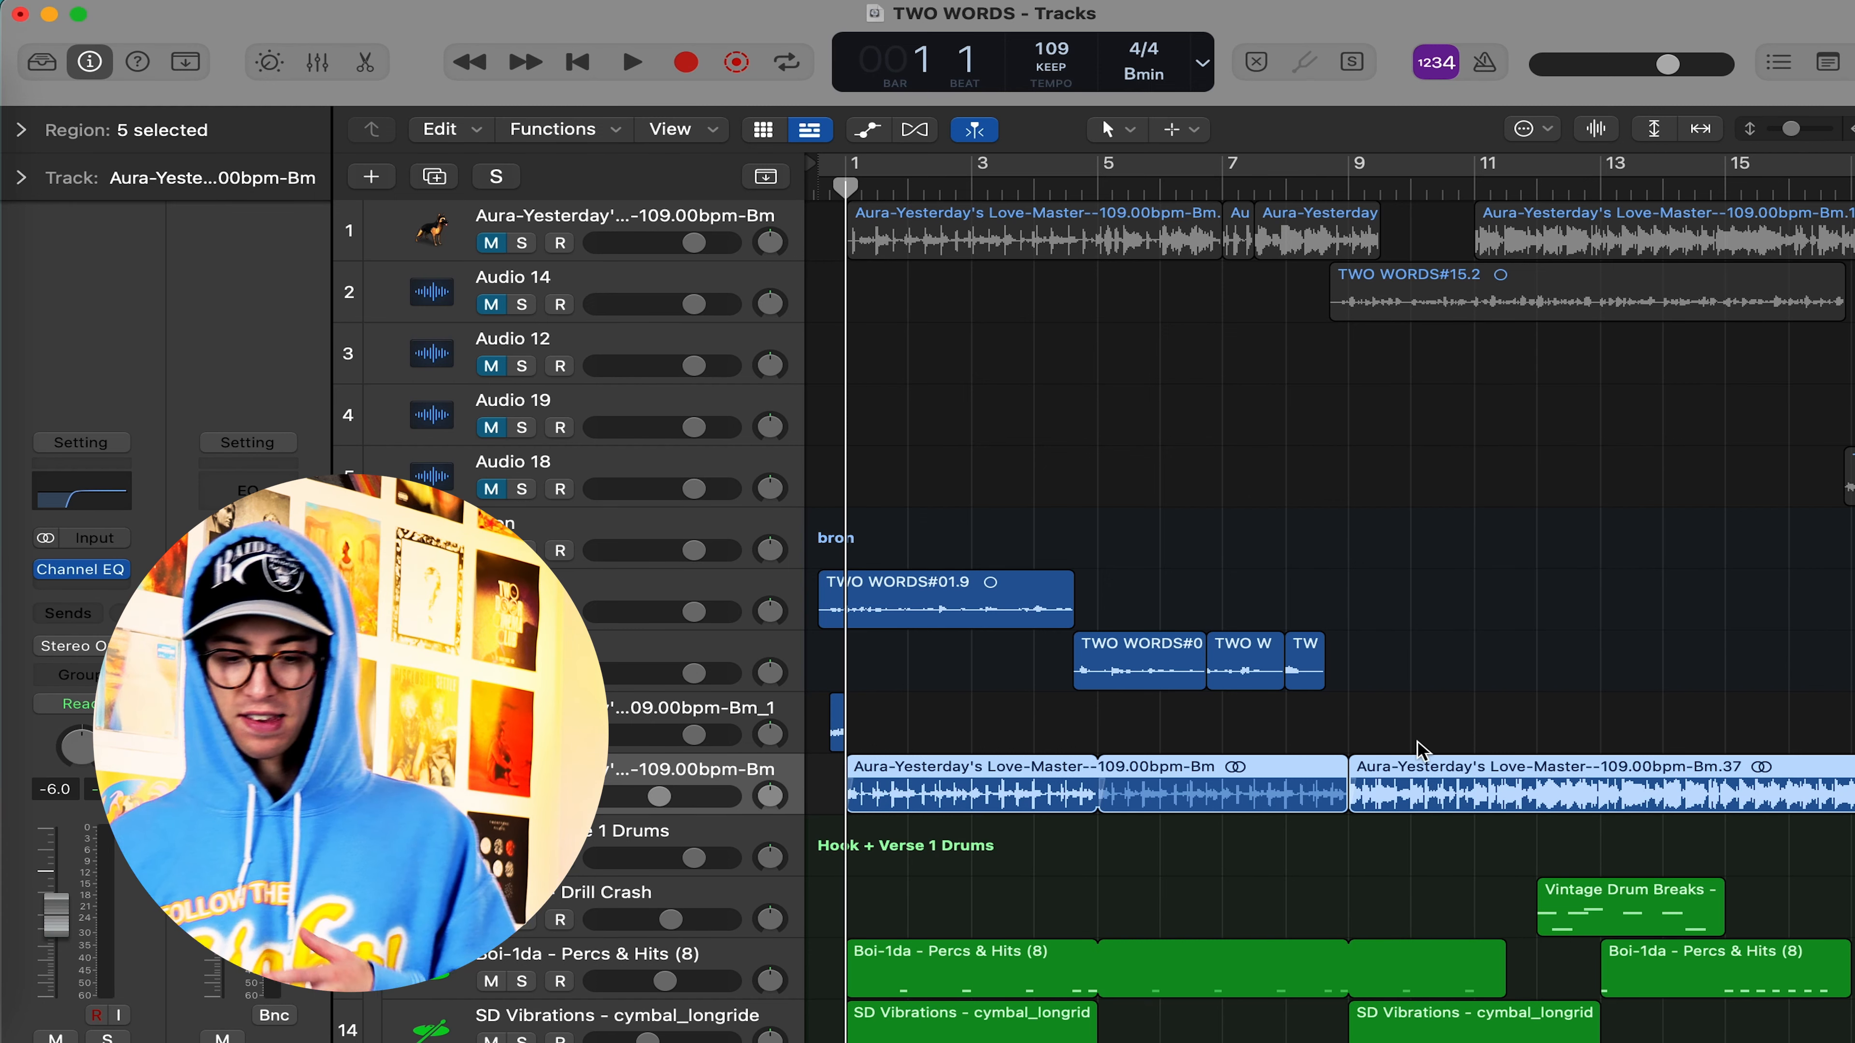
pyautogui.scroll(-3, 1424, 753)
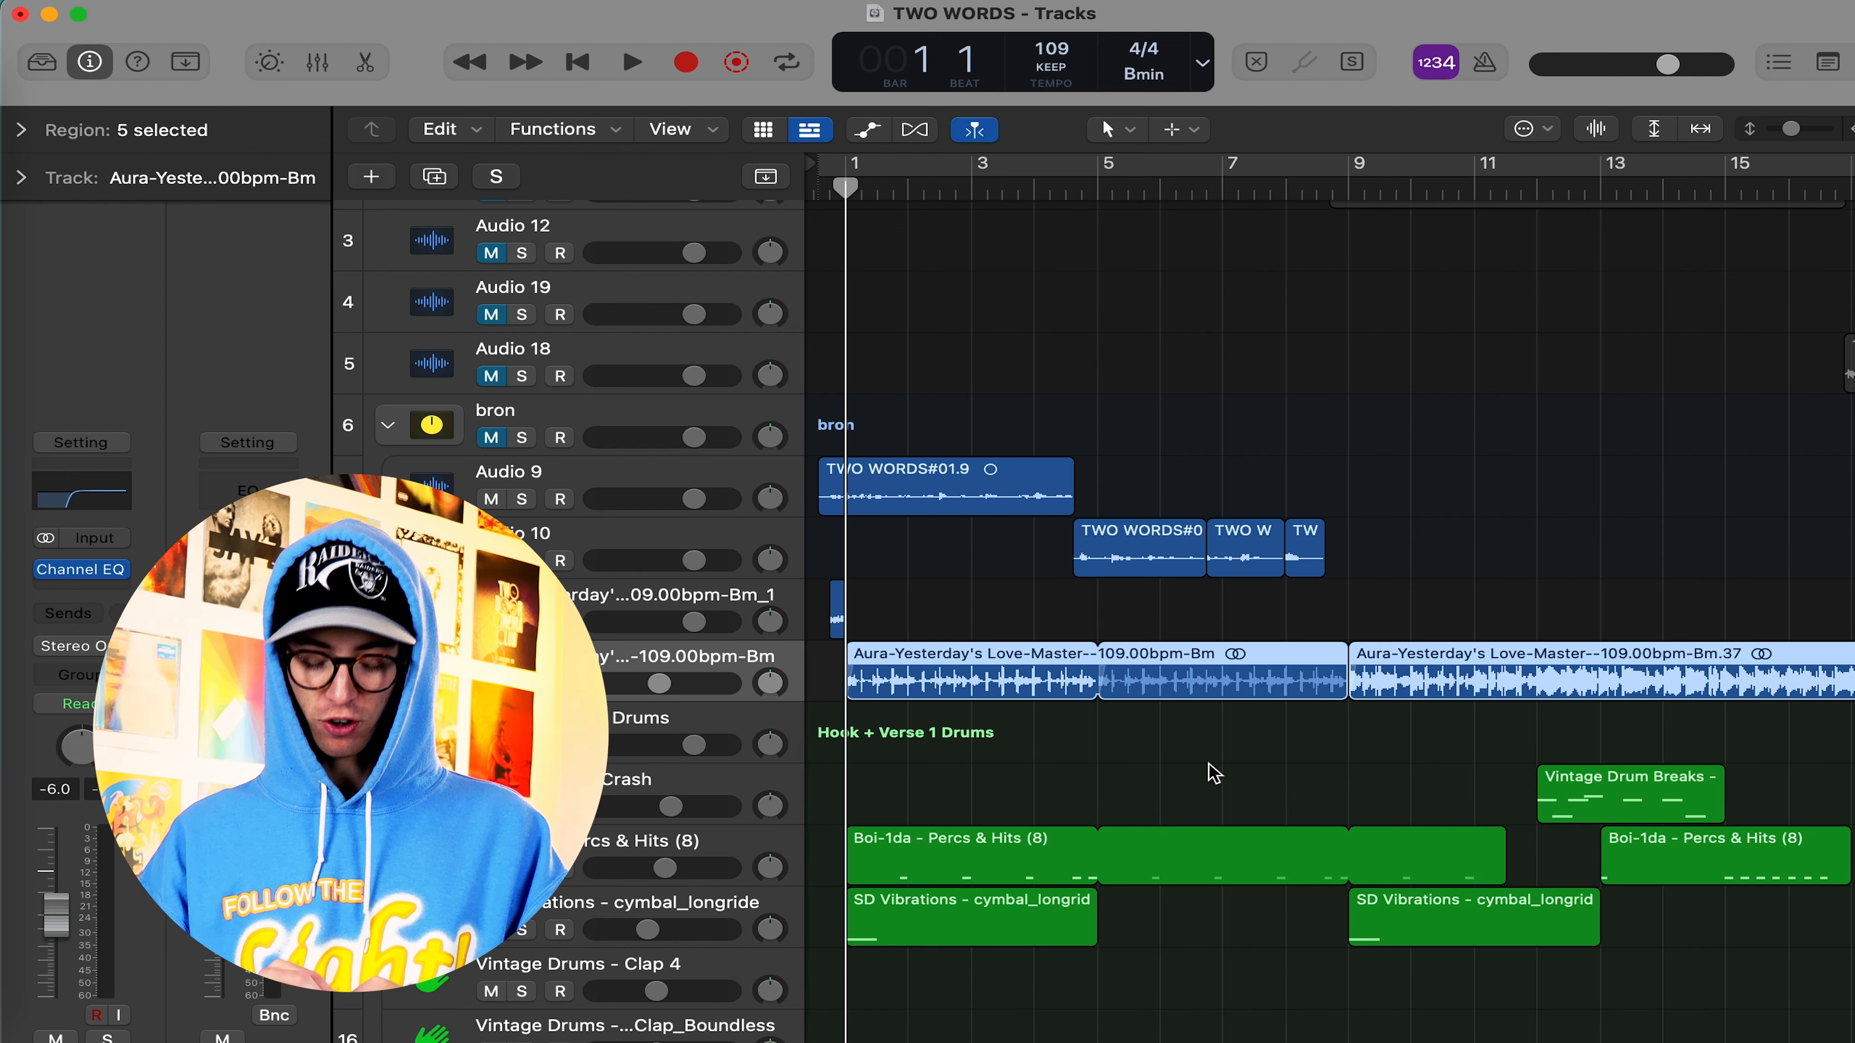
pyautogui.hscroll(20, 1214, 772)
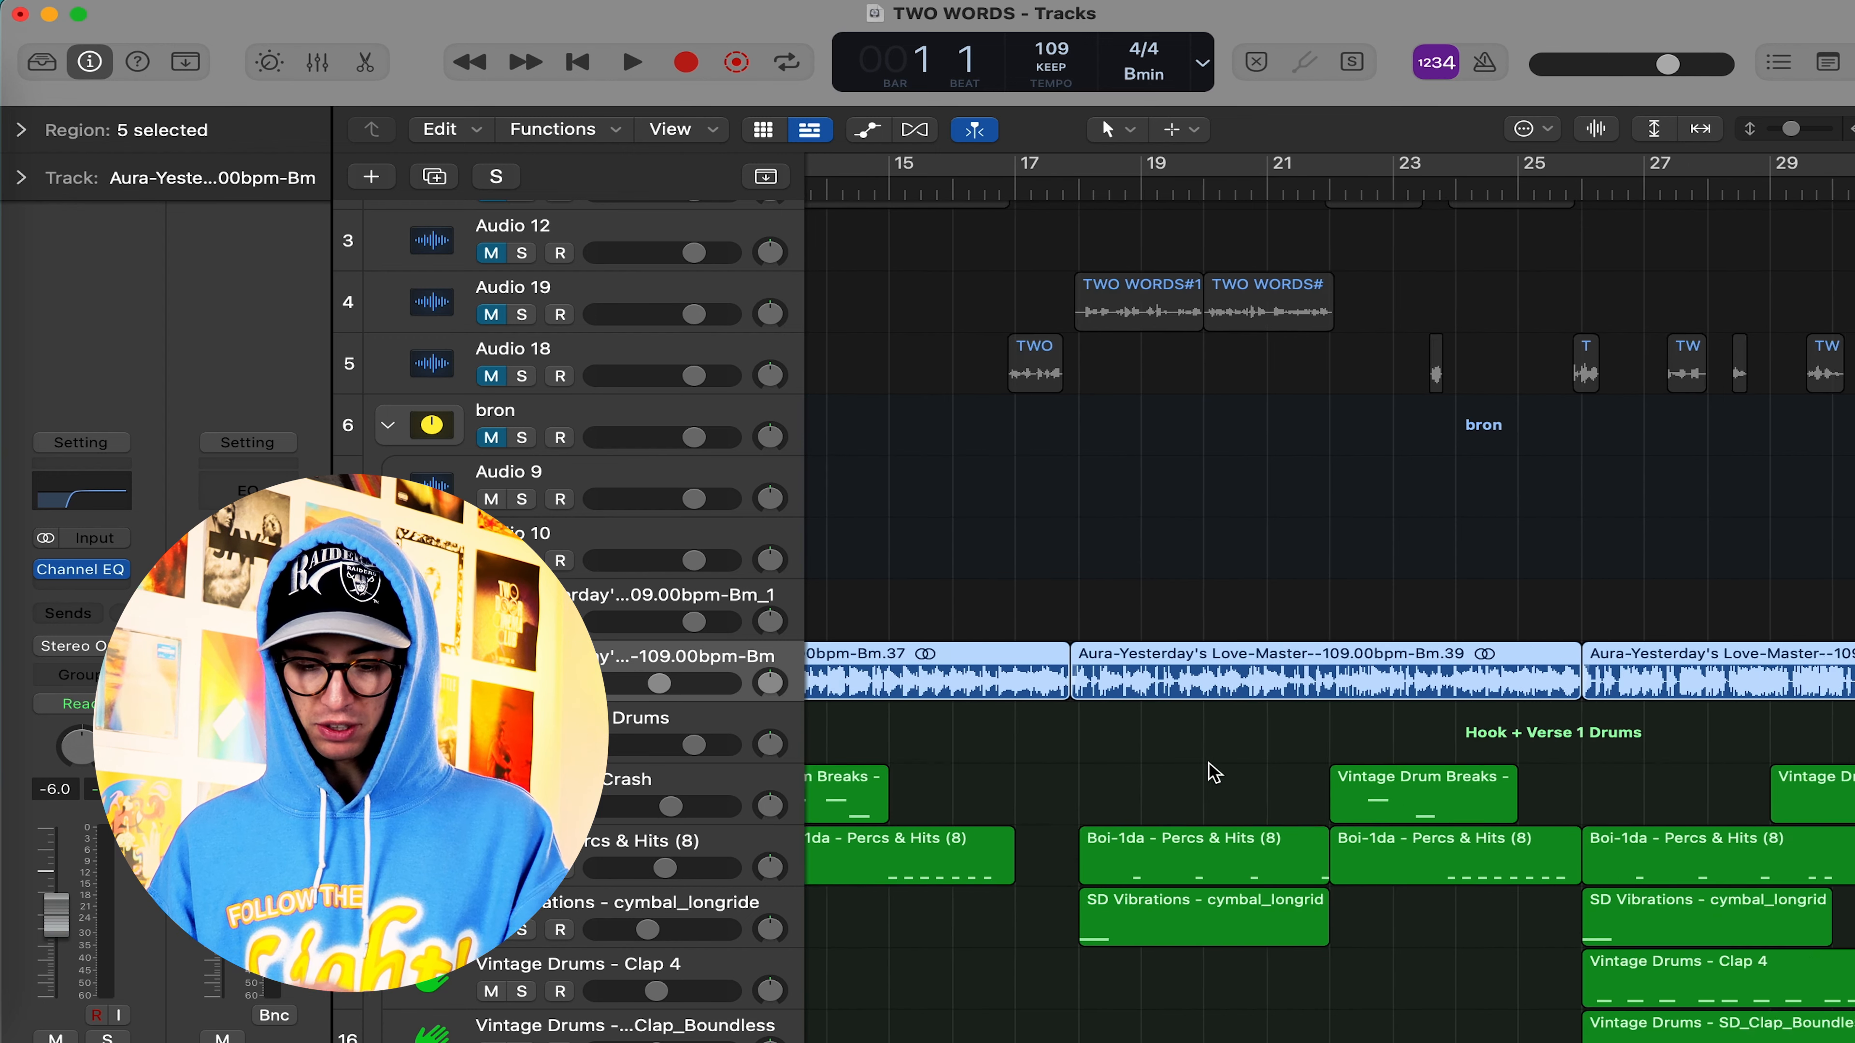
pyautogui.hscroll(-20, 1214, 773)
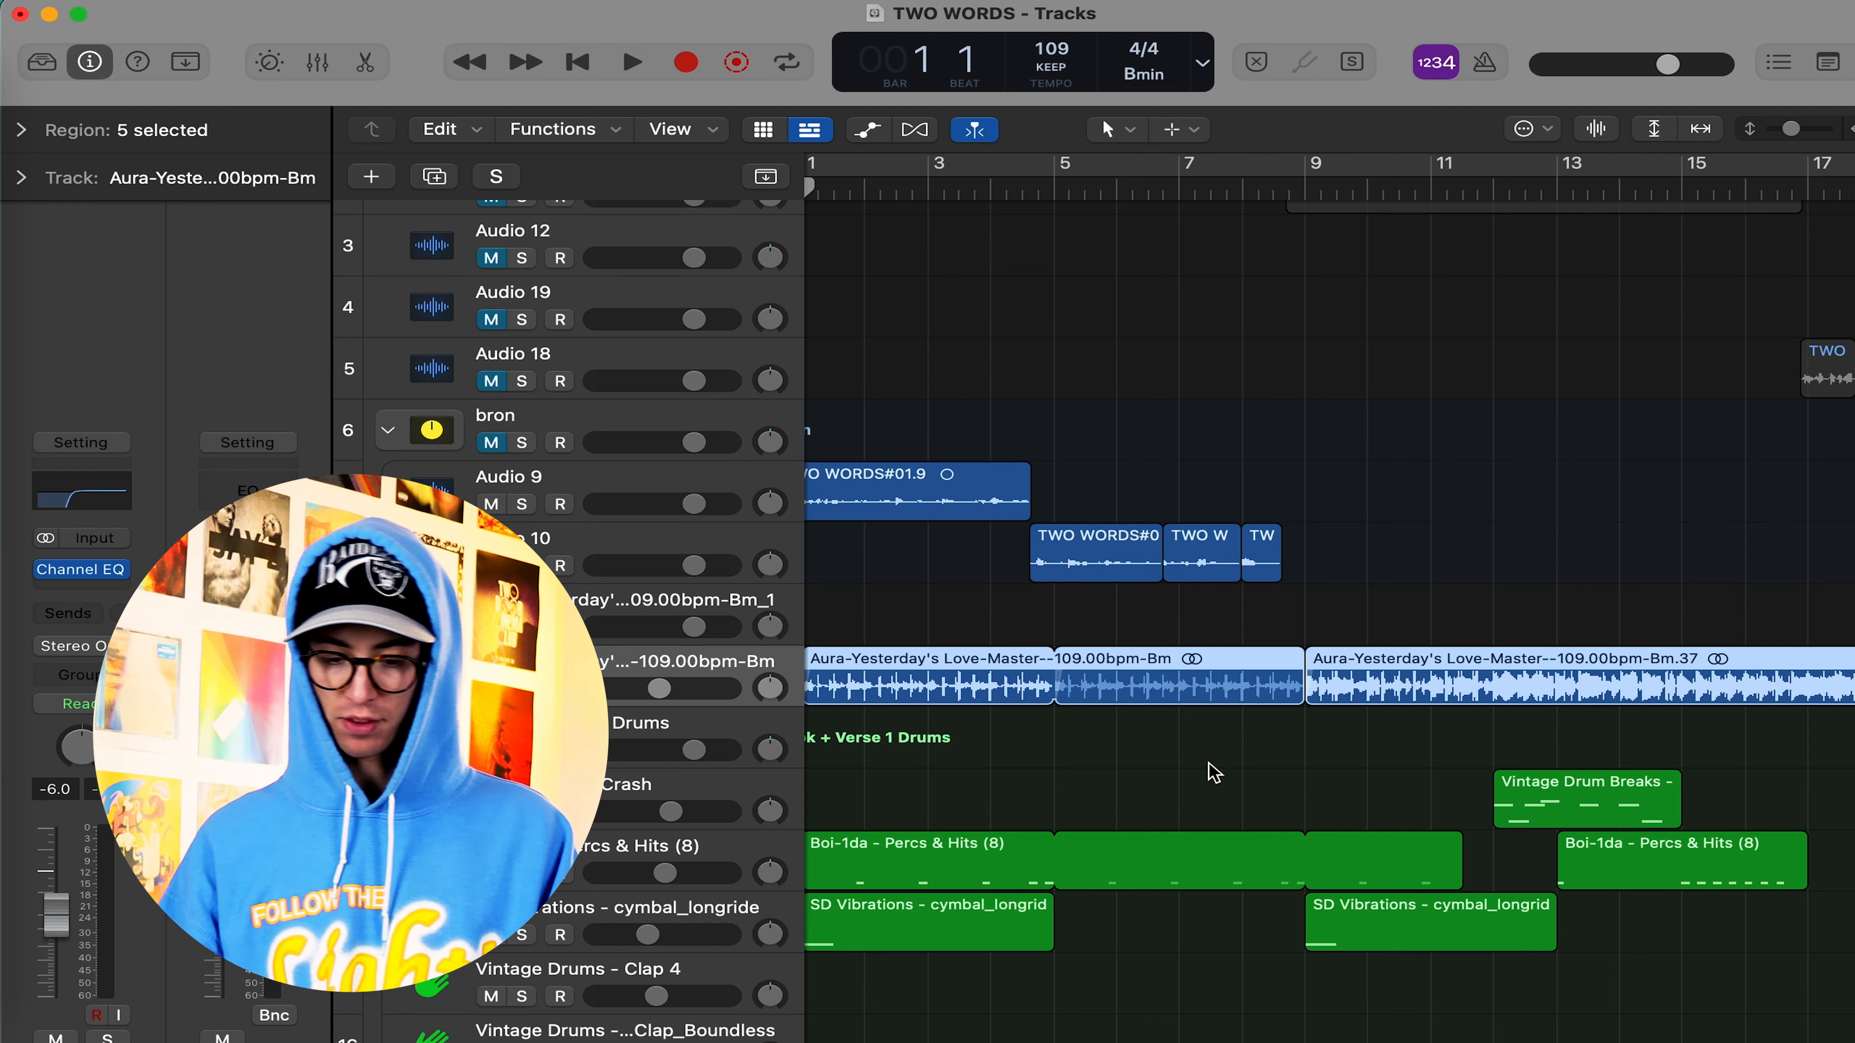
pyautogui.press('space')
pyautogui.press('s')
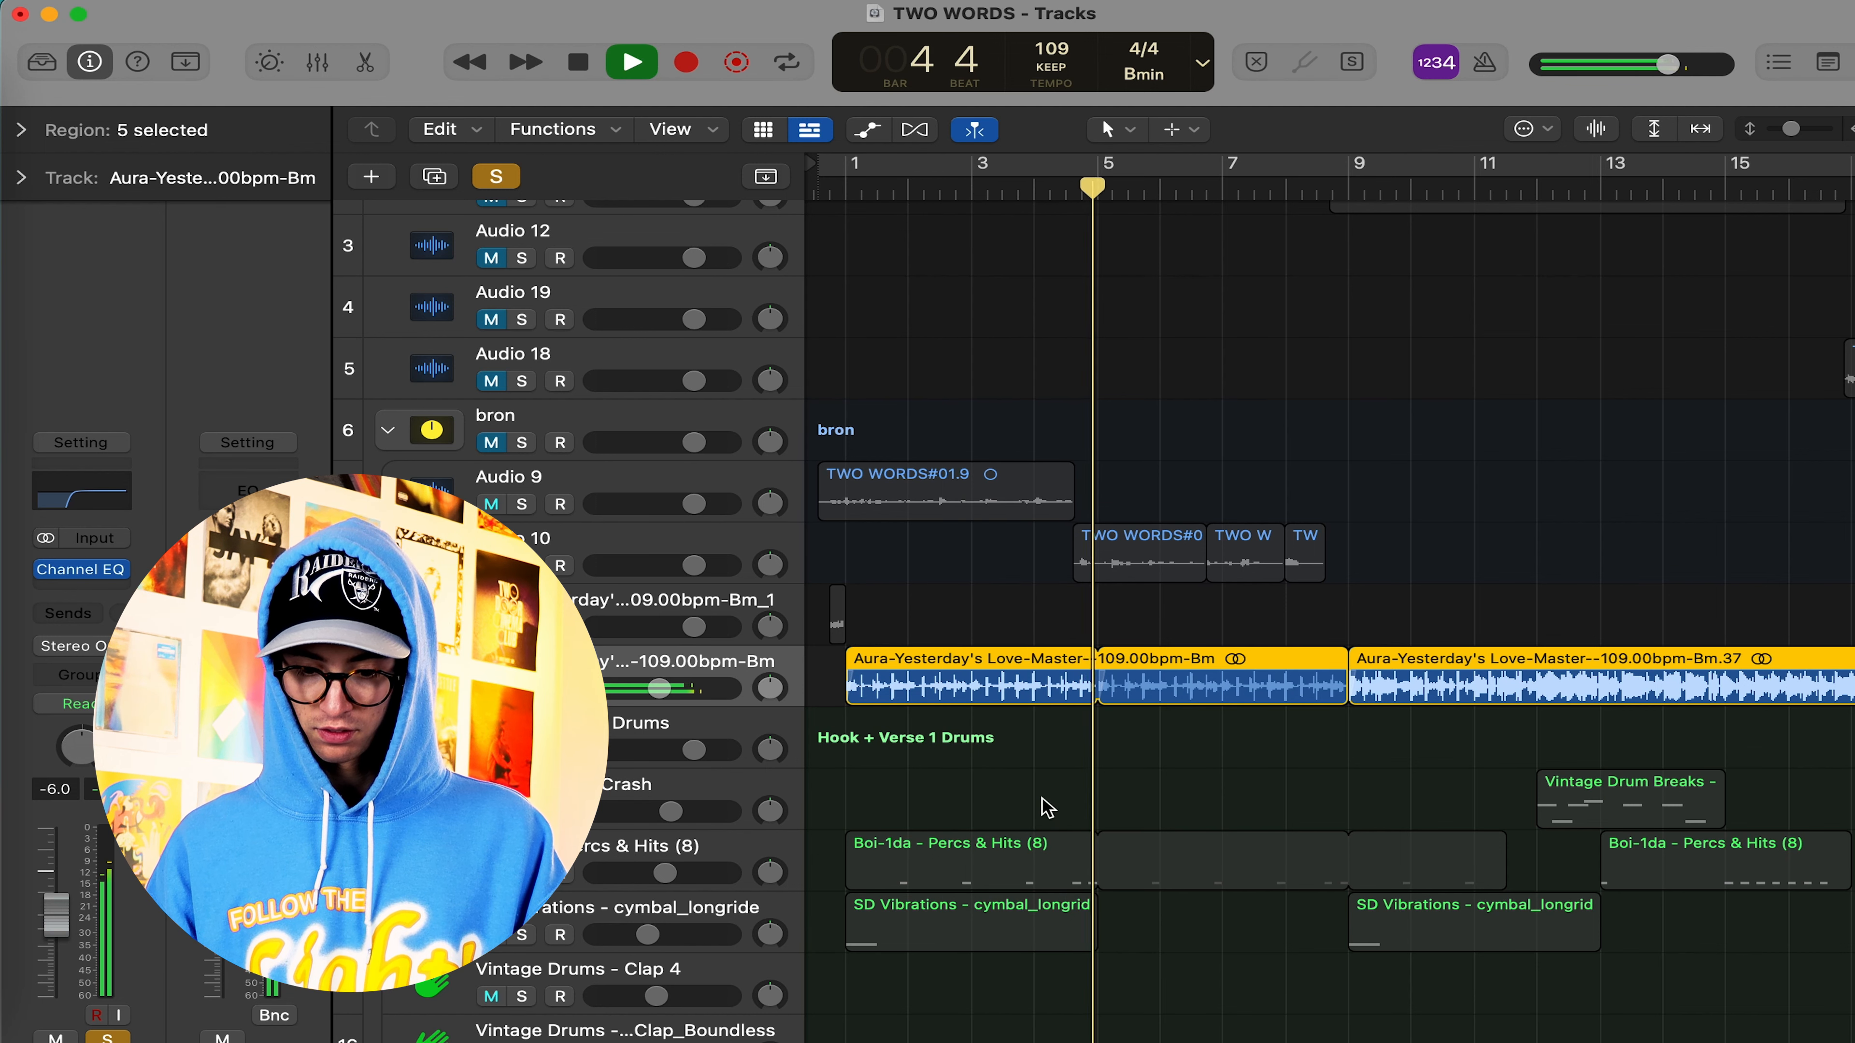
pyautogui.press('space')
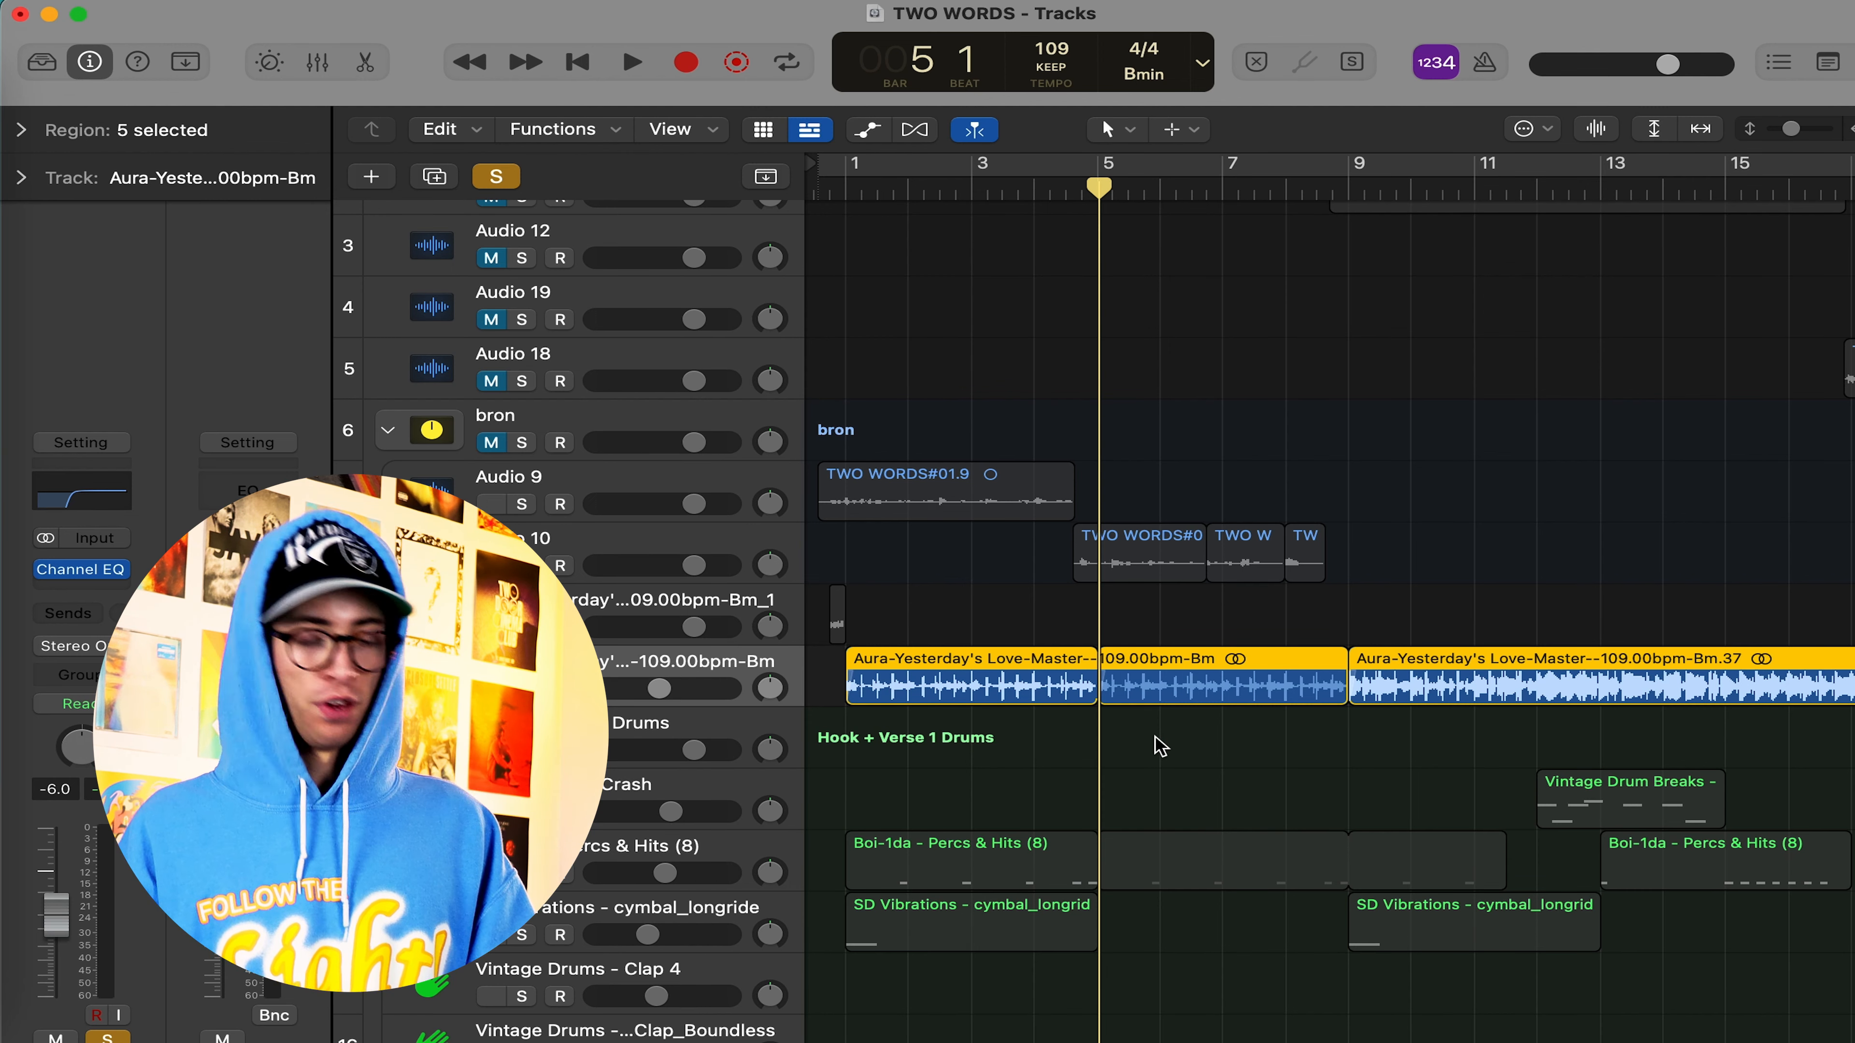
# Play the soloed sample from bar 9, where its second section begins, to about bar 13
pyautogui.hscroll(10, 1368, 722)
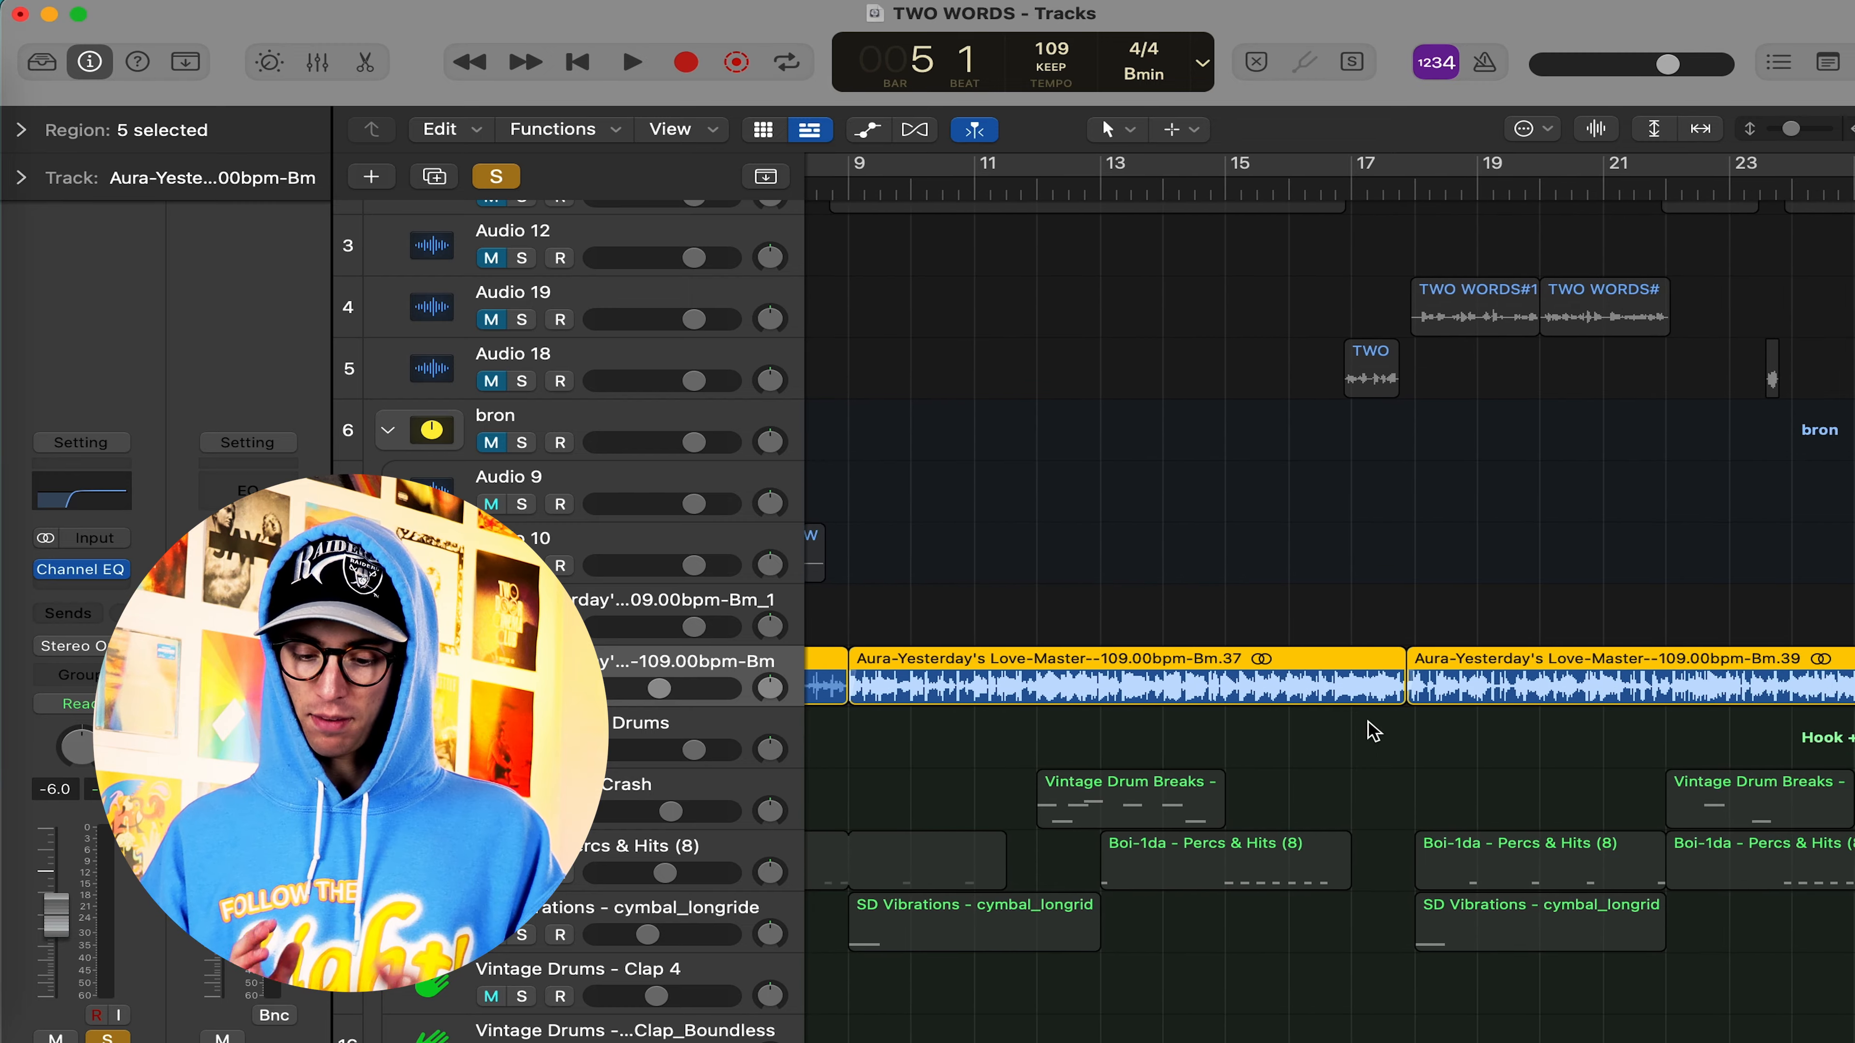
pyautogui.hscroll(-6, 1368, 720)
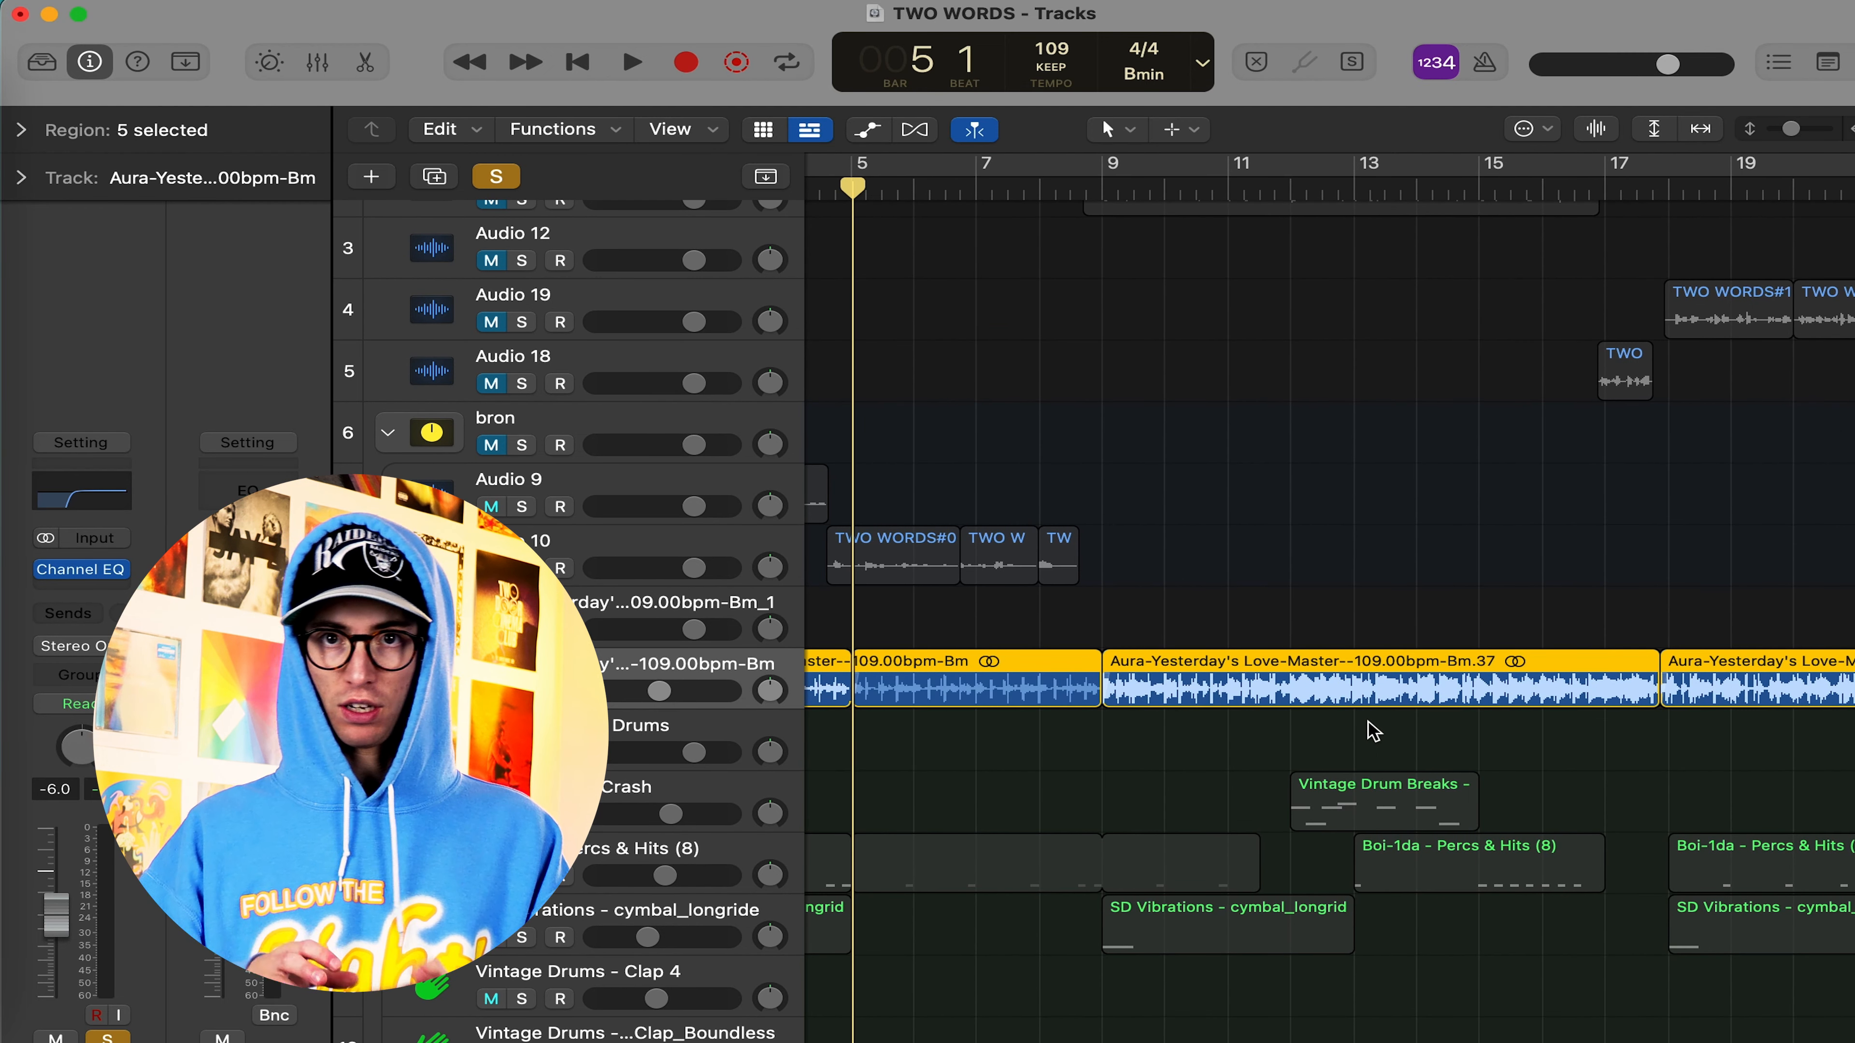
pyautogui.click(1106, 192)
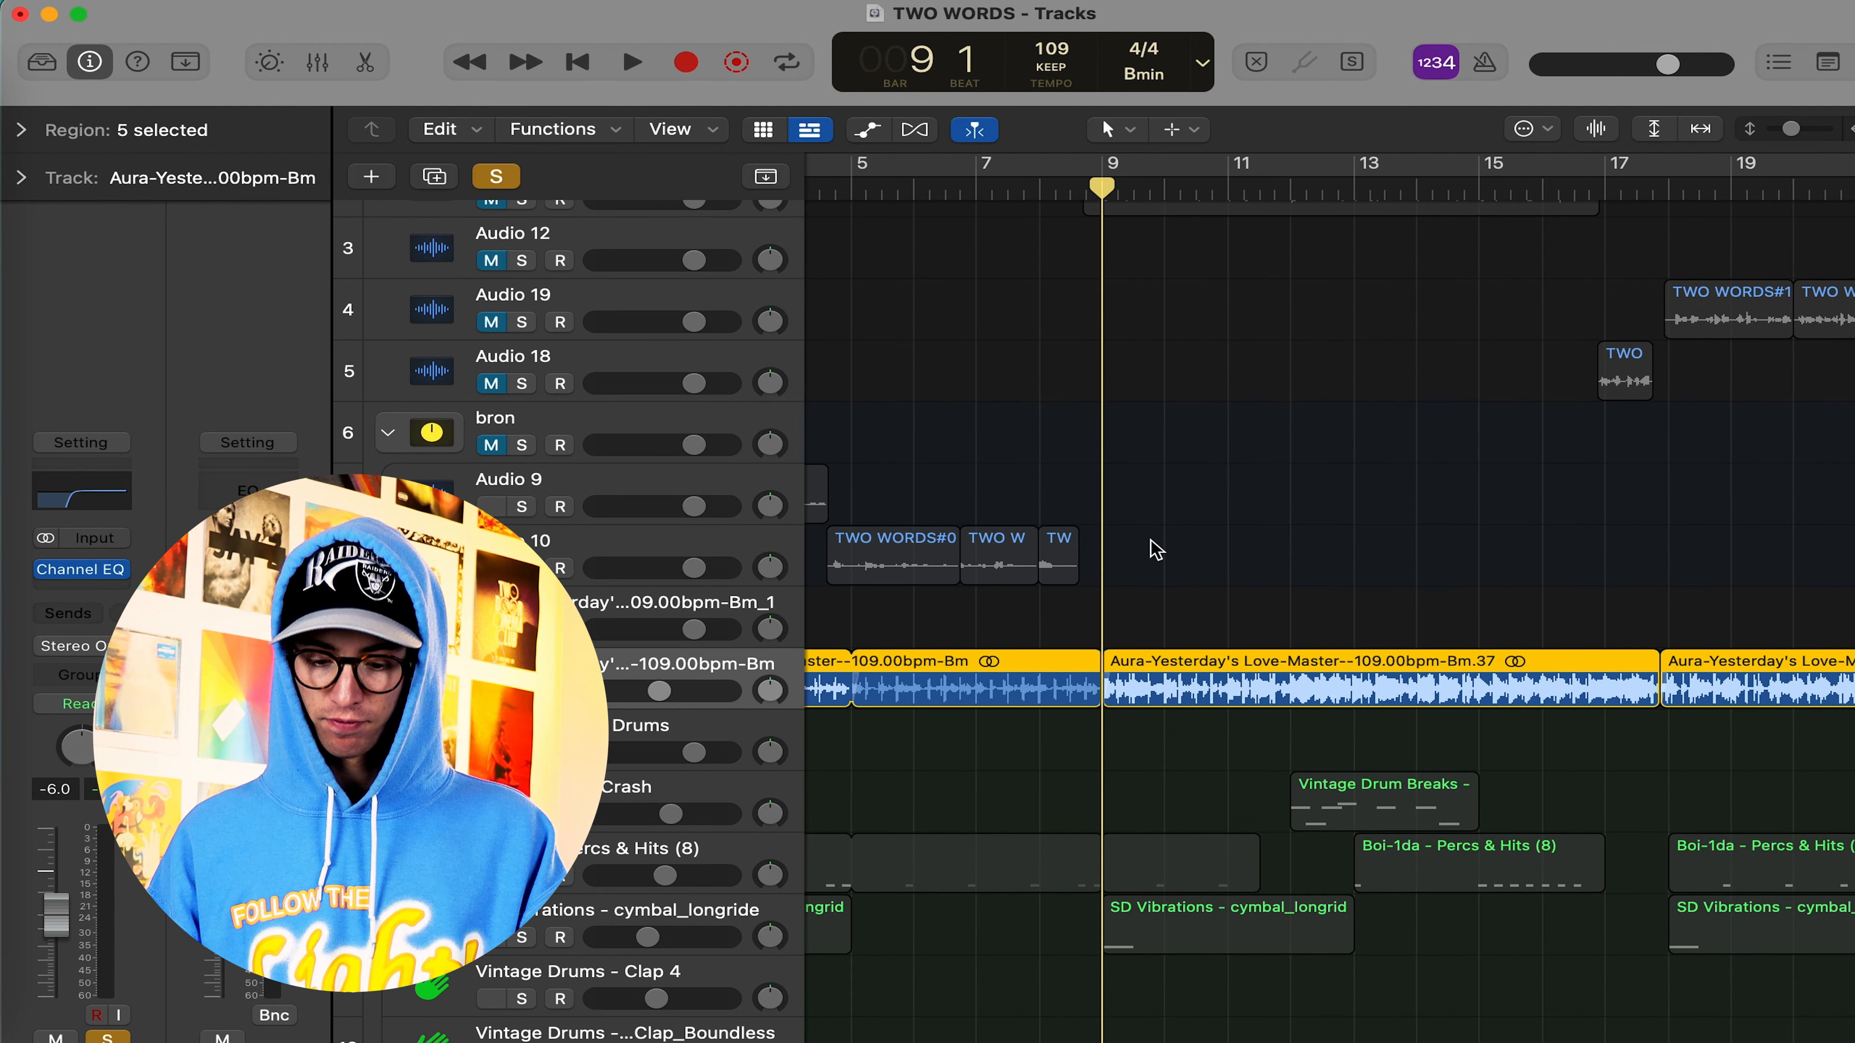
pyautogui.press('space')
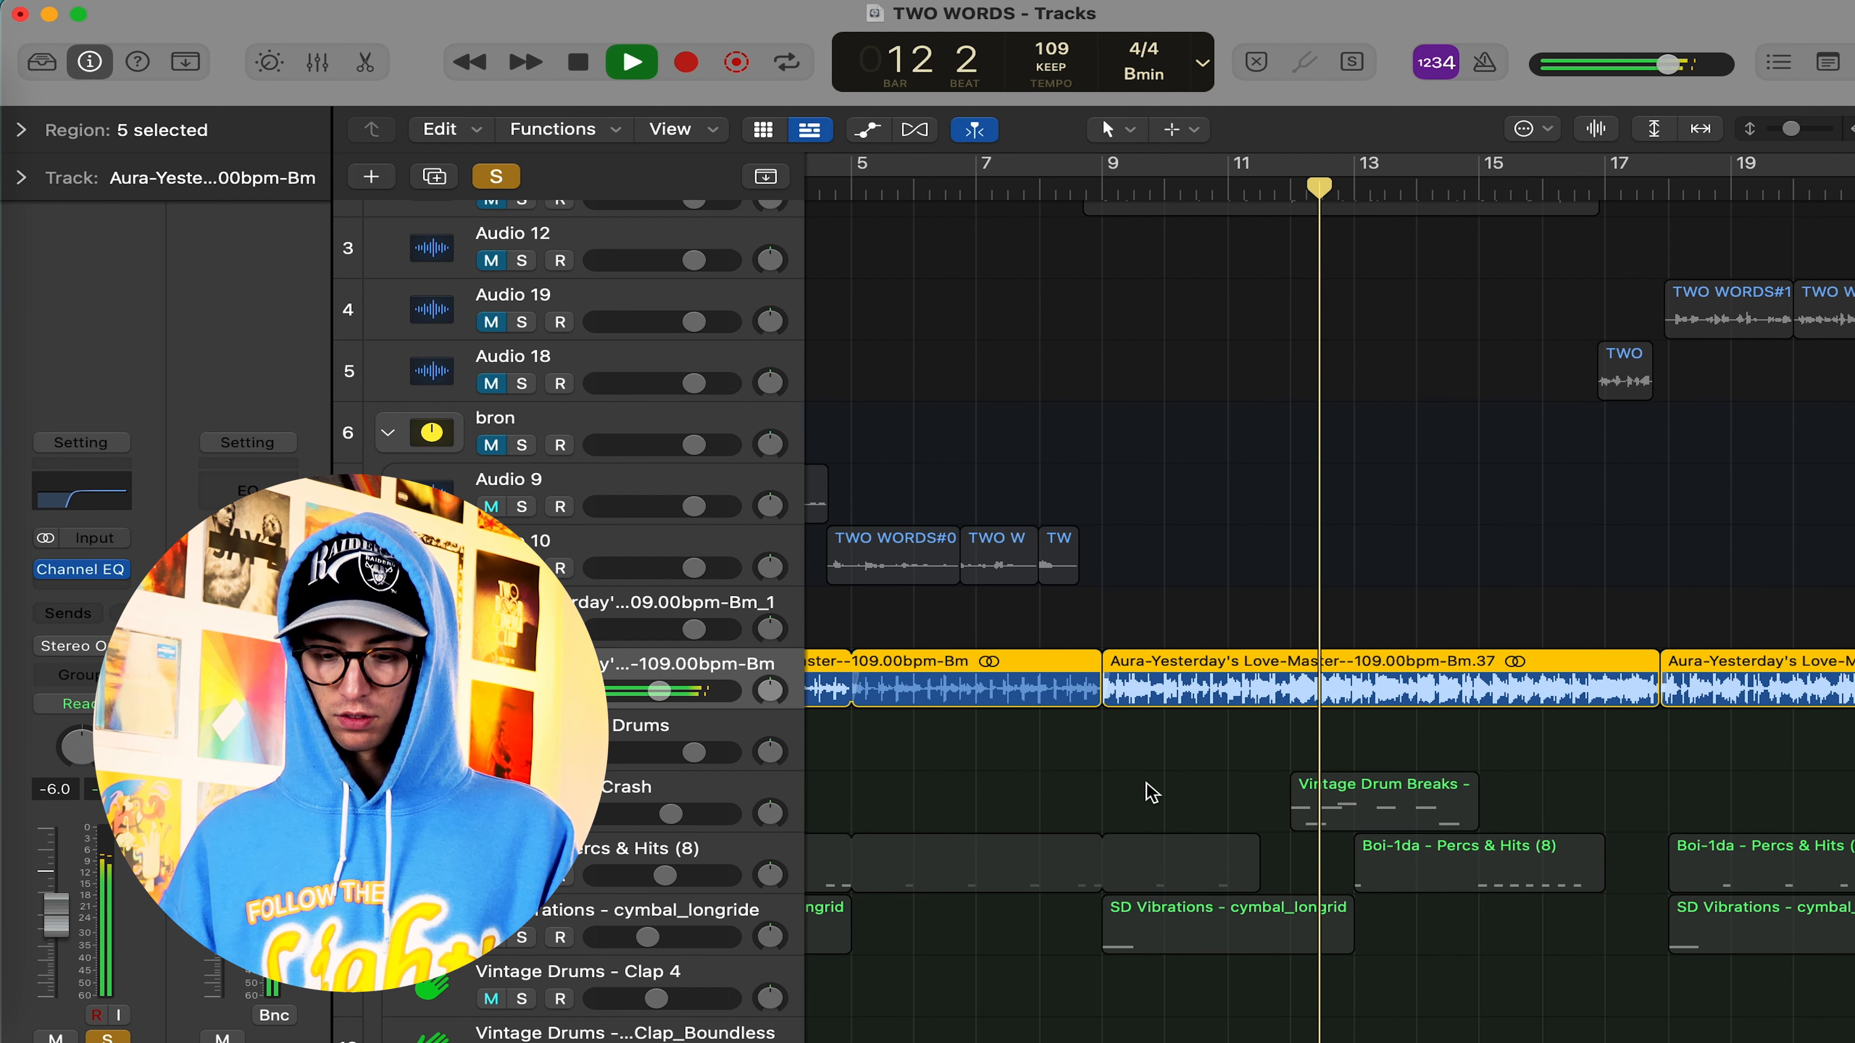
pyautogui.press('space')
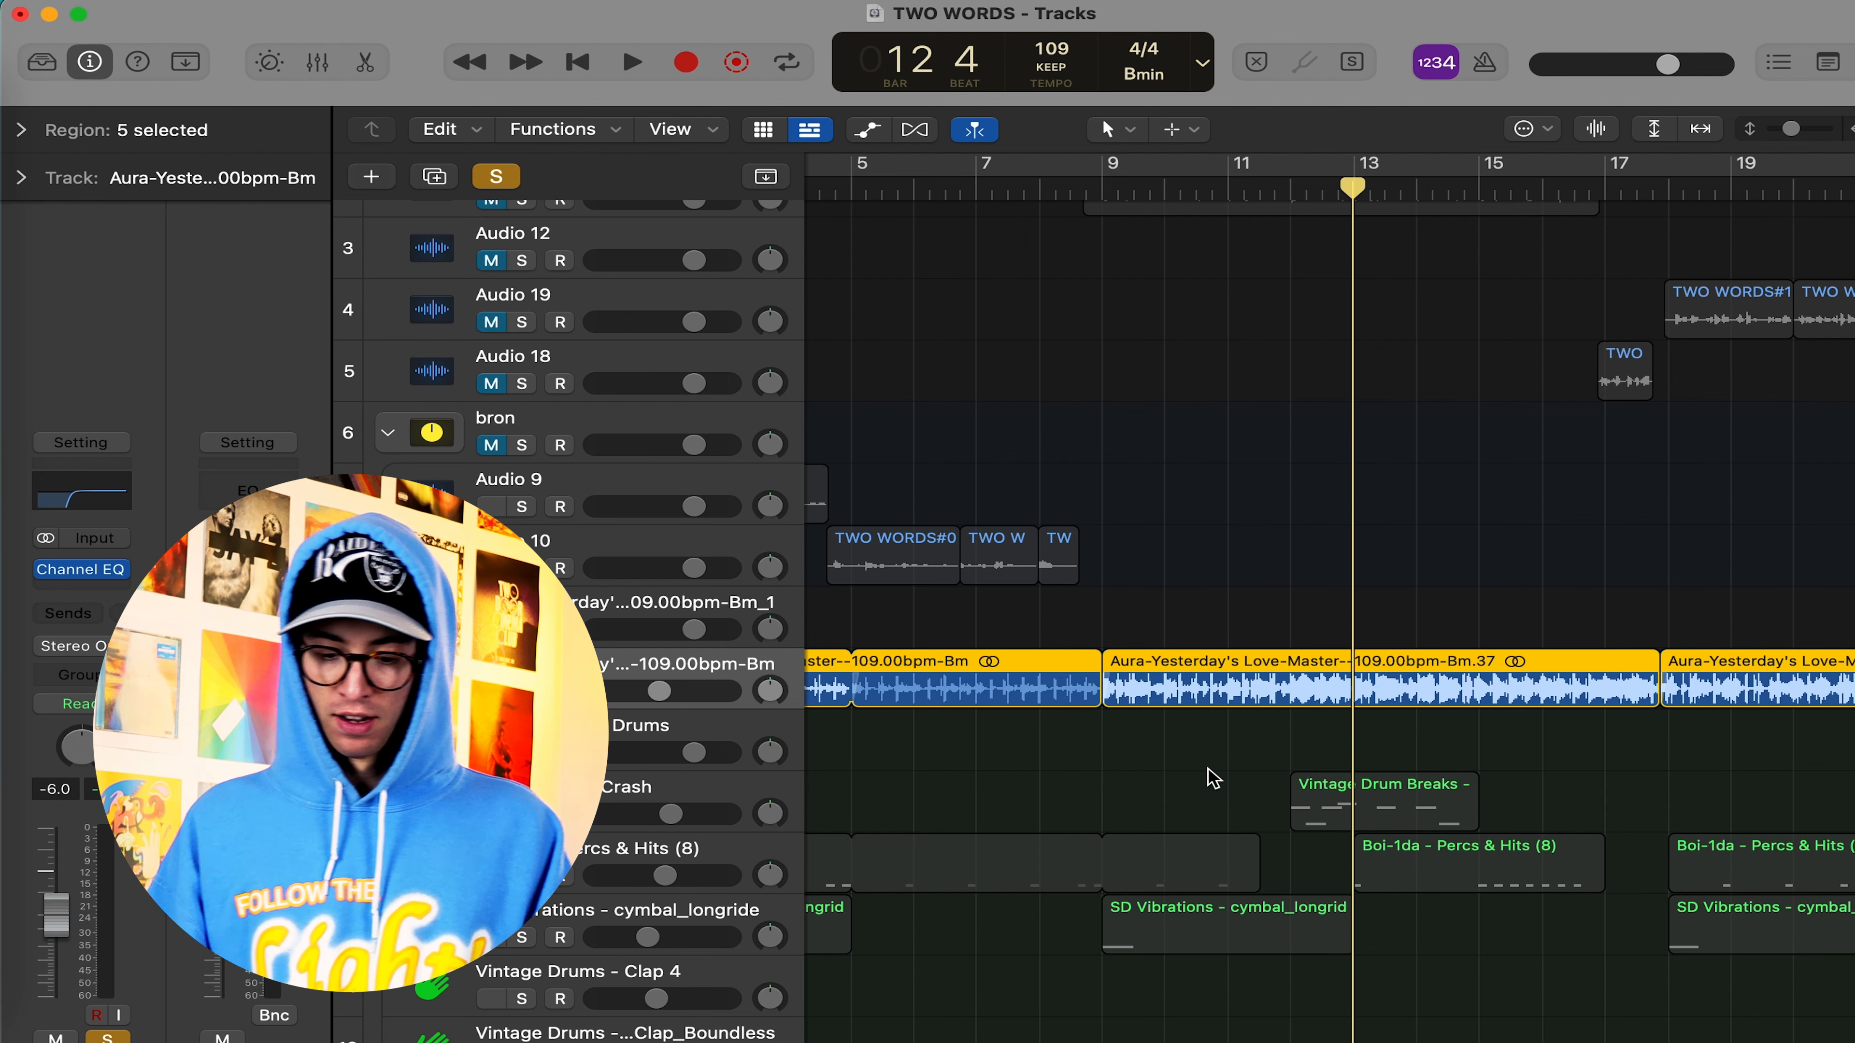
# Examine how the sample regions are arranged from bar 13 onward, placing the playhead near bar 25 and near the end of bar 31
pyautogui.hscroll(5, 1201, 776)
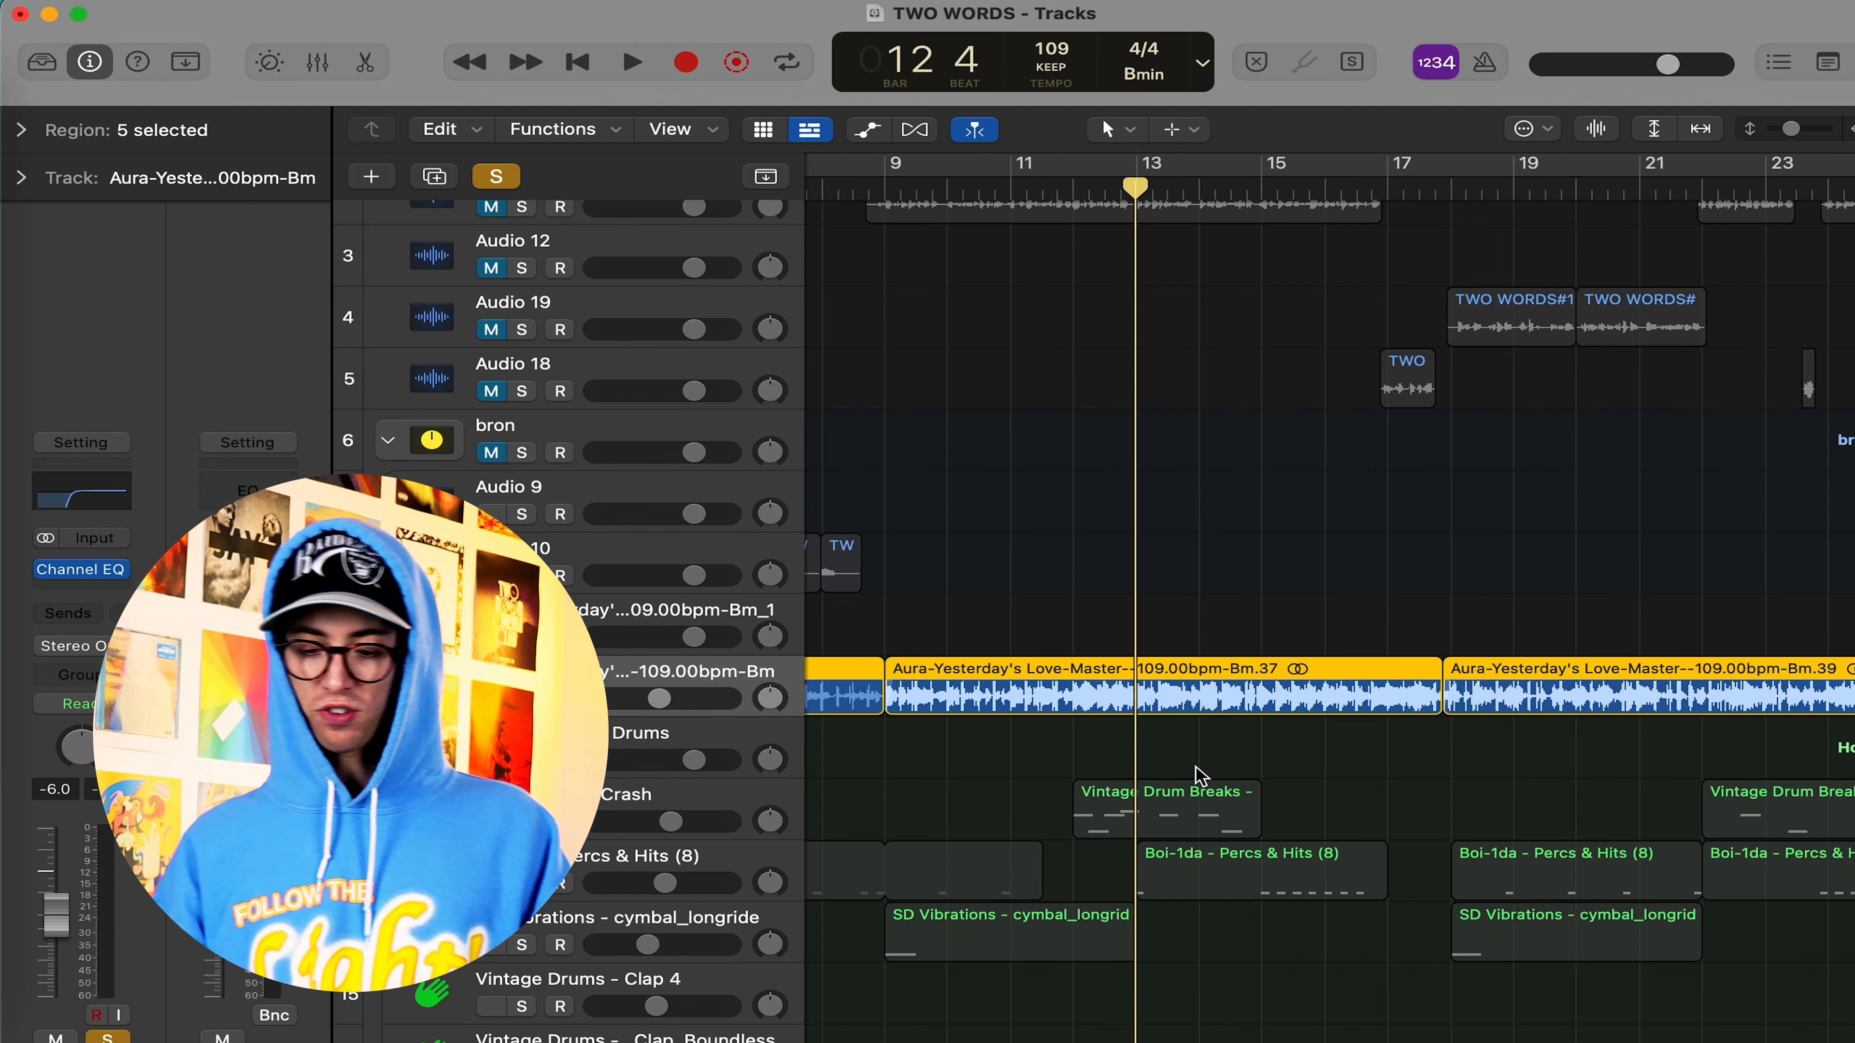
pyautogui.hscroll(6, 1202, 776)
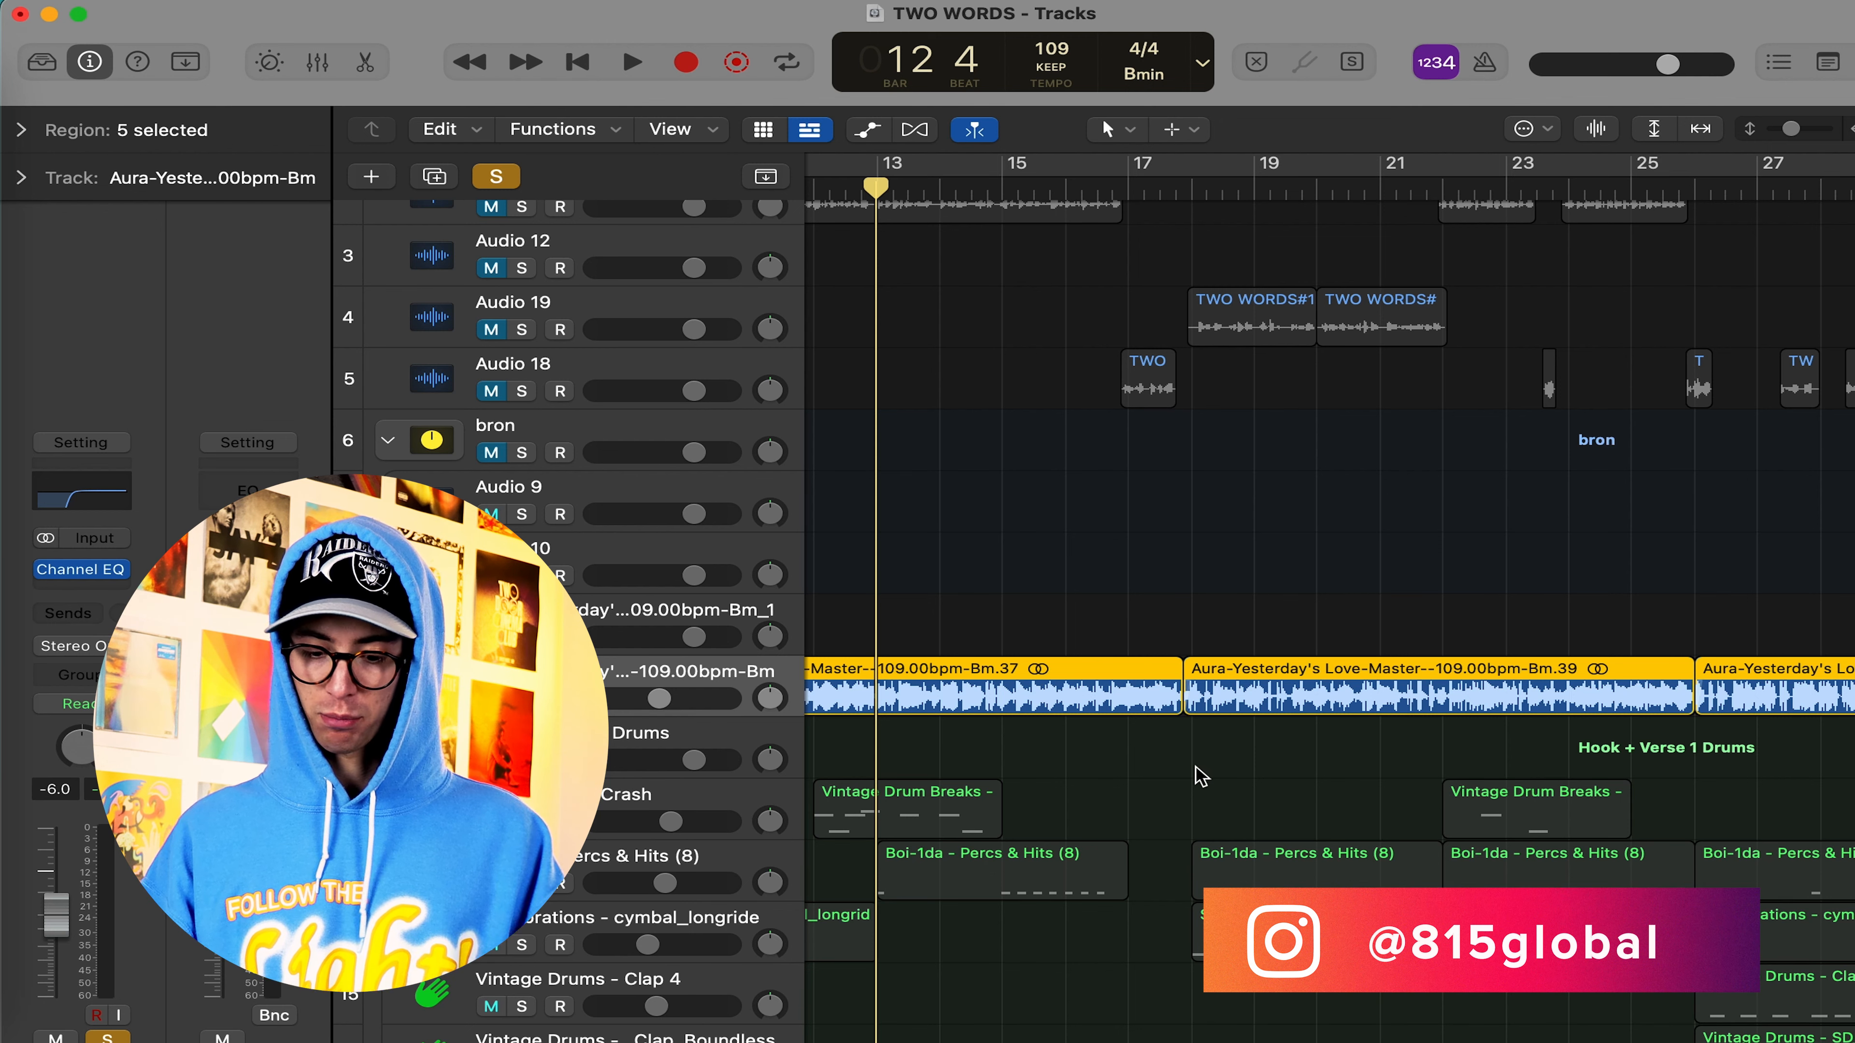
pyautogui.hscroll(10, 1275, 776)
pyautogui.hscroll(15, 1274, 776)
pyautogui.hscroll(-15, 1274, 776)
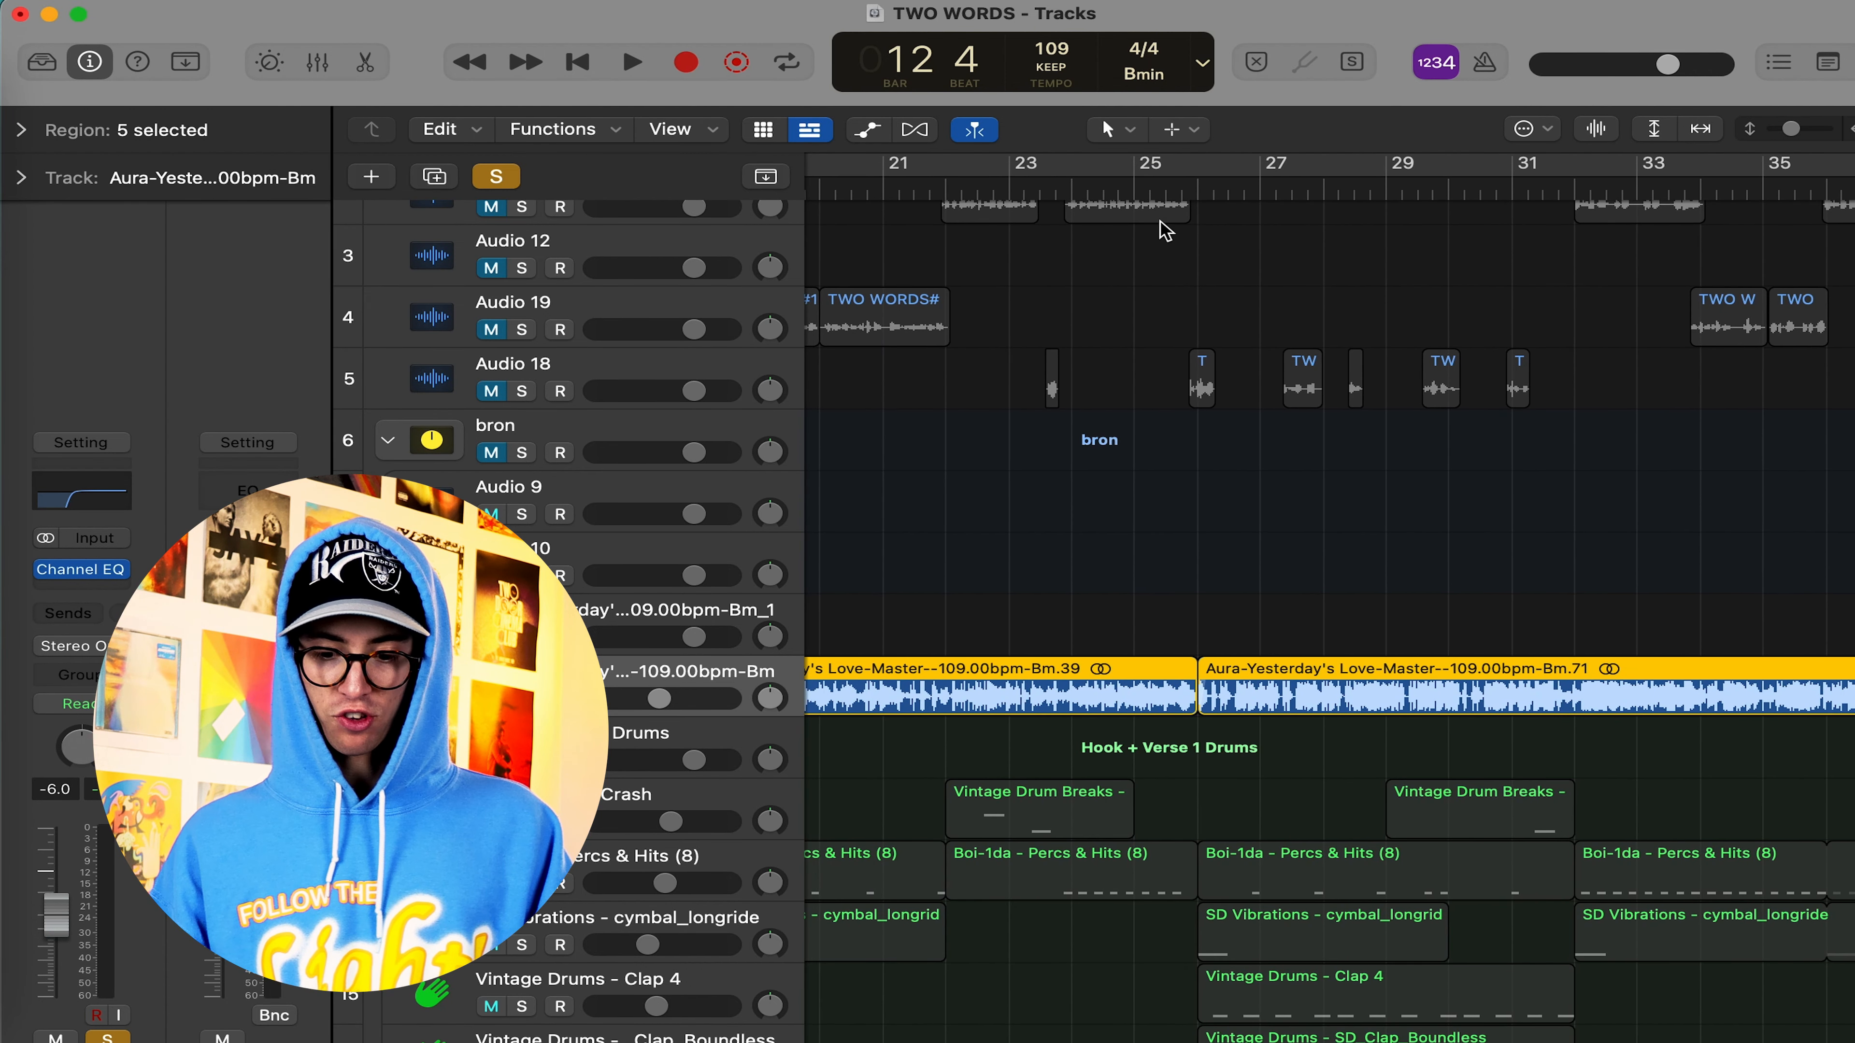
pyautogui.click(1150, 188)
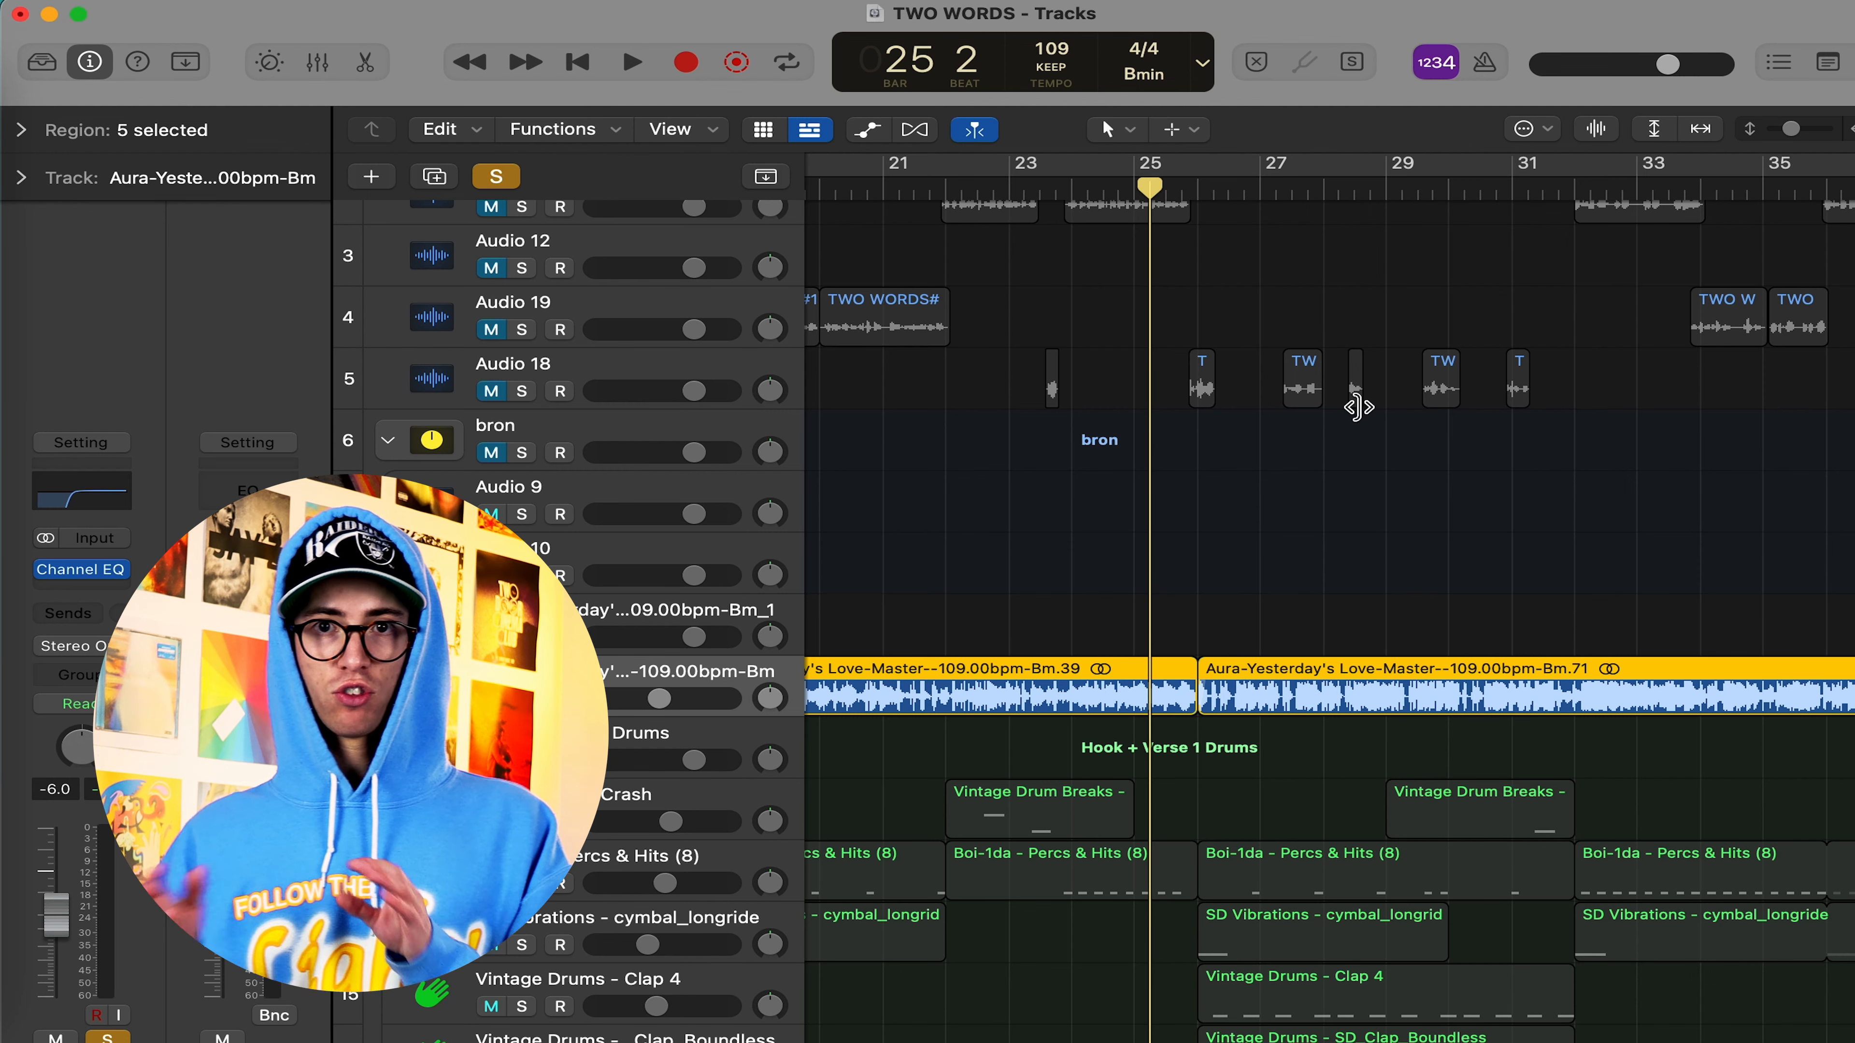
pyautogui.hscroll(5, 1357, 407)
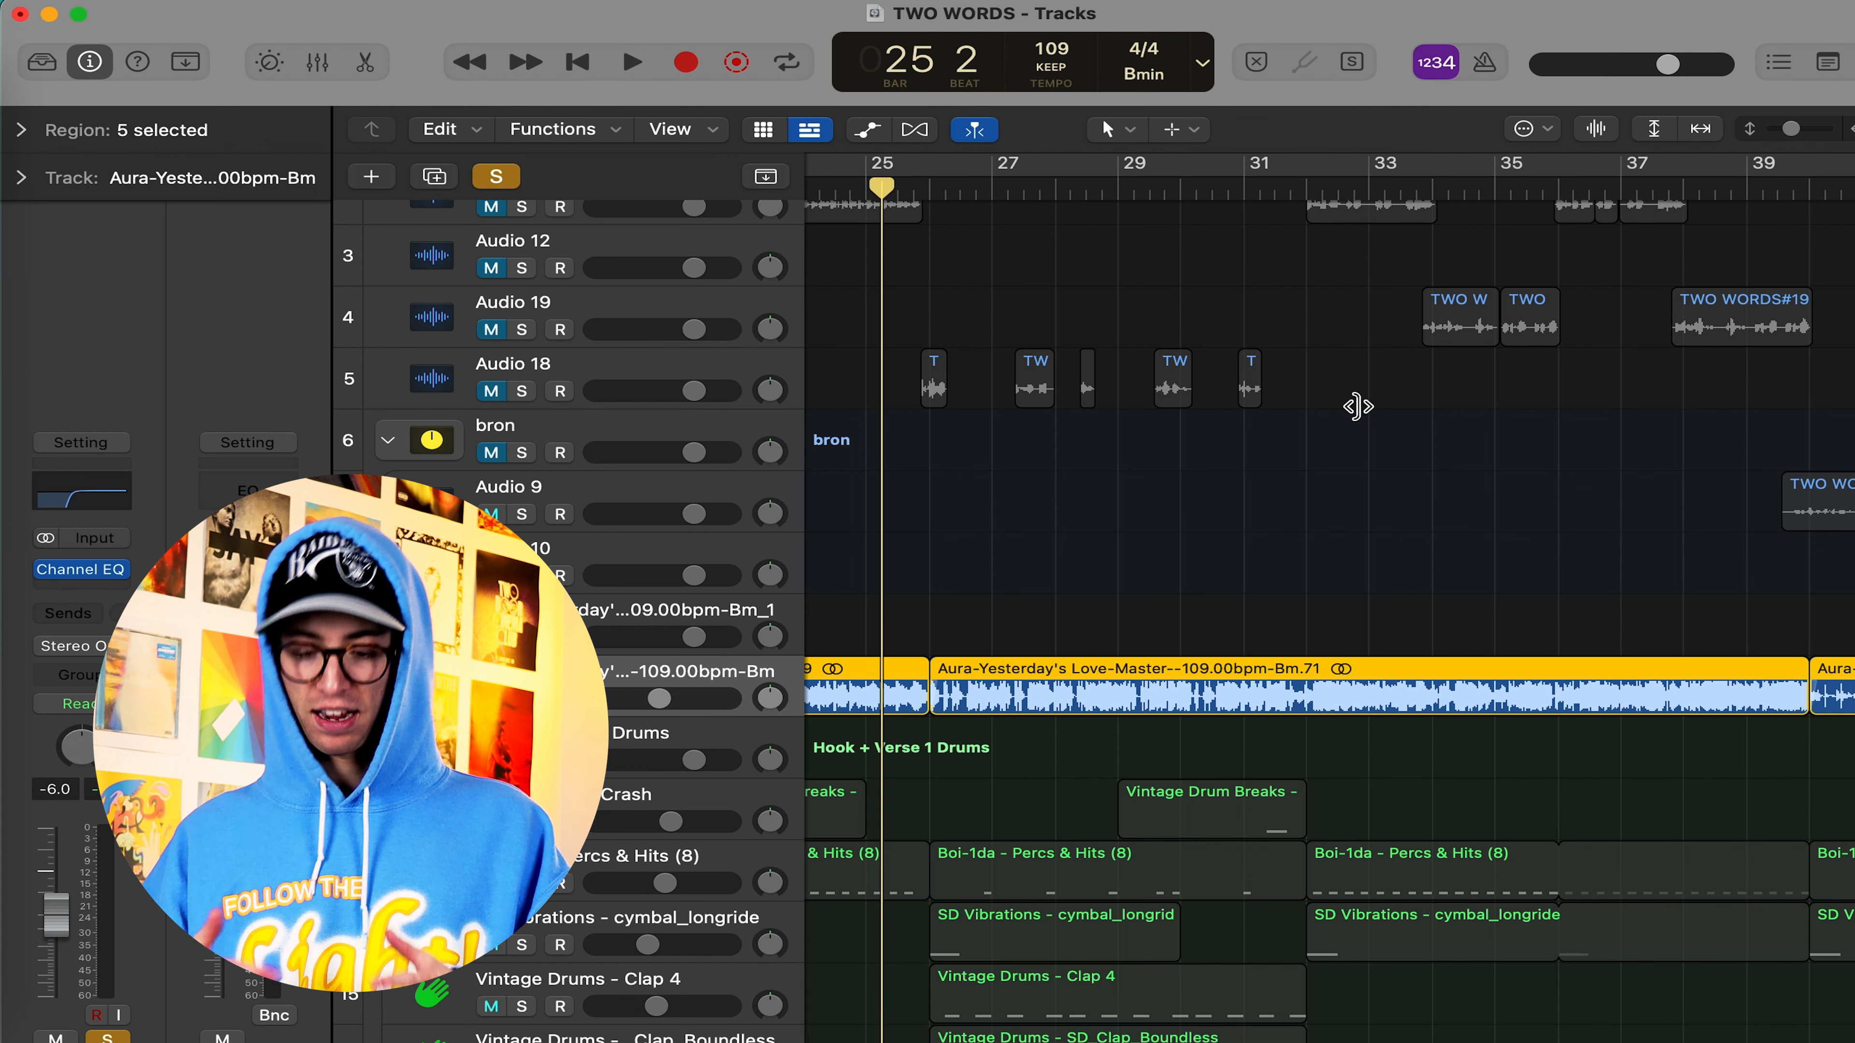
pyautogui.click(1290, 188)
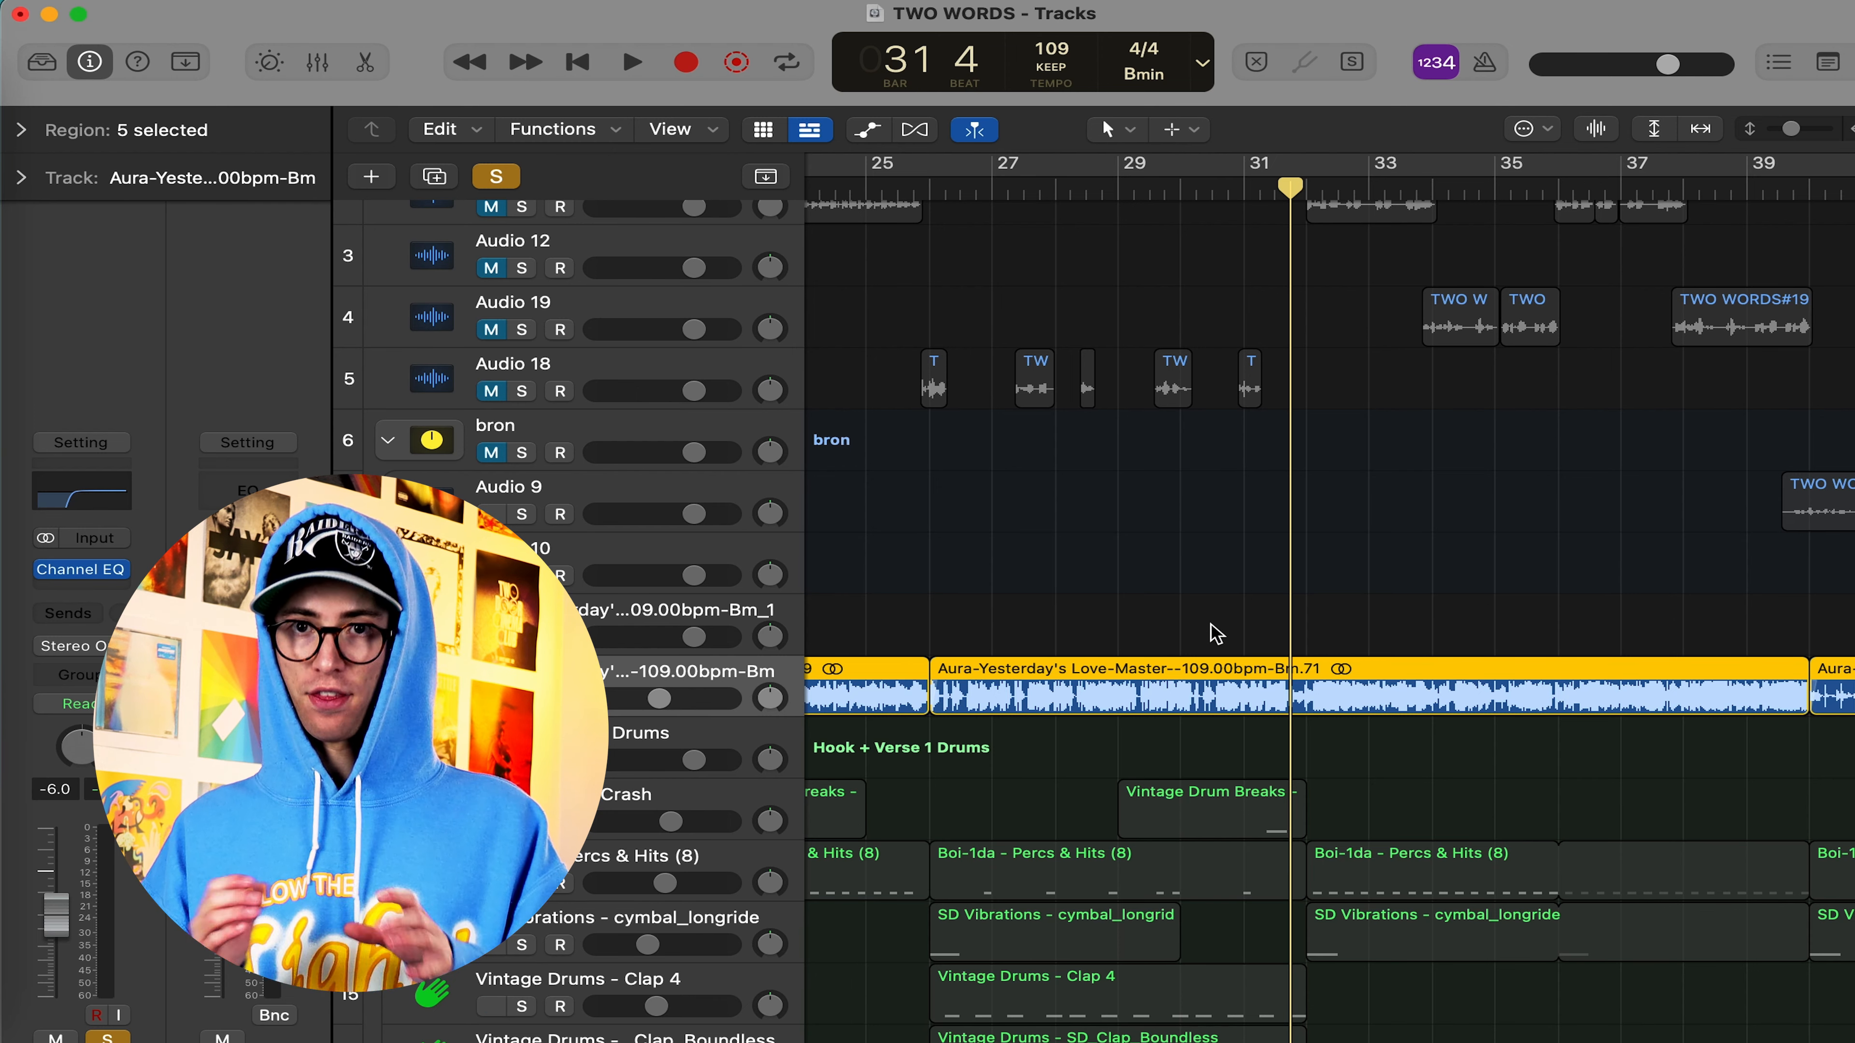
# Switch the solo from the Aura-Yesterday's Love sample track to the Hook + Verse 1 Drums stack
pyautogui.hscroll(-15, 1216, 633)
pyautogui.scroll(-5, 1216, 632)
pyautogui.scroll(-5, 1214, 631)
pyautogui.scroll(5, 1215, 632)
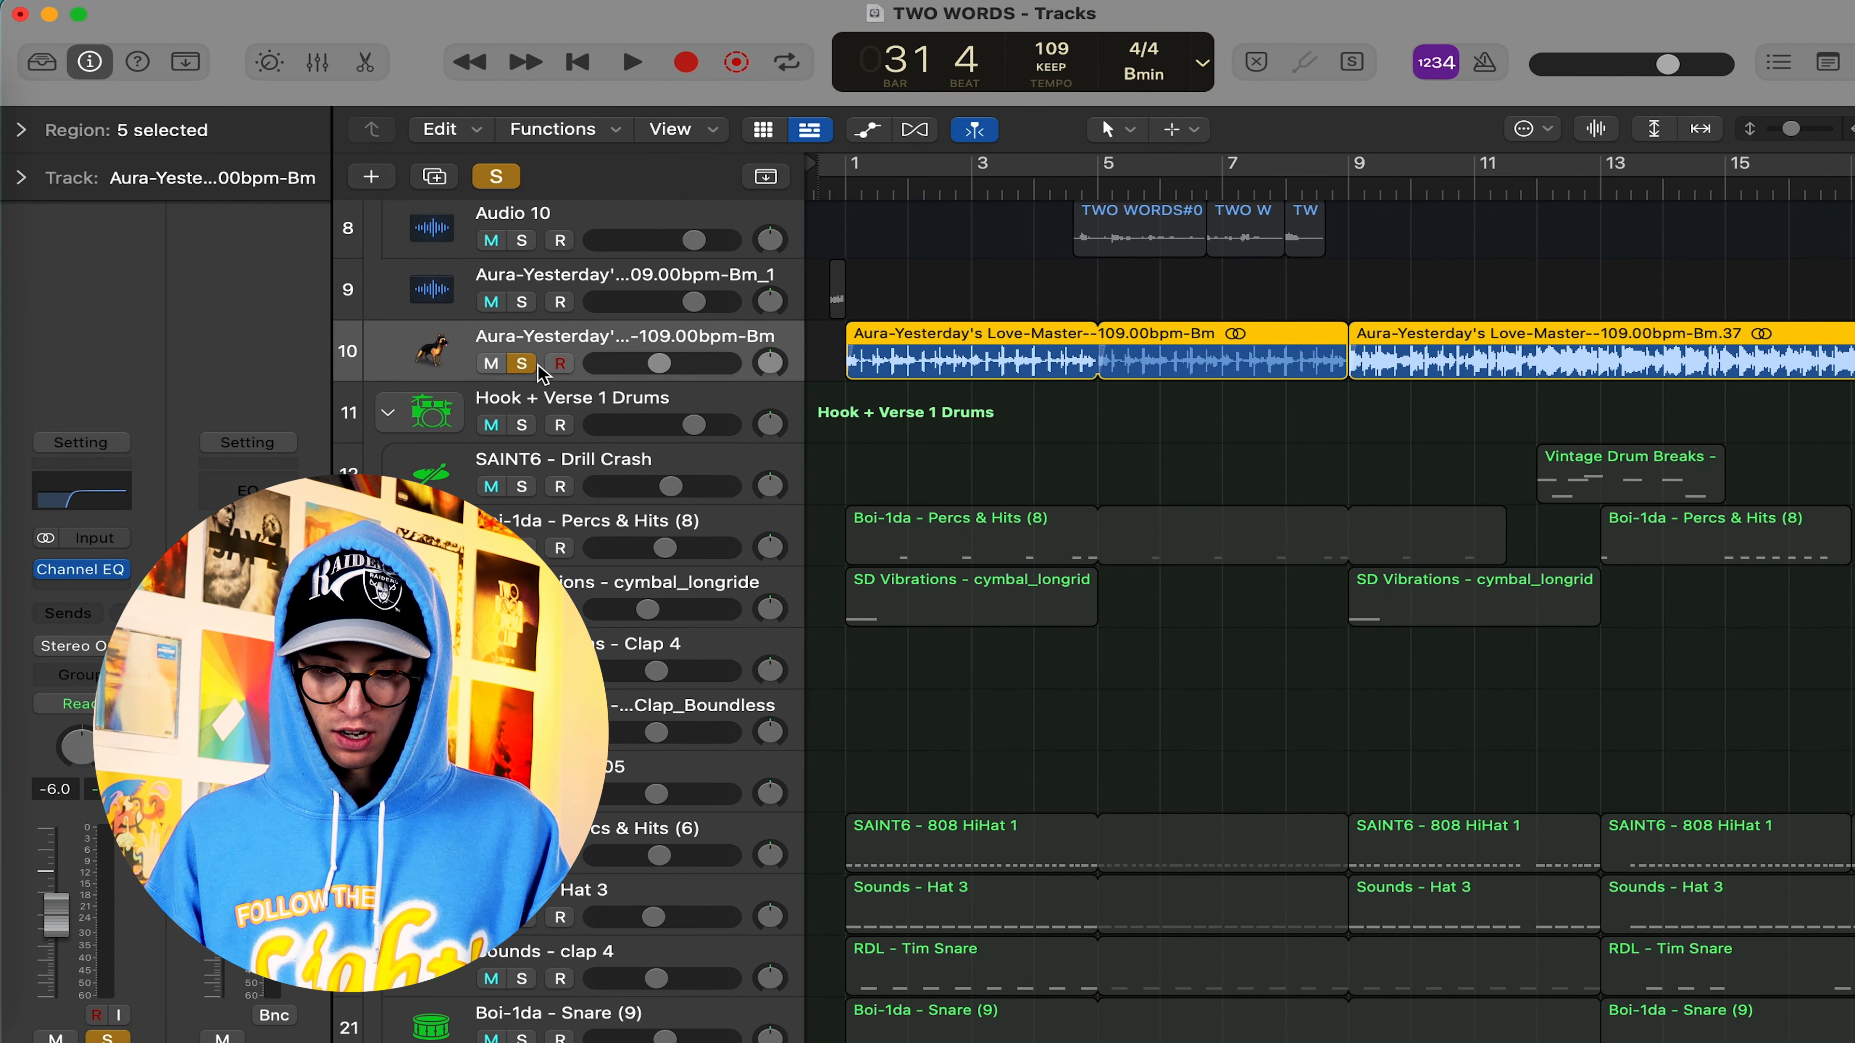
pyautogui.click(521, 363)
pyautogui.click(521, 425)
pyautogui.scroll(-6, 960, 566)
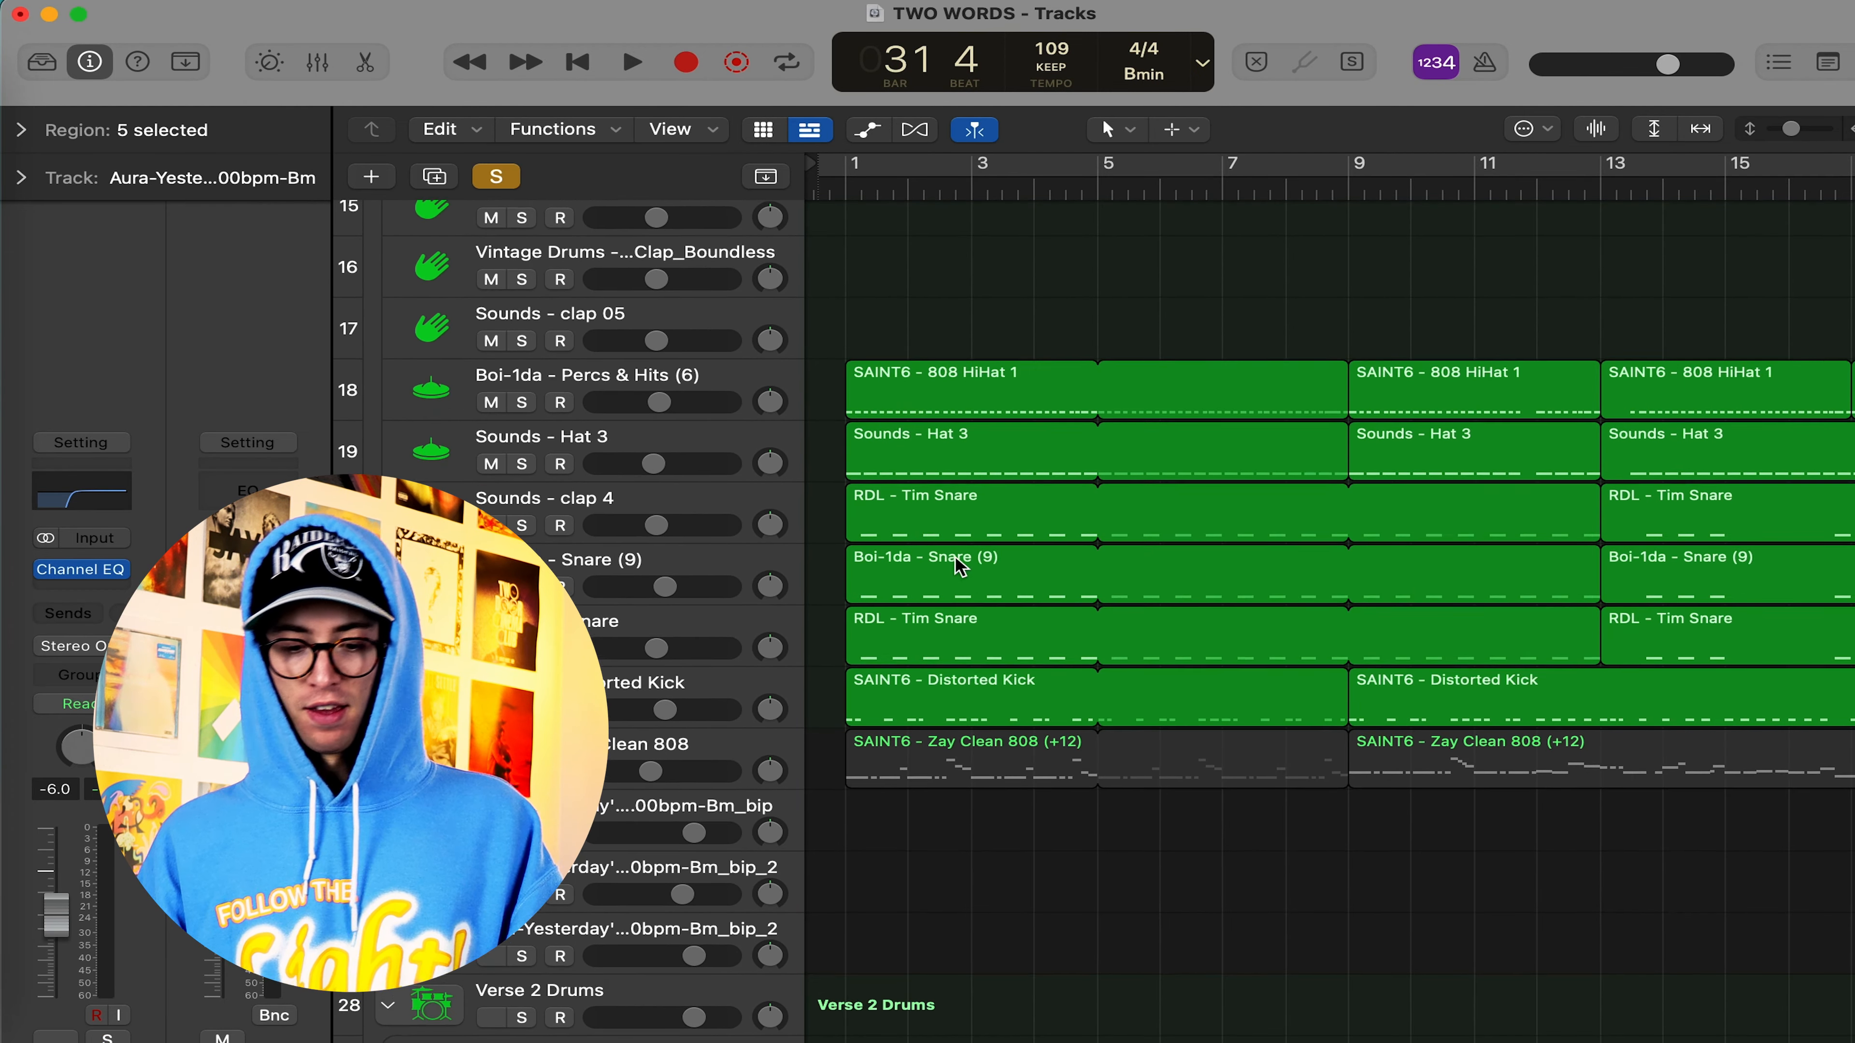
pyautogui.scroll(4, 960, 566)
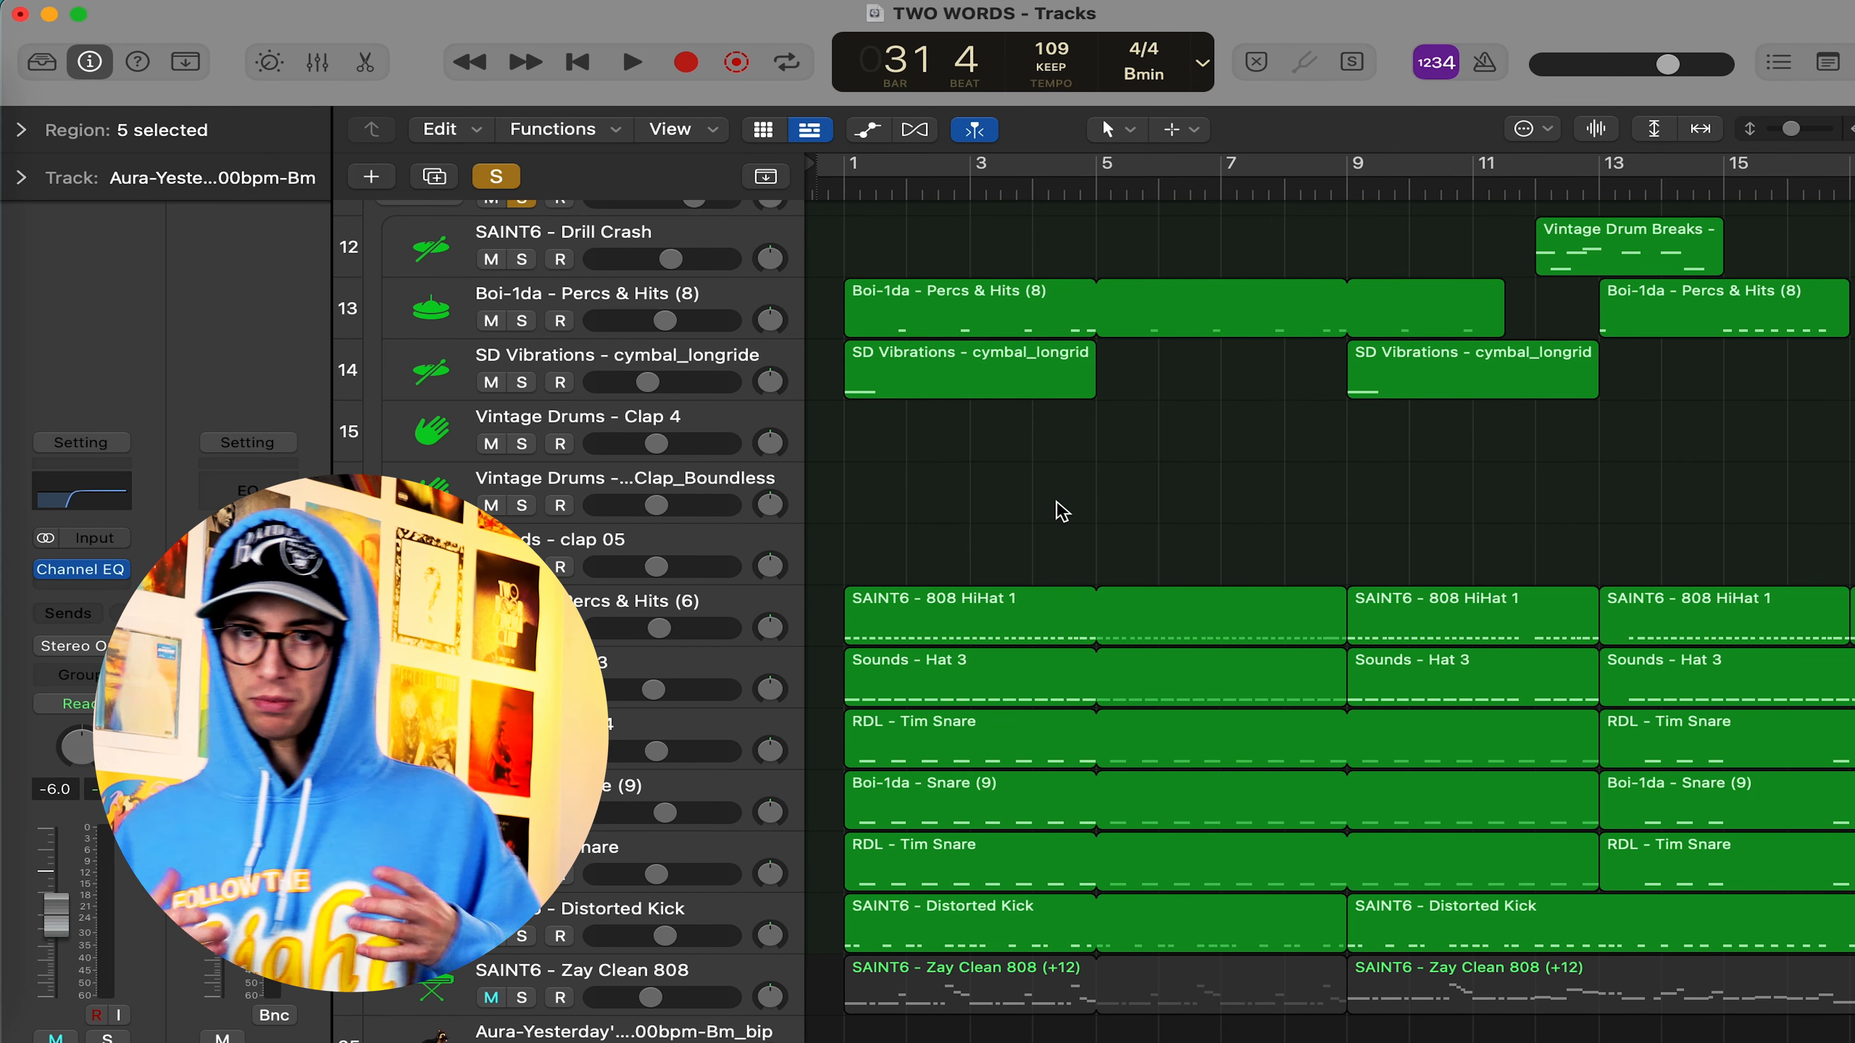
pyautogui.scroll(4, 1060, 513)
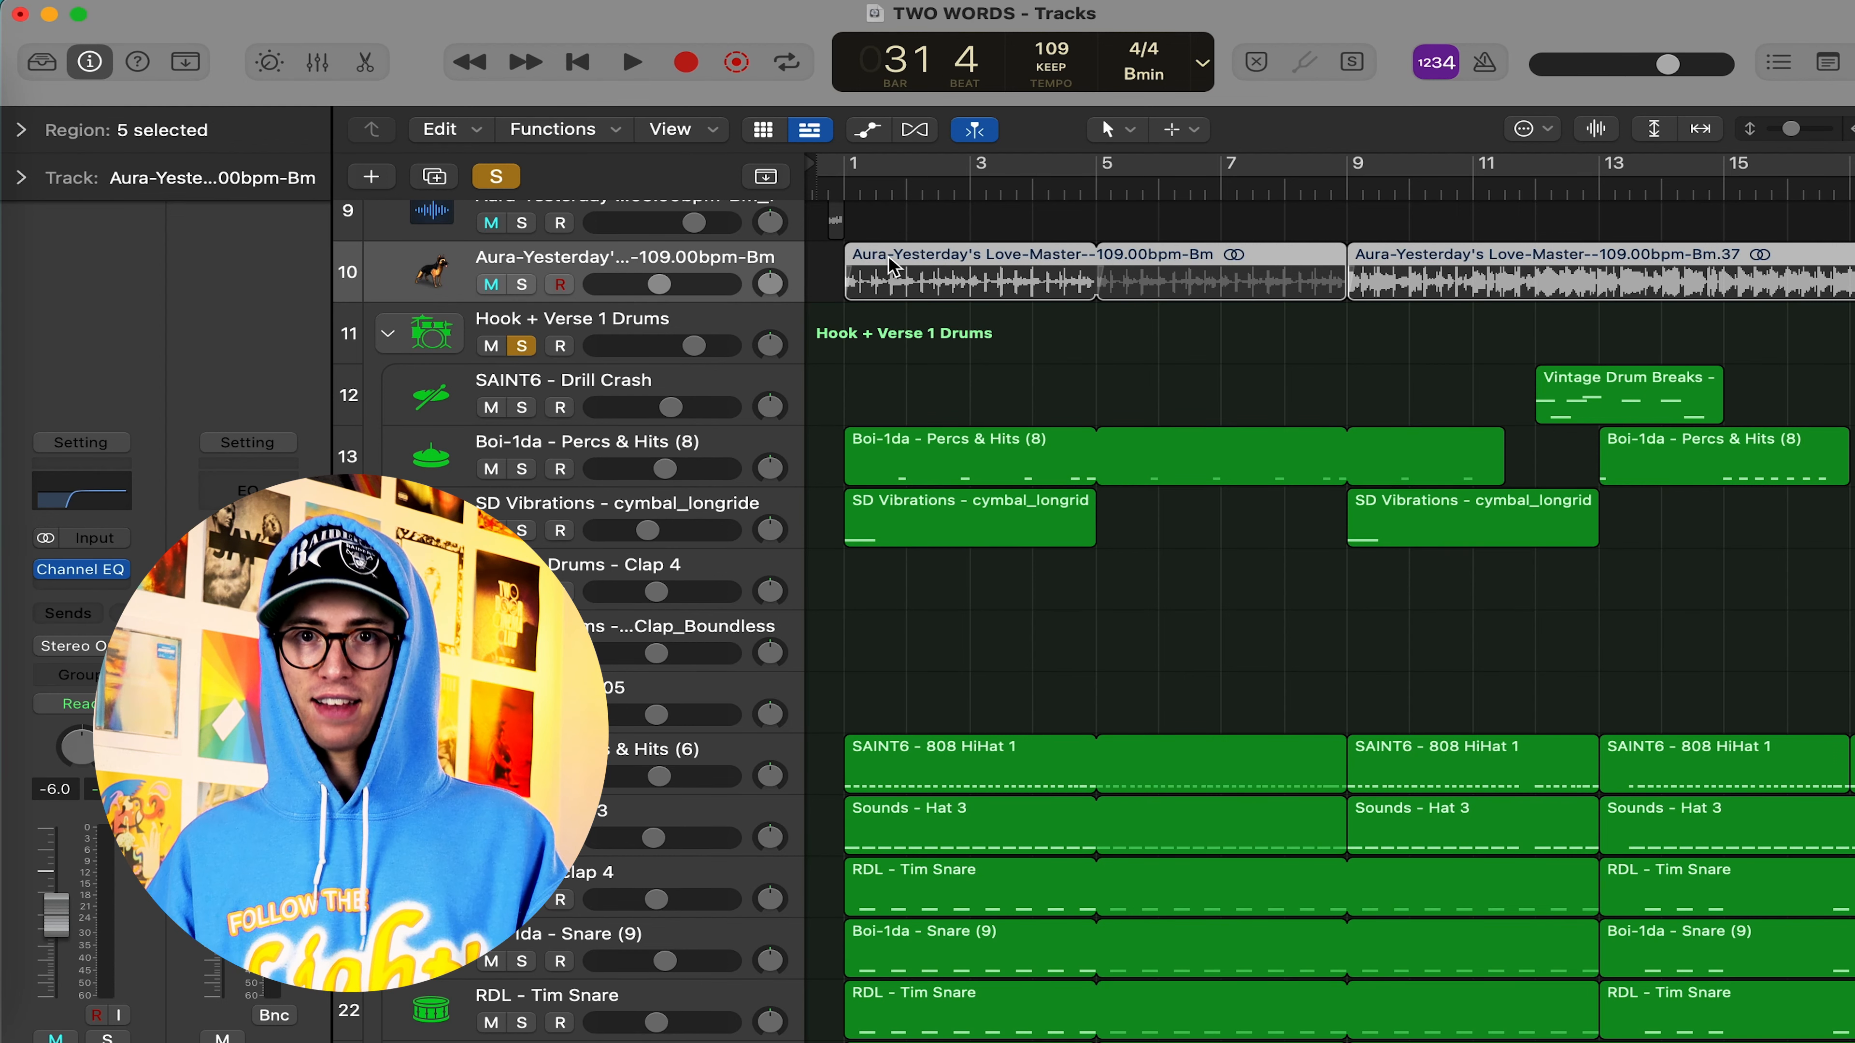
pyautogui.hotkey('ctrl', 'm')
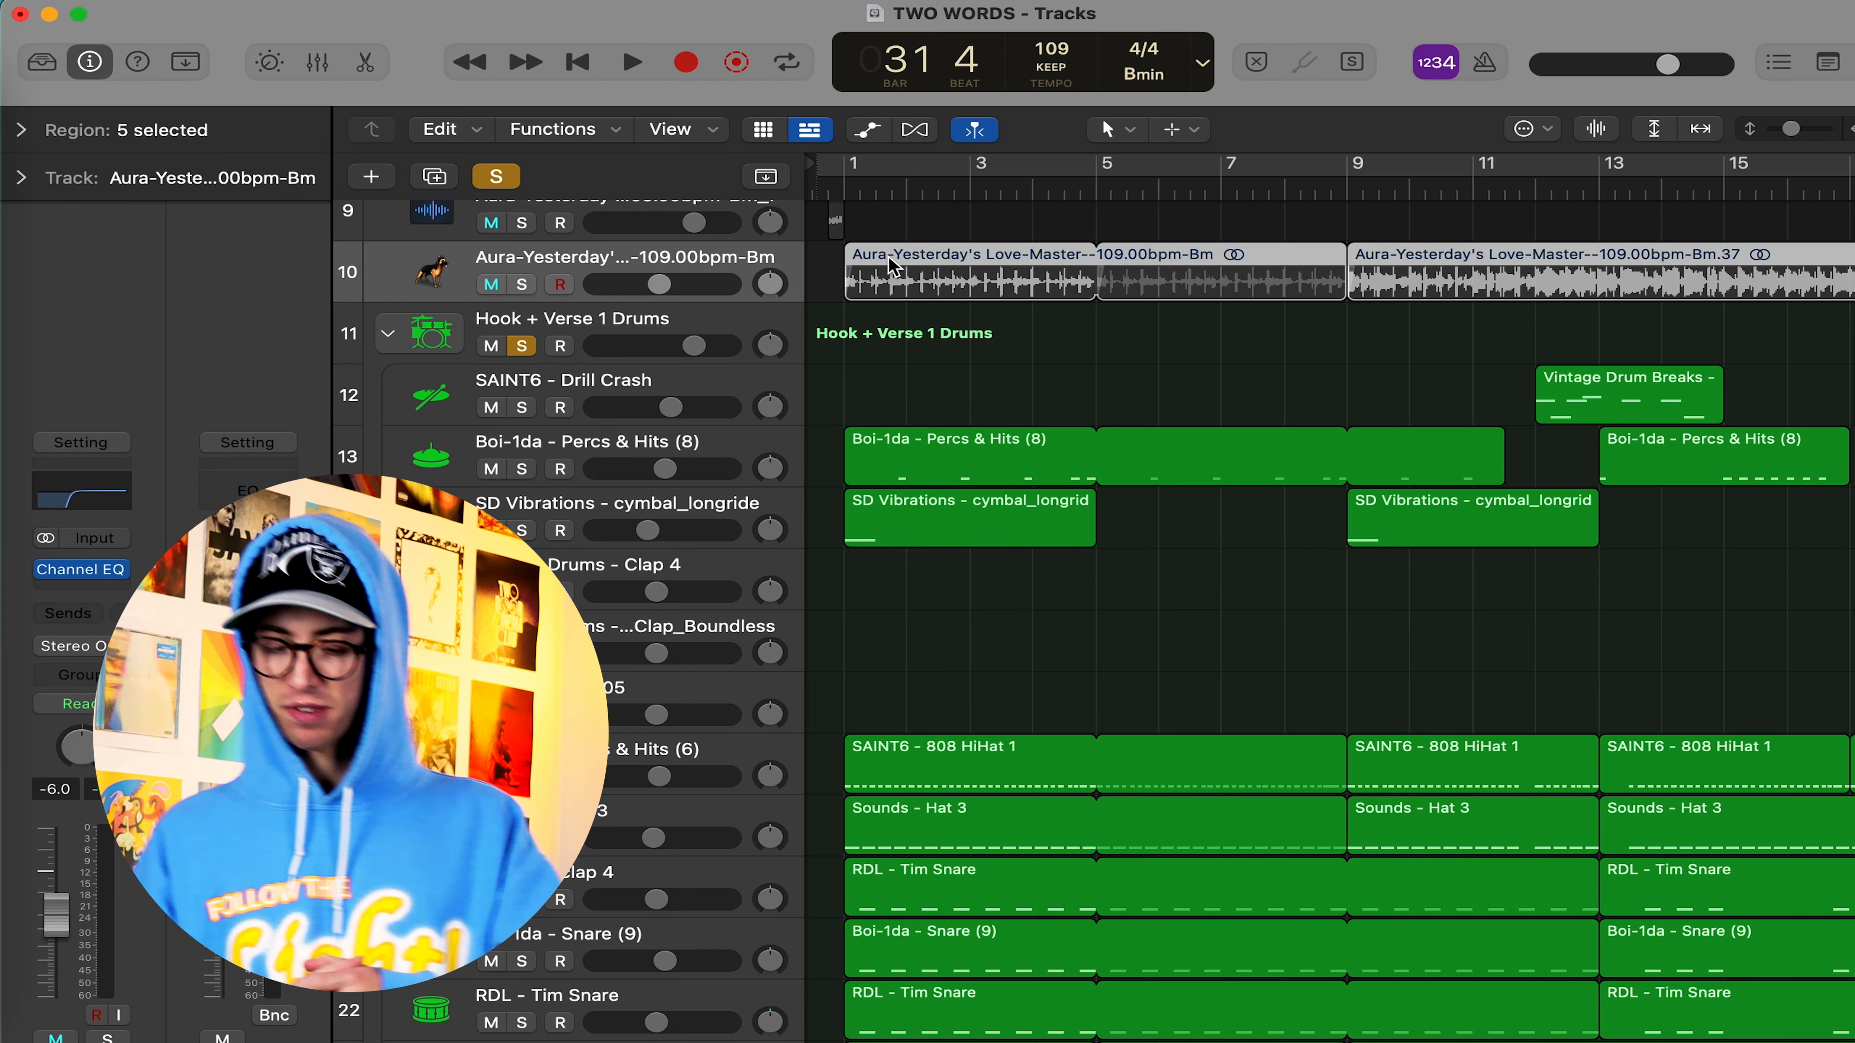
pyautogui.scroll(-2, 891, 265)
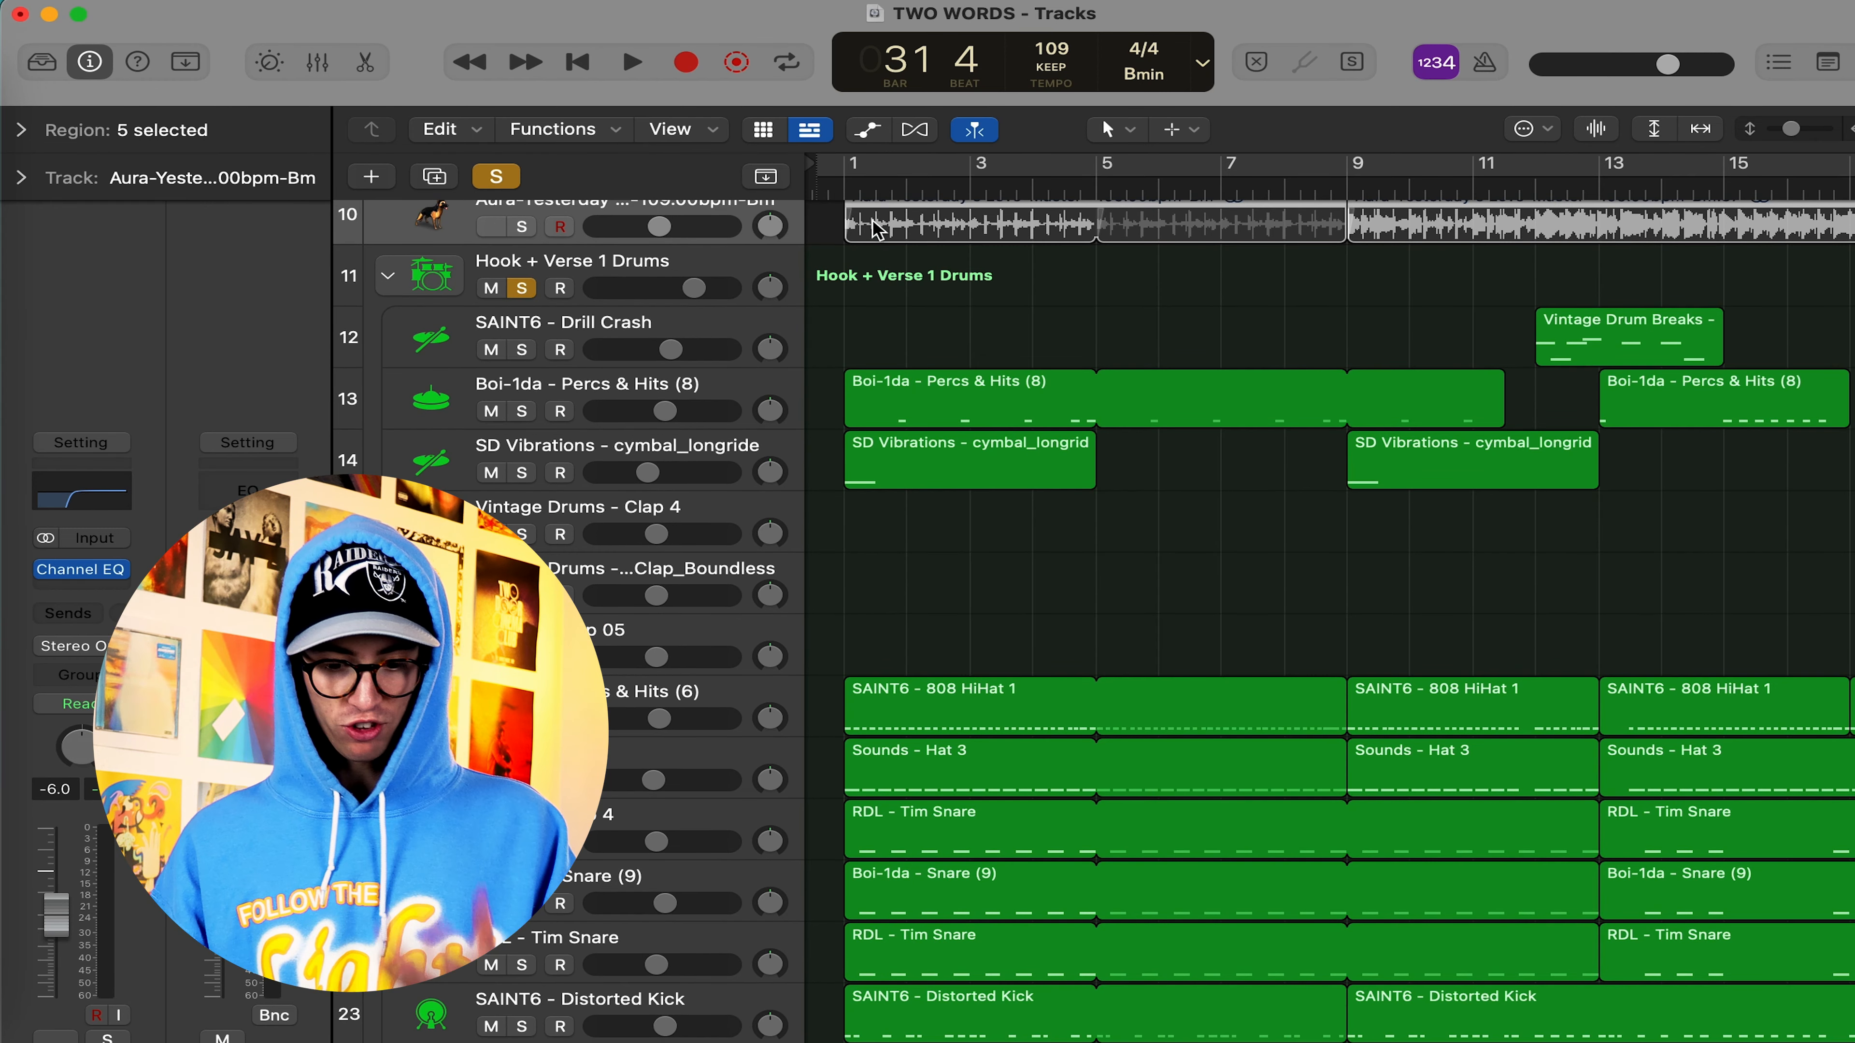
# Solo the Sounds - clap 4, Boi-1da - Snare (9) and RDL - Tim Snare tracks and play them from bar 1
pyautogui.press('Return')
pyautogui.scroll(-8, 916, 489)
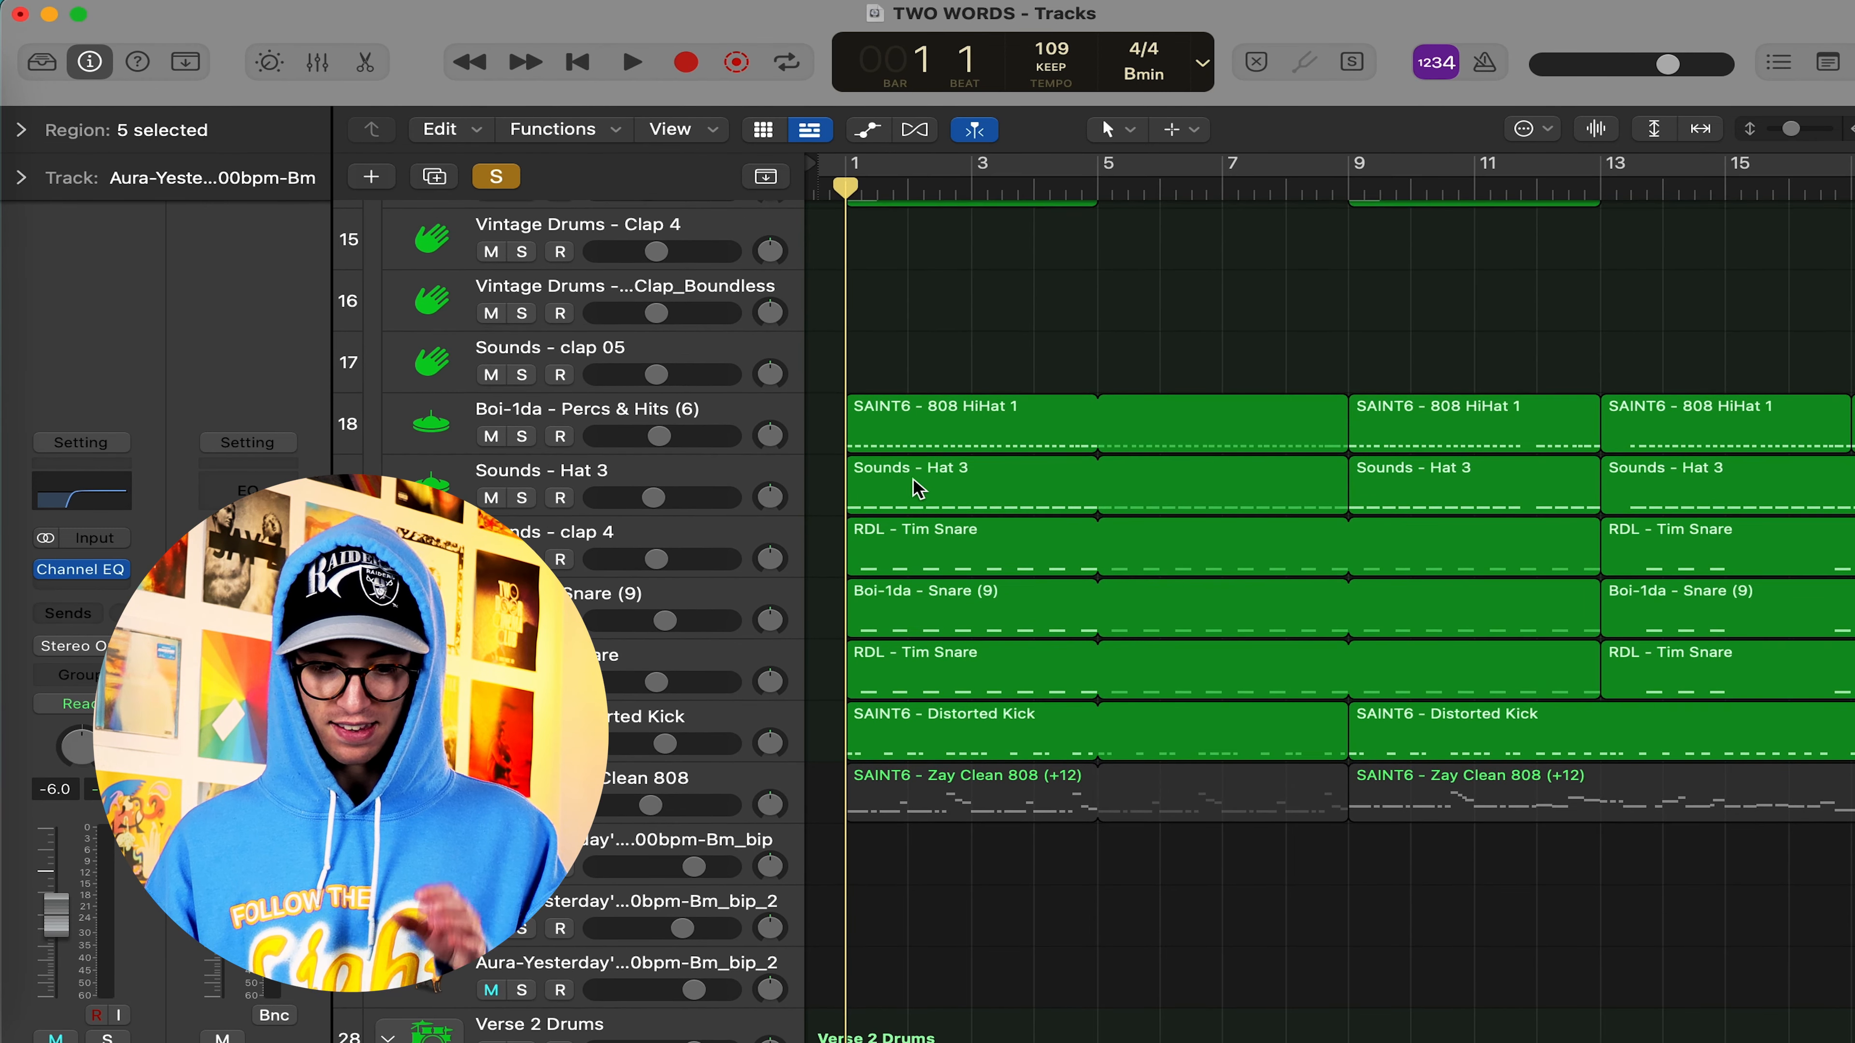
pyautogui.click(714, 549)
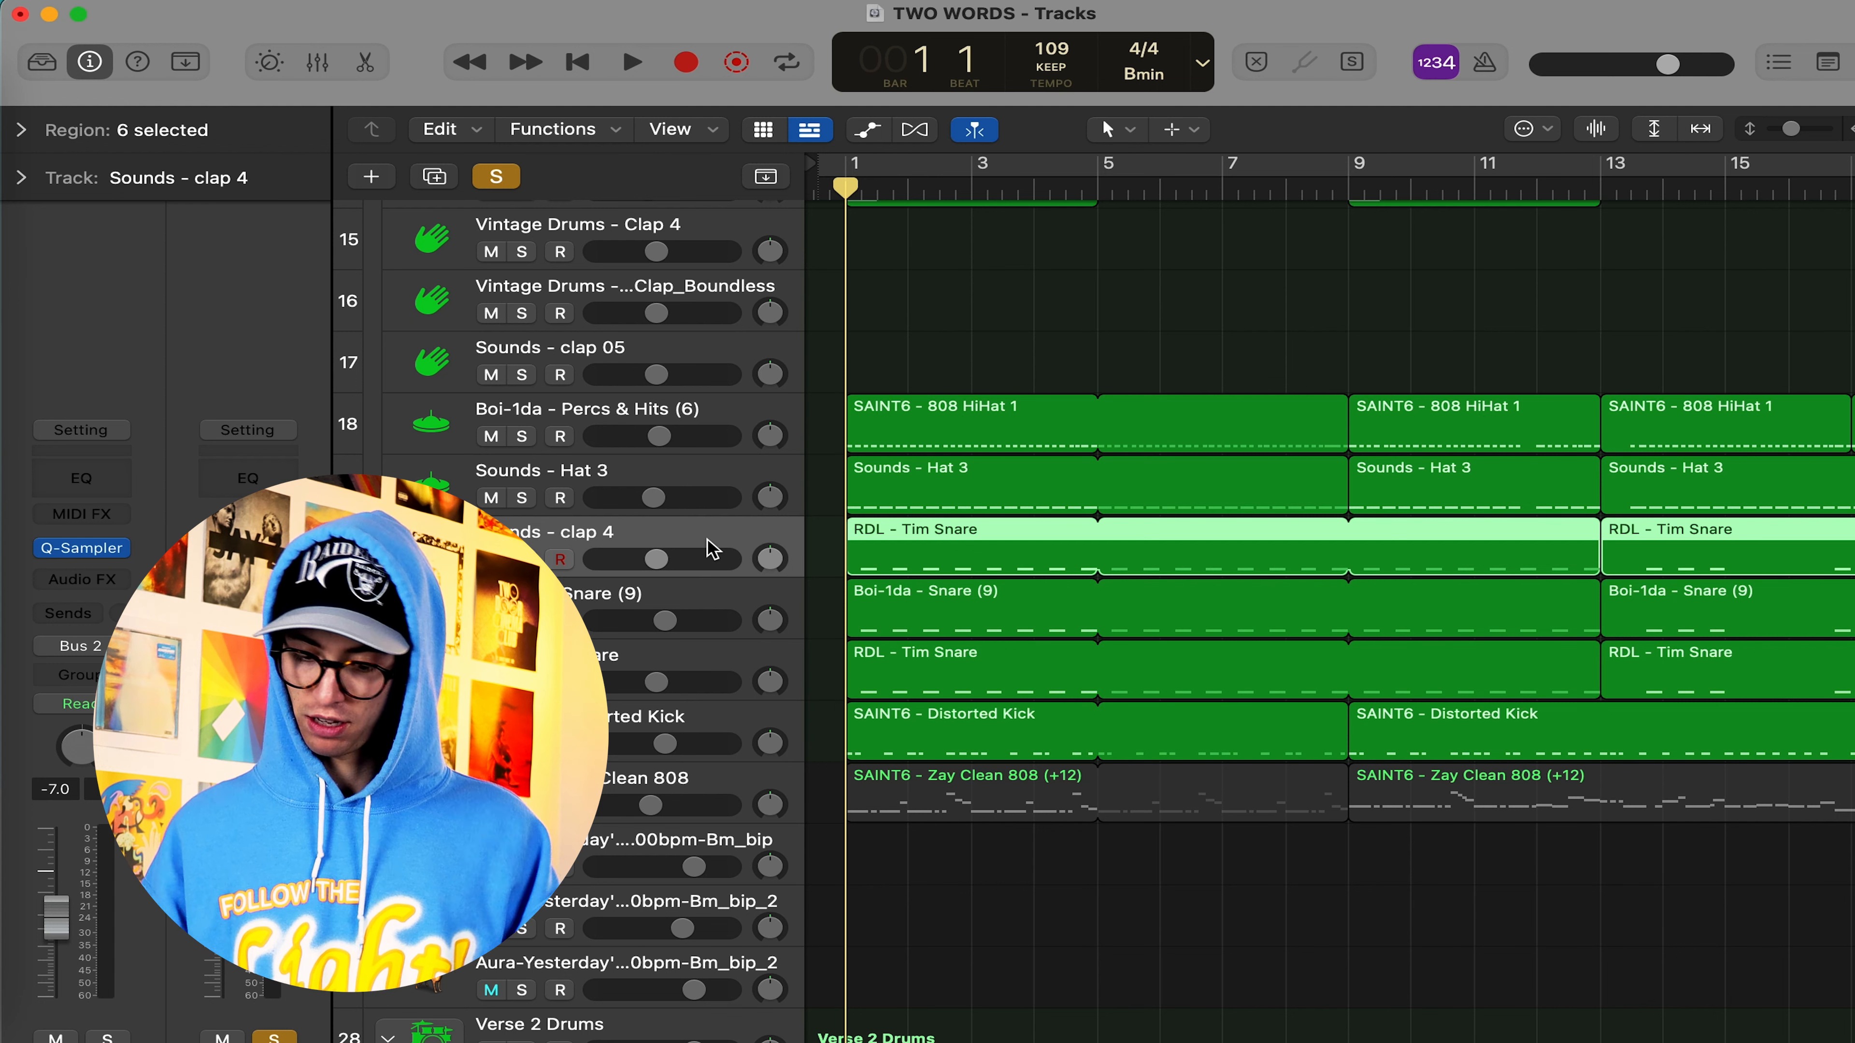
pyautogui.press('s')
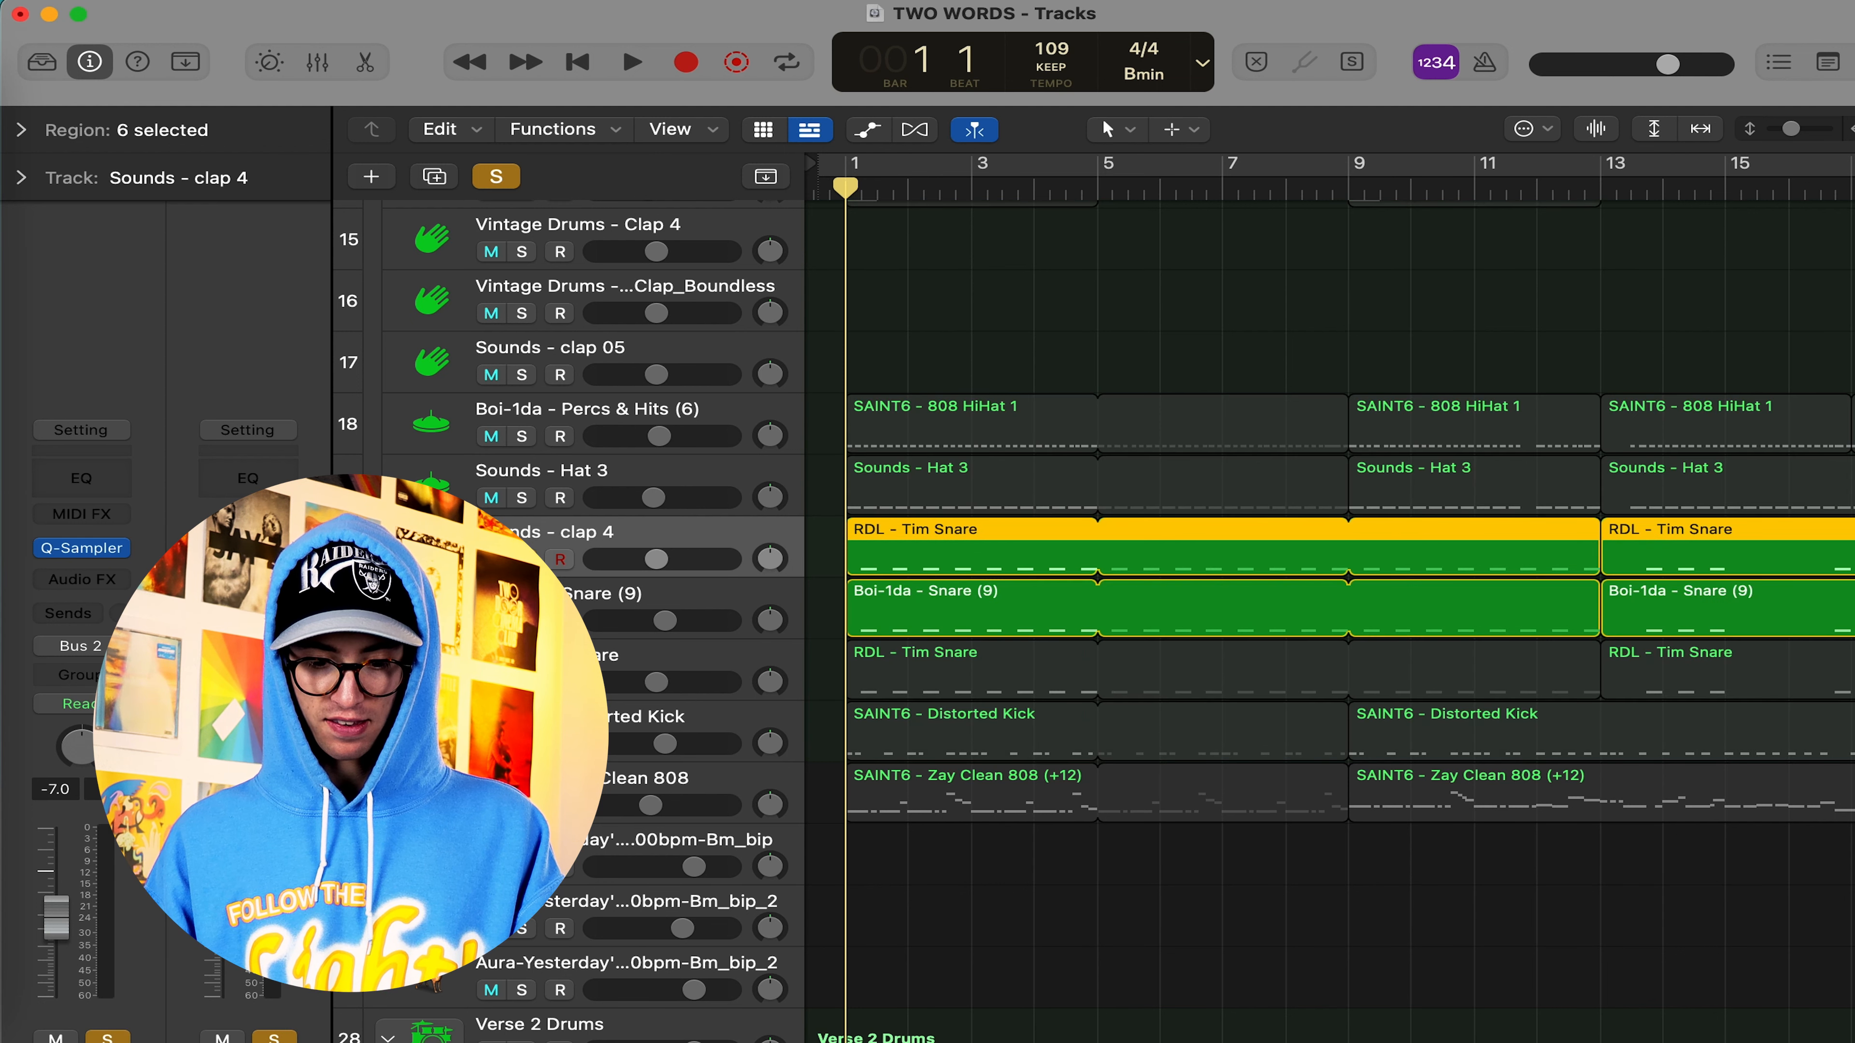
pyautogui.press('space')
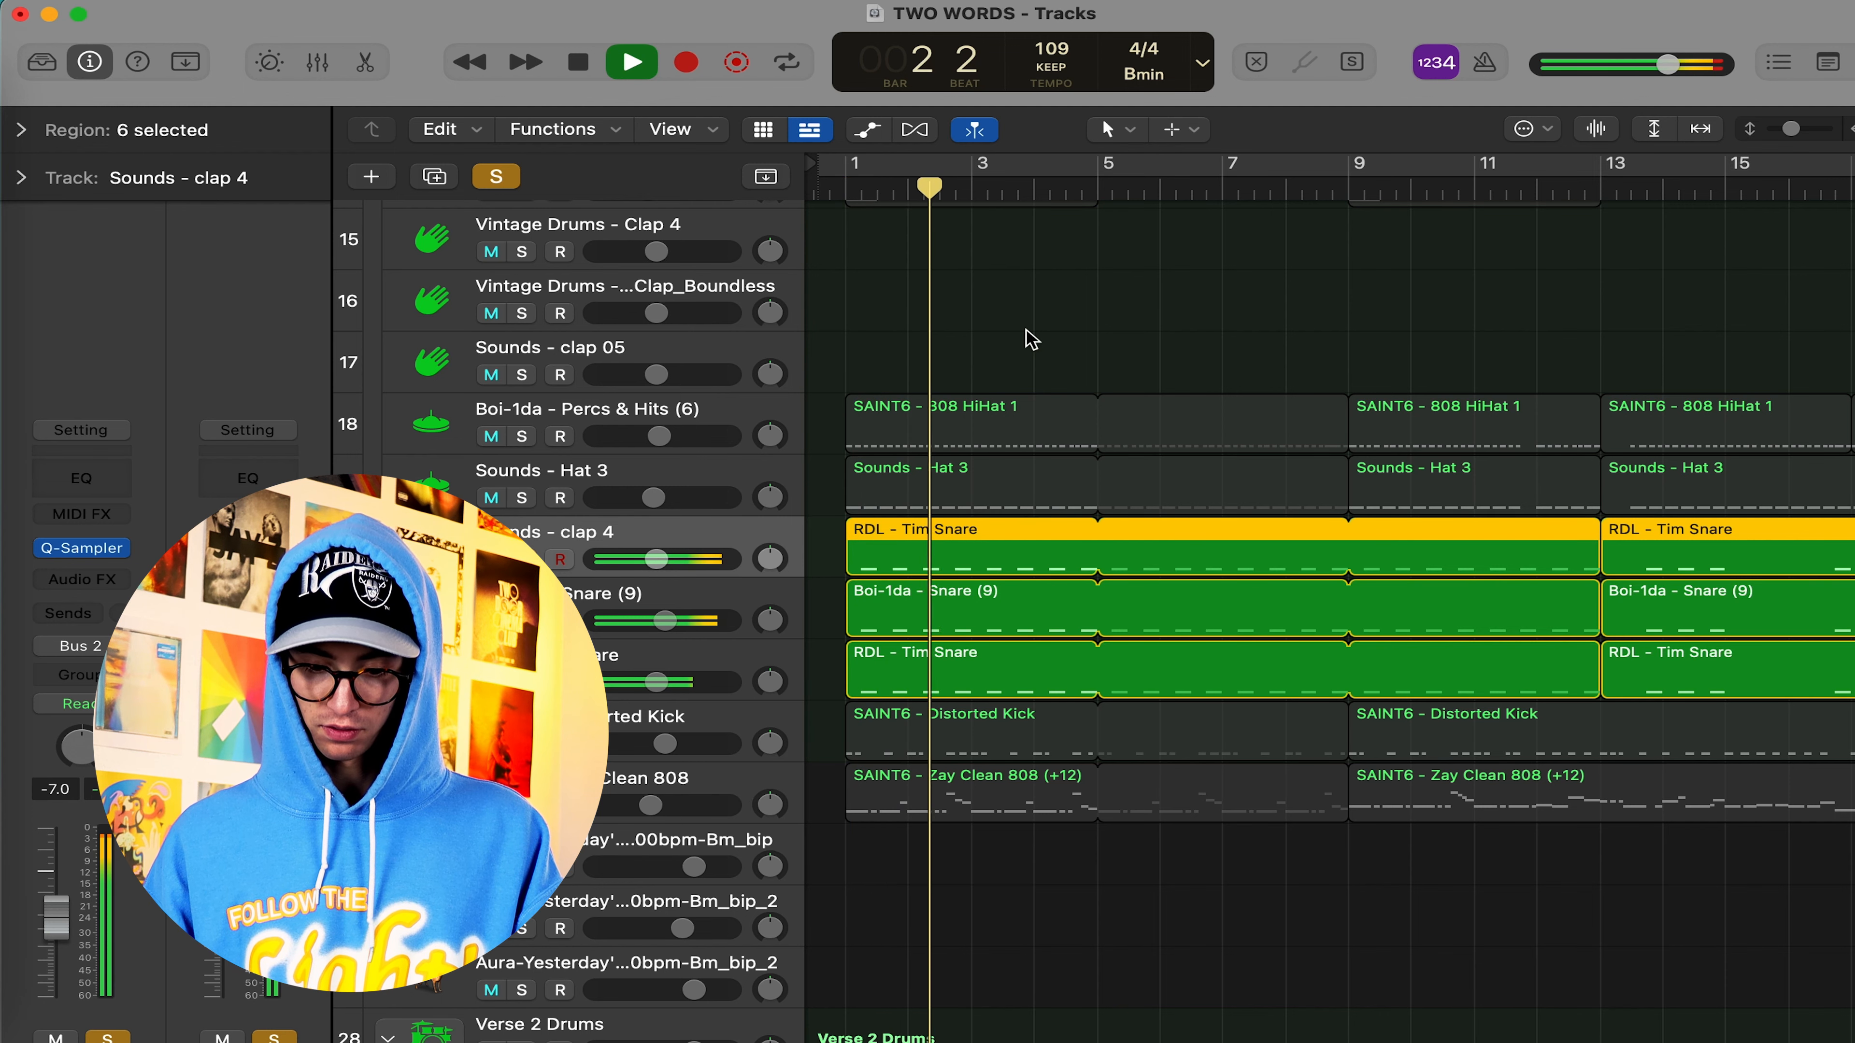
pyautogui.press('space')
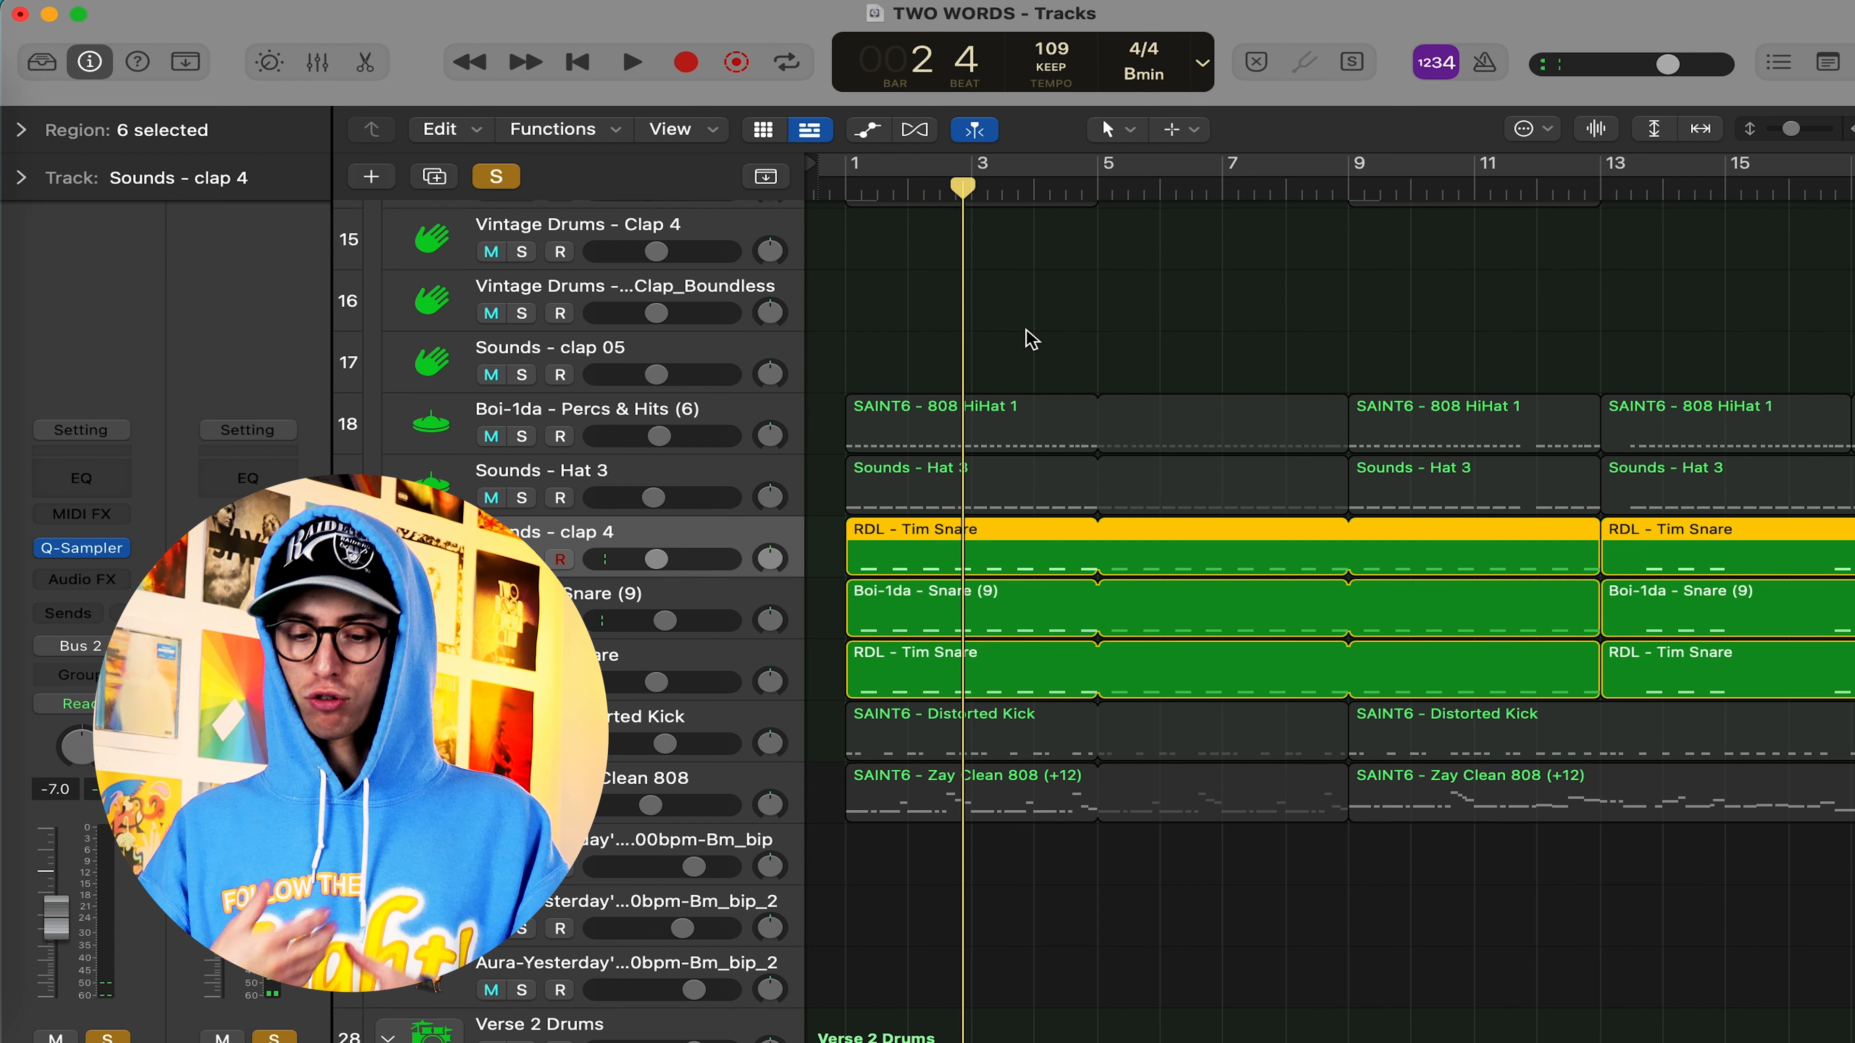
# Examine the clap and snare regions across the hook and first verse up to about bar 26, along with the neighbouring drum tracks
pyautogui.hscroll(10, 1242, 343)
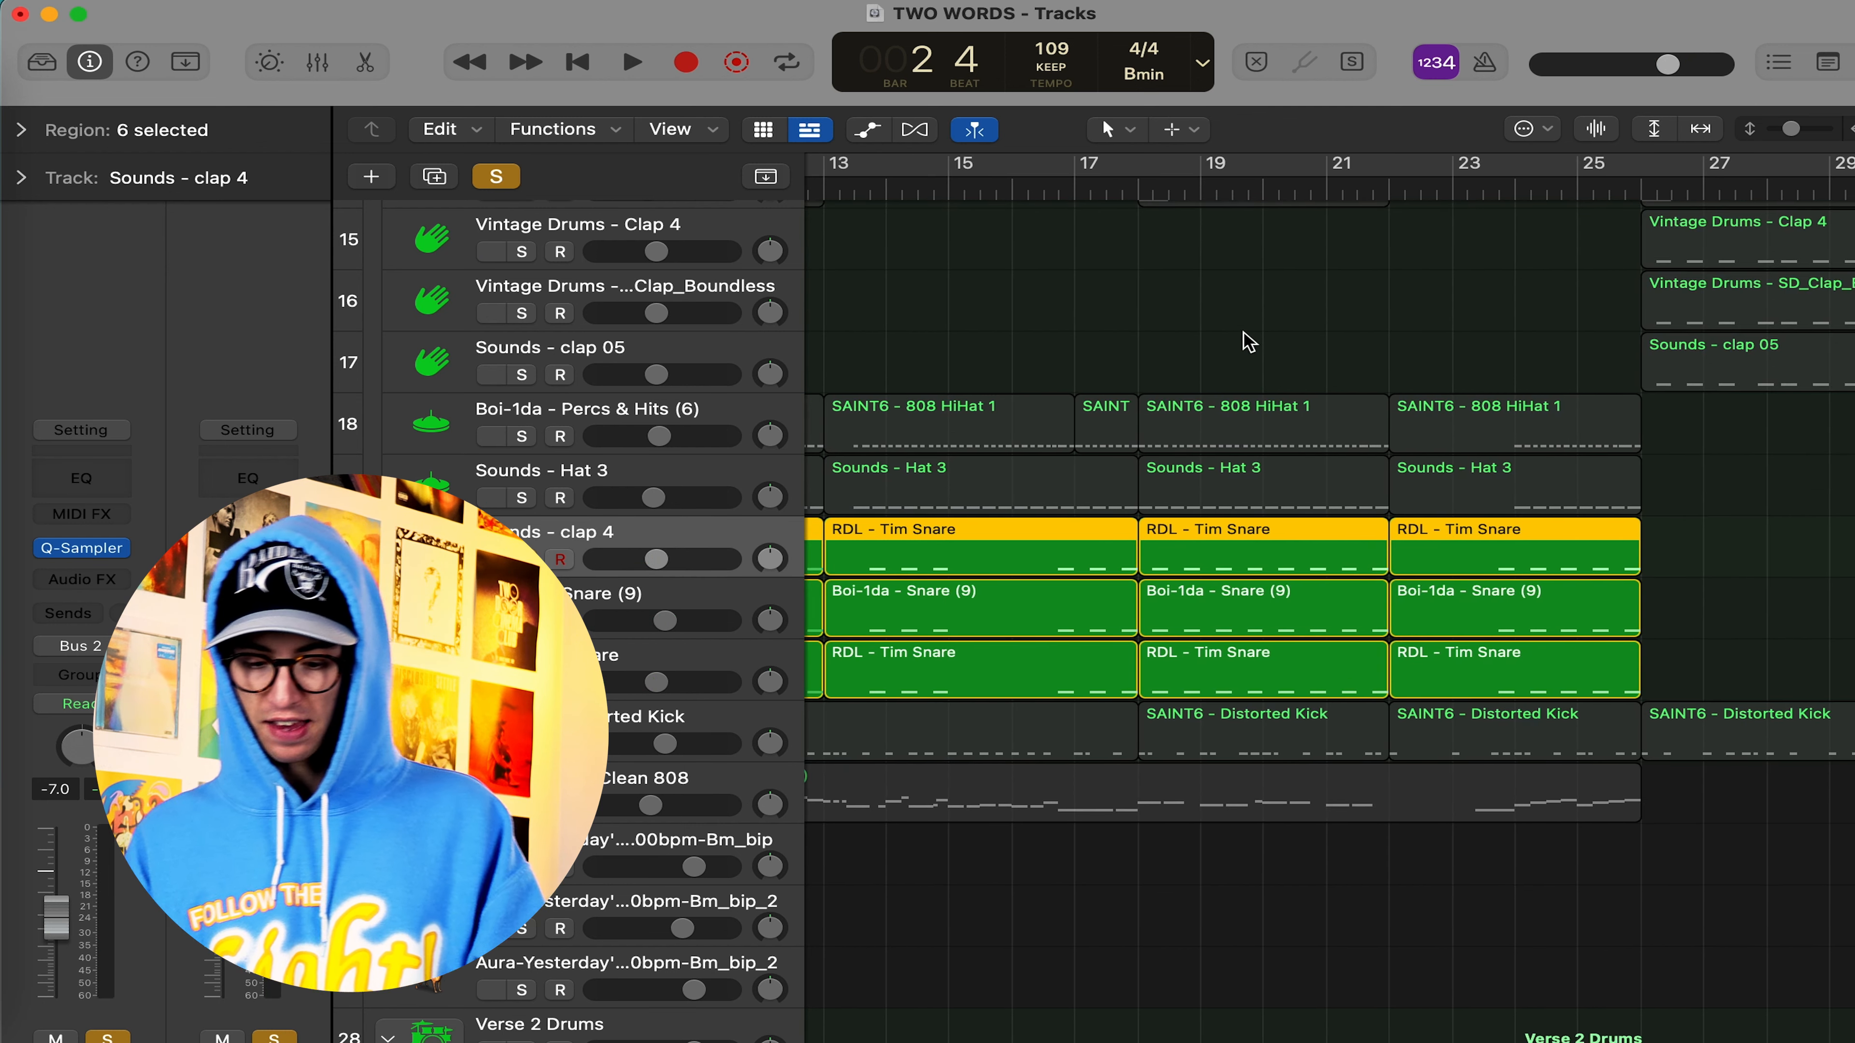
pyautogui.hscroll(-2, 1249, 342)
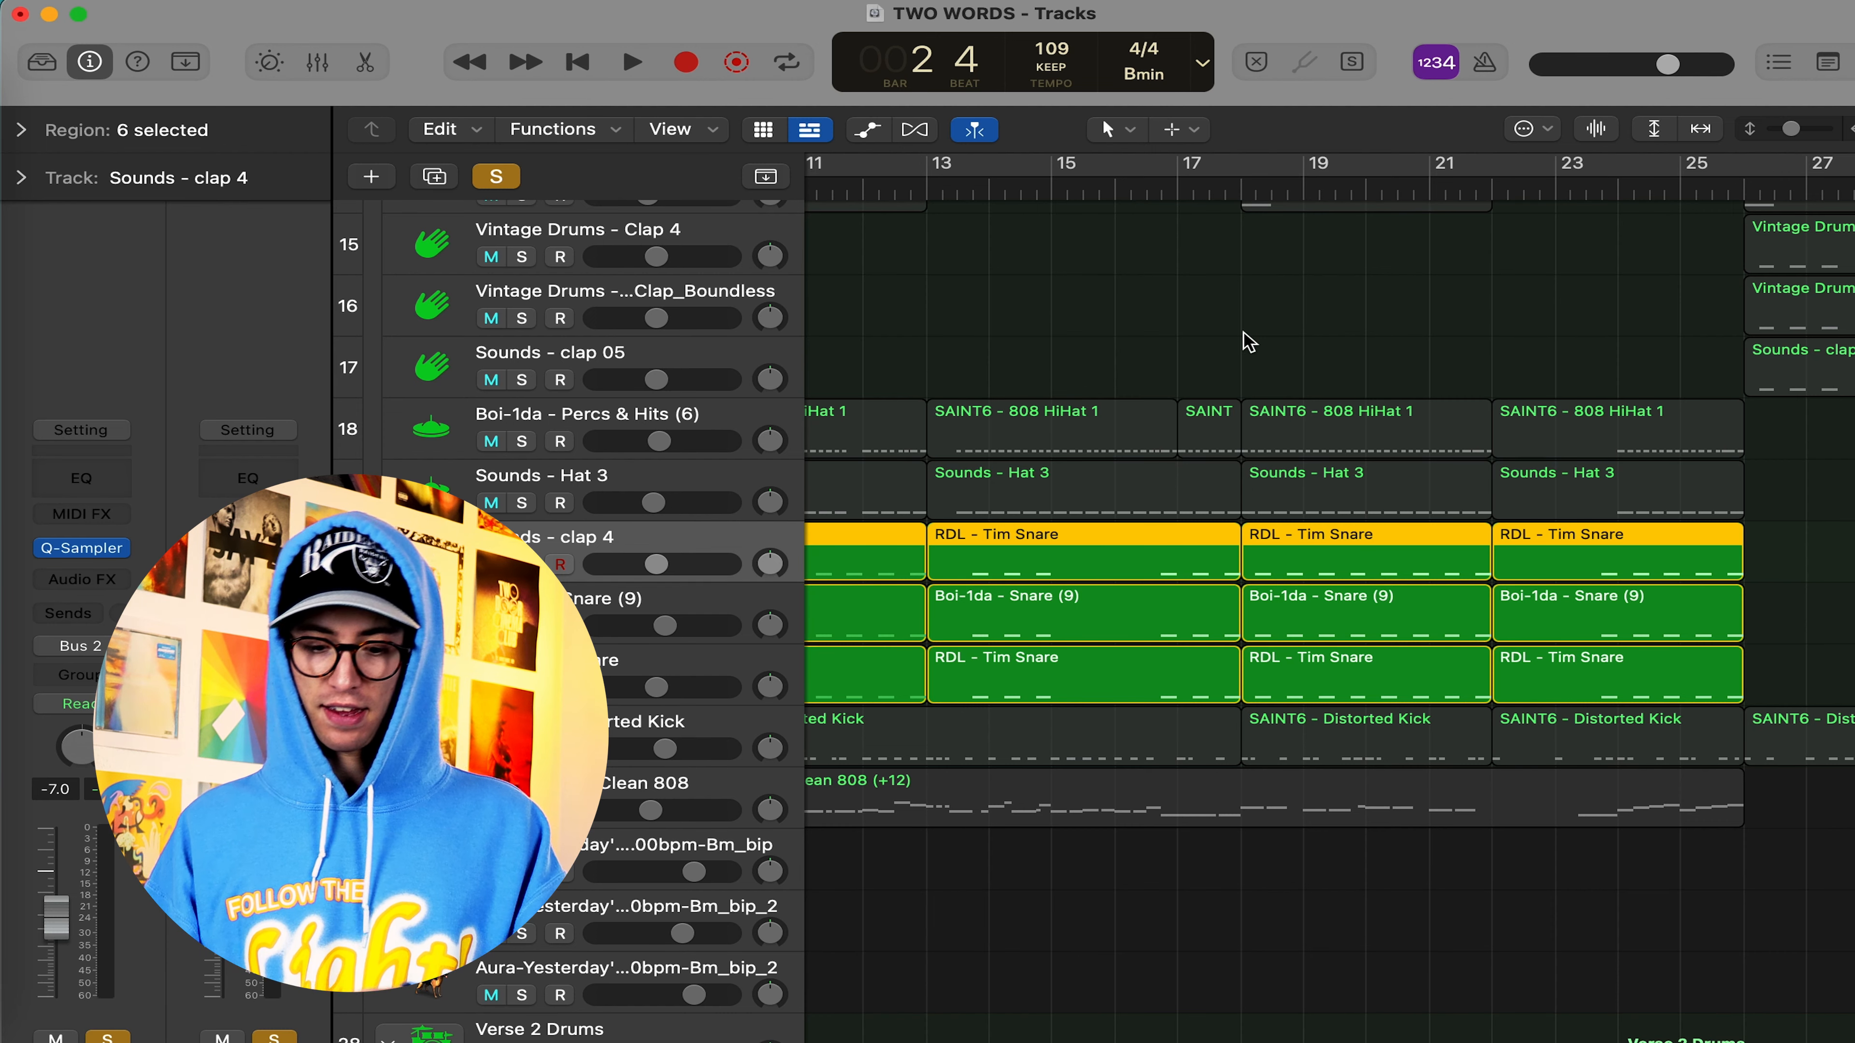
pyautogui.hscroll(-3, 1248, 341)
pyautogui.hscroll(3, 1249, 341)
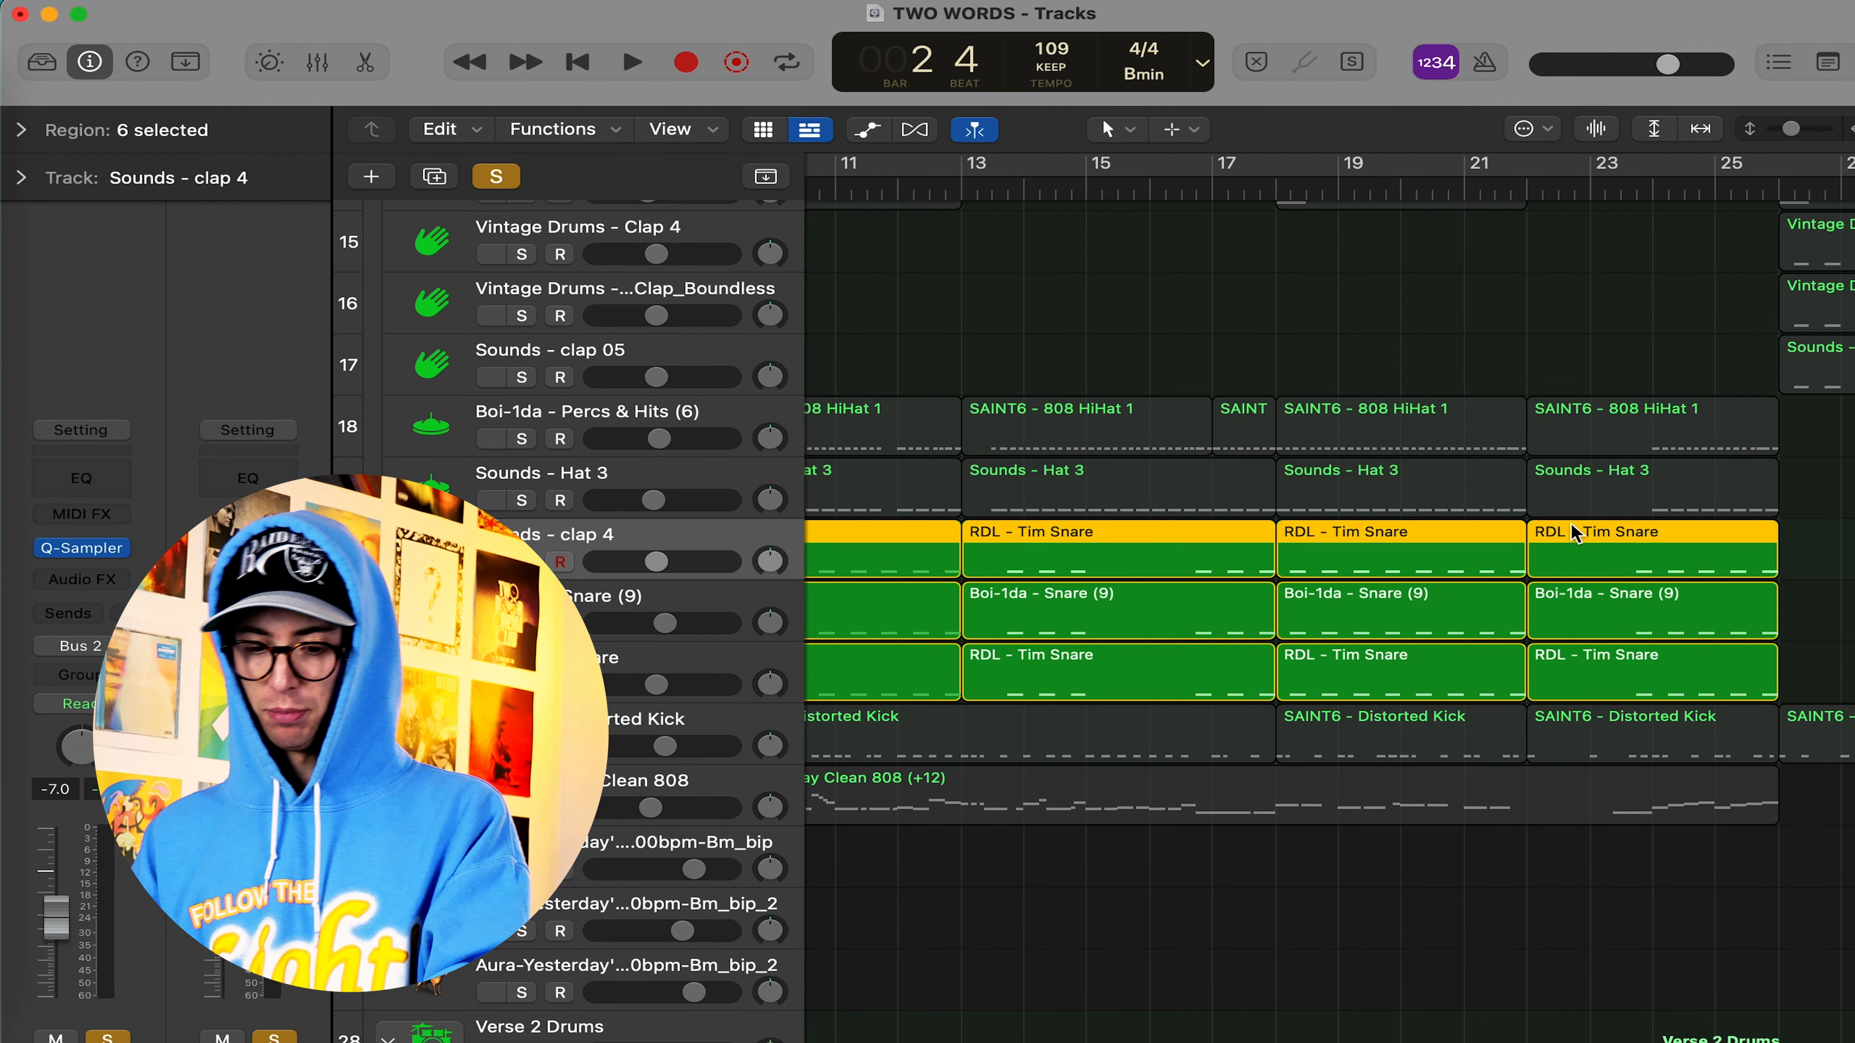
pyautogui.hscroll(4, 1212, 669)
pyautogui.hscroll(-4, 1364, 437)
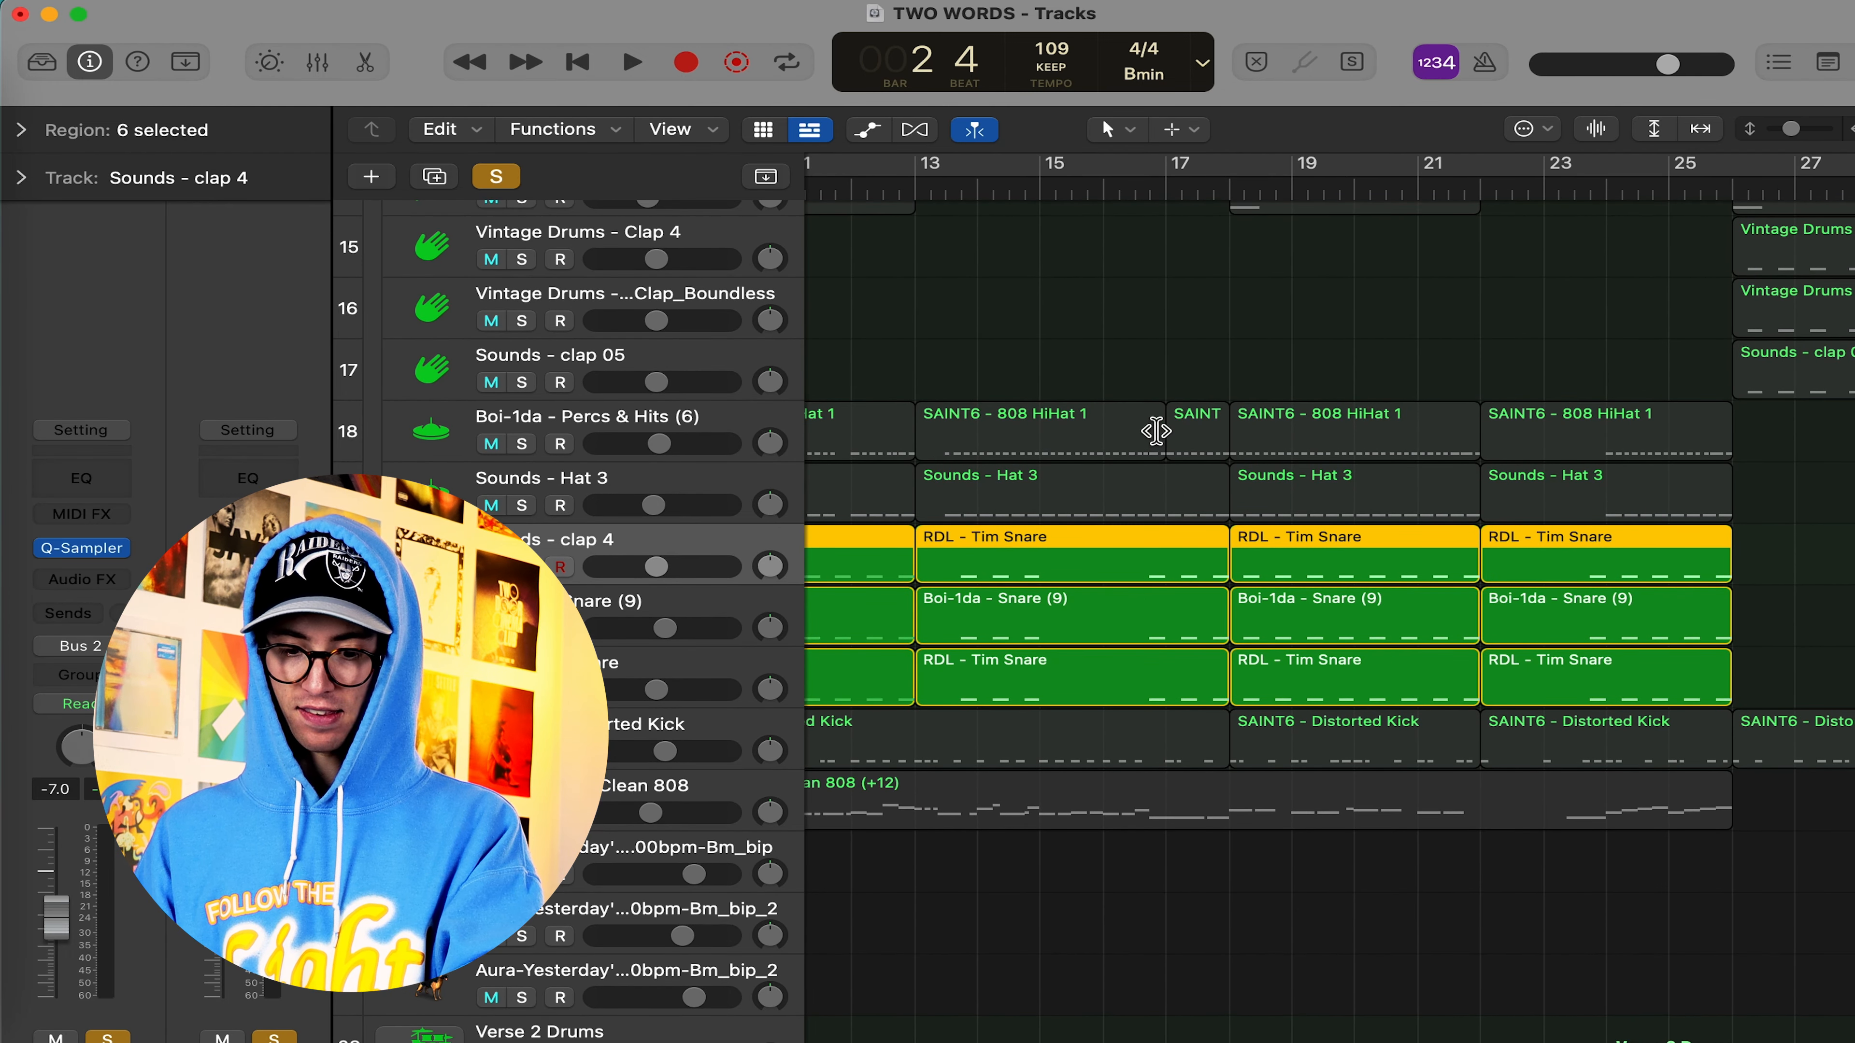
pyautogui.hscroll(-8, 1154, 449)
pyautogui.hscroll(-3, 1147, 453)
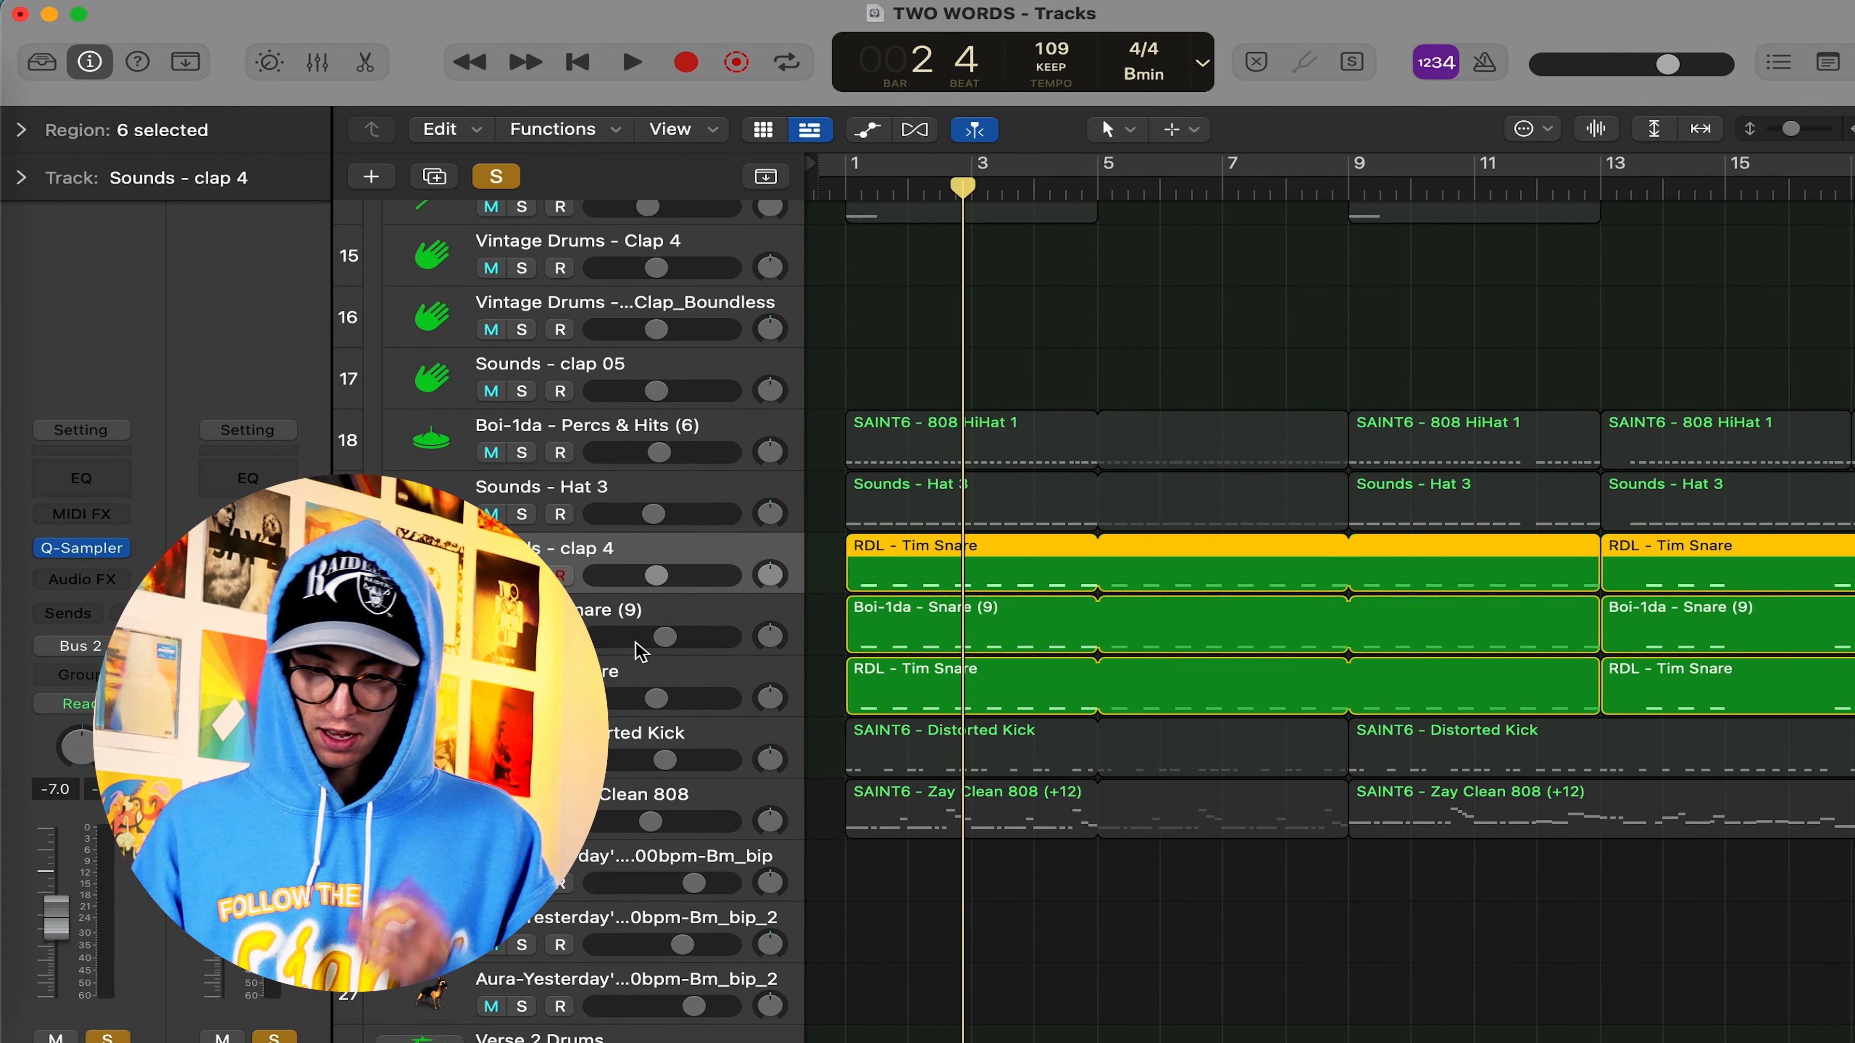
pyautogui.scroll(3, 633, 647)
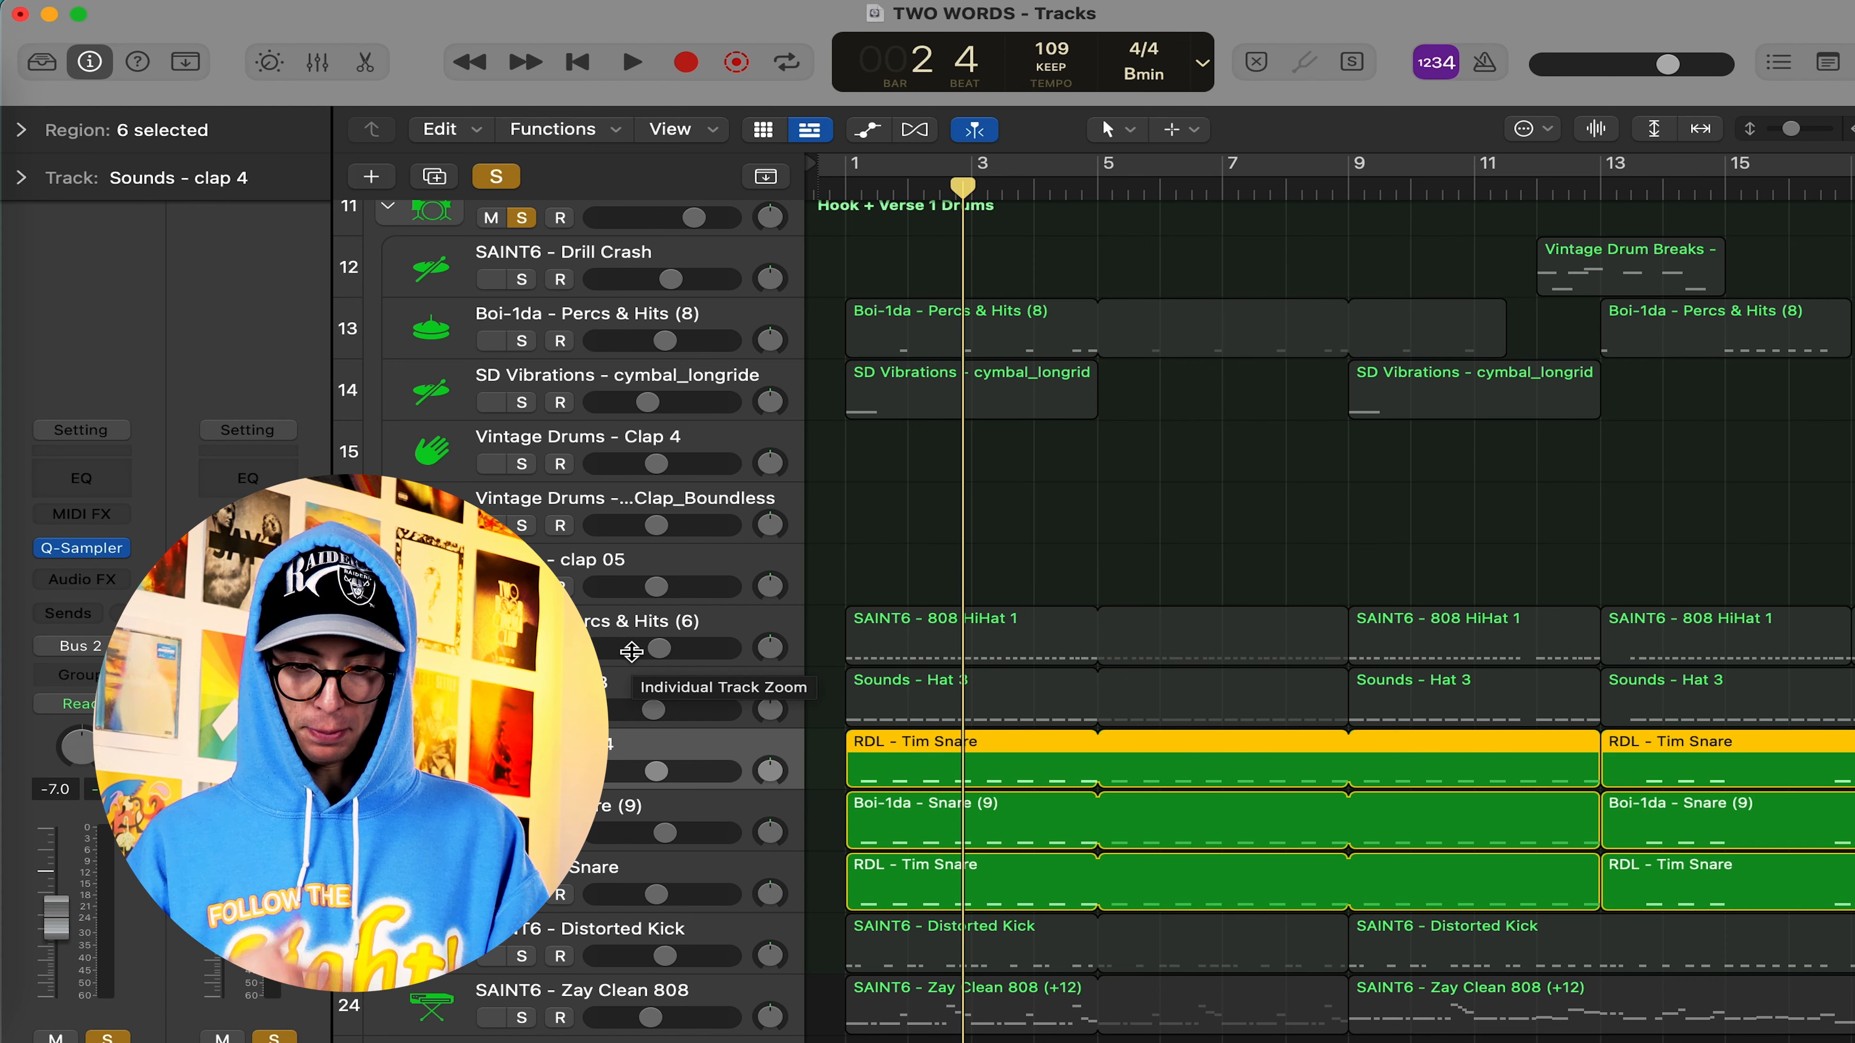
pyautogui.hscroll(3, 1083, 630)
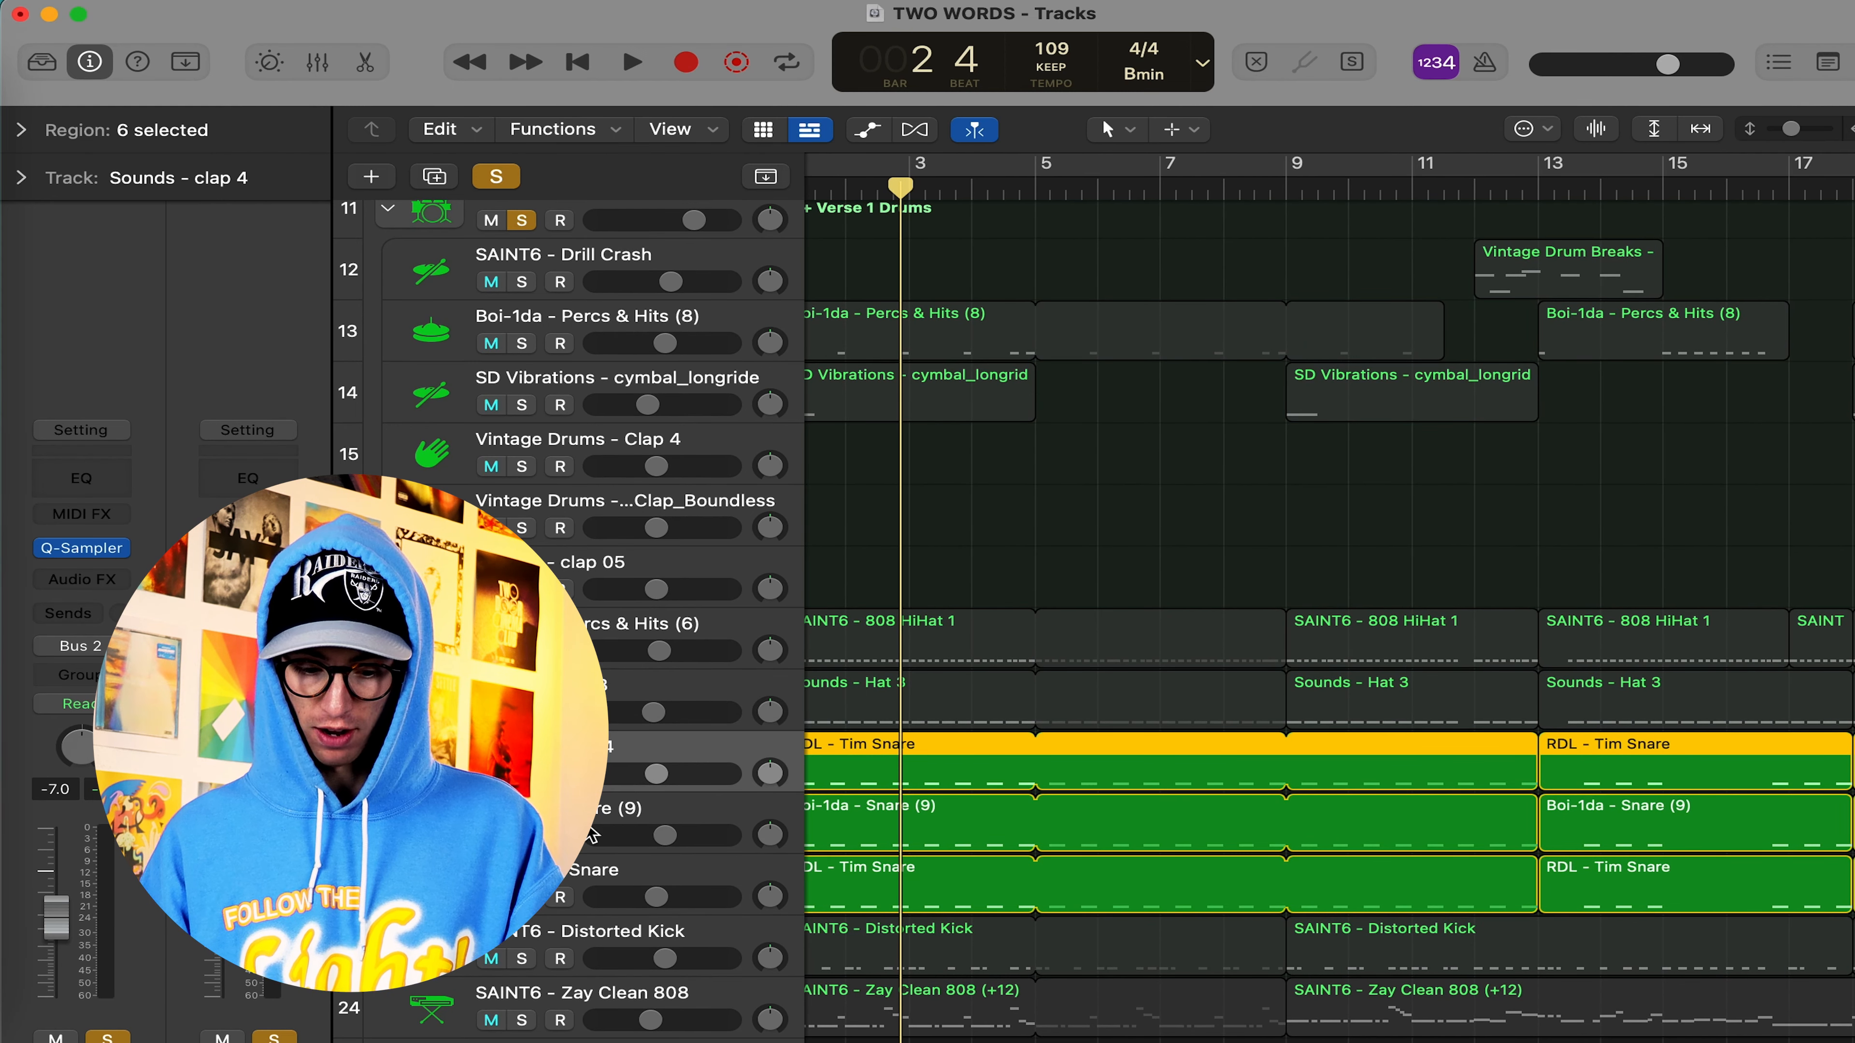
# Select the Sounds - Hat 3 track's regions, solo the track and play it from bar 1
pyautogui.click(1138, 683)
pyautogui.hscroll(-3, 1139, 680)
pyautogui.scroll(1, 1139, 679)
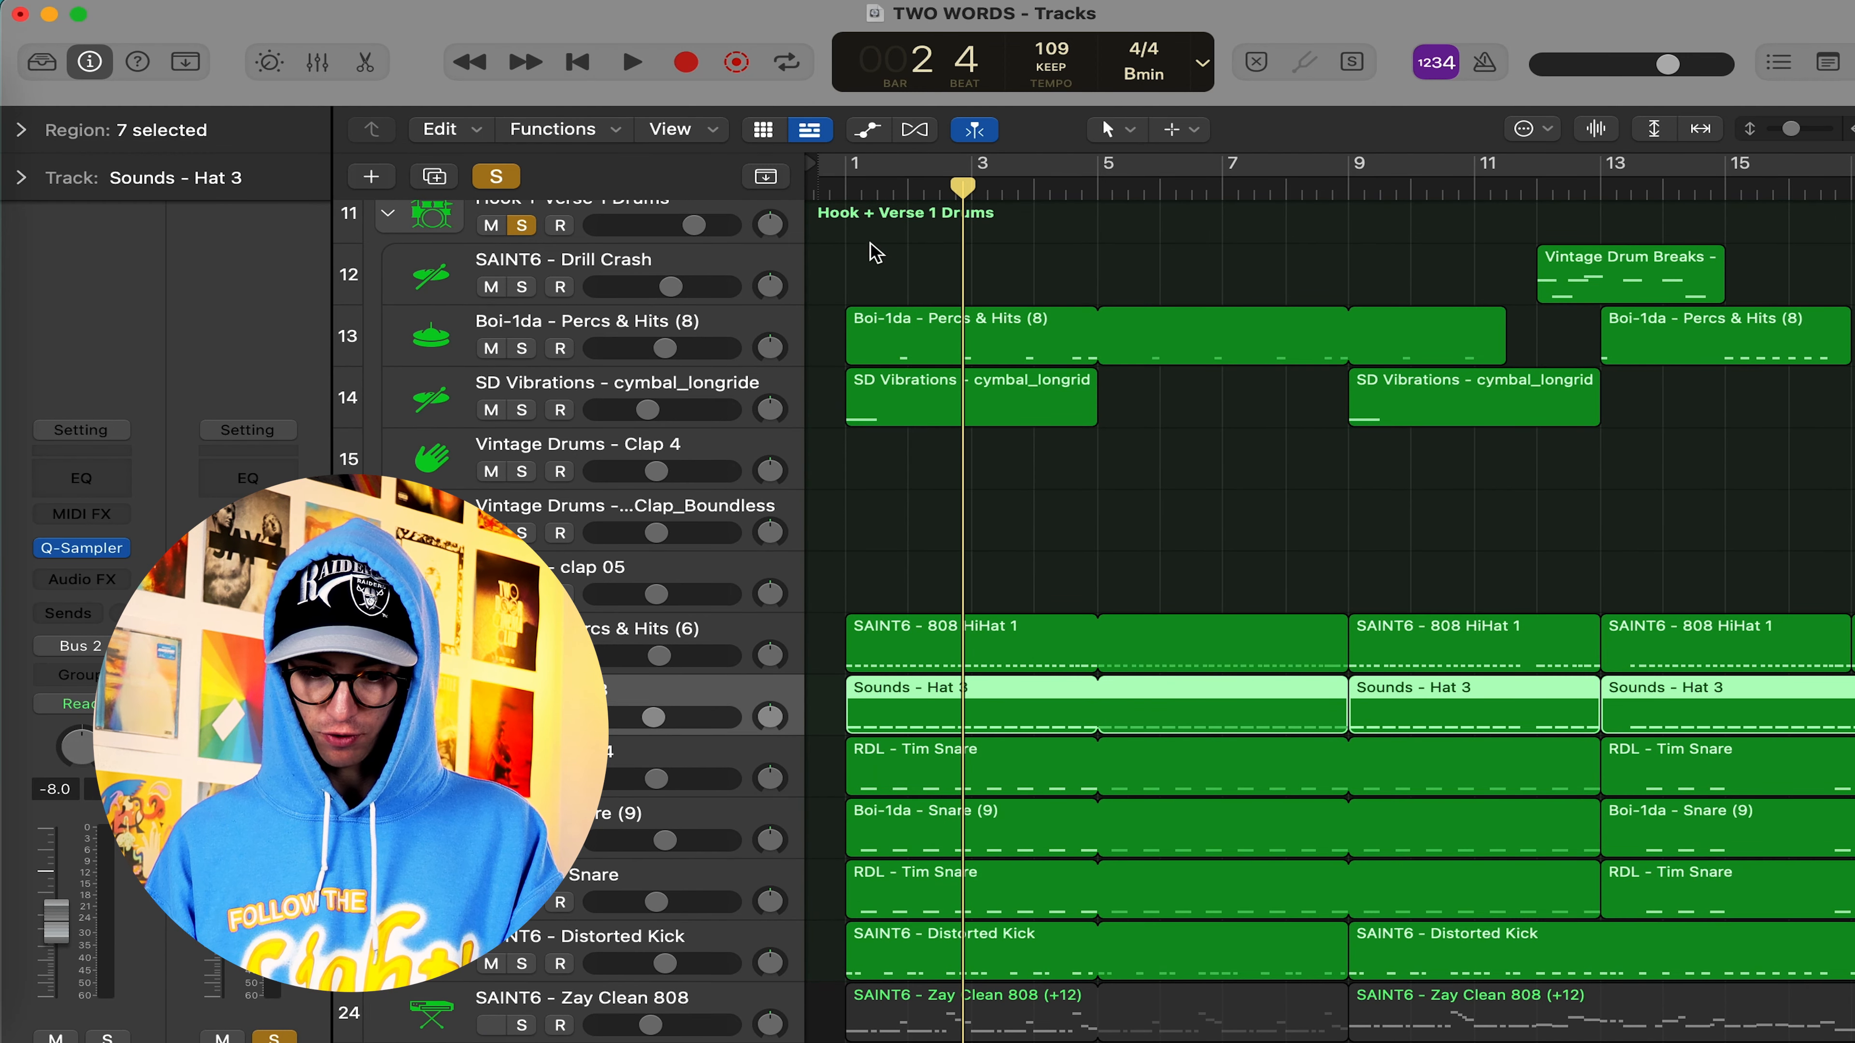
pyautogui.press('s')
pyautogui.click(848, 192)
pyautogui.press('space')
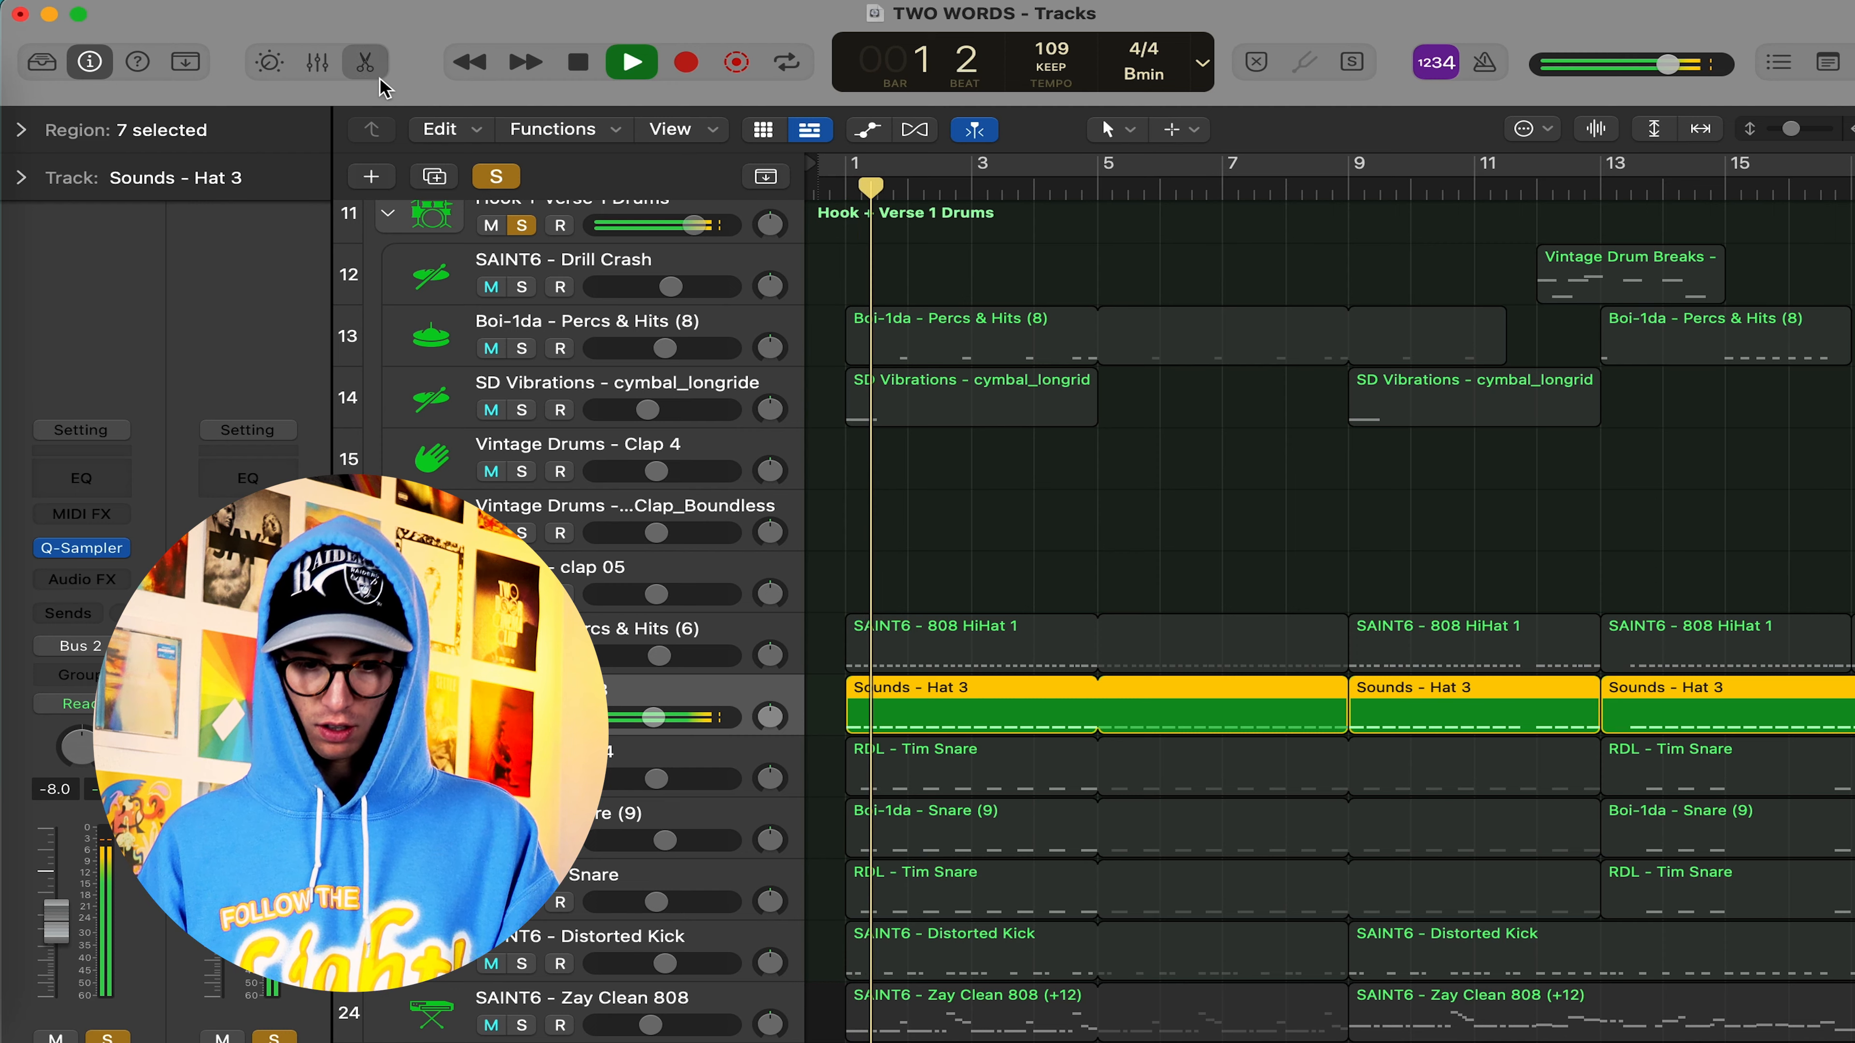
# Open the Sounds - Hat 3 region in the Piano Roll to view its notes, and stop playback
pyautogui.click(365, 62)
pyautogui.click(859, 625)
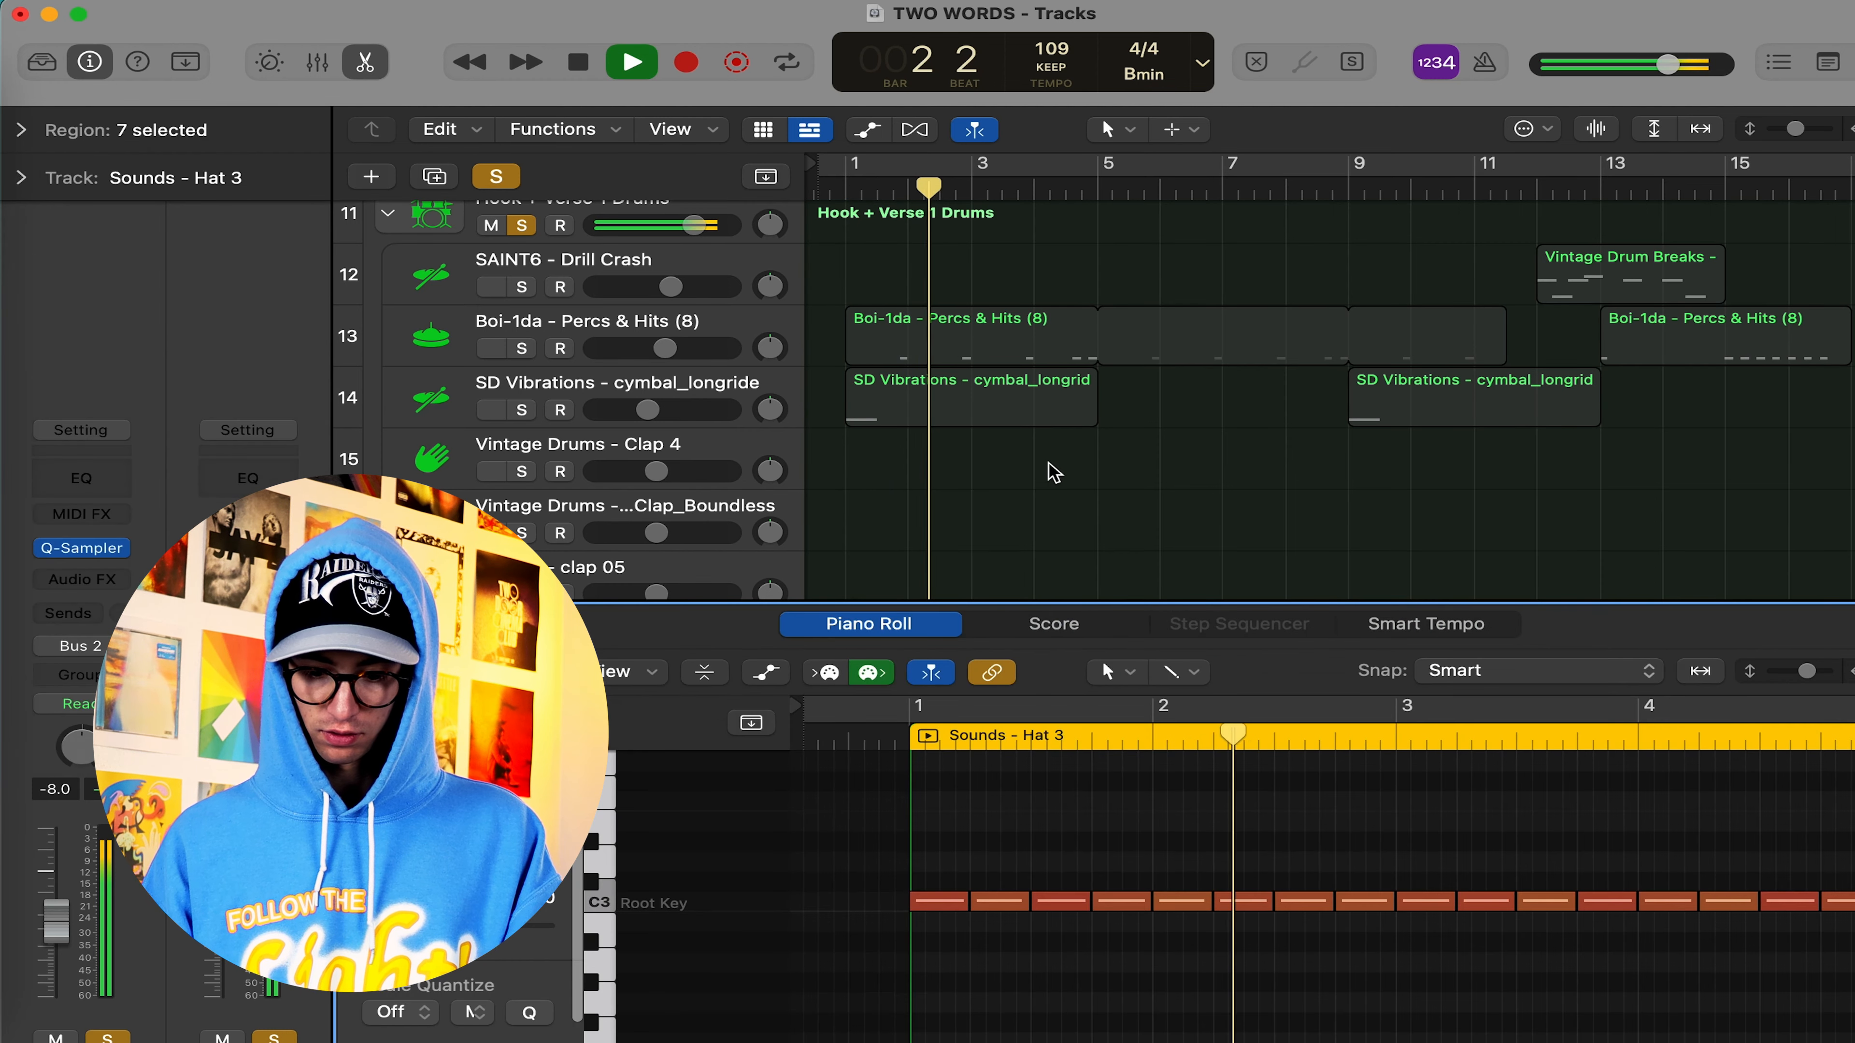
pyautogui.press('space')
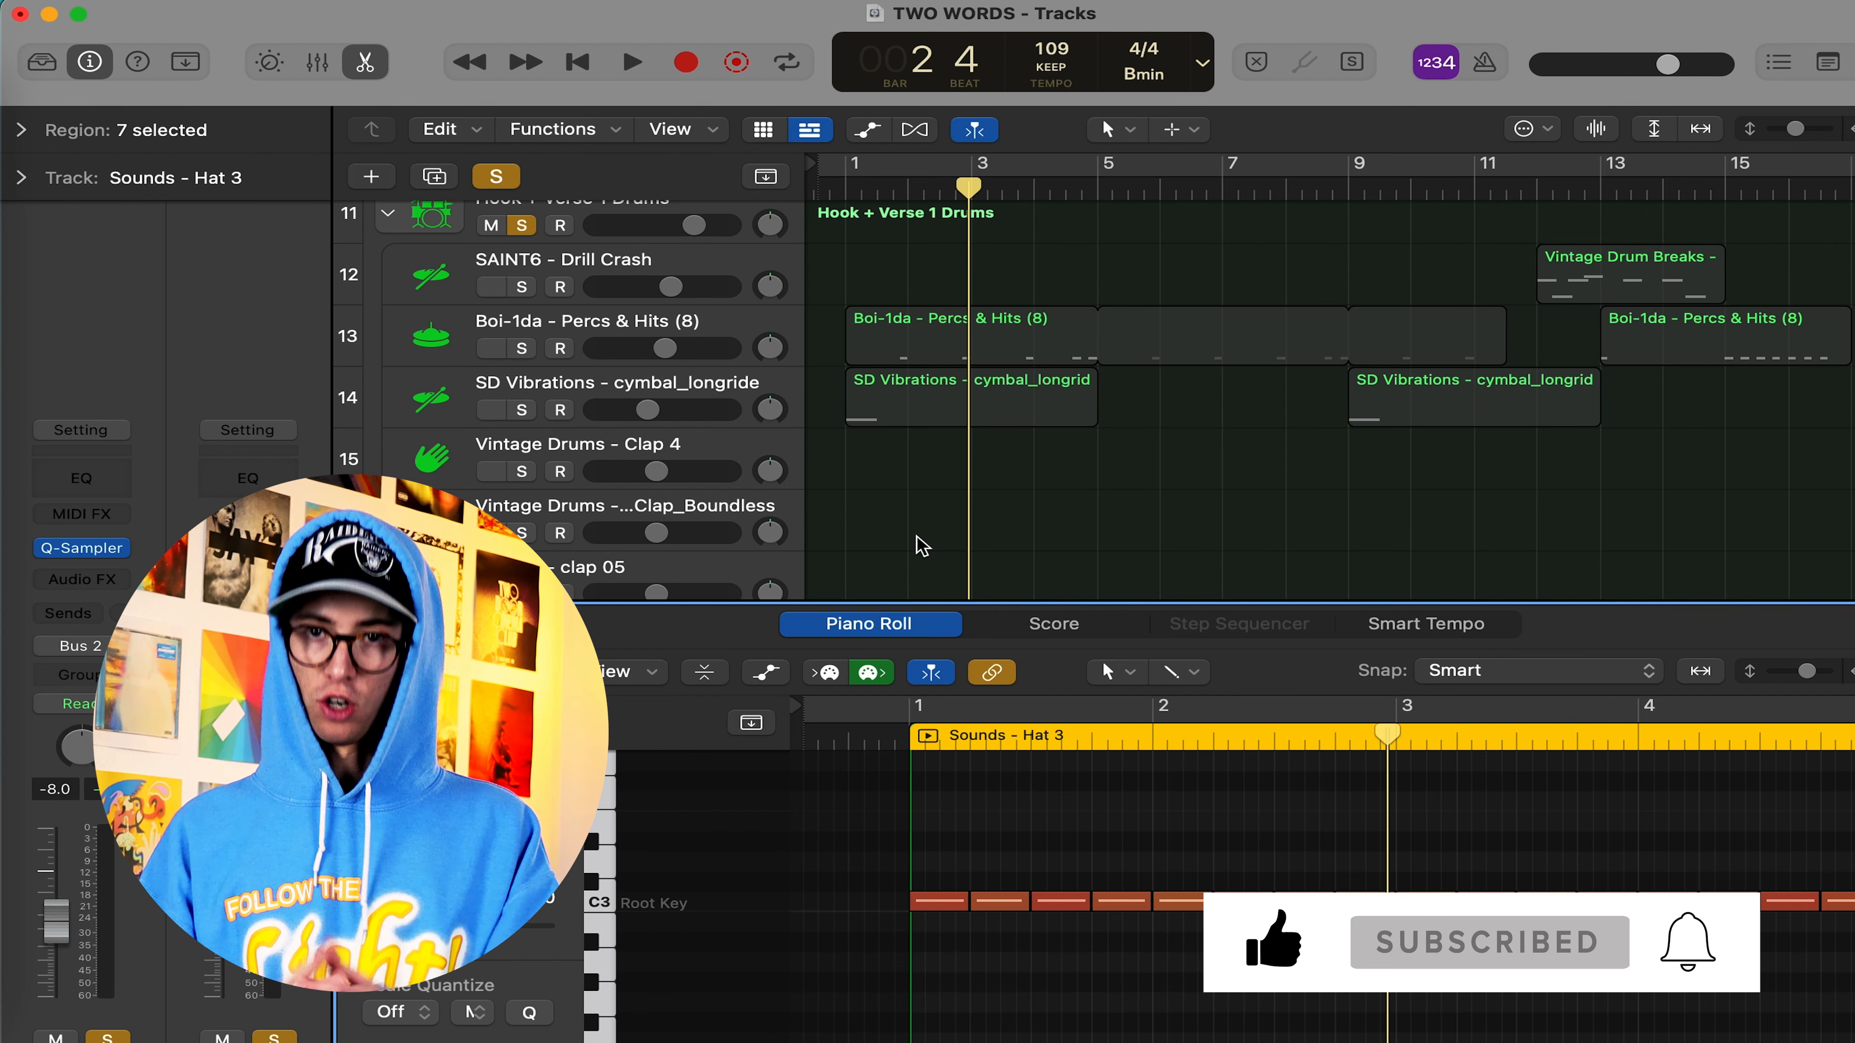
# Switch the solo from Sounds - Hat 3 to Boi-1da - Percs & Hits (6) and view its 808 HiHat notes in the Piano Roll
pyautogui.scroll(-4, 922, 544)
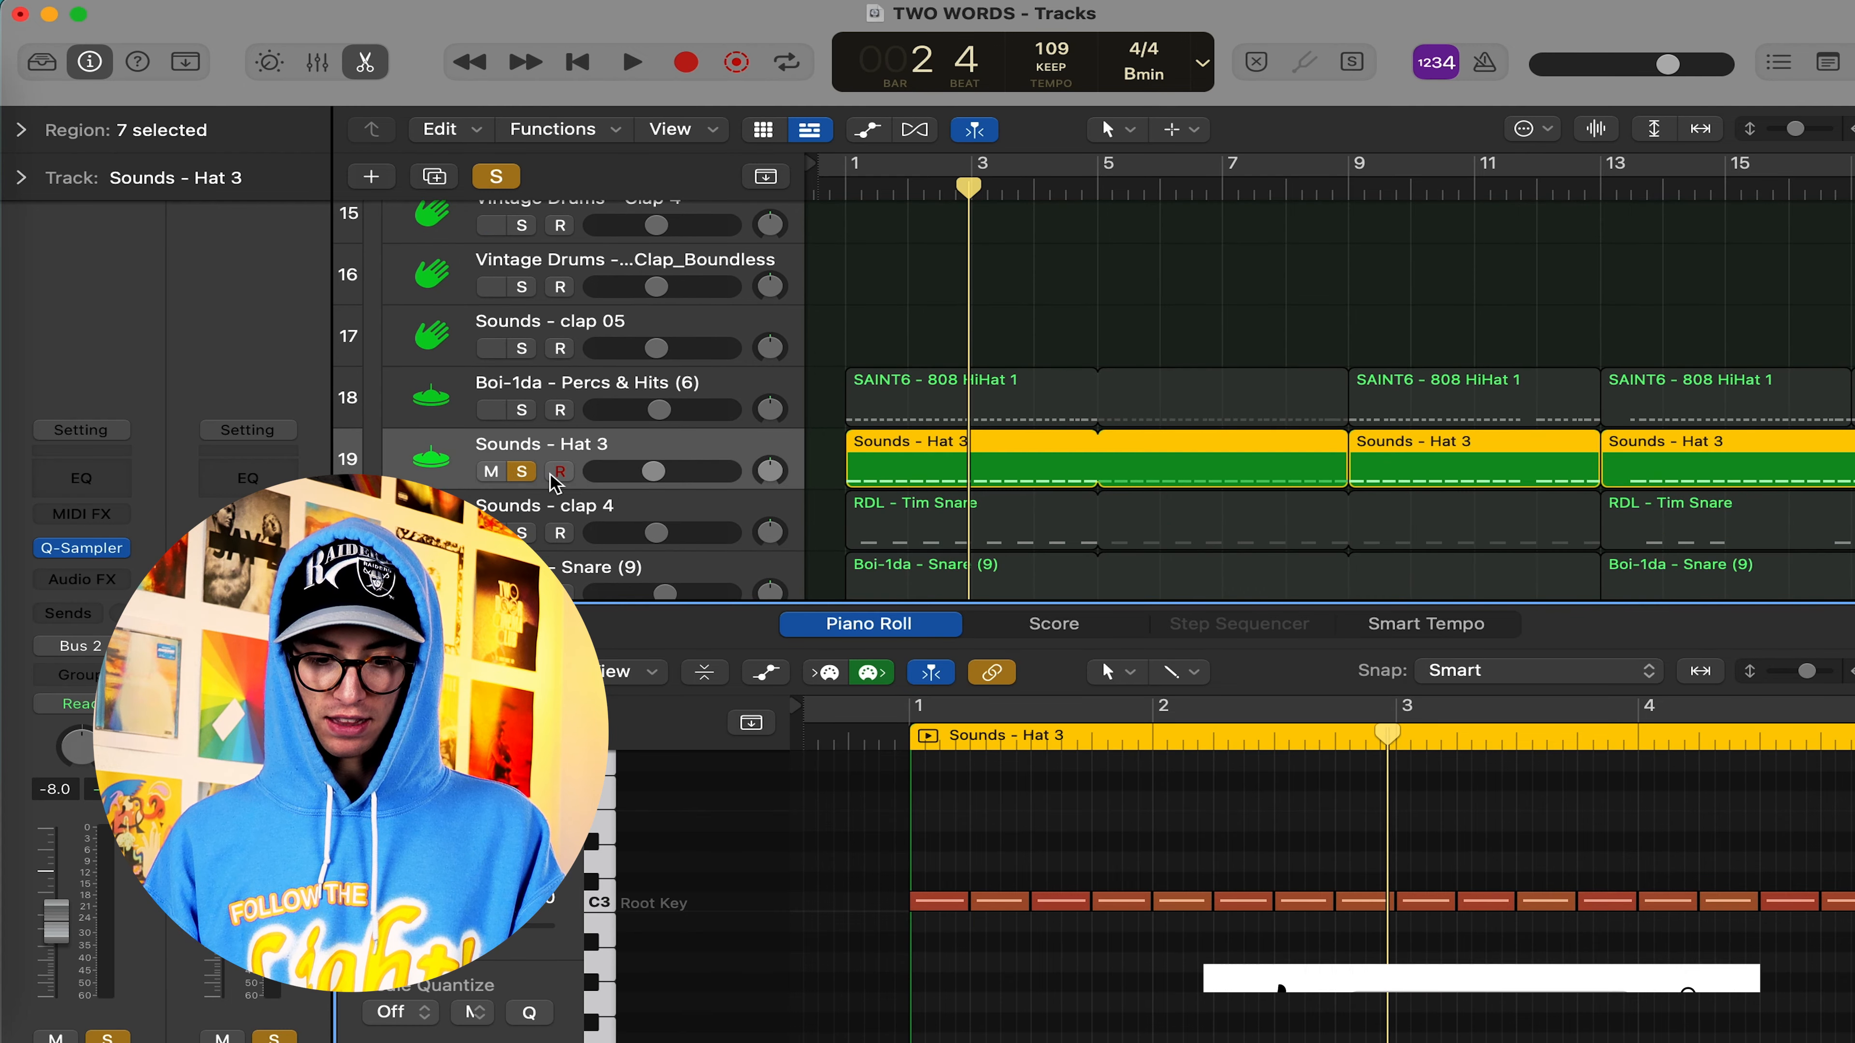
pyautogui.click(521, 472)
pyautogui.click(521, 410)
pyautogui.click(530, 382)
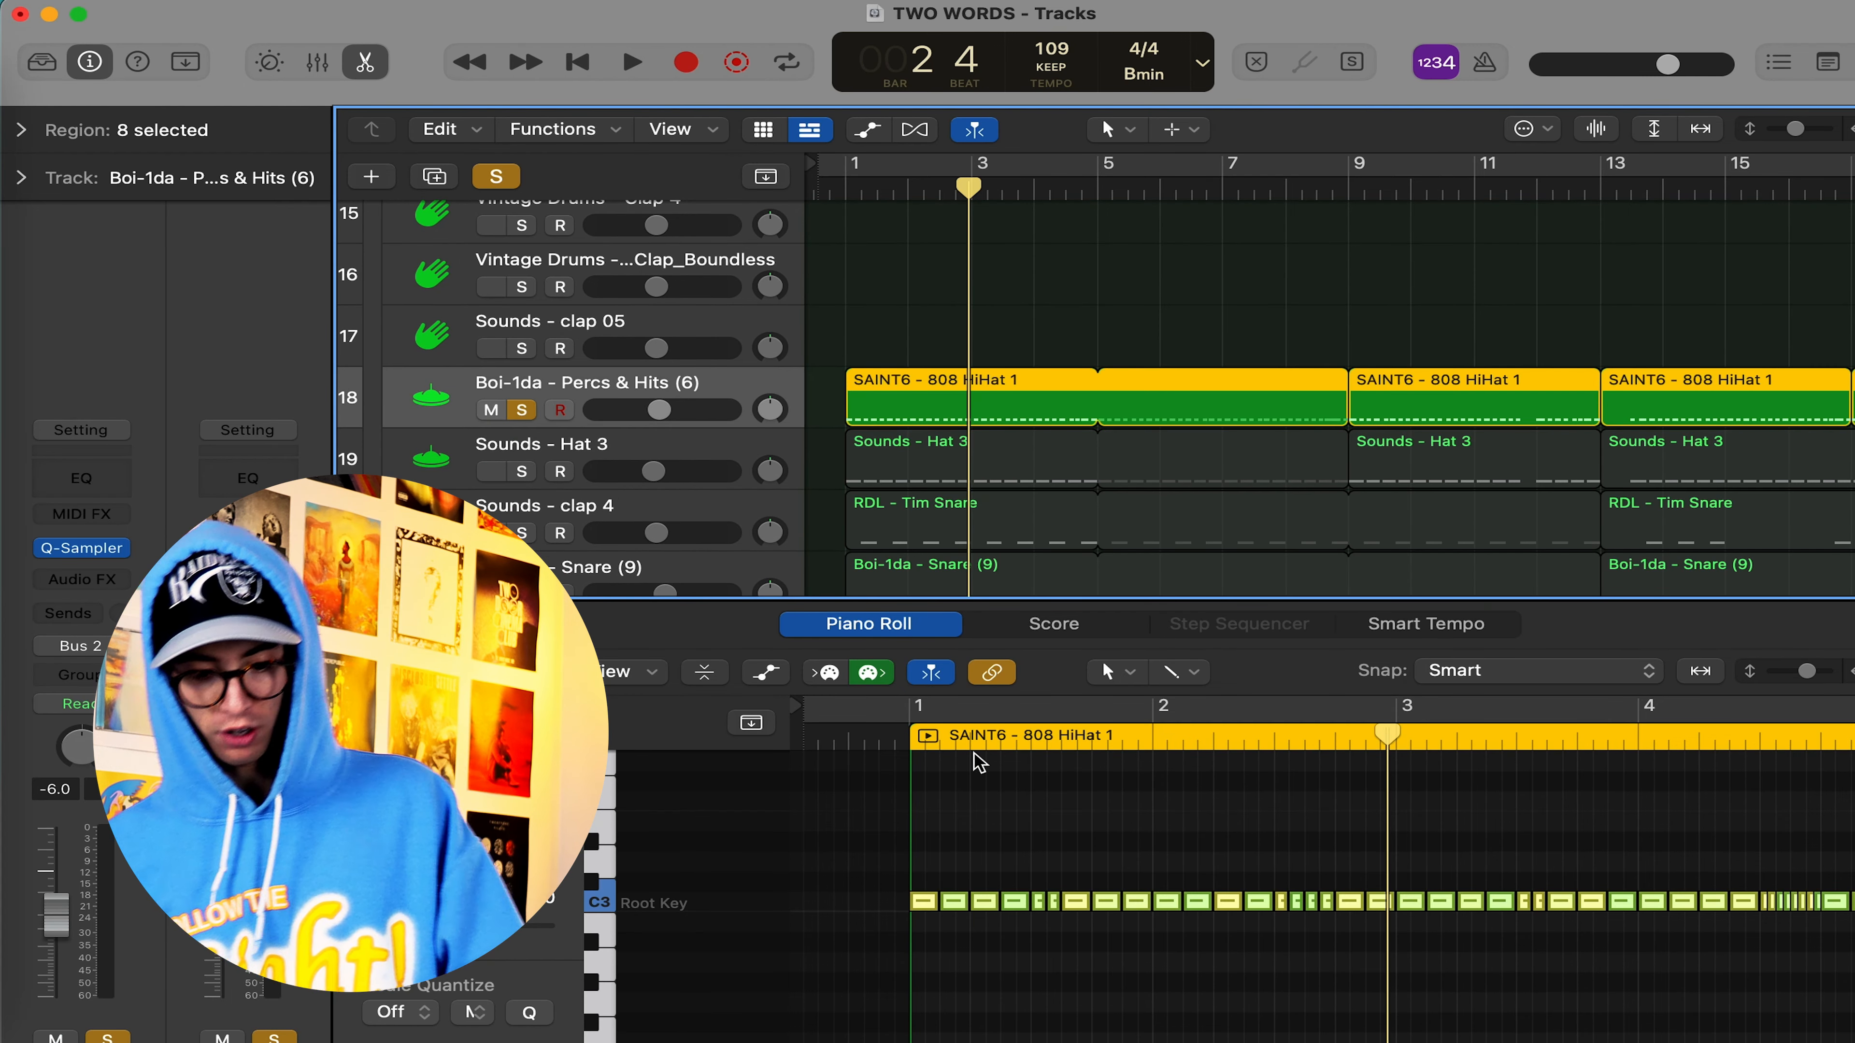
pyautogui.click(1143, 956)
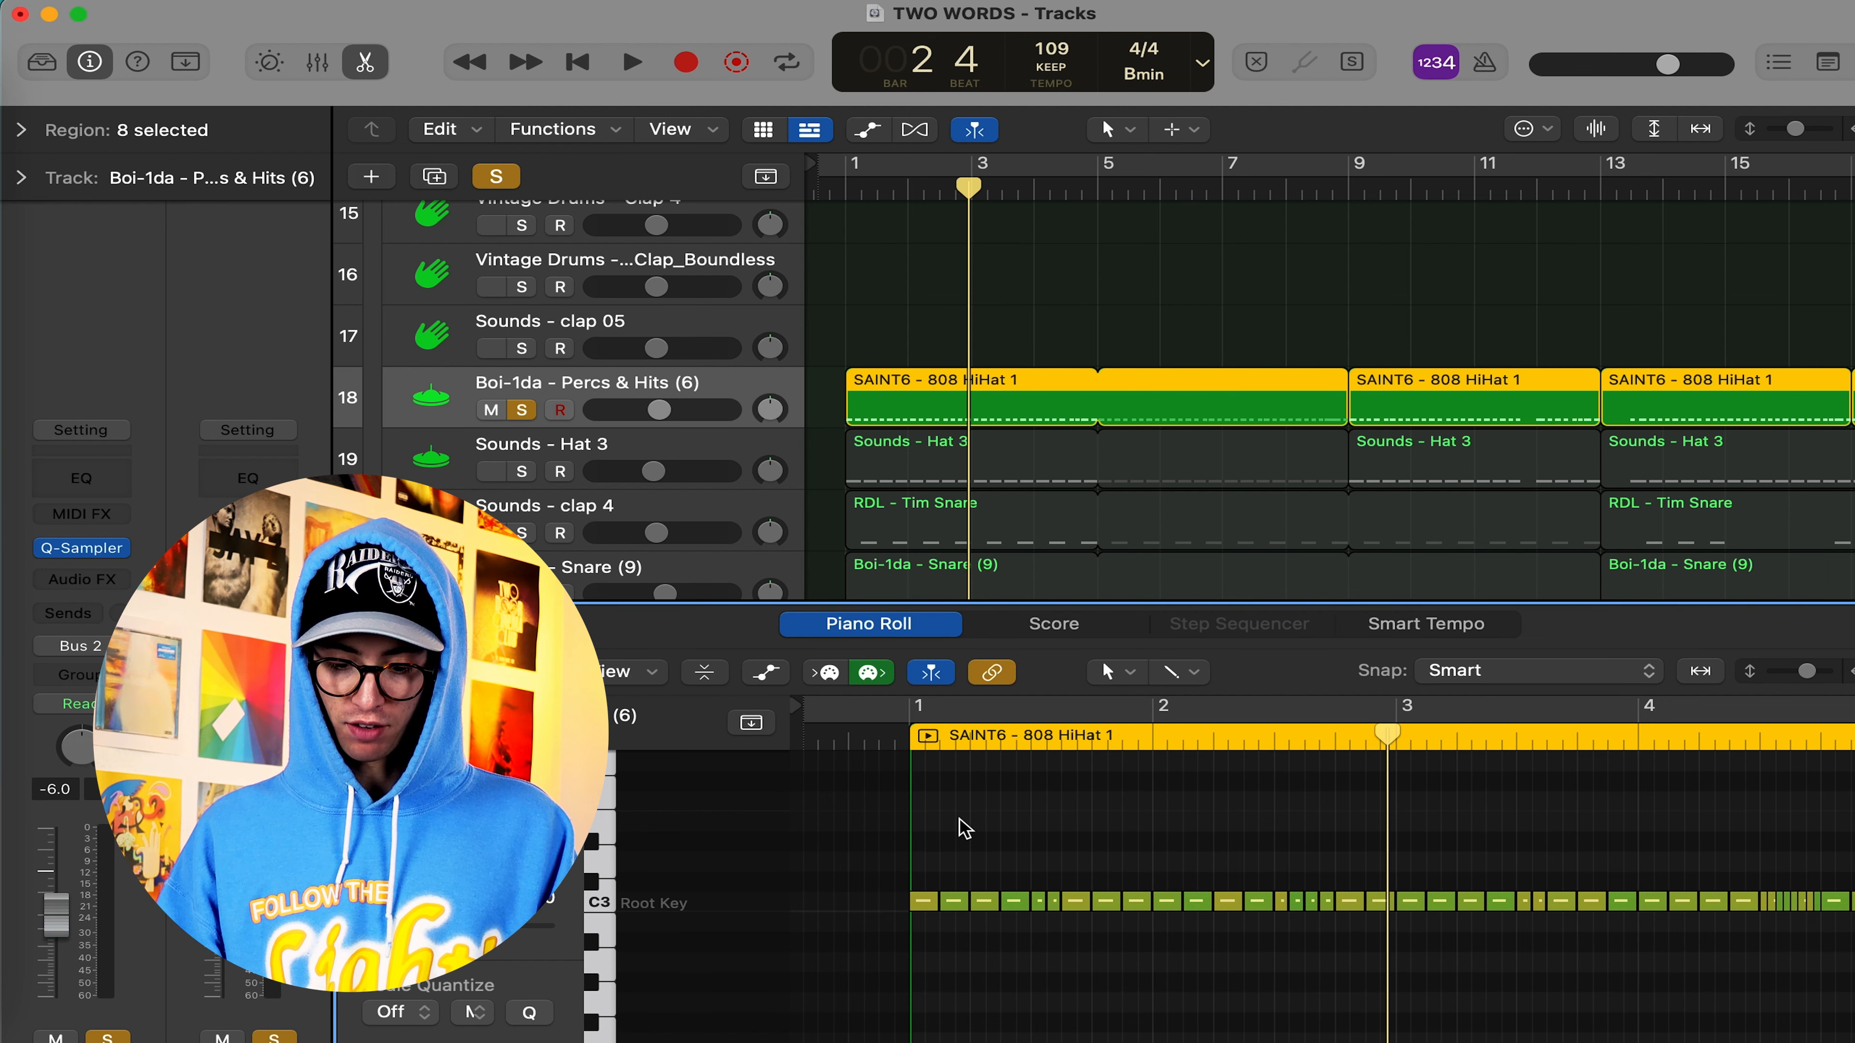
pyautogui.click(955, 901)
pyautogui.click(1036, 968)
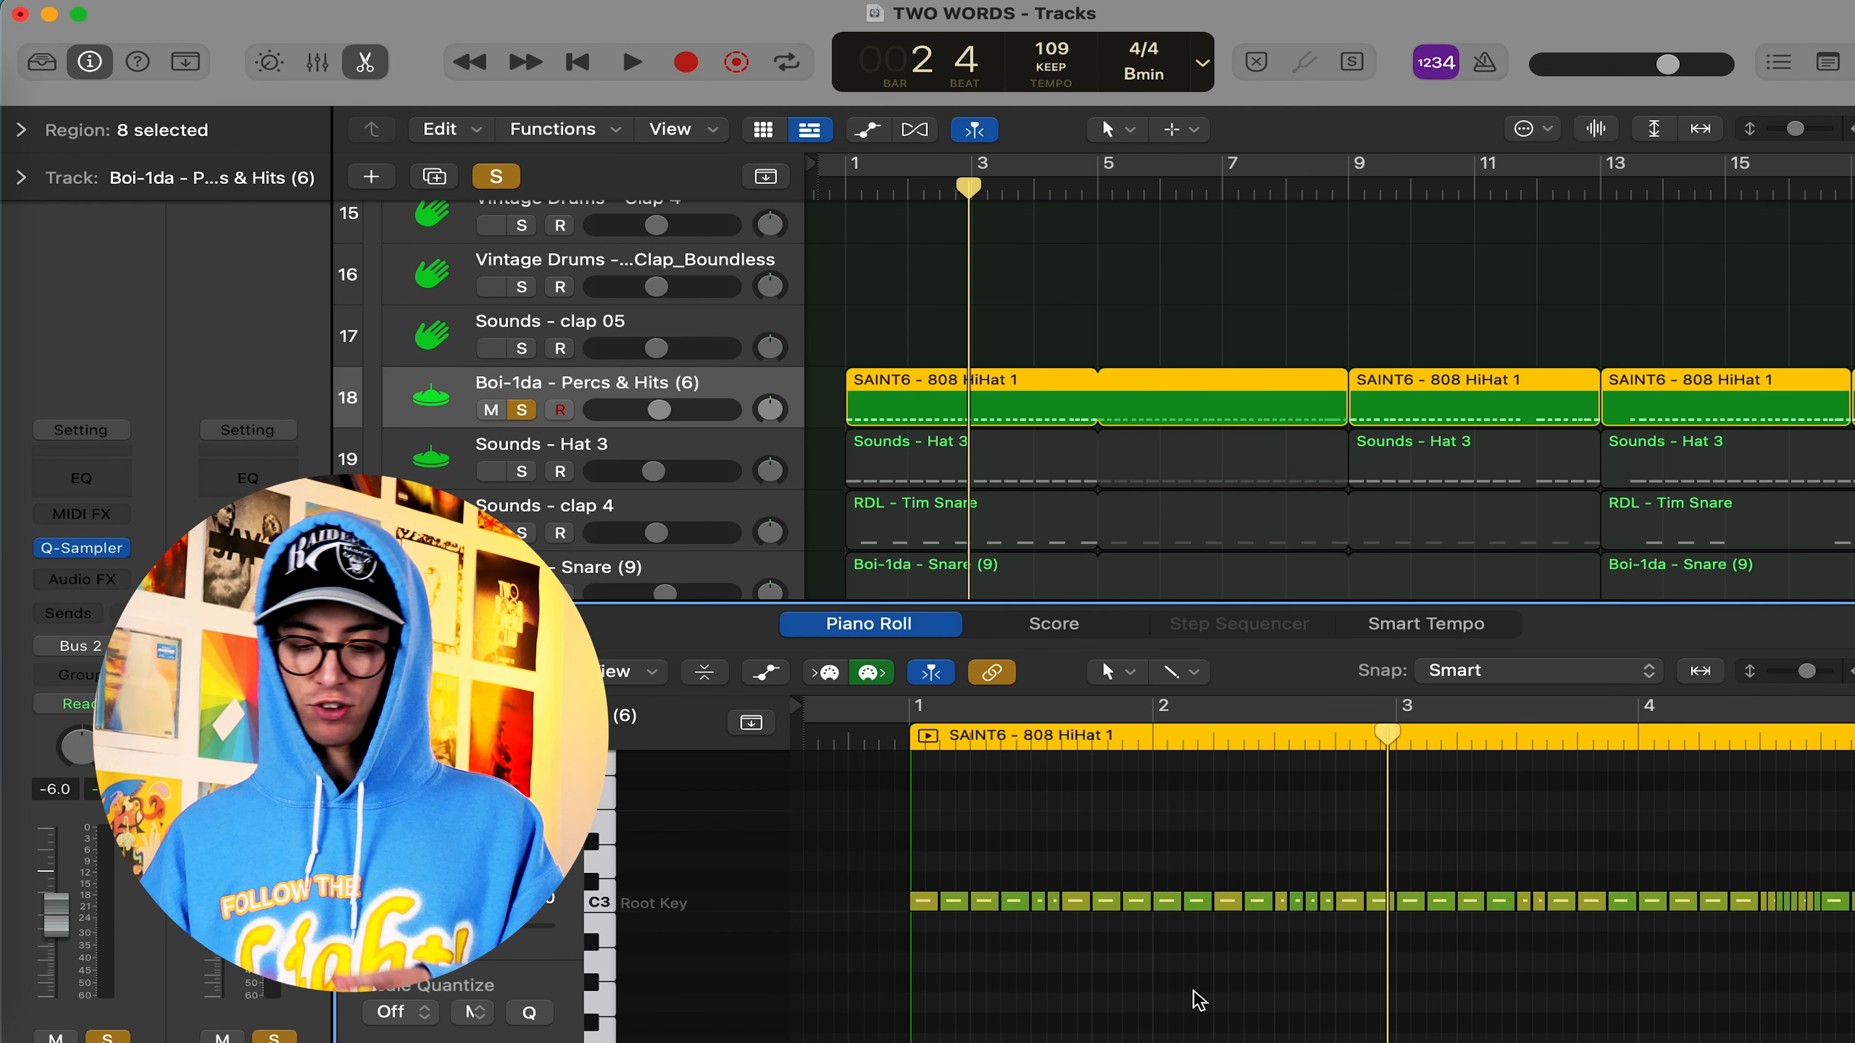
# Play the soloed 808 HiHat pattern from bar 1 through bar 4, then clear the solo and close the Piano Roll
pyautogui.click(849, 191)
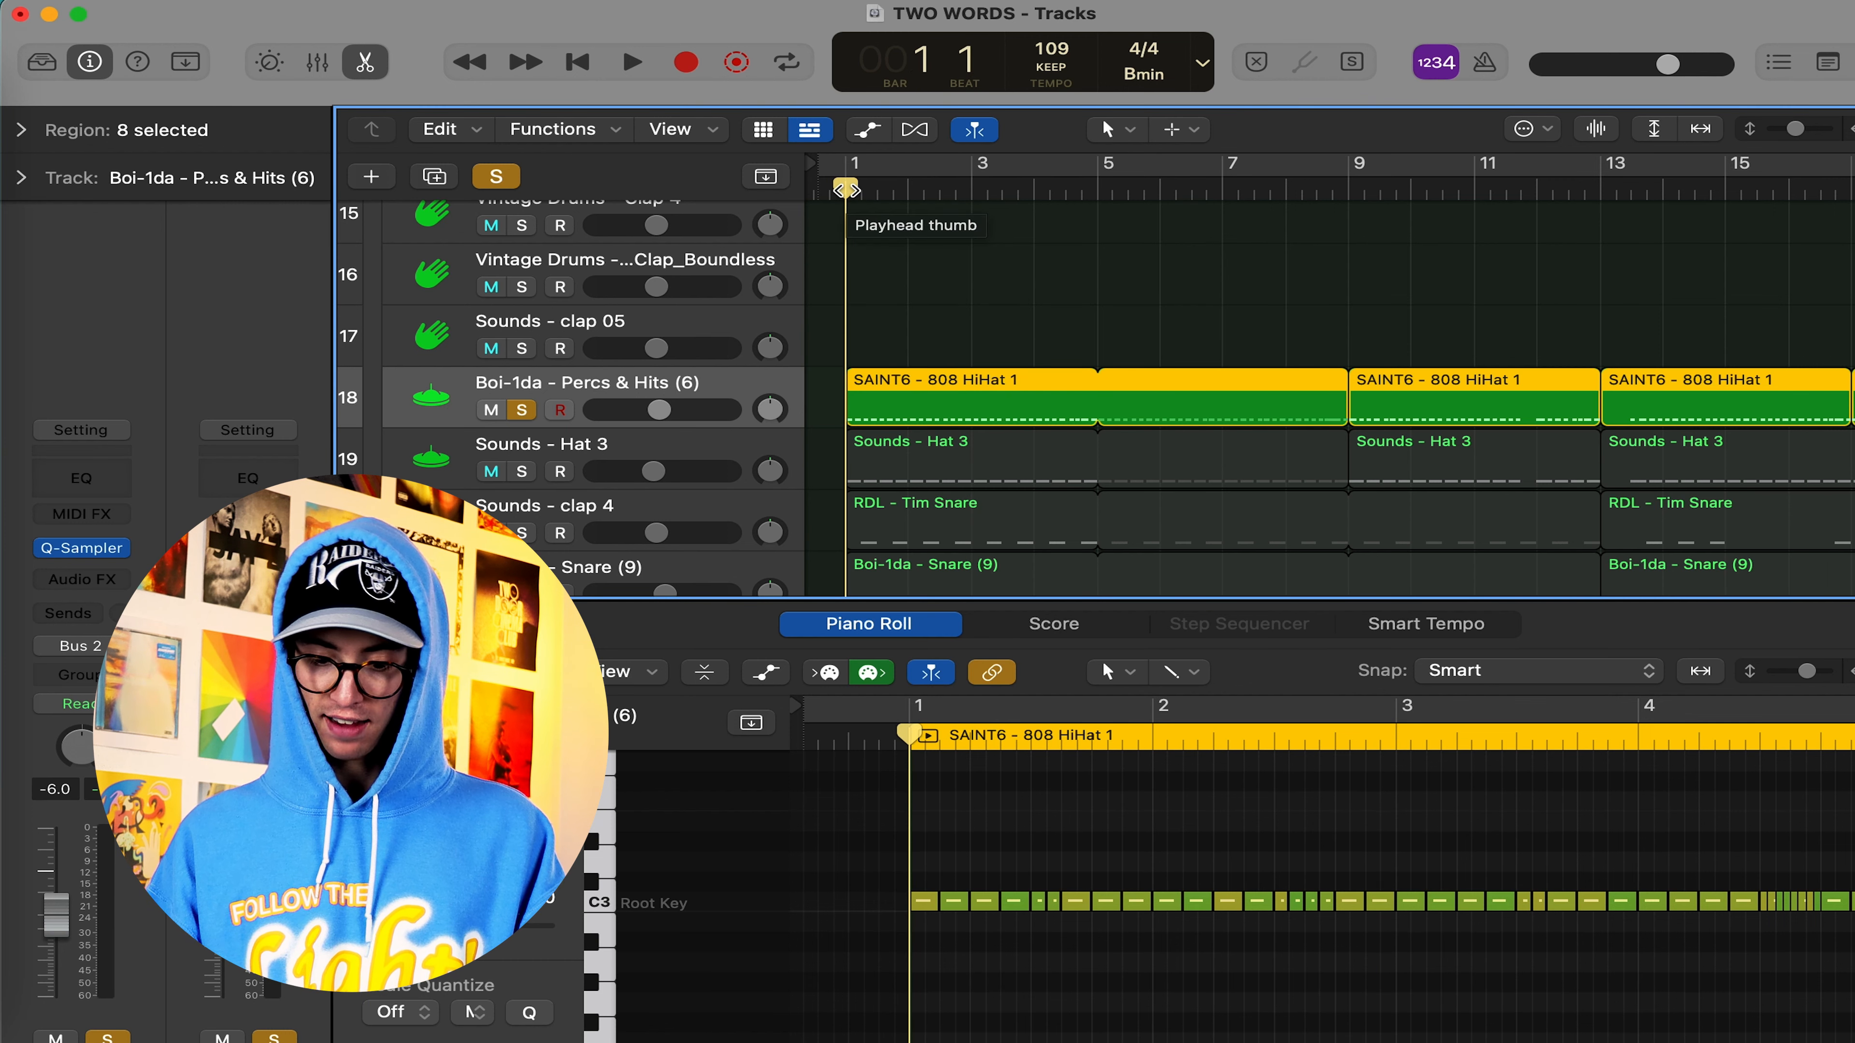
pyautogui.press('space')
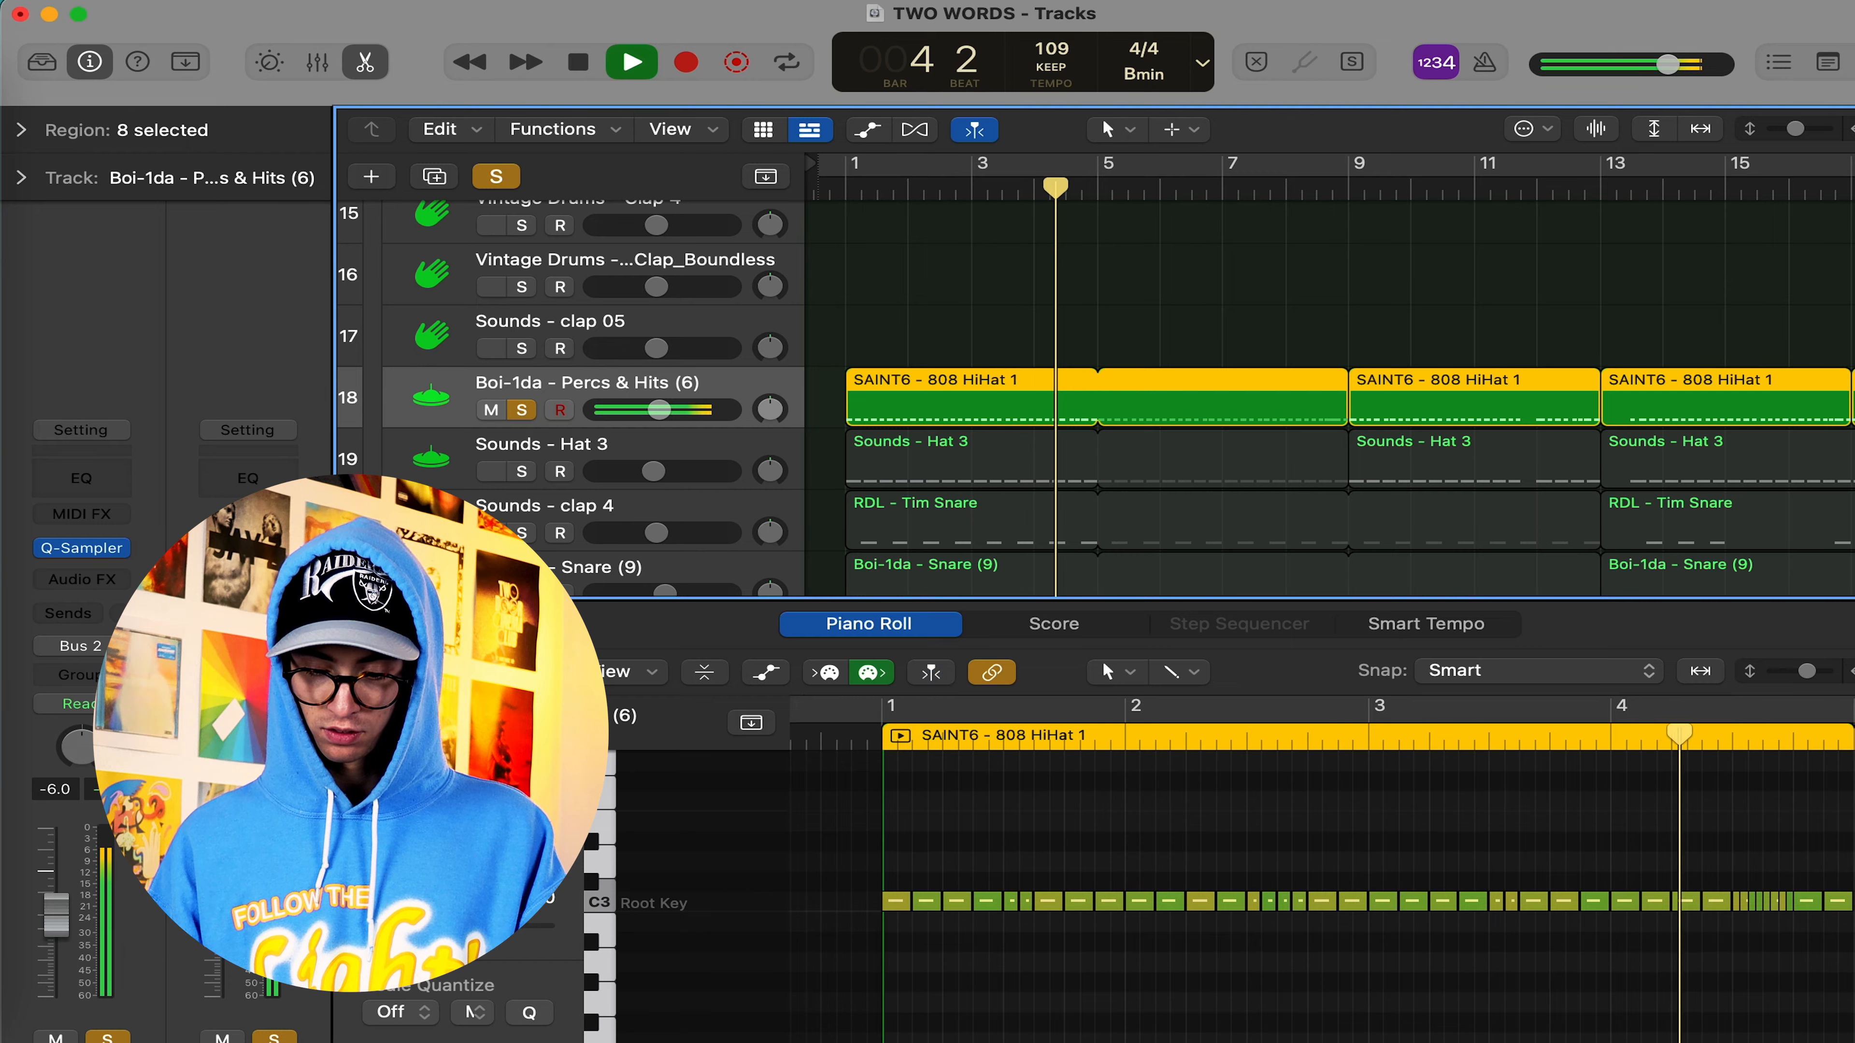
pyautogui.press('space')
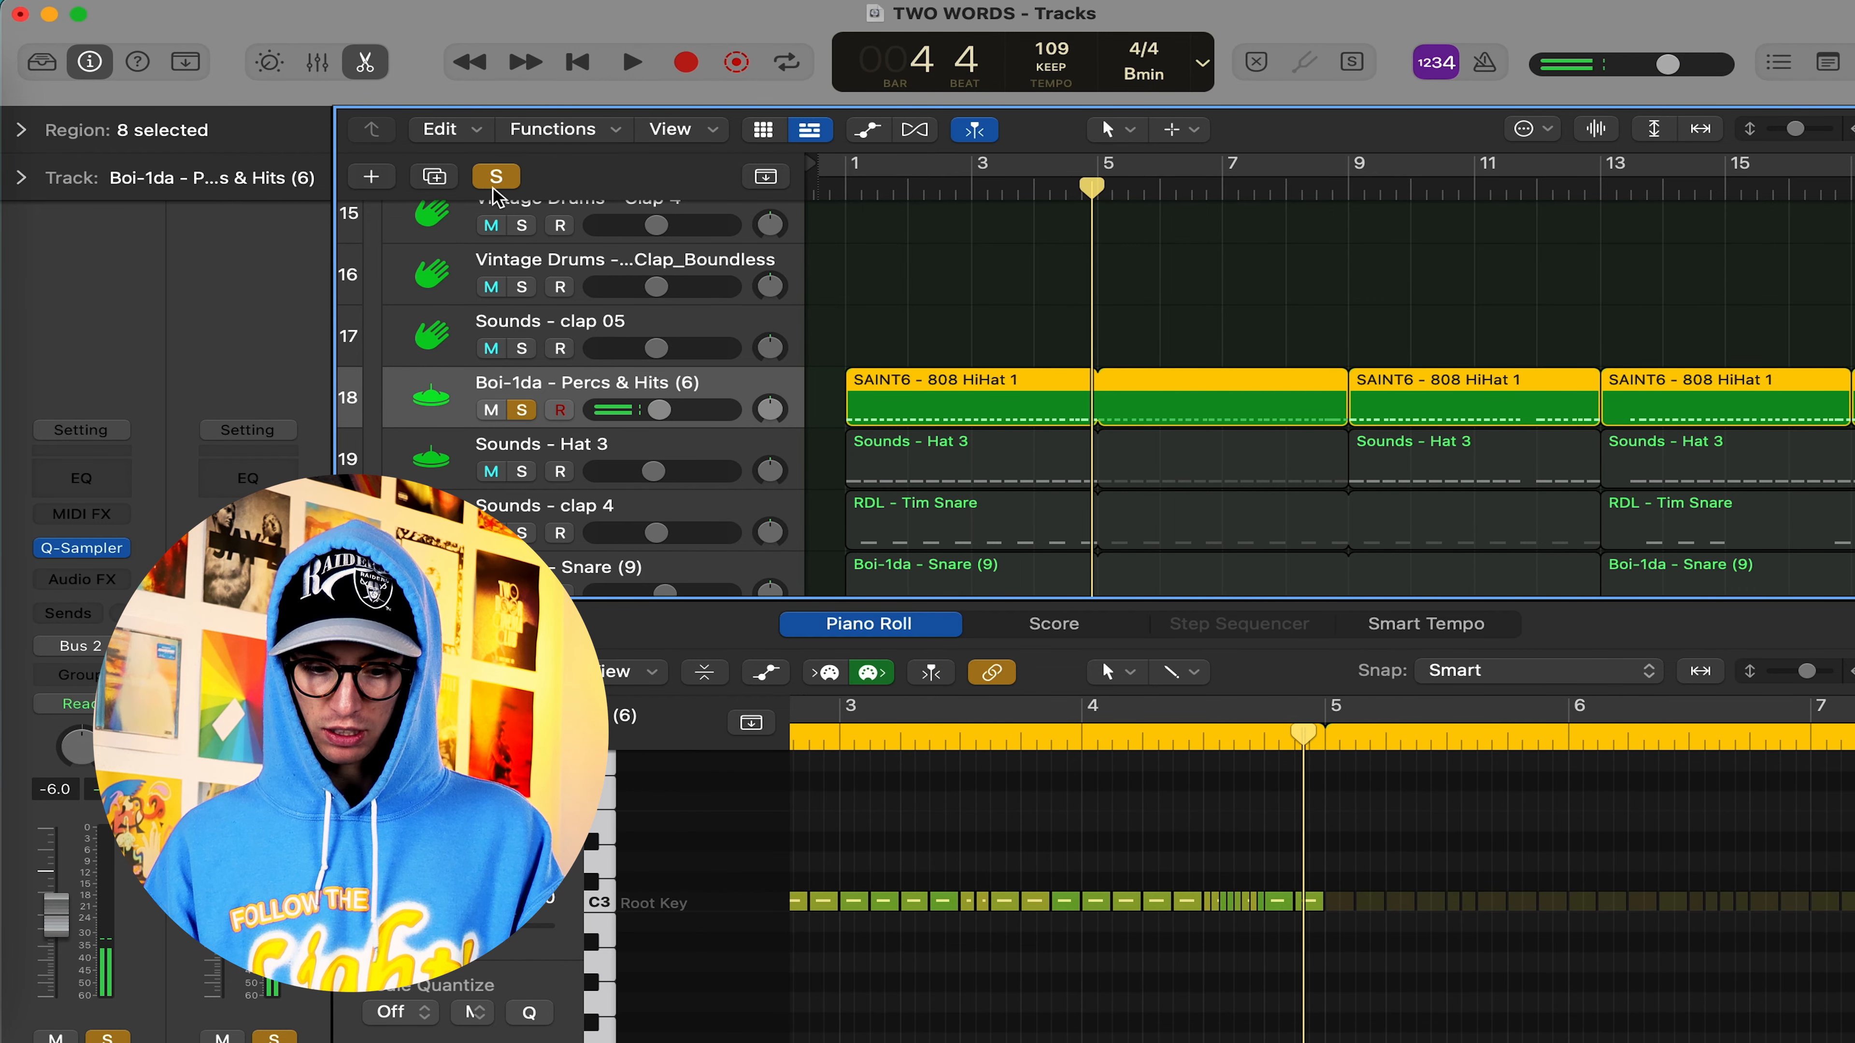
pyautogui.click(503, 176)
pyautogui.scroll(-5, 511, 292)
pyautogui.click(373, 65)
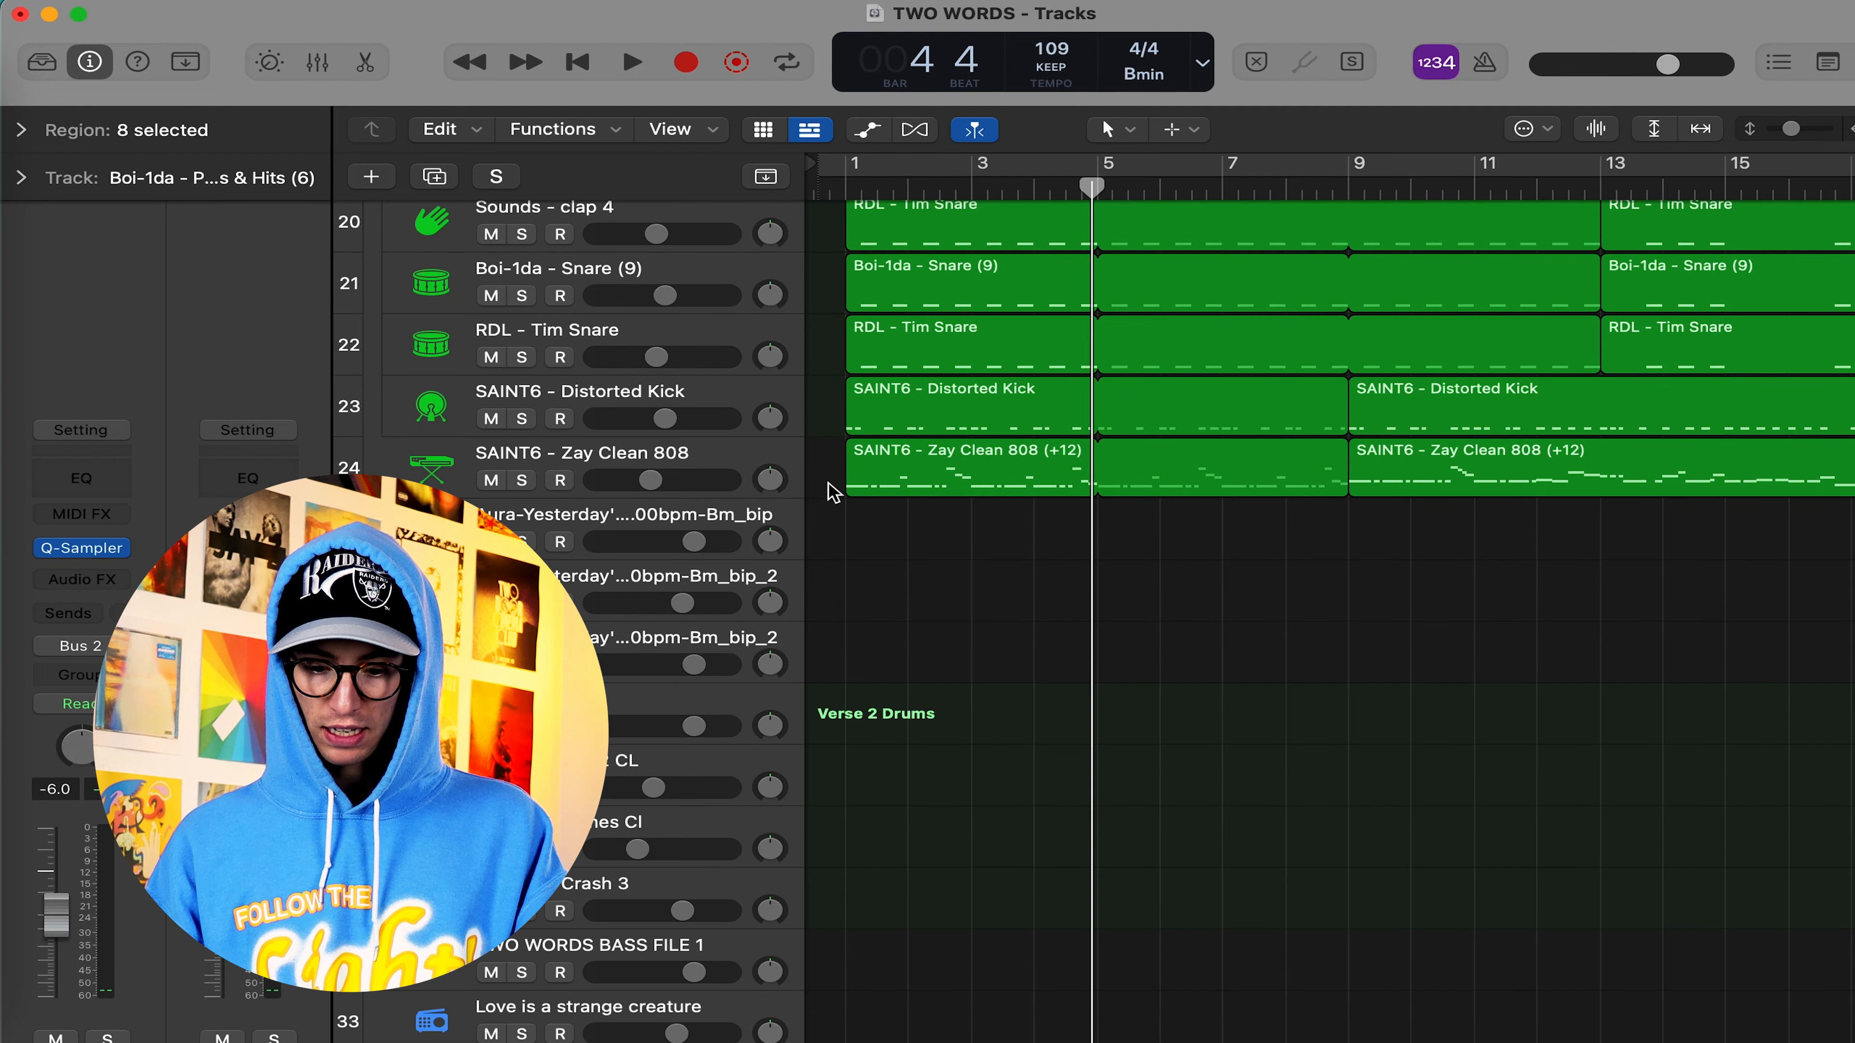
# Solo the Boi-1da - Percs & Hits (8) and SD Vibrations - cymbal_longride tracks, play them from bar 1, and unsolo both
pyautogui.scroll(7, 832, 492)
pyautogui.scroll(2, 833, 491)
pyautogui.click(844, 187)
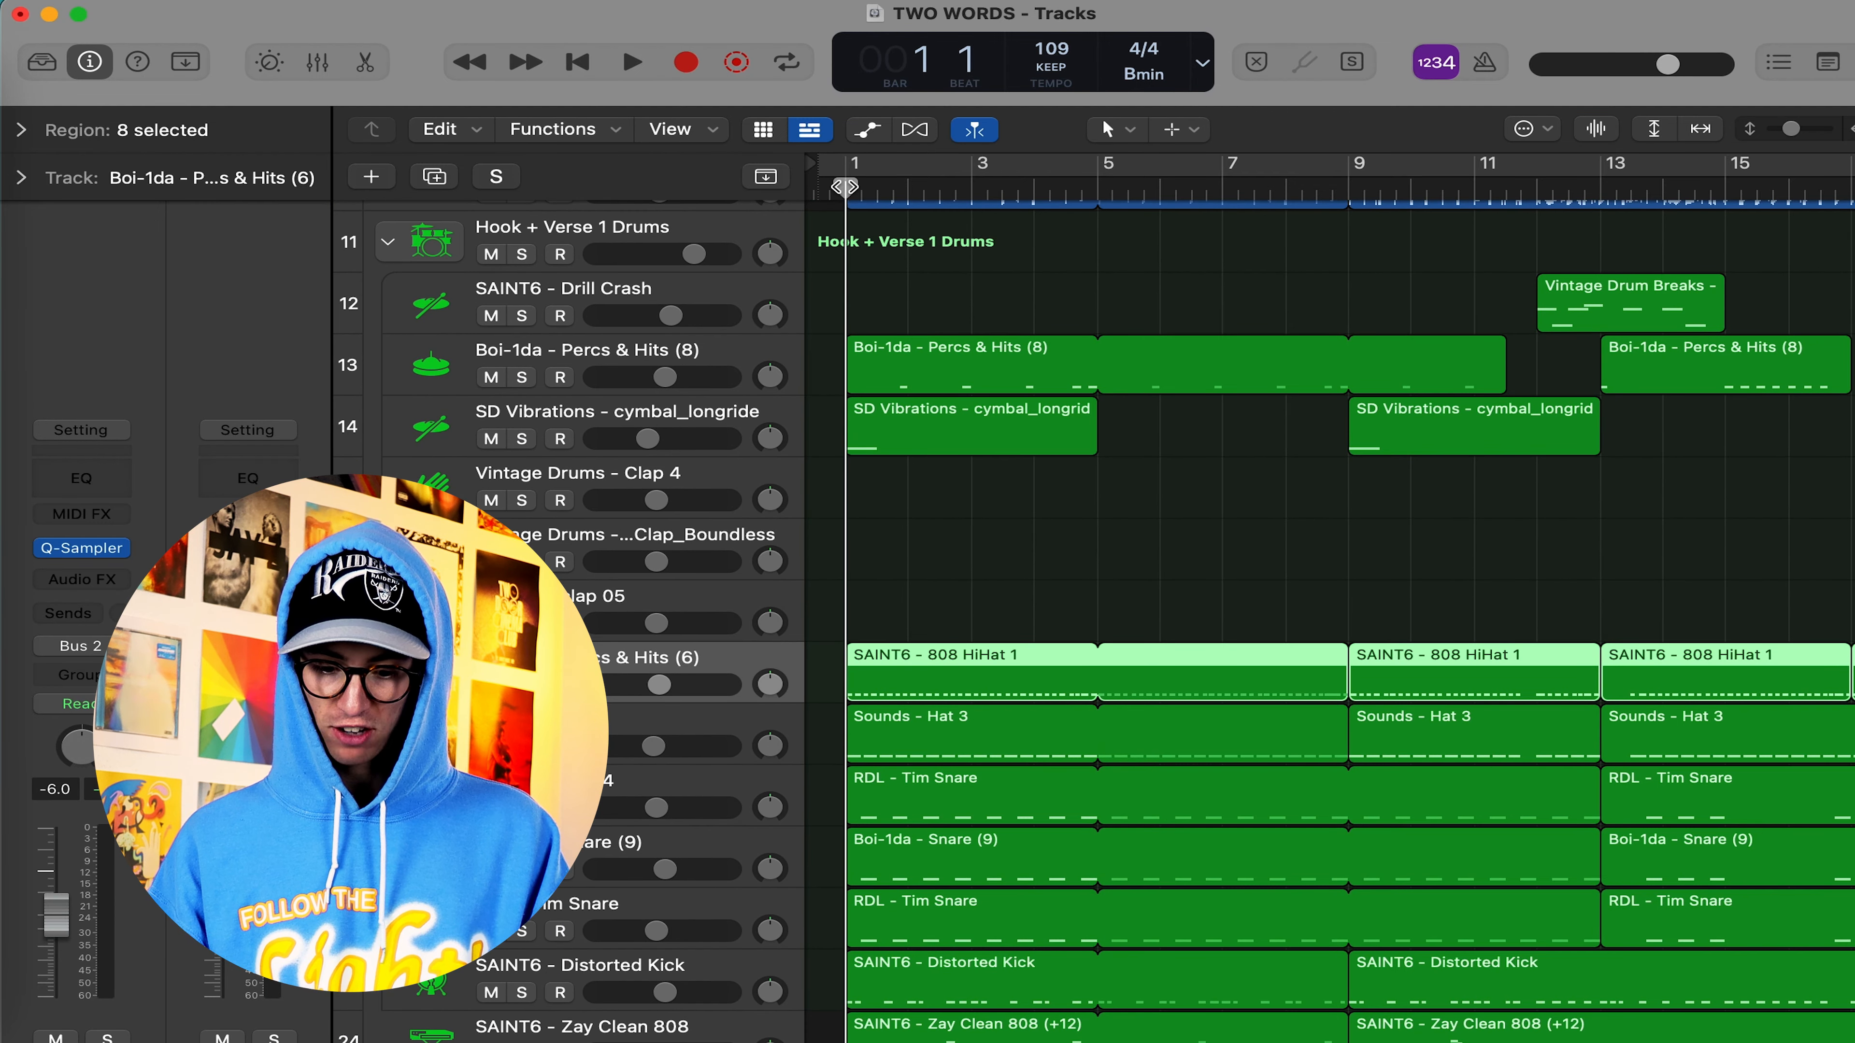
pyautogui.click(521, 378)
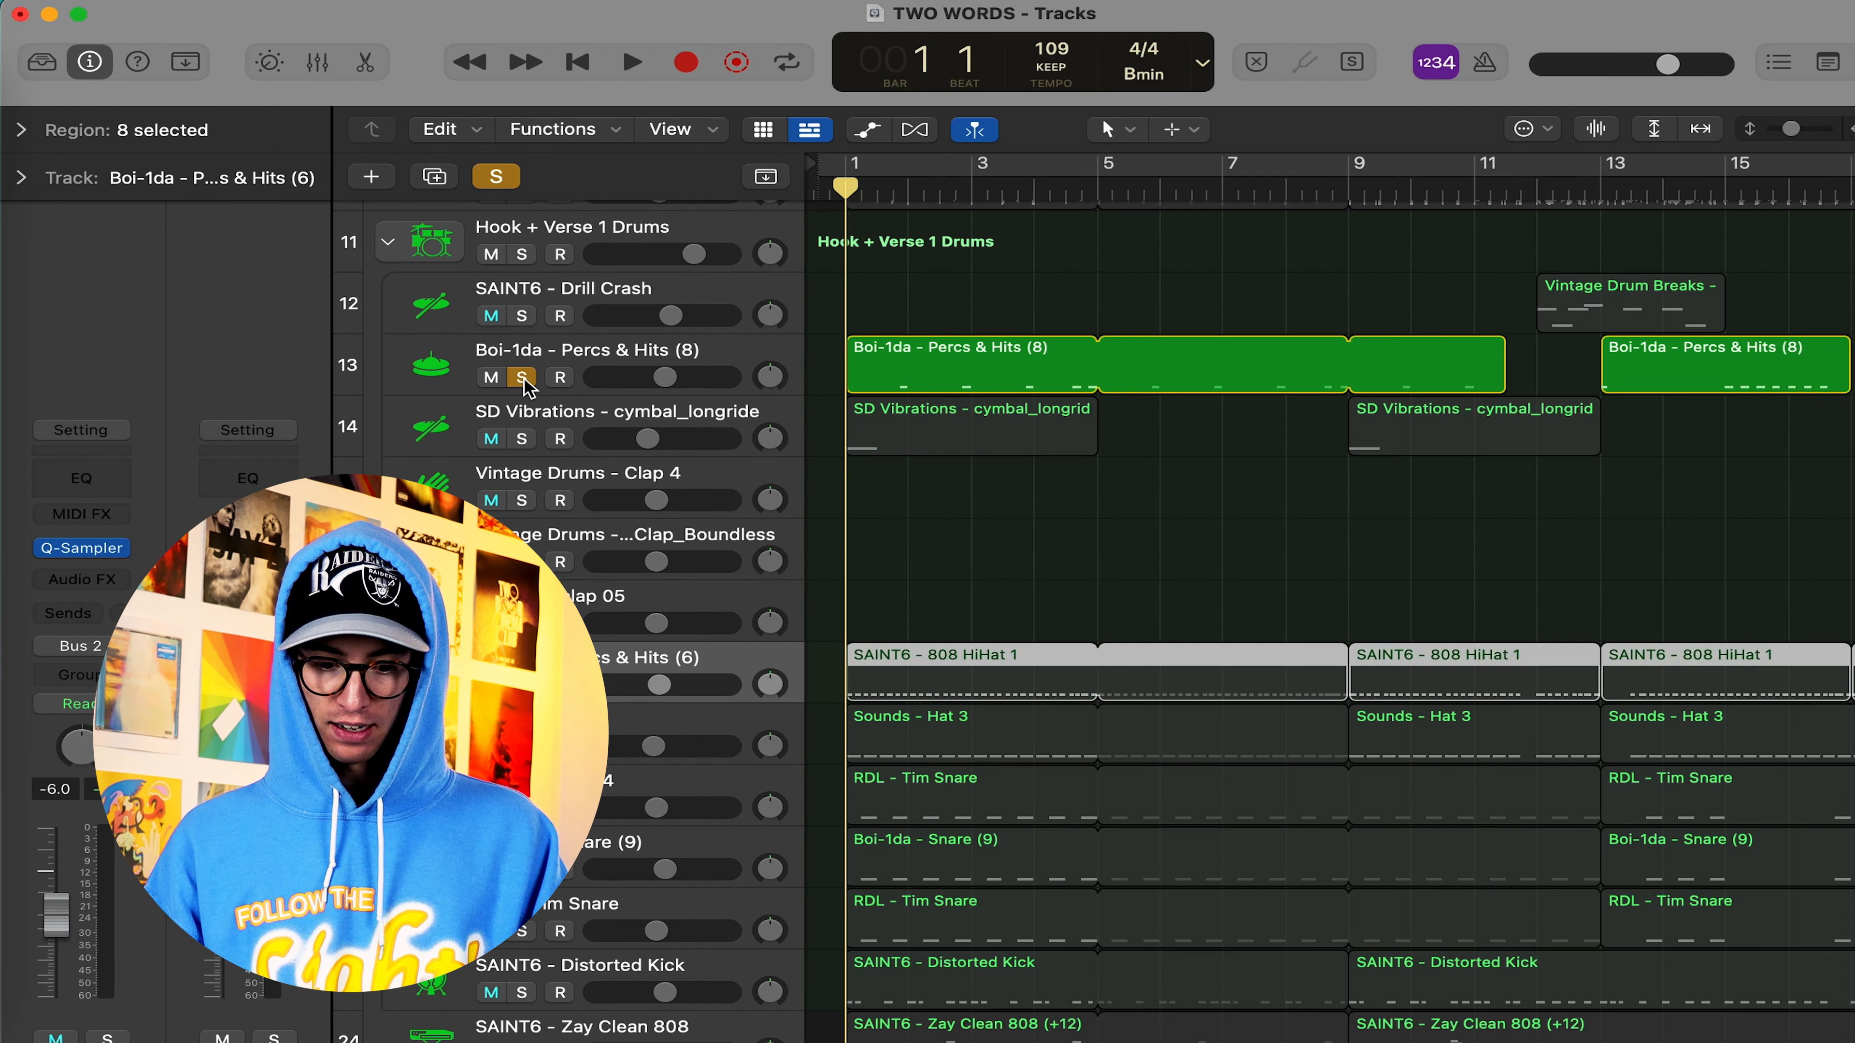
pyautogui.click(522, 439)
pyautogui.press('space')
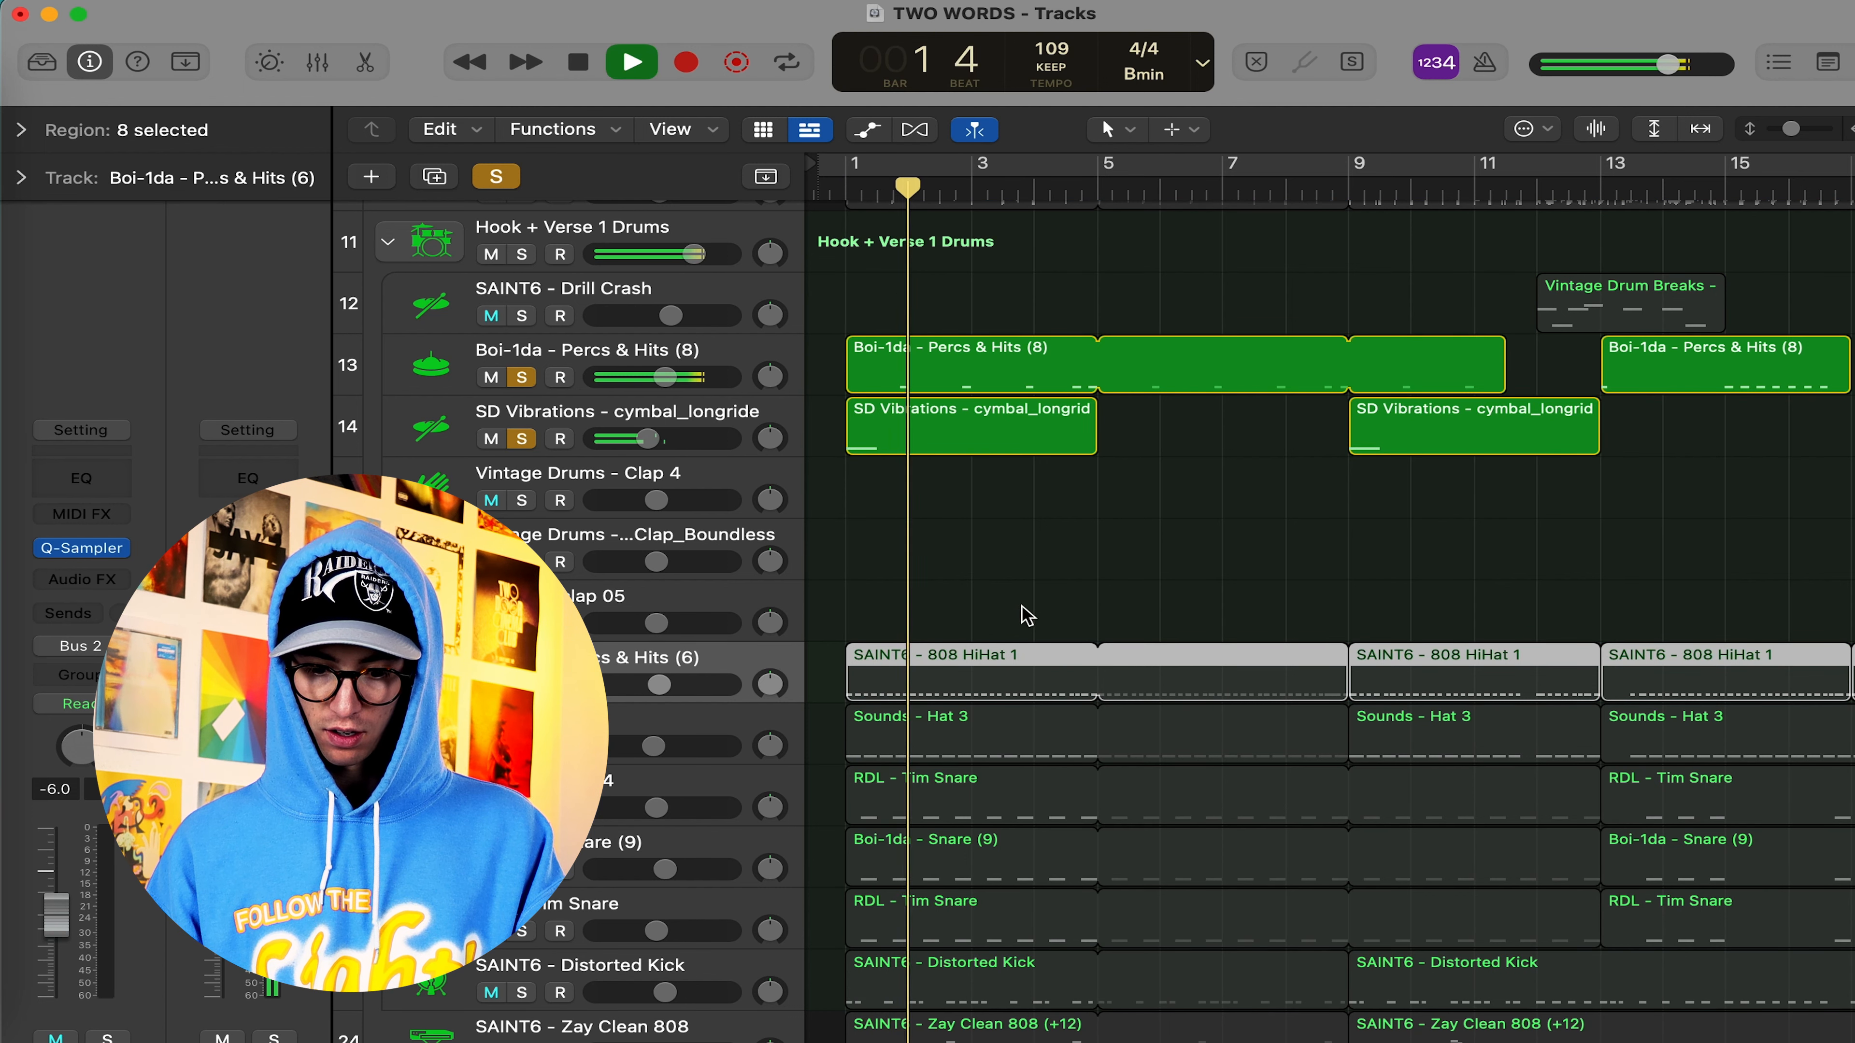
pyautogui.press('space')
pyautogui.click(521, 377)
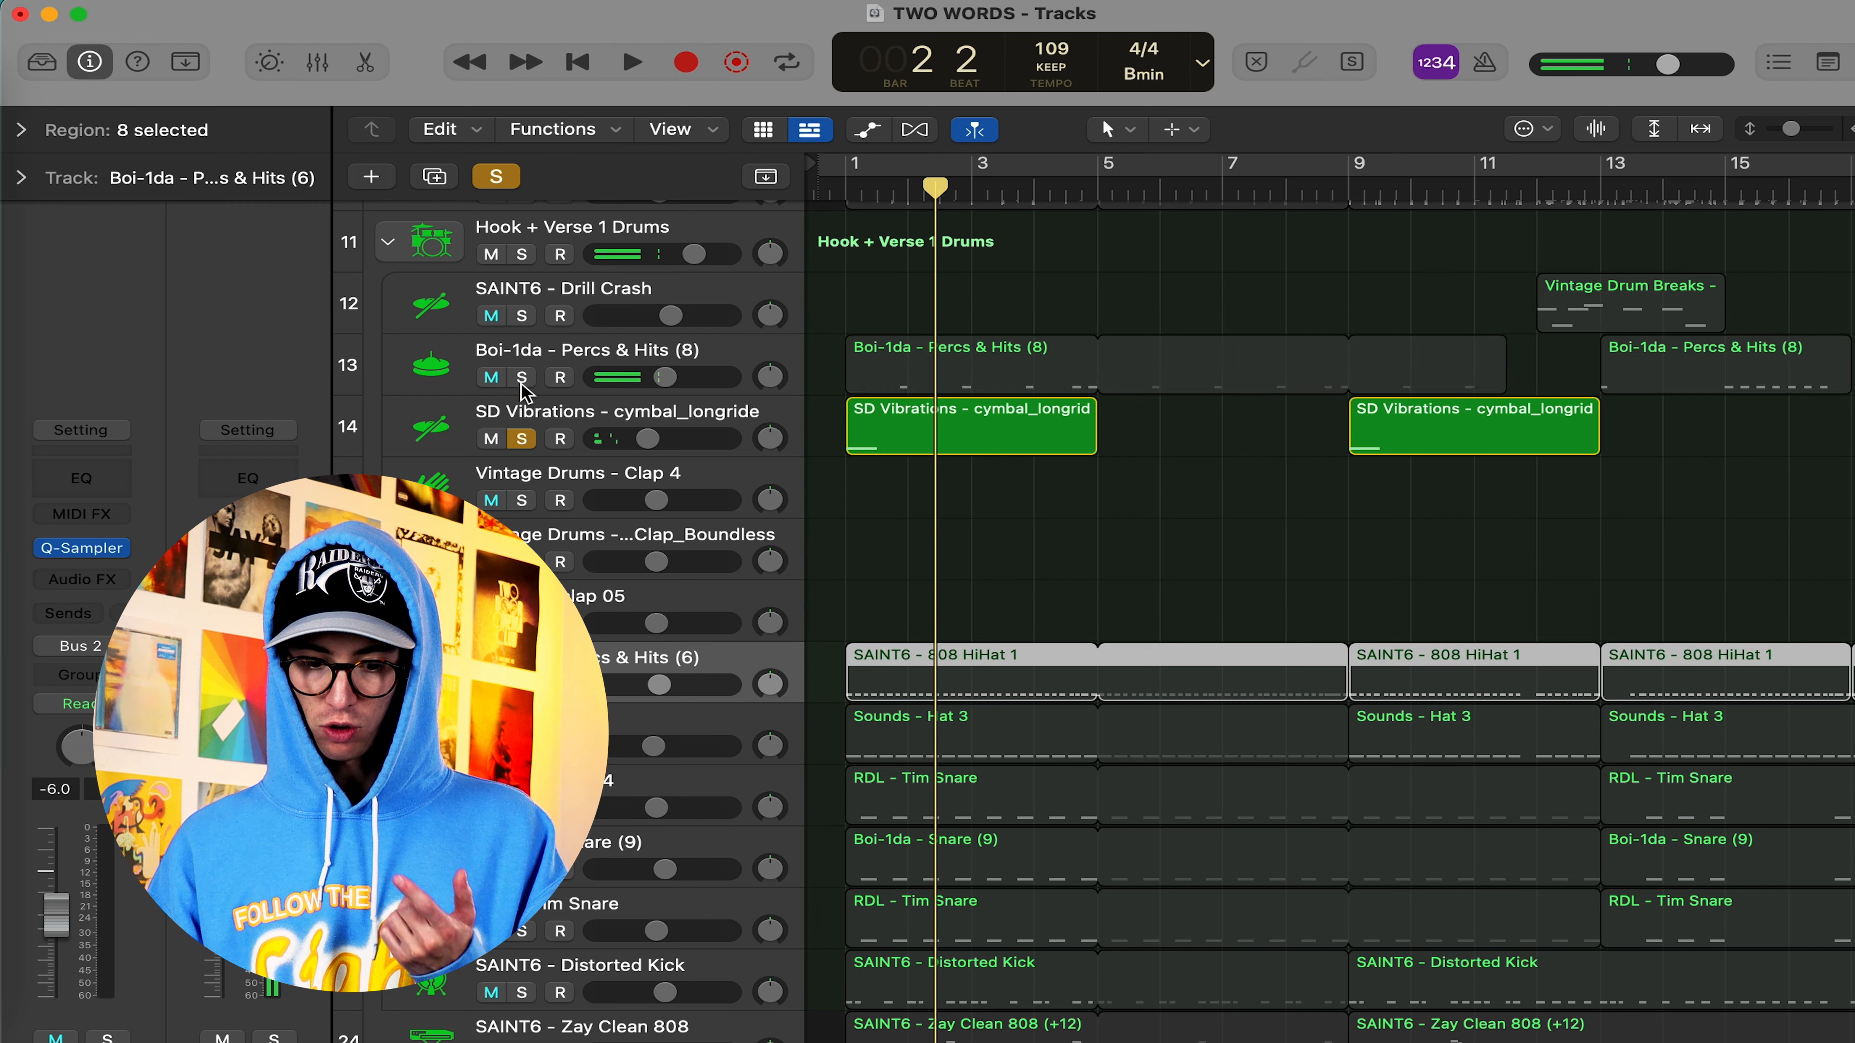
pyautogui.click(522, 439)
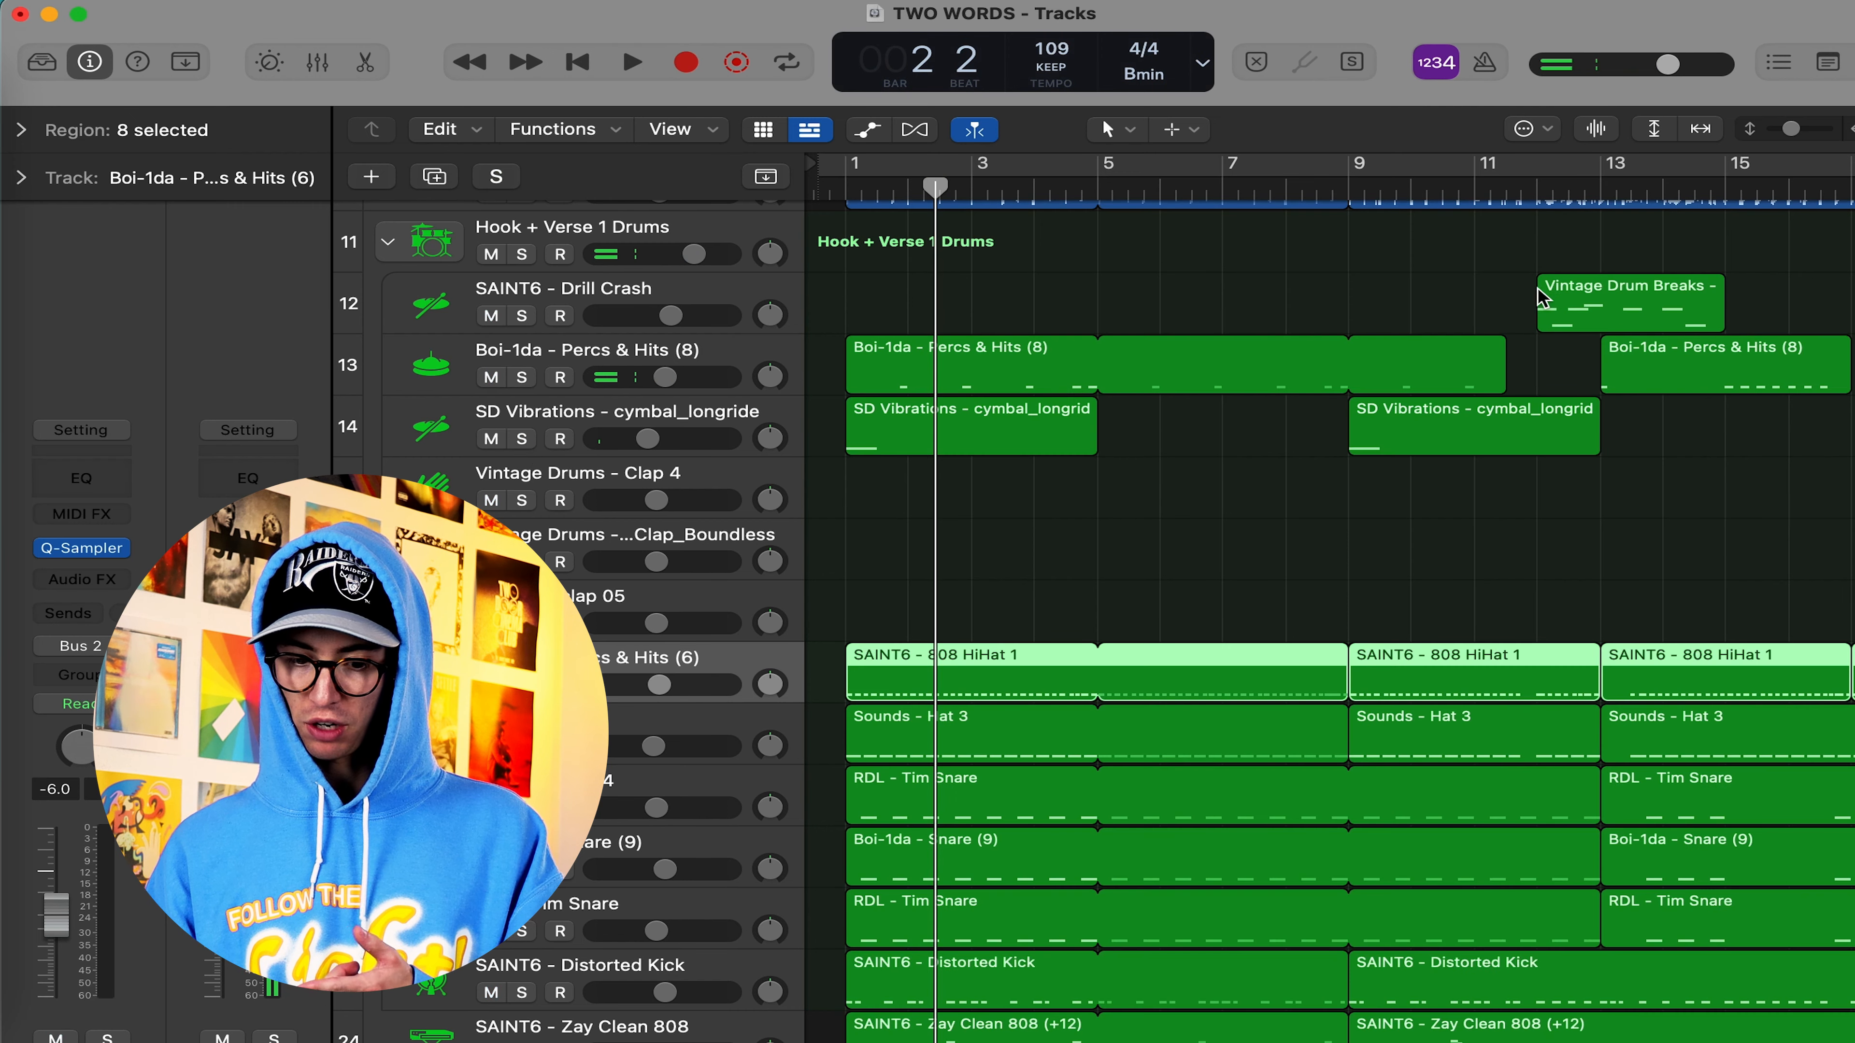
# Solo the SAINT6 - Drill Crash track and play its Vintage Drum Breaks region from bar 12 to bar 13
pyautogui.click(1537, 189)
pyautogui.click(666, 298)
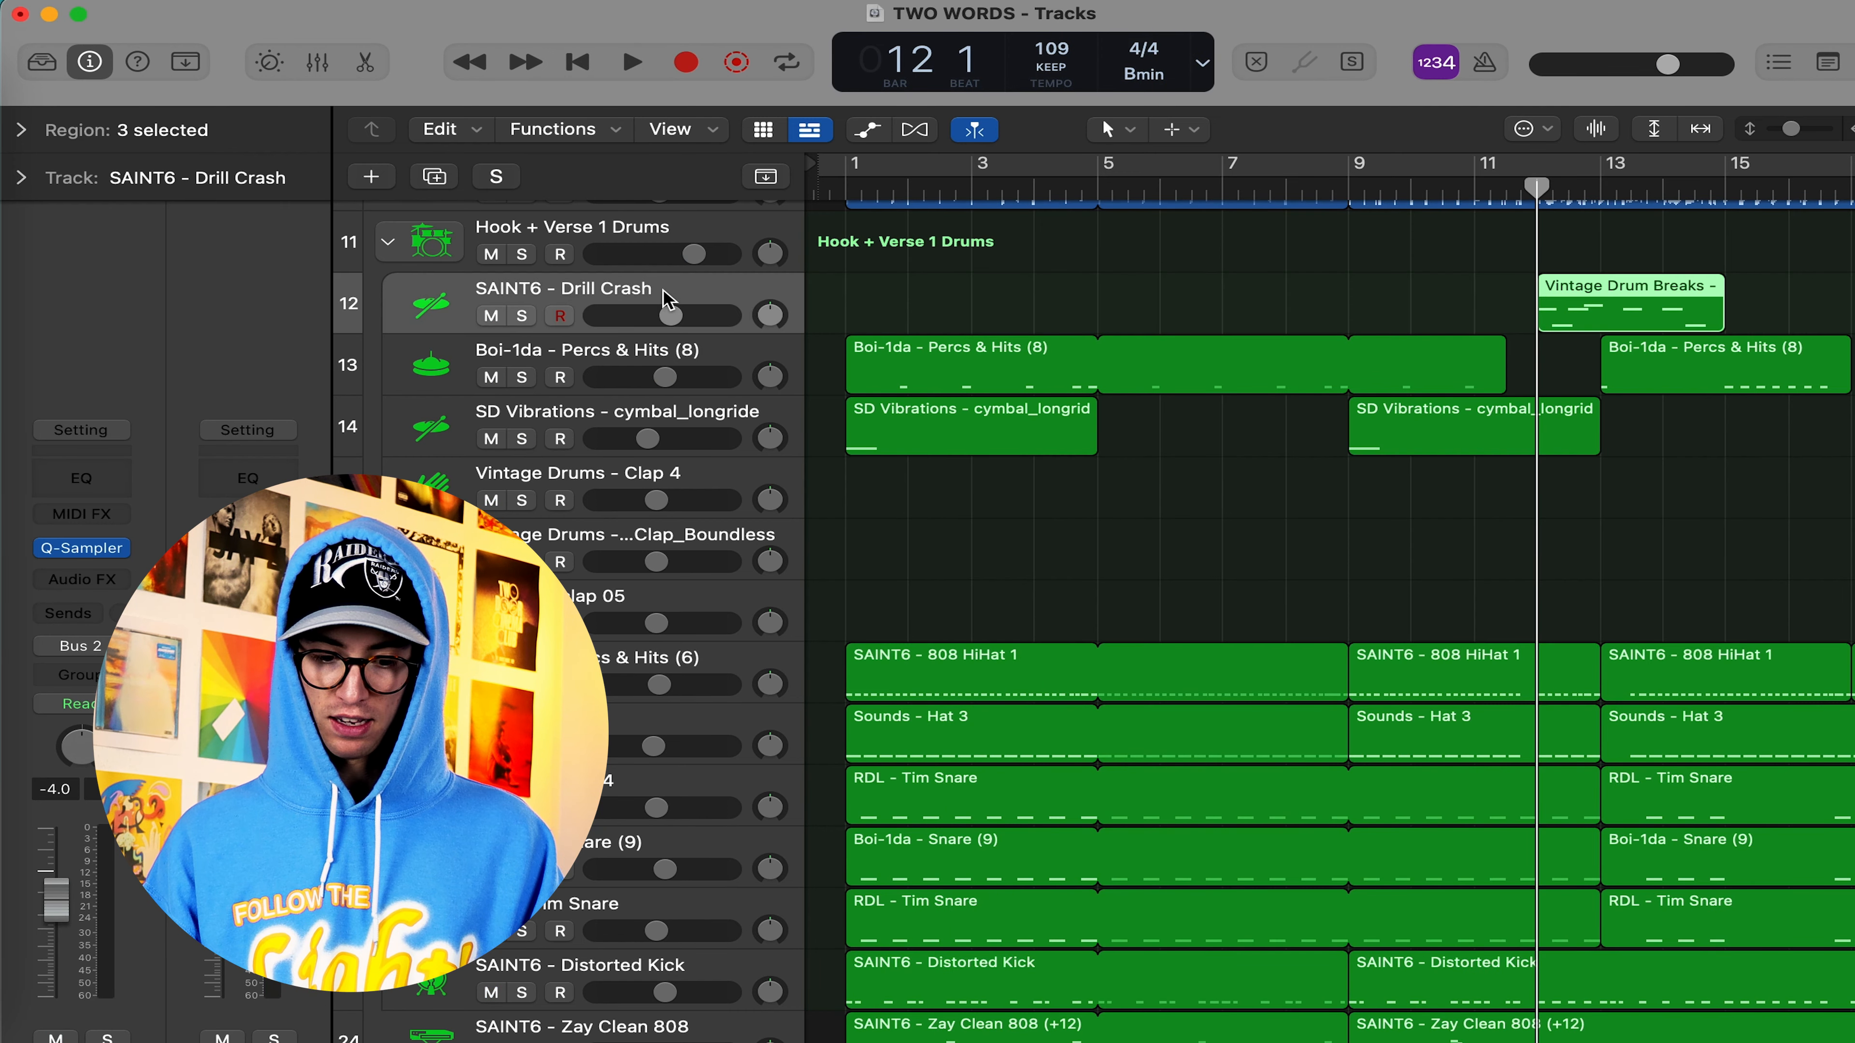
pyautogui.click(521, 317)
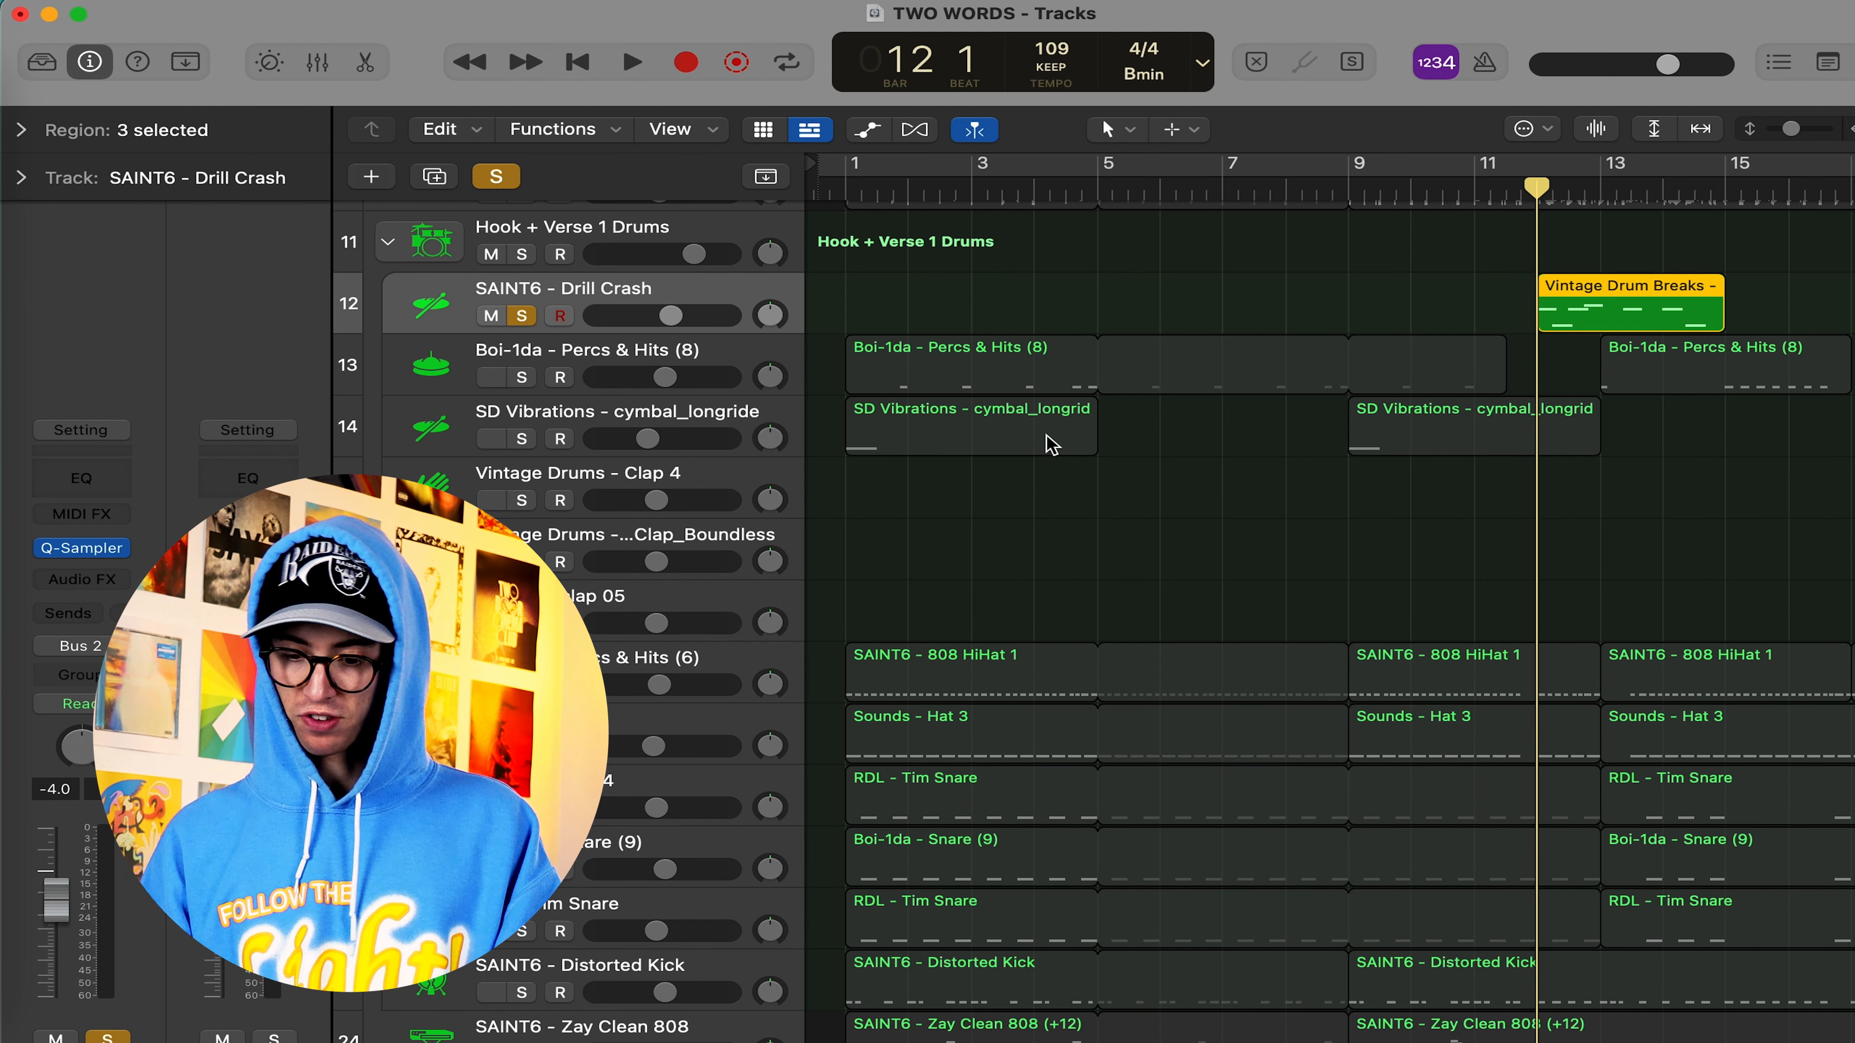
pyautogui.press('space')
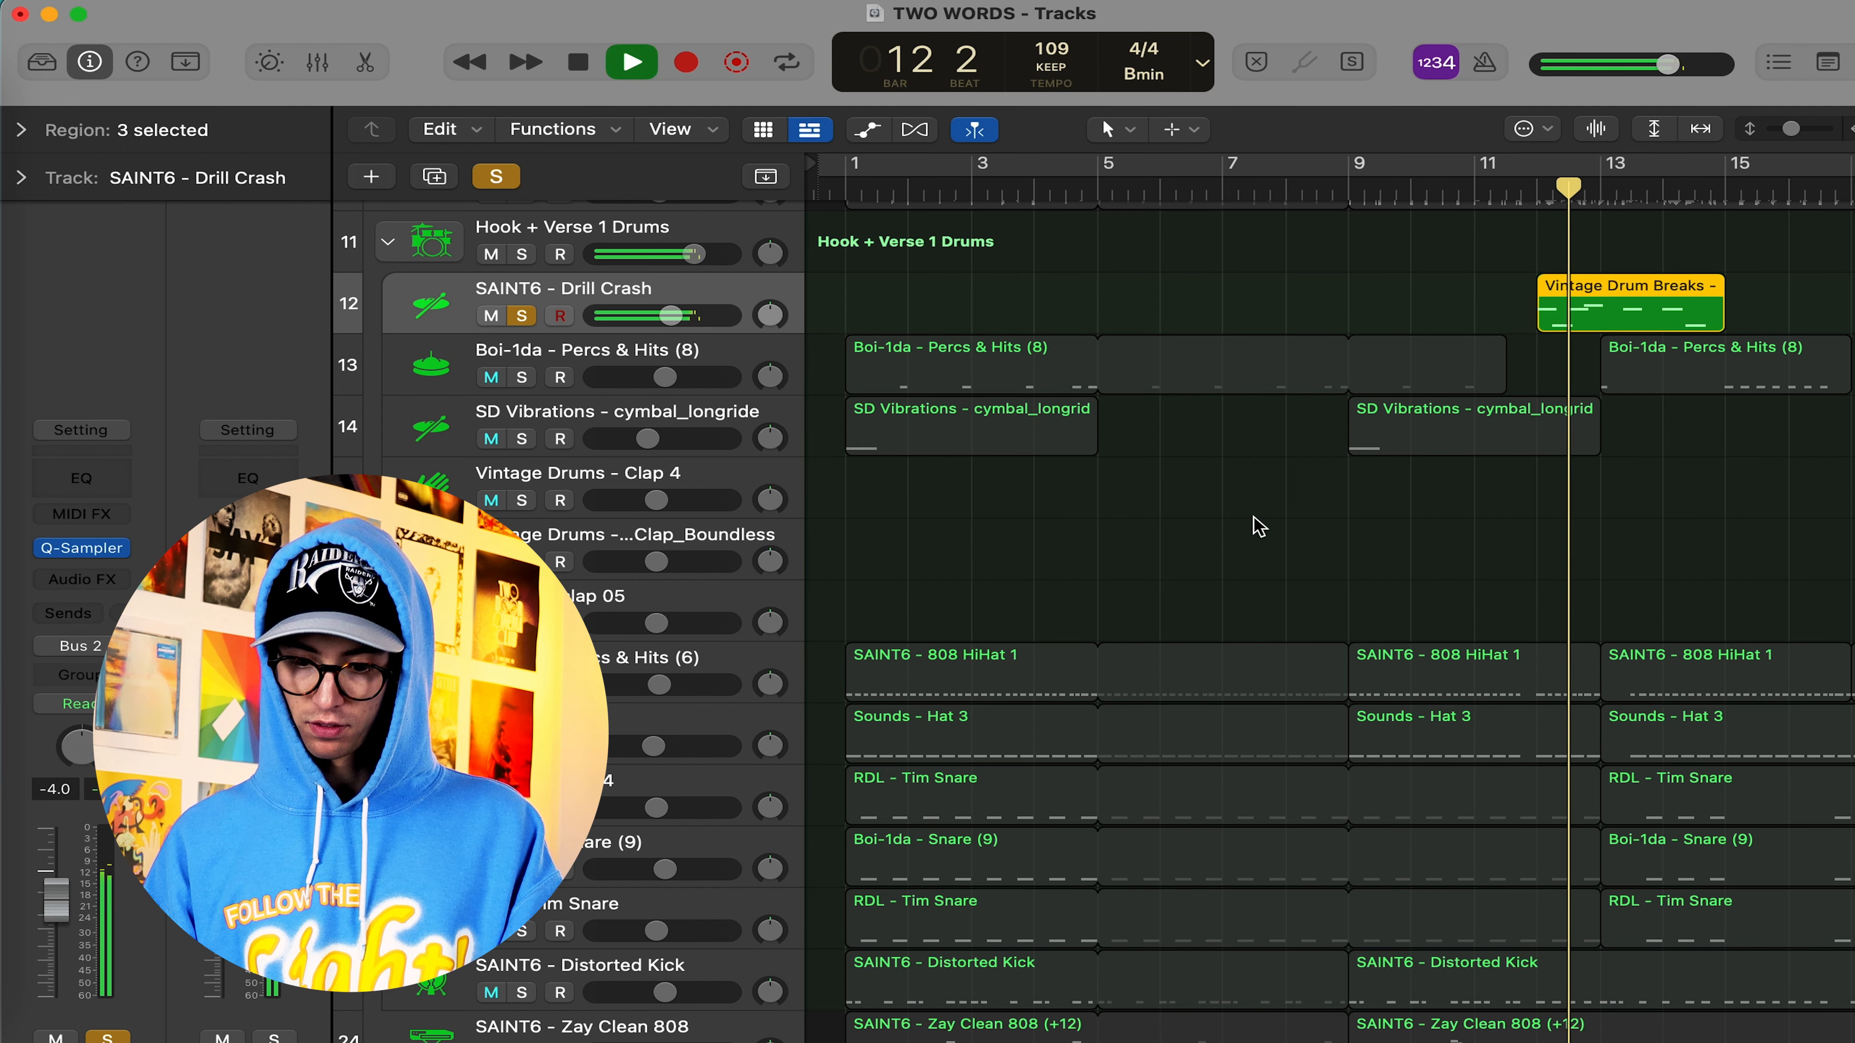
pyautogui.press('space')
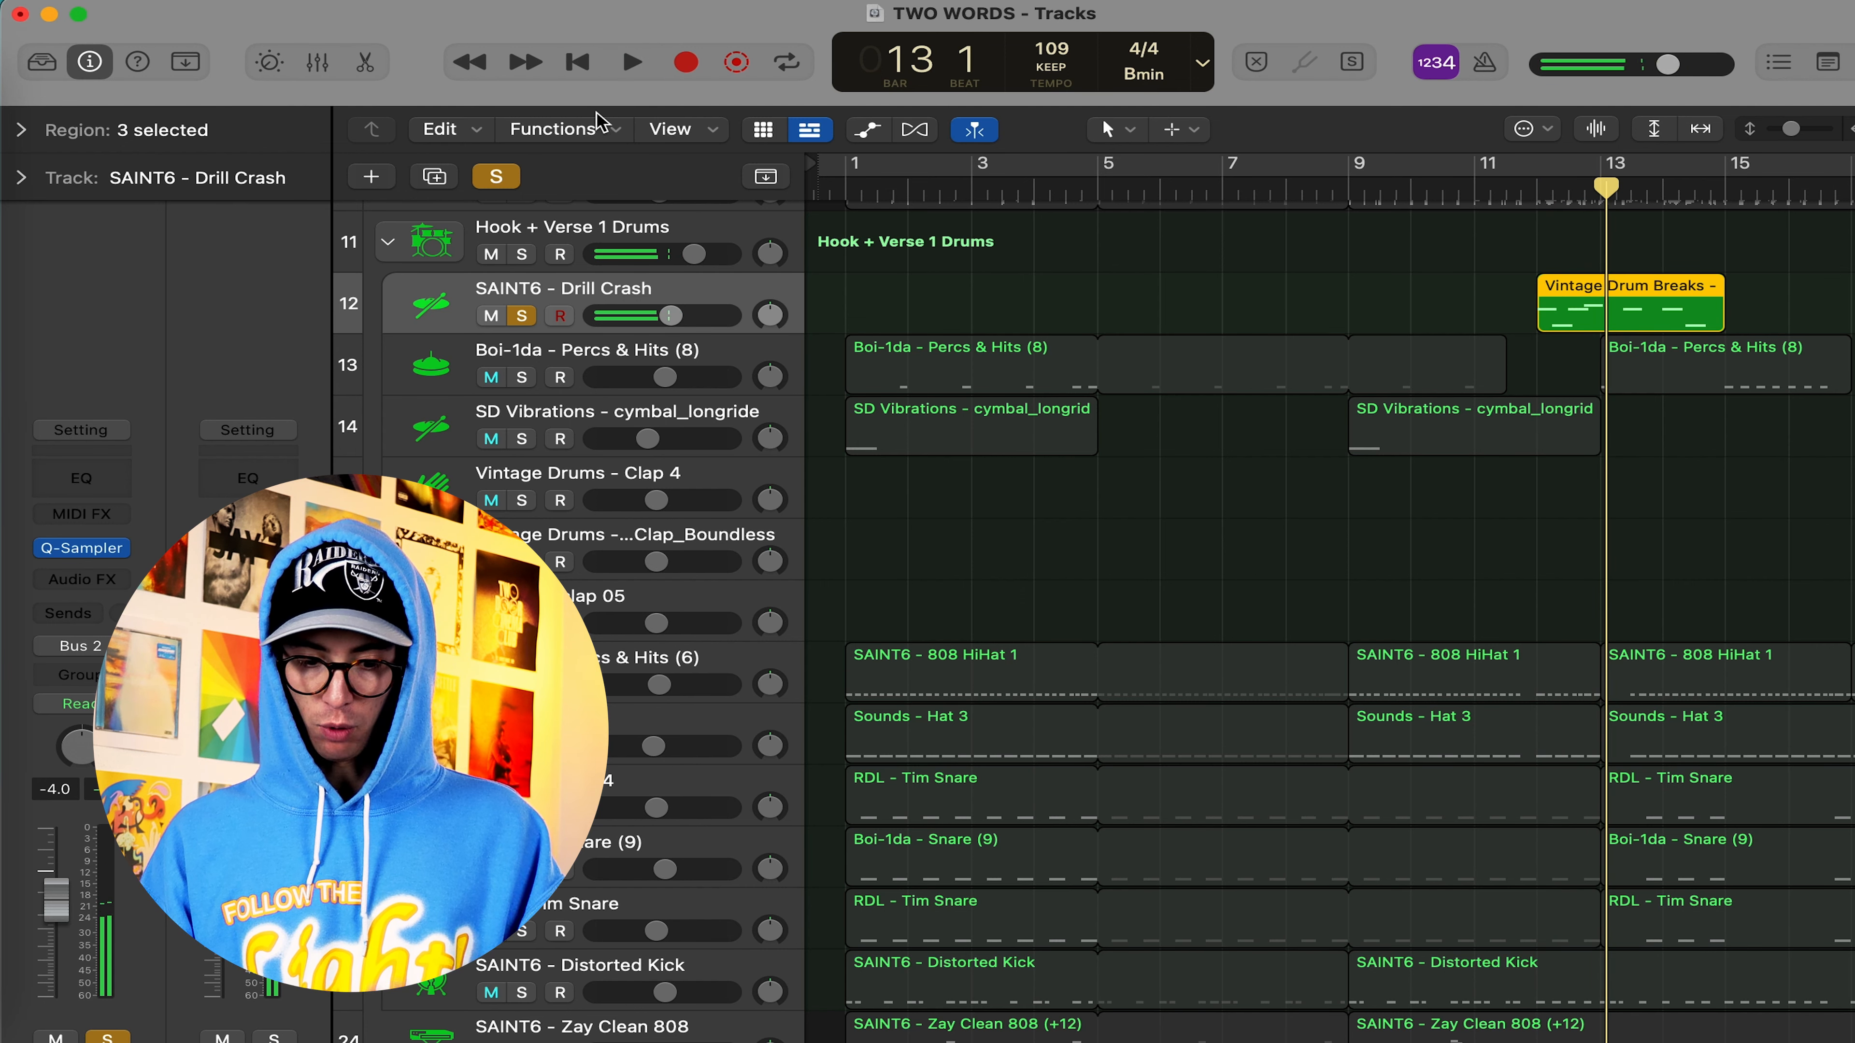
# View the notes of the Vintage Drum Breaks - Cymbal 3 region starting at bar 12 in the Piano Roll
pyautogui.click(362, 63)
pyautogui.hscroll(-8, 1059, 915)
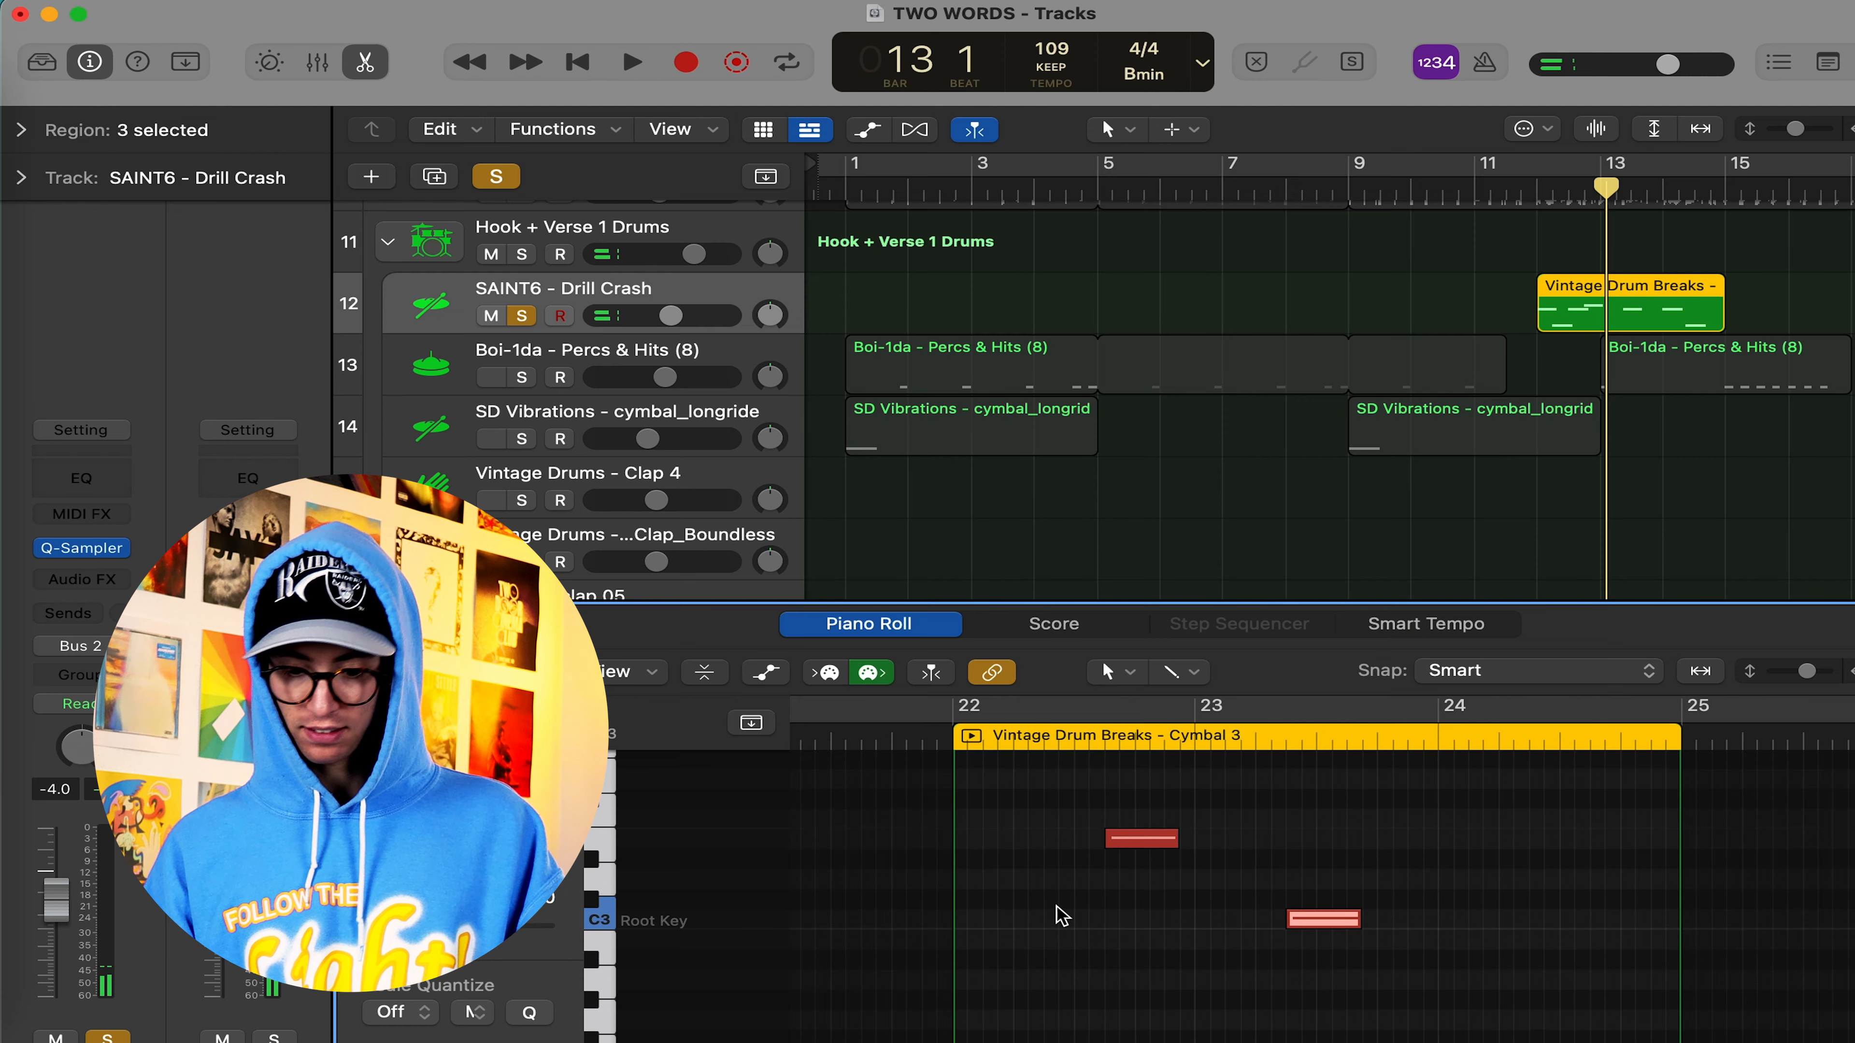
pyautogui.scroll(7, 1059, 914)
pyautogui.scroll(-4, 1059, 915)
pyautogui.click(1422, 291)
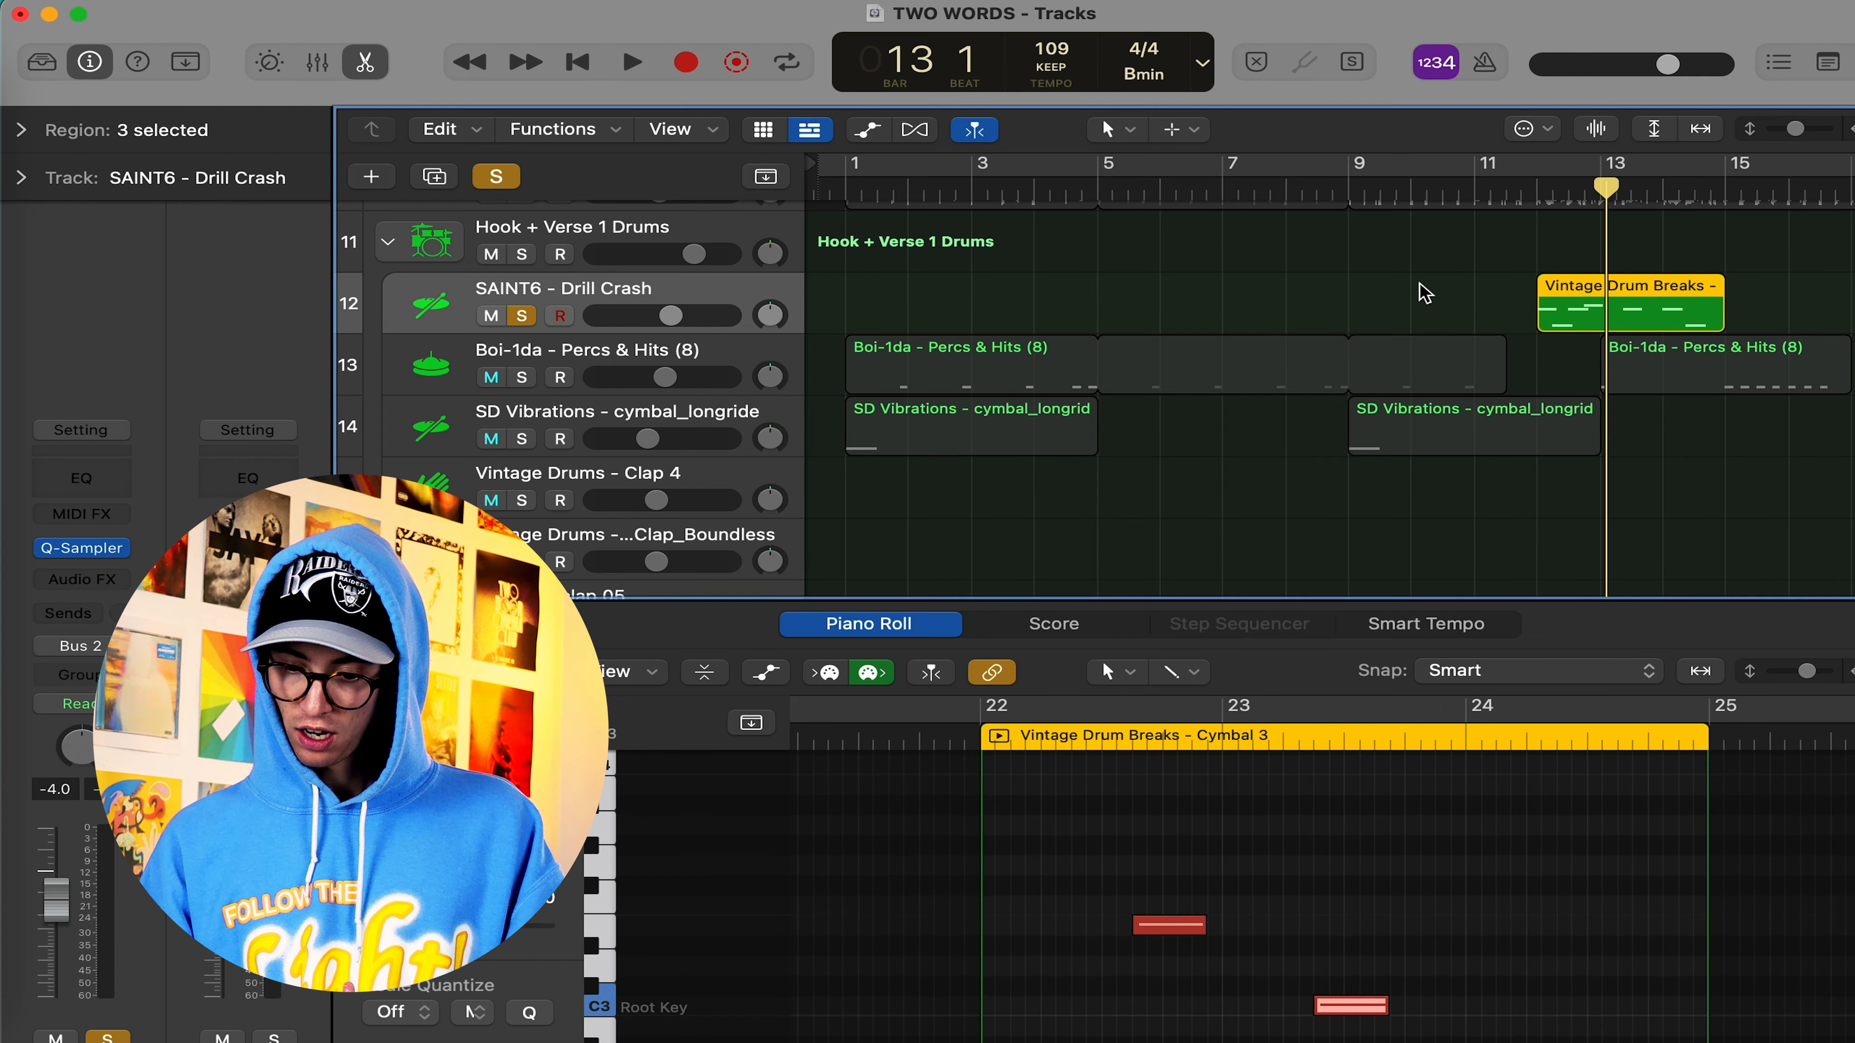
pyautogui.click(1560, 312)
pyautogui.hscroll(-5, 1082, 927)
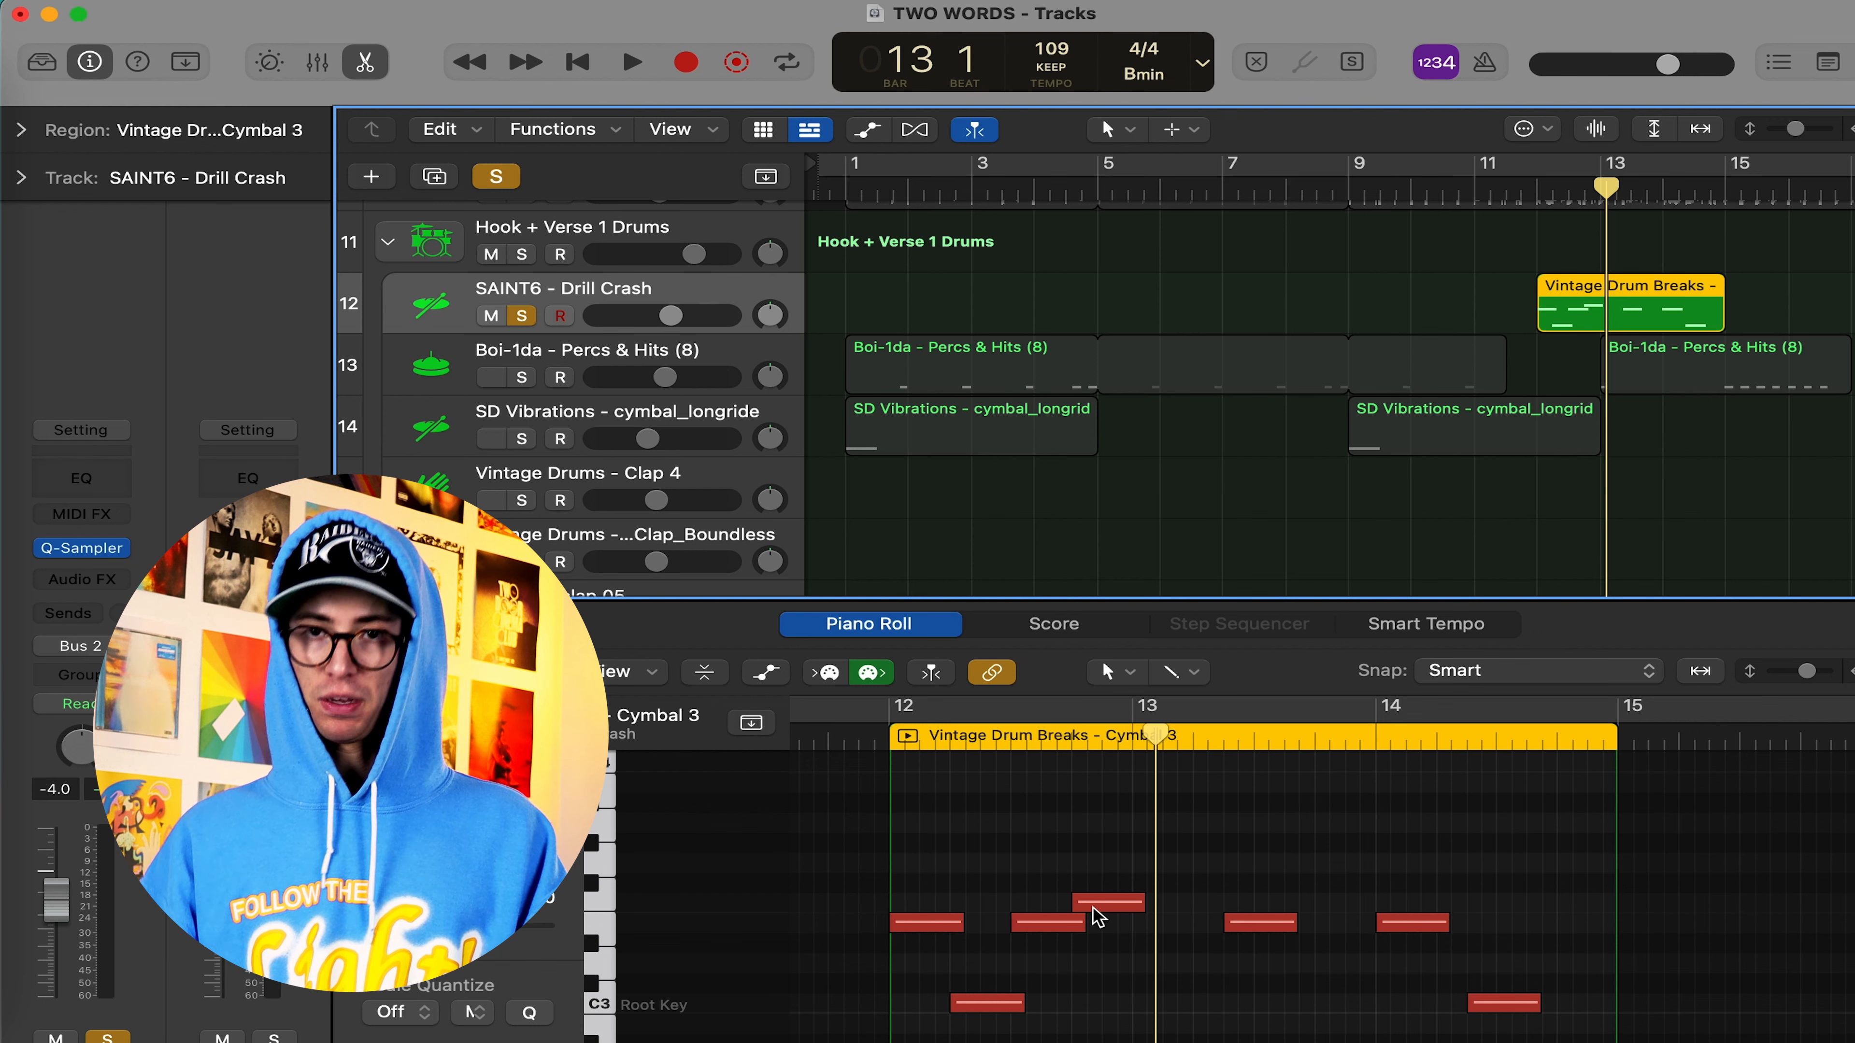
pyautogui.moveTo(1093, 913)
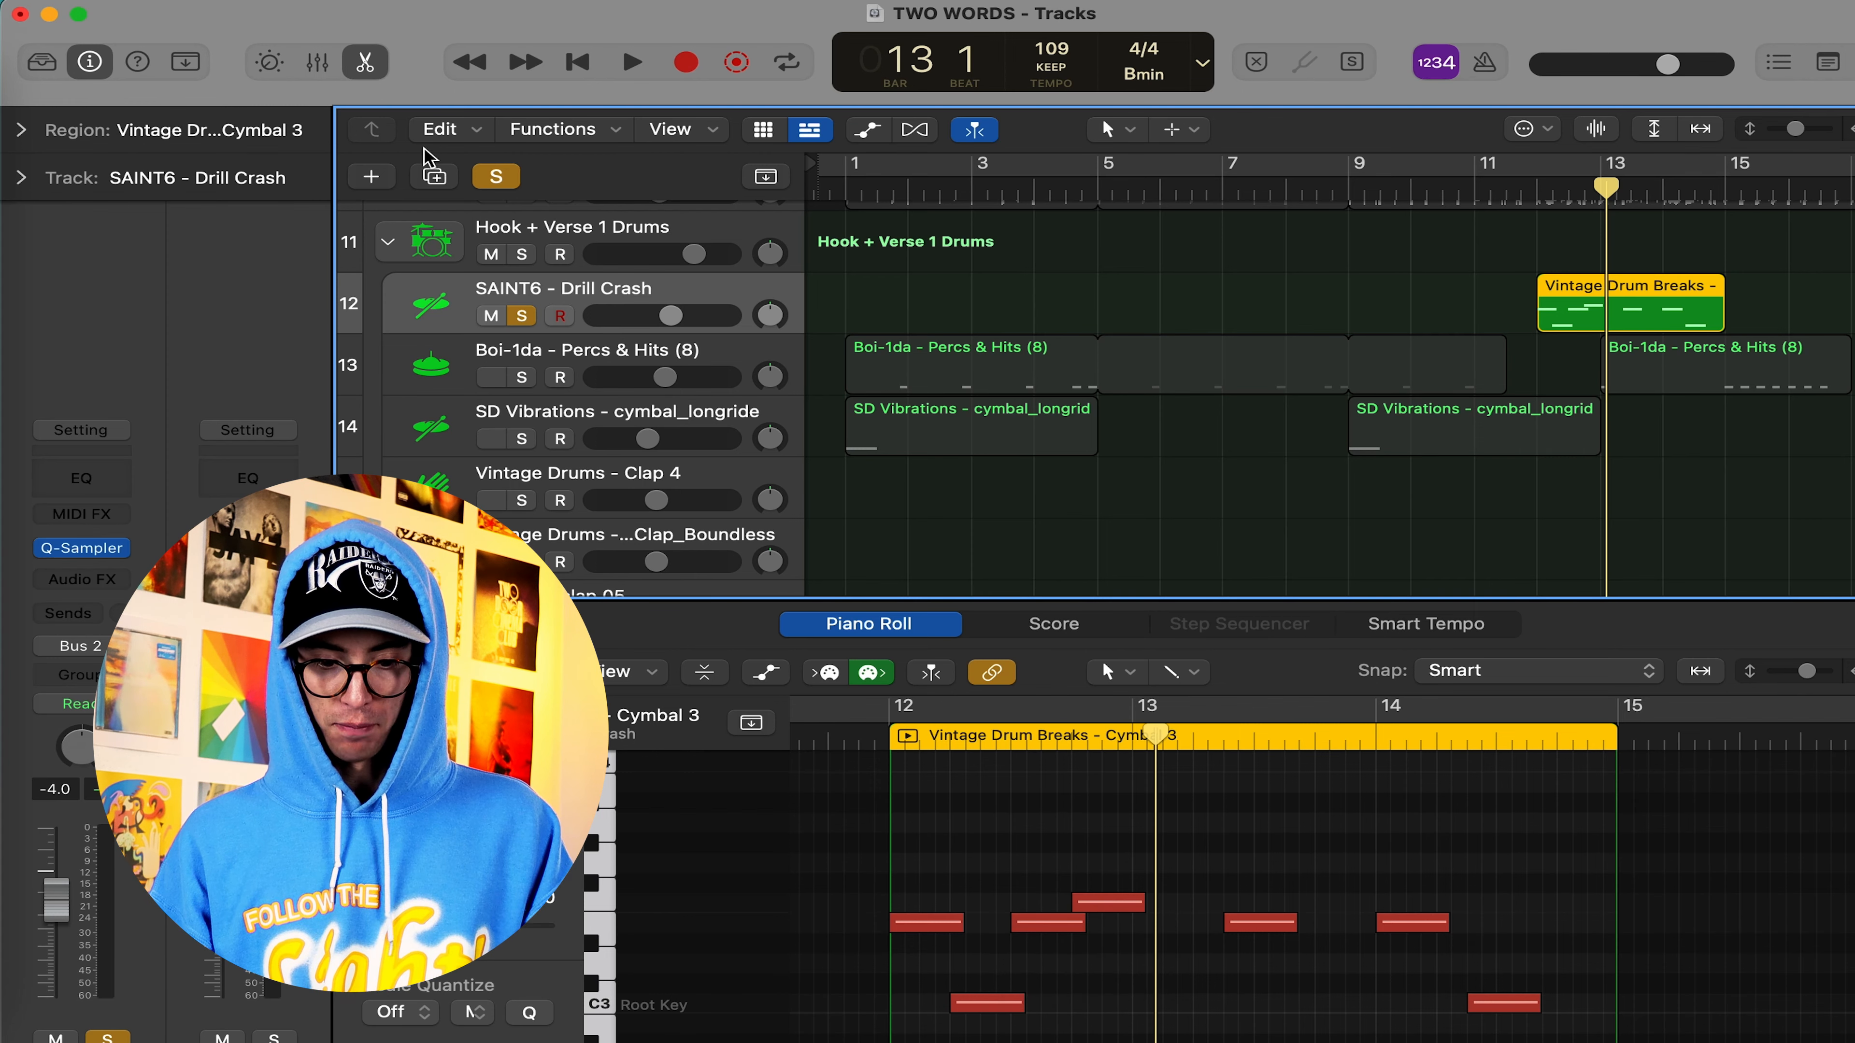
# Close the Piano Roll, examine the other Drill Crash regions up to about bar 33, and unsolo the track
pyautogui.click(364, 62)
pyautogui.scroll(-5, 1184, 864)
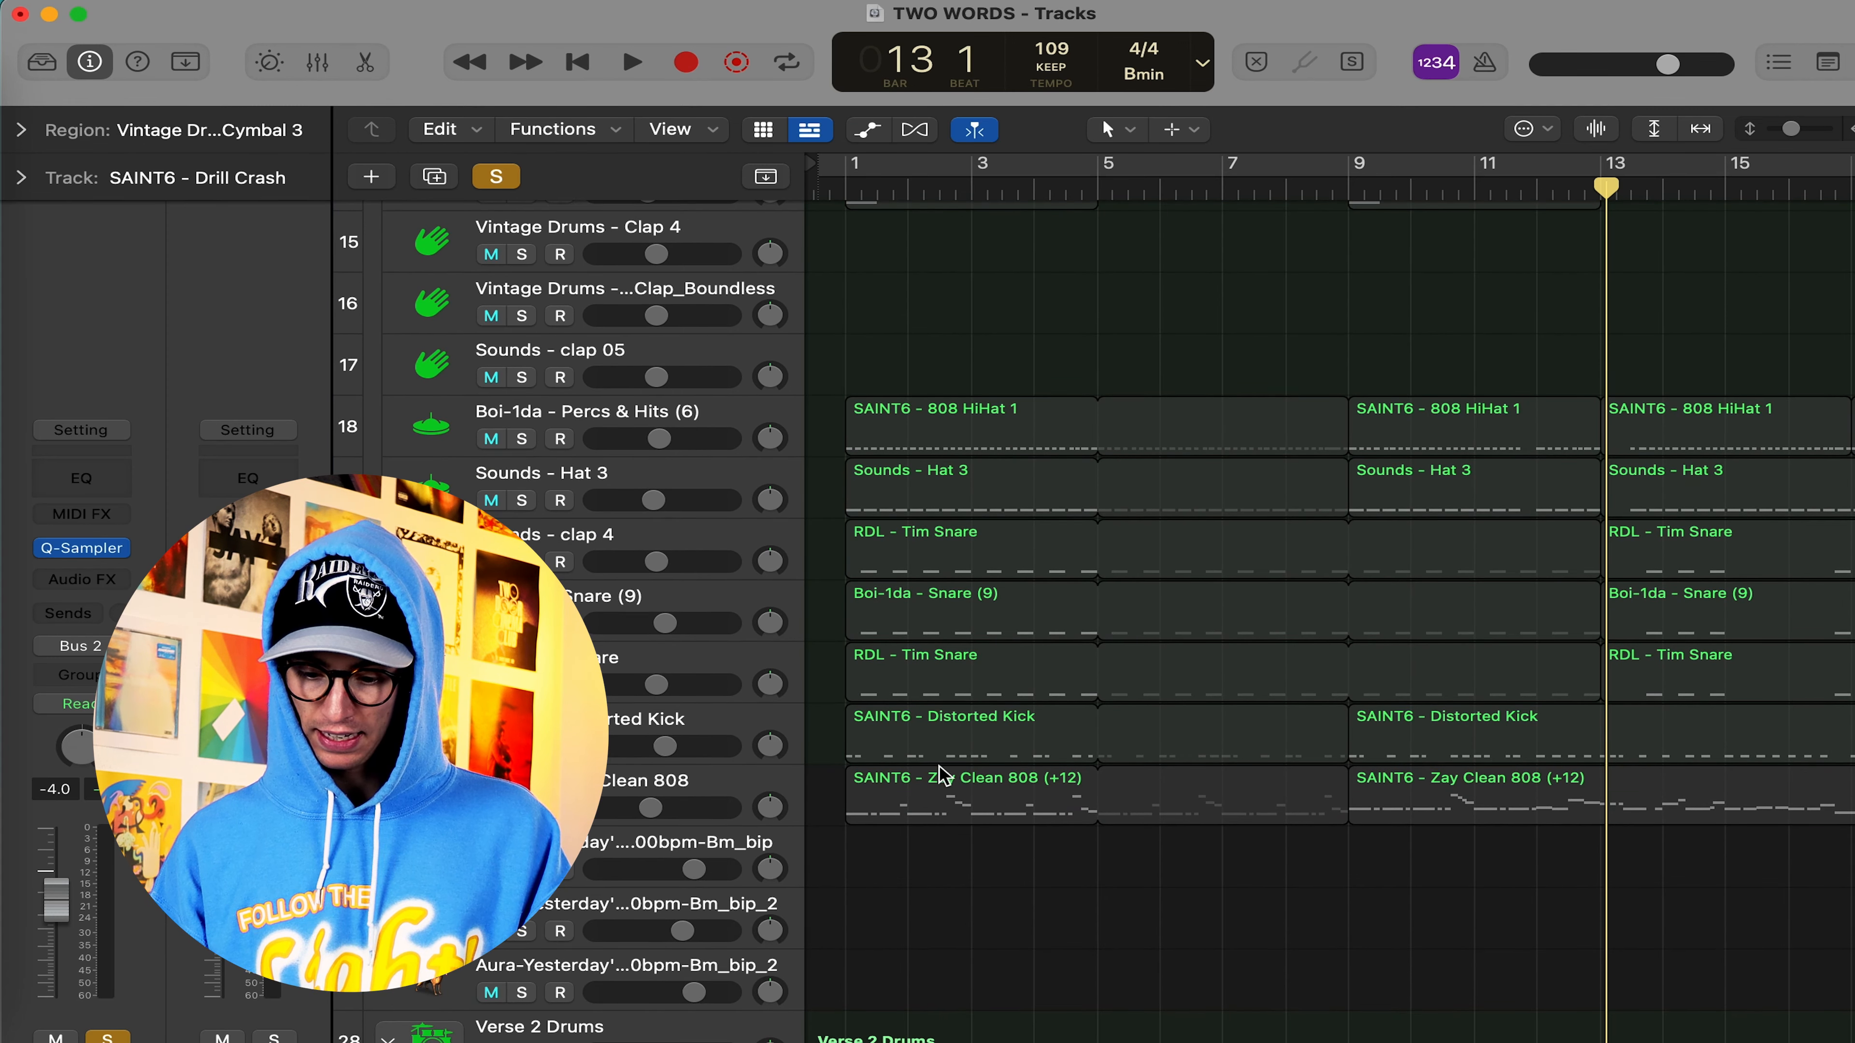
pyautogui.hscroll(10, 1181, 862)
pyautogui.scroll(3, 1154, 786)
pyautogui.scroll(2, 1154, 788)
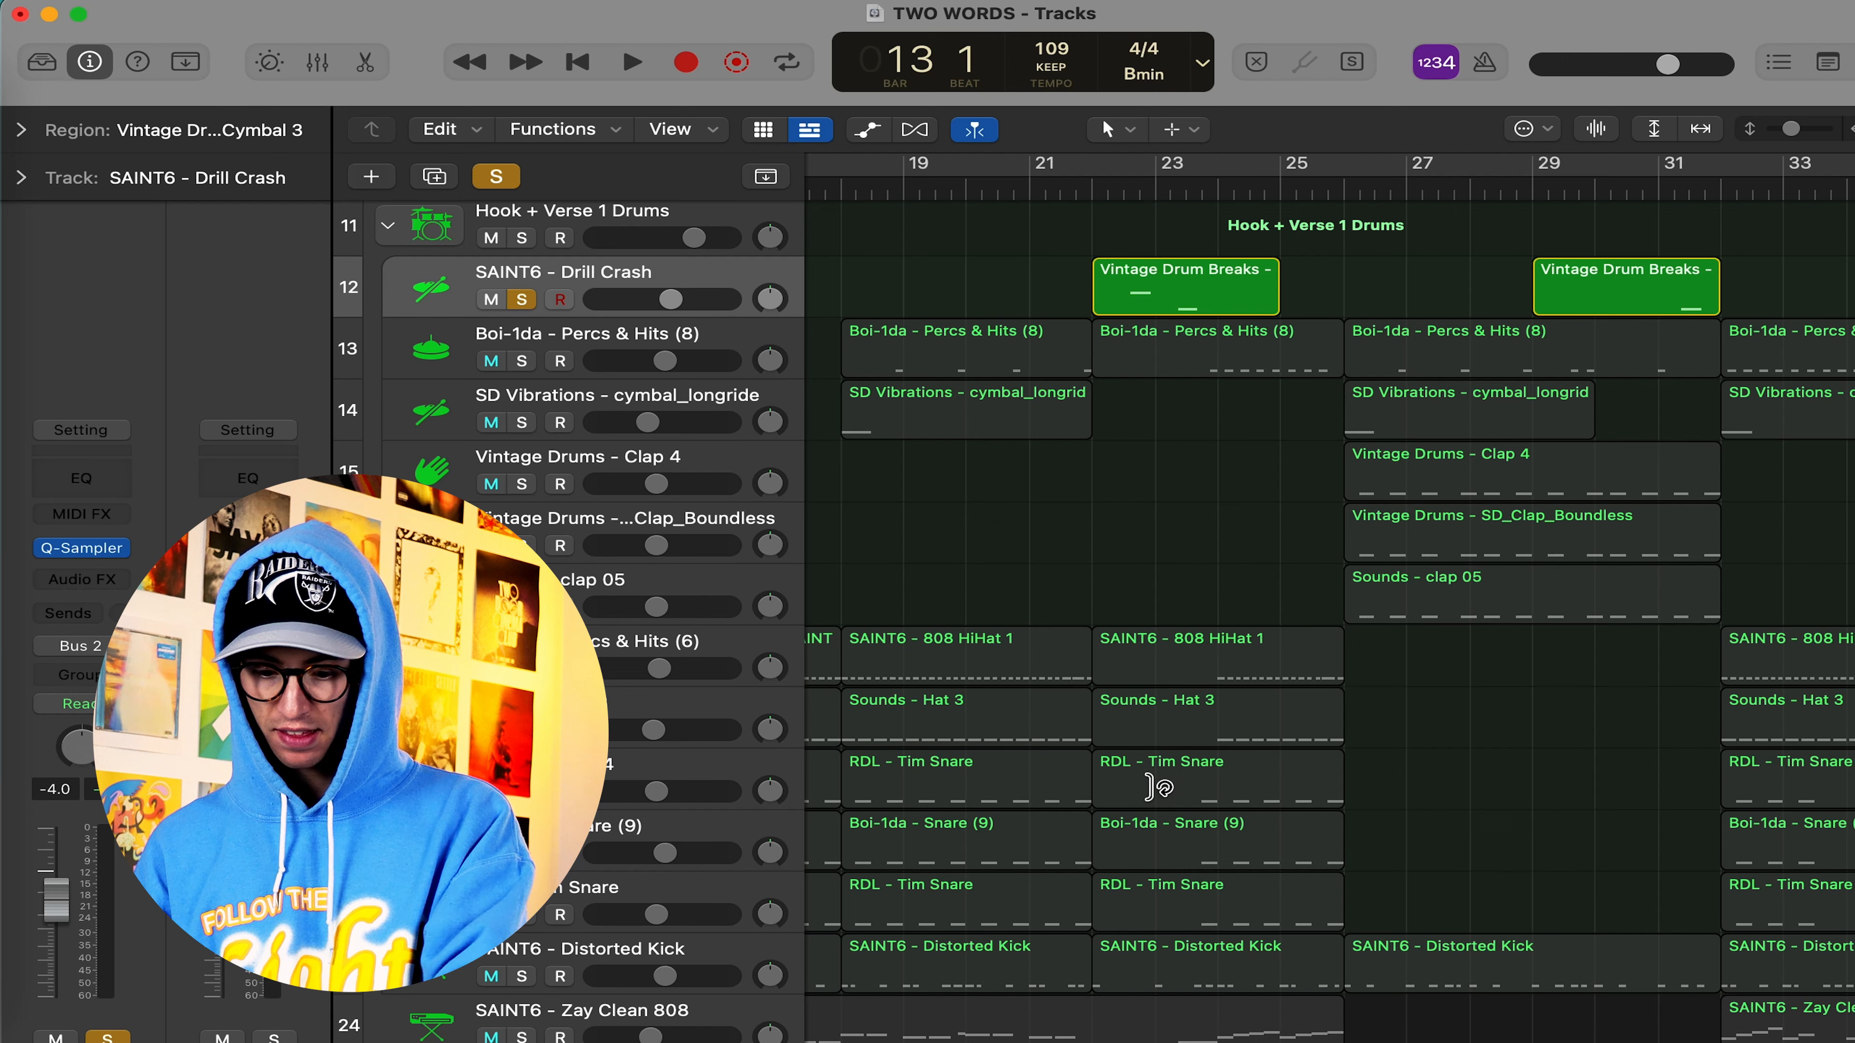
pyautogui.hscroll(-10, 1159, 788)
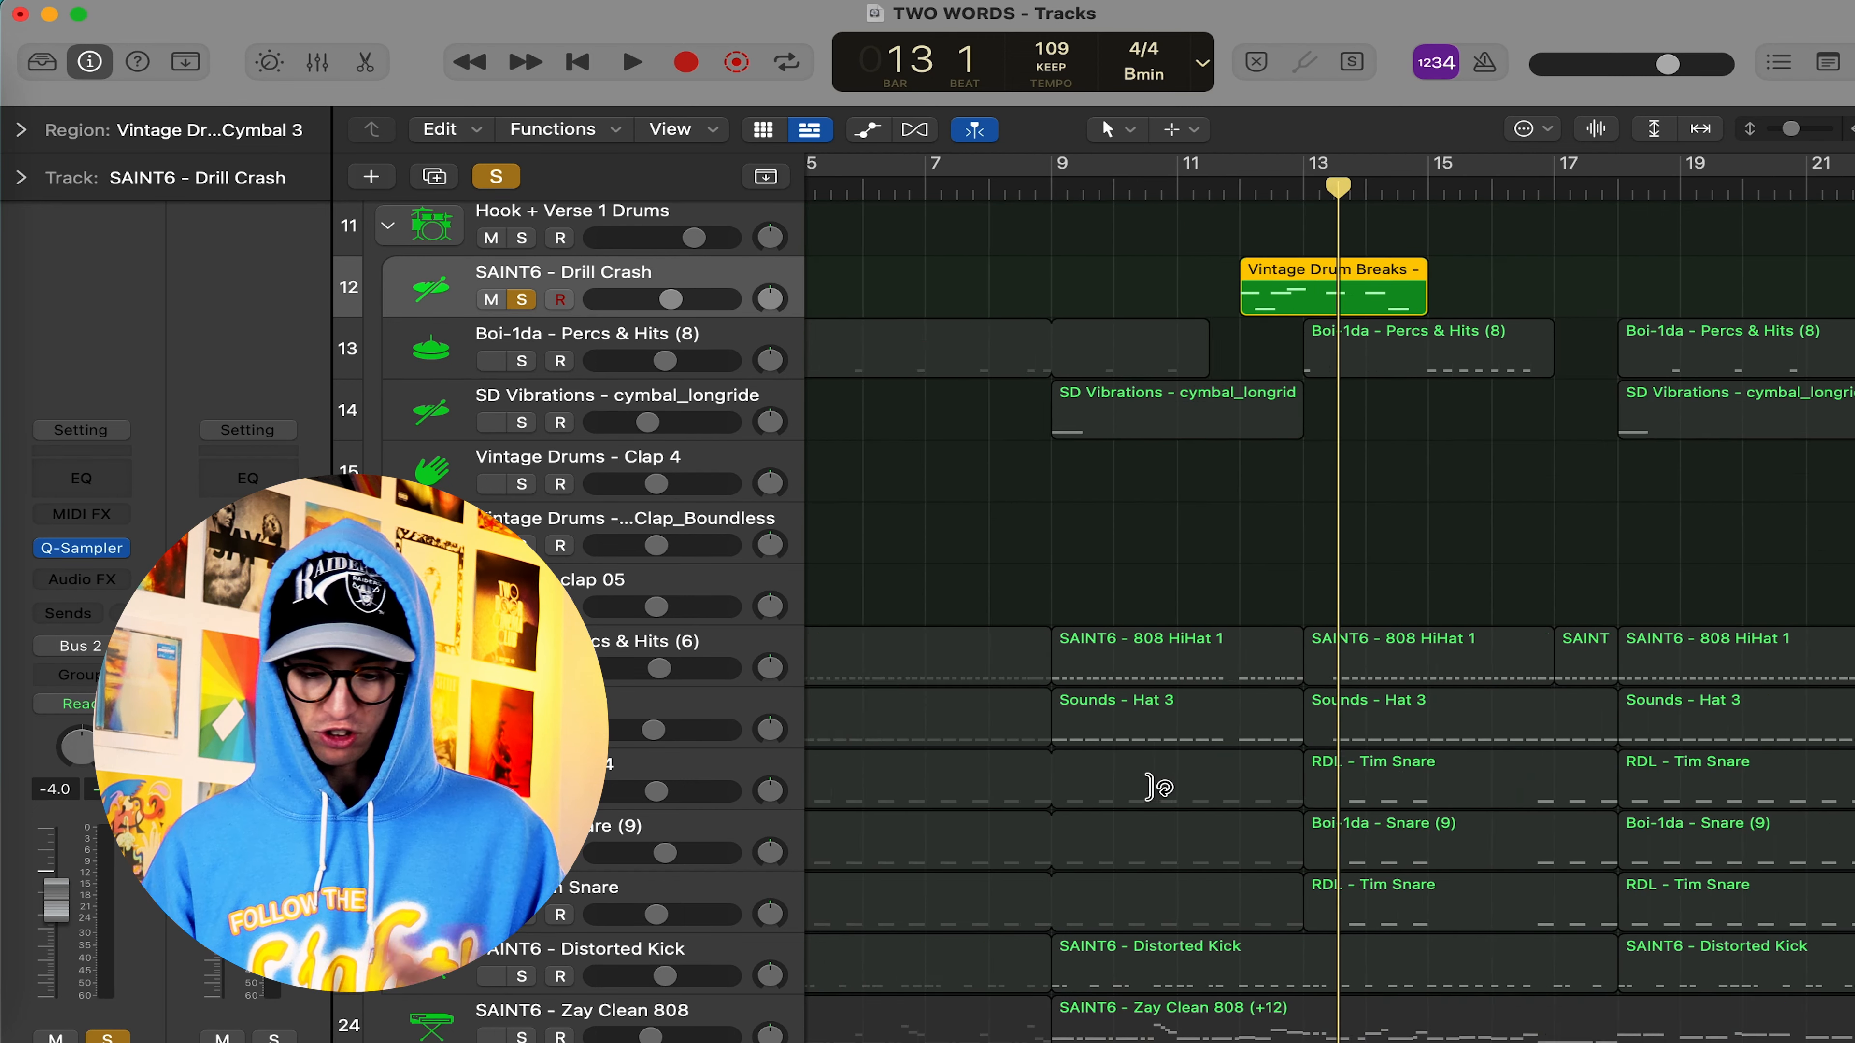
pyautogui.click(522, 299)
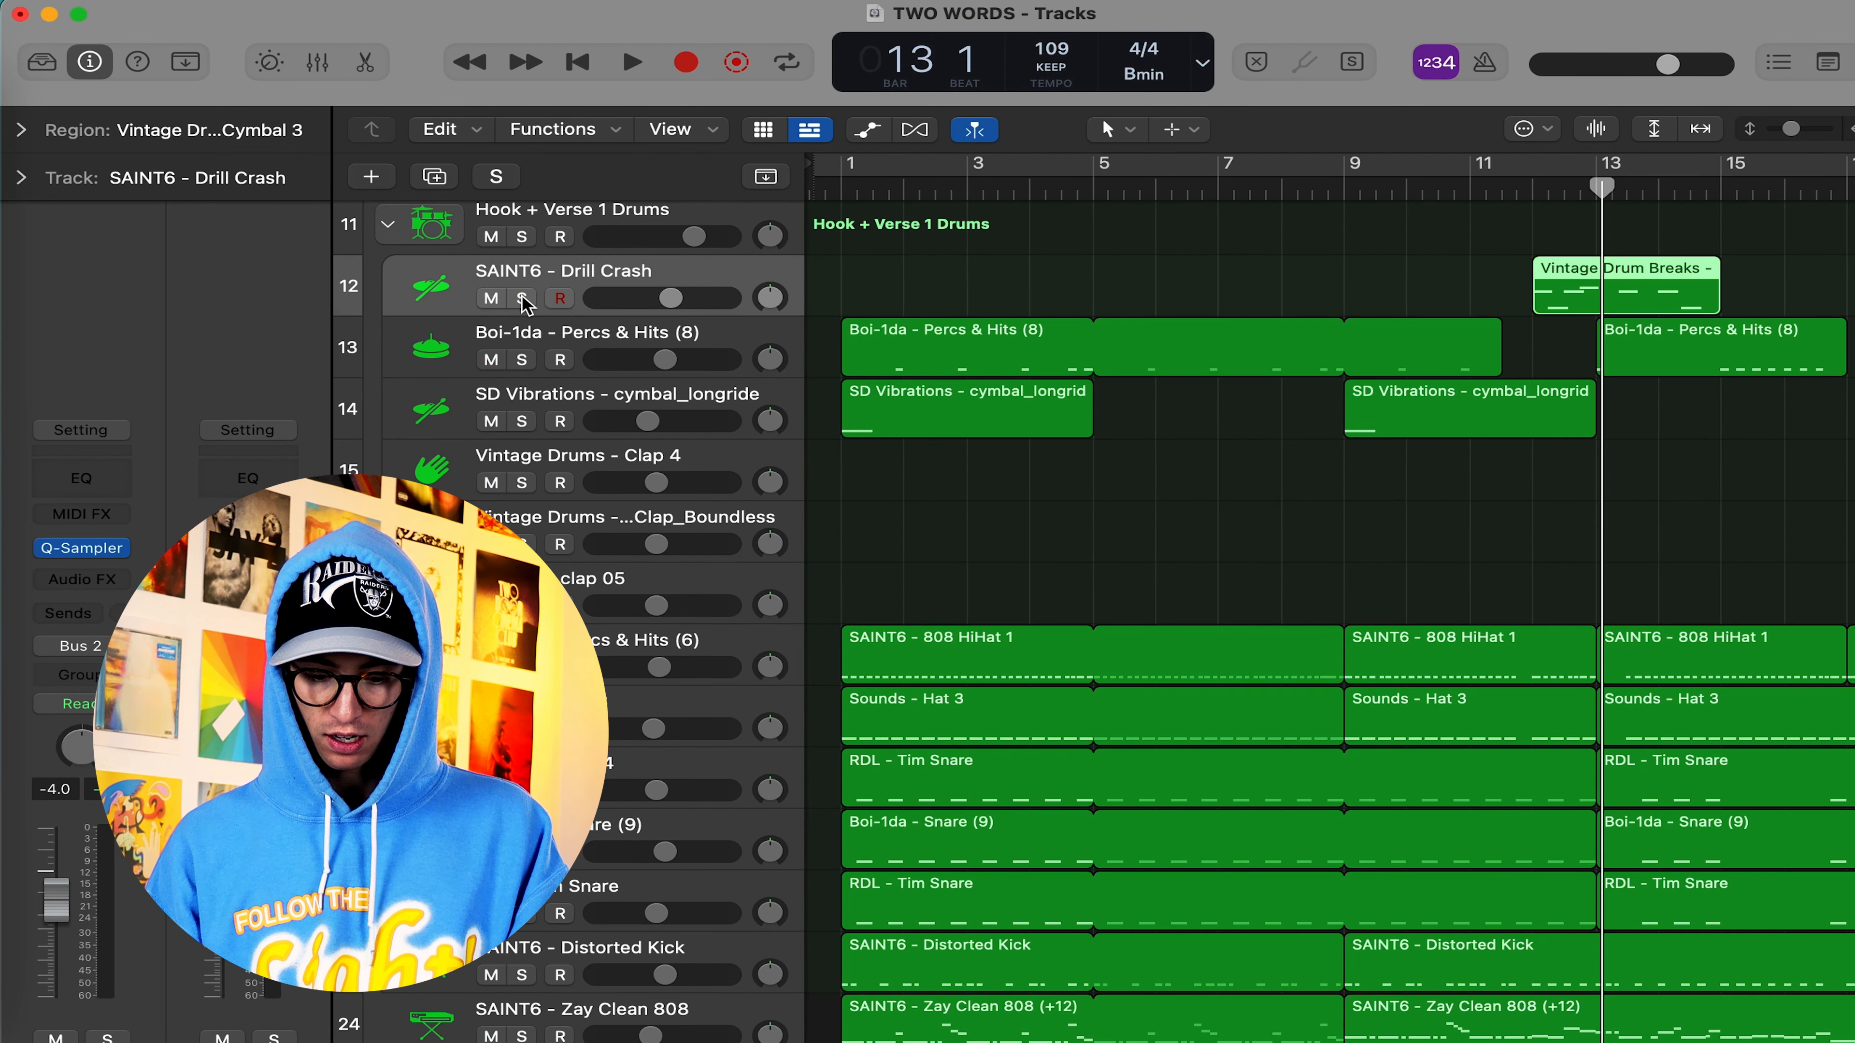
# Solo the SAINT6 - Distorted Kick track, play it from bar 1 to bar 3, and unsolo it
pyautogui.click(522, 979)
pyautogui.press('Return')
pyautogui.press('space')
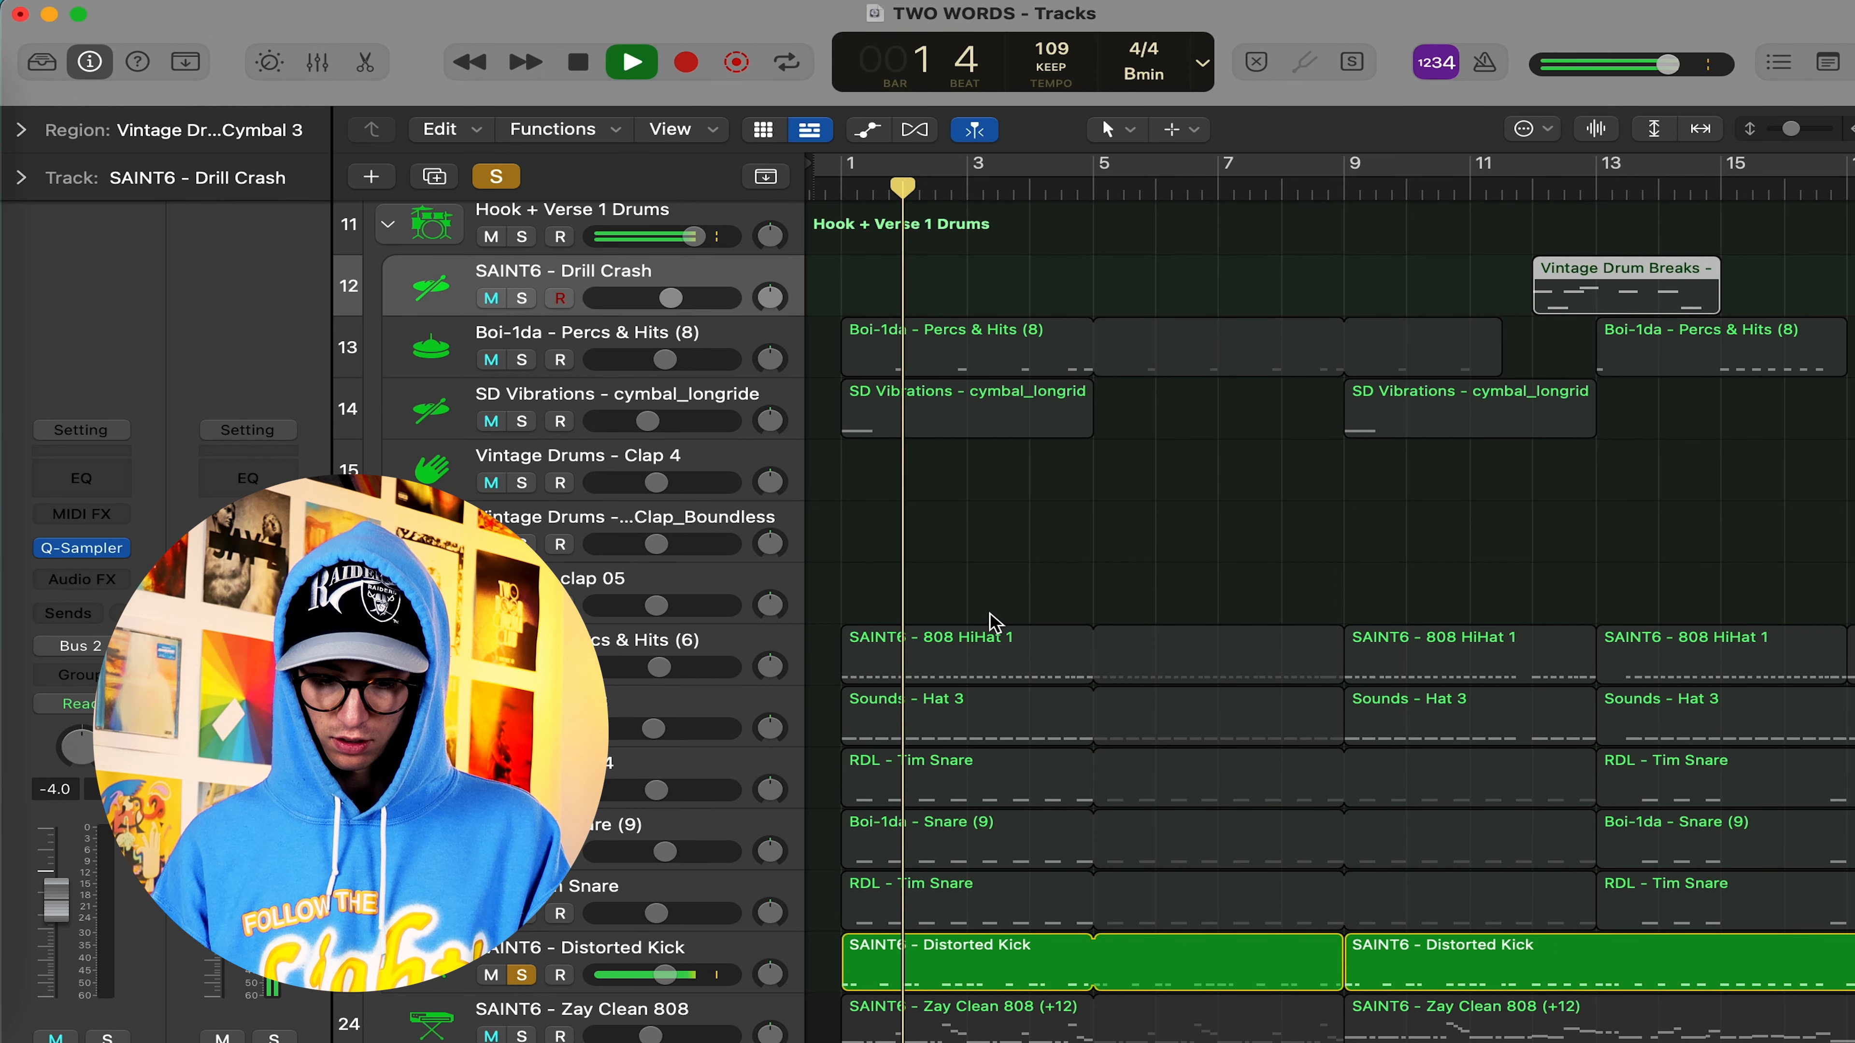
pyautogui.click(635, 958)
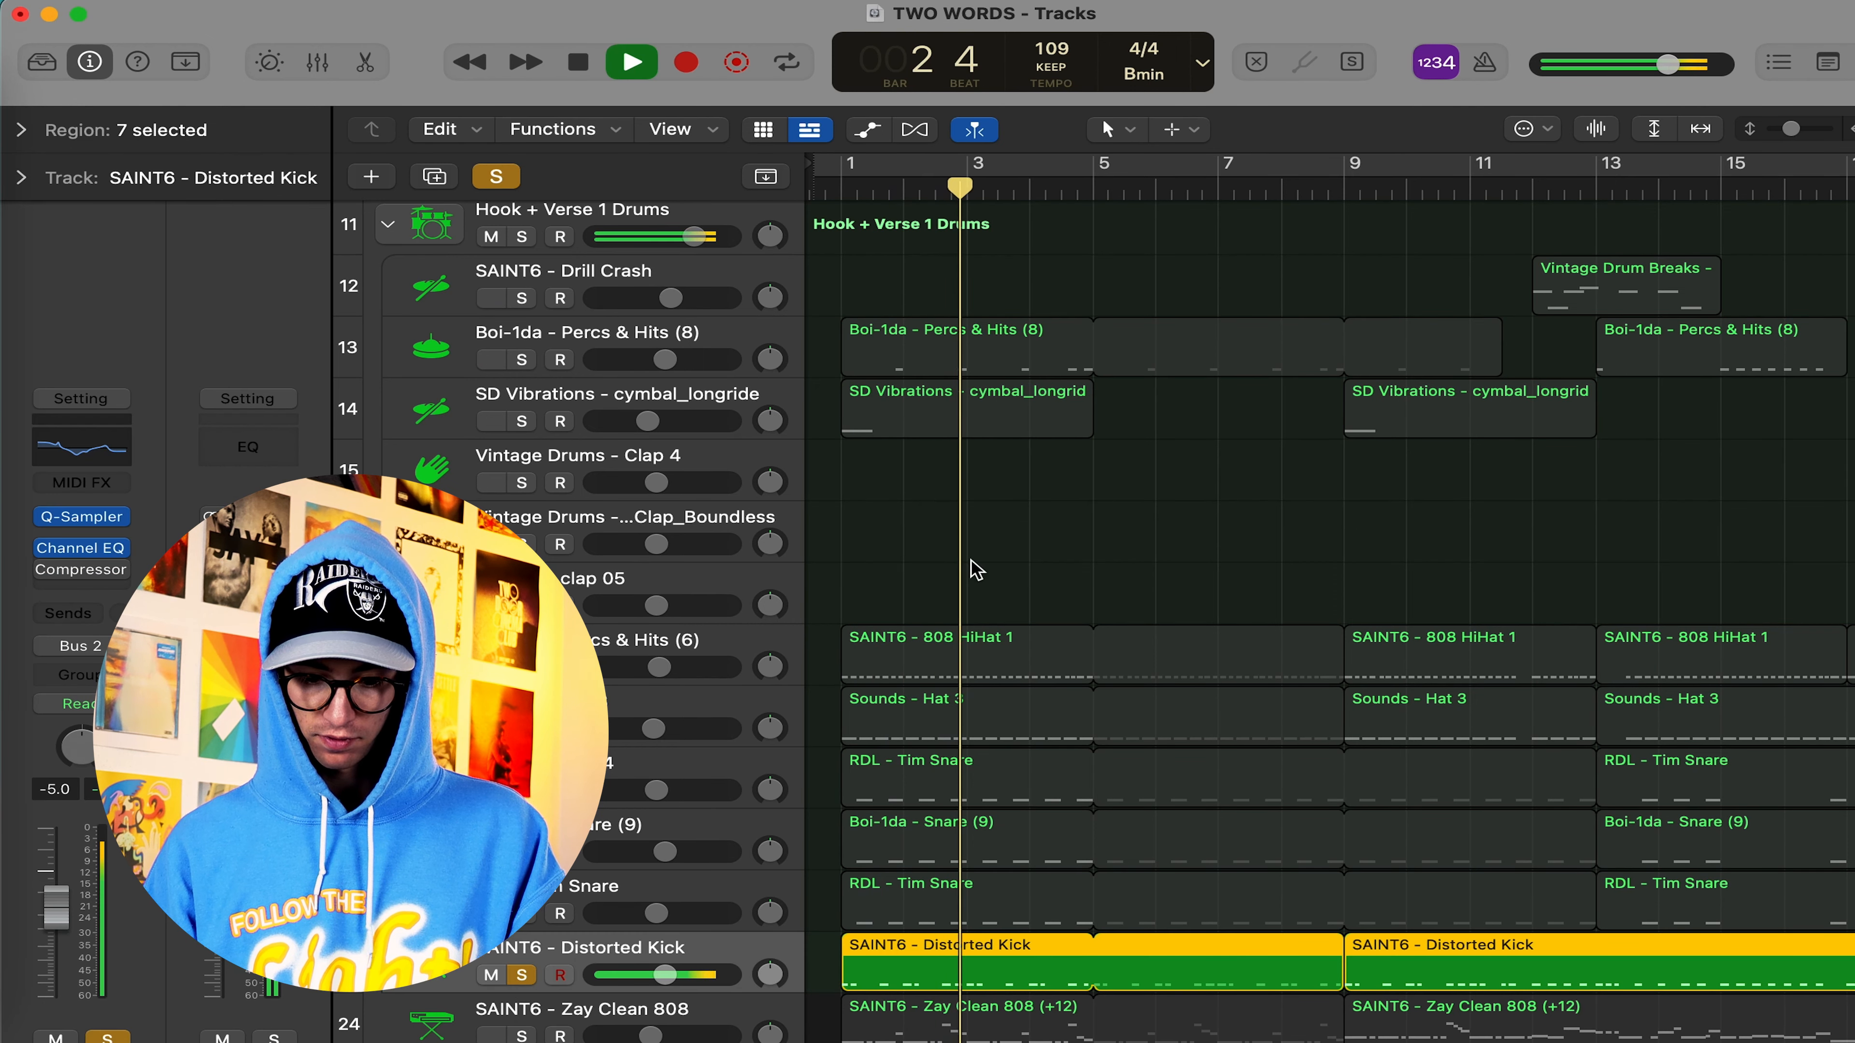
pyautogui.press('space')
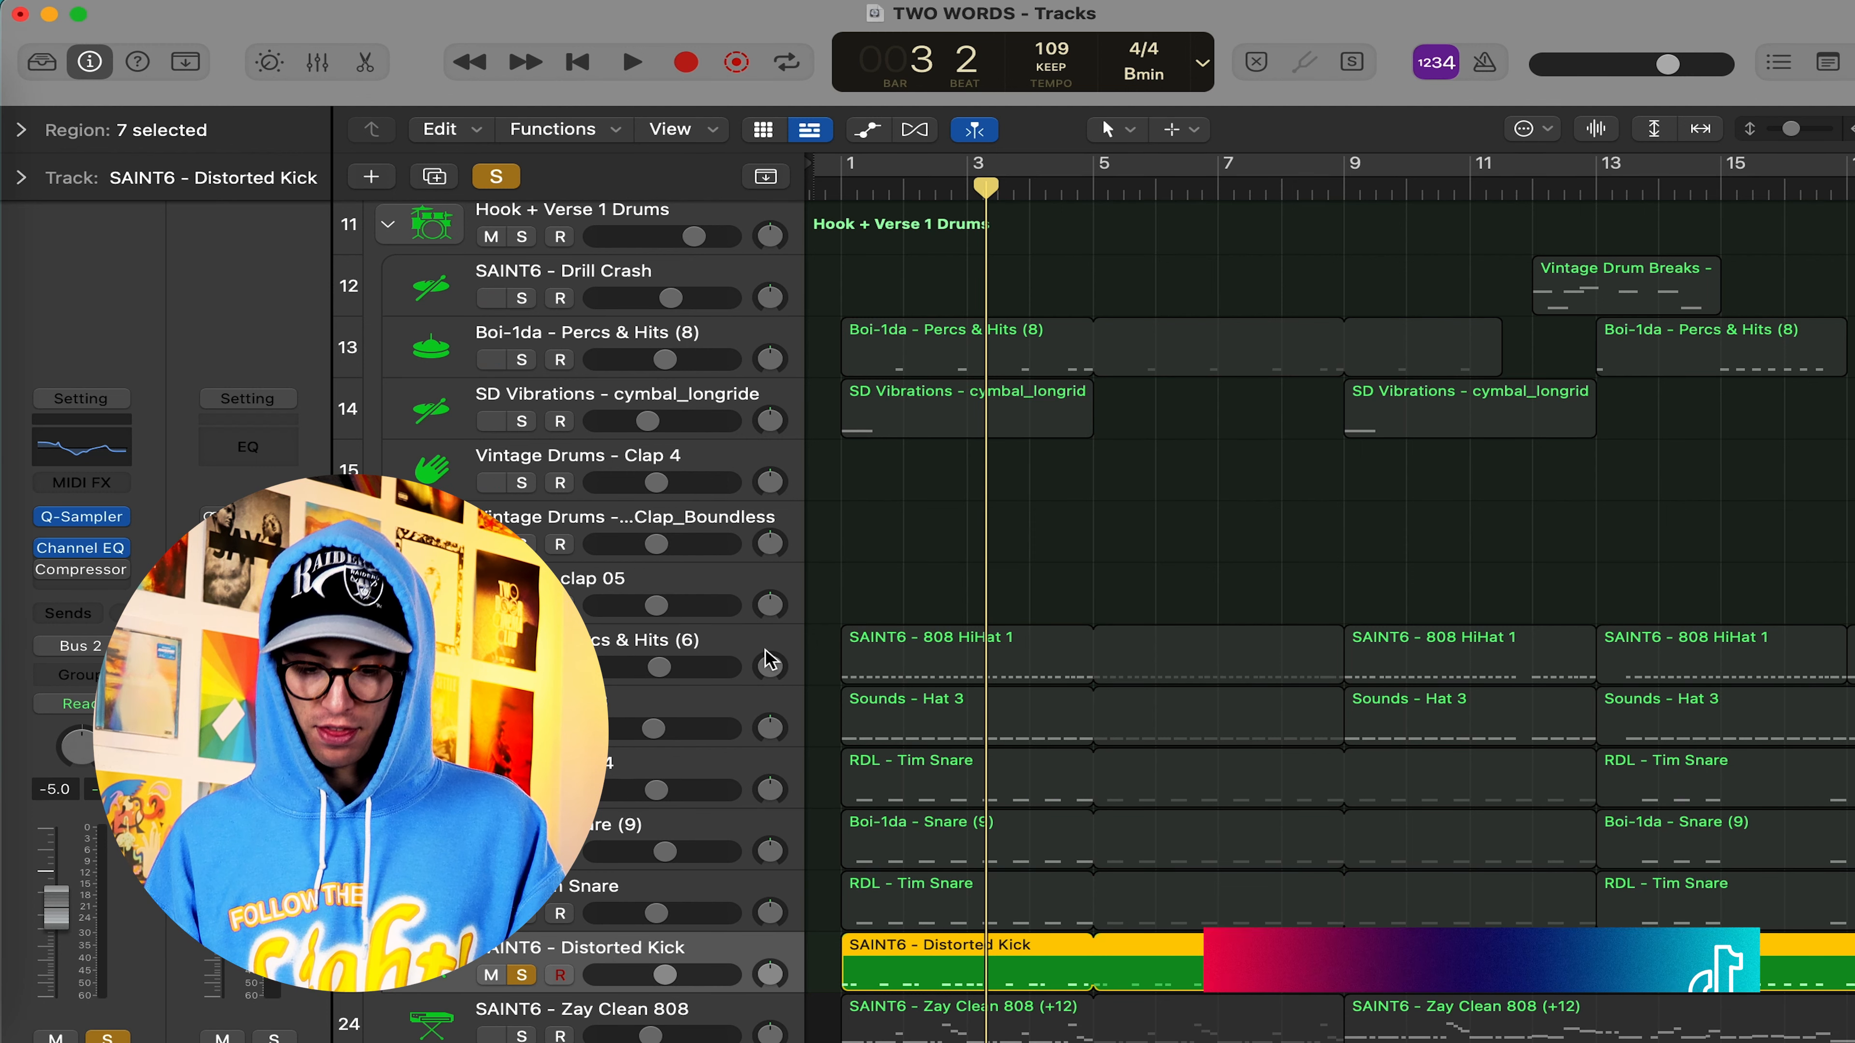
pyautogui.press('s')
# Place the playhead at bar 26 and solo the Vintage Drums - Clap 4, Vintage Drums - SD_Clap_Boundless and Sounds - clap 05 tracks
pyautogui.hscroll(10, 1274, 552)
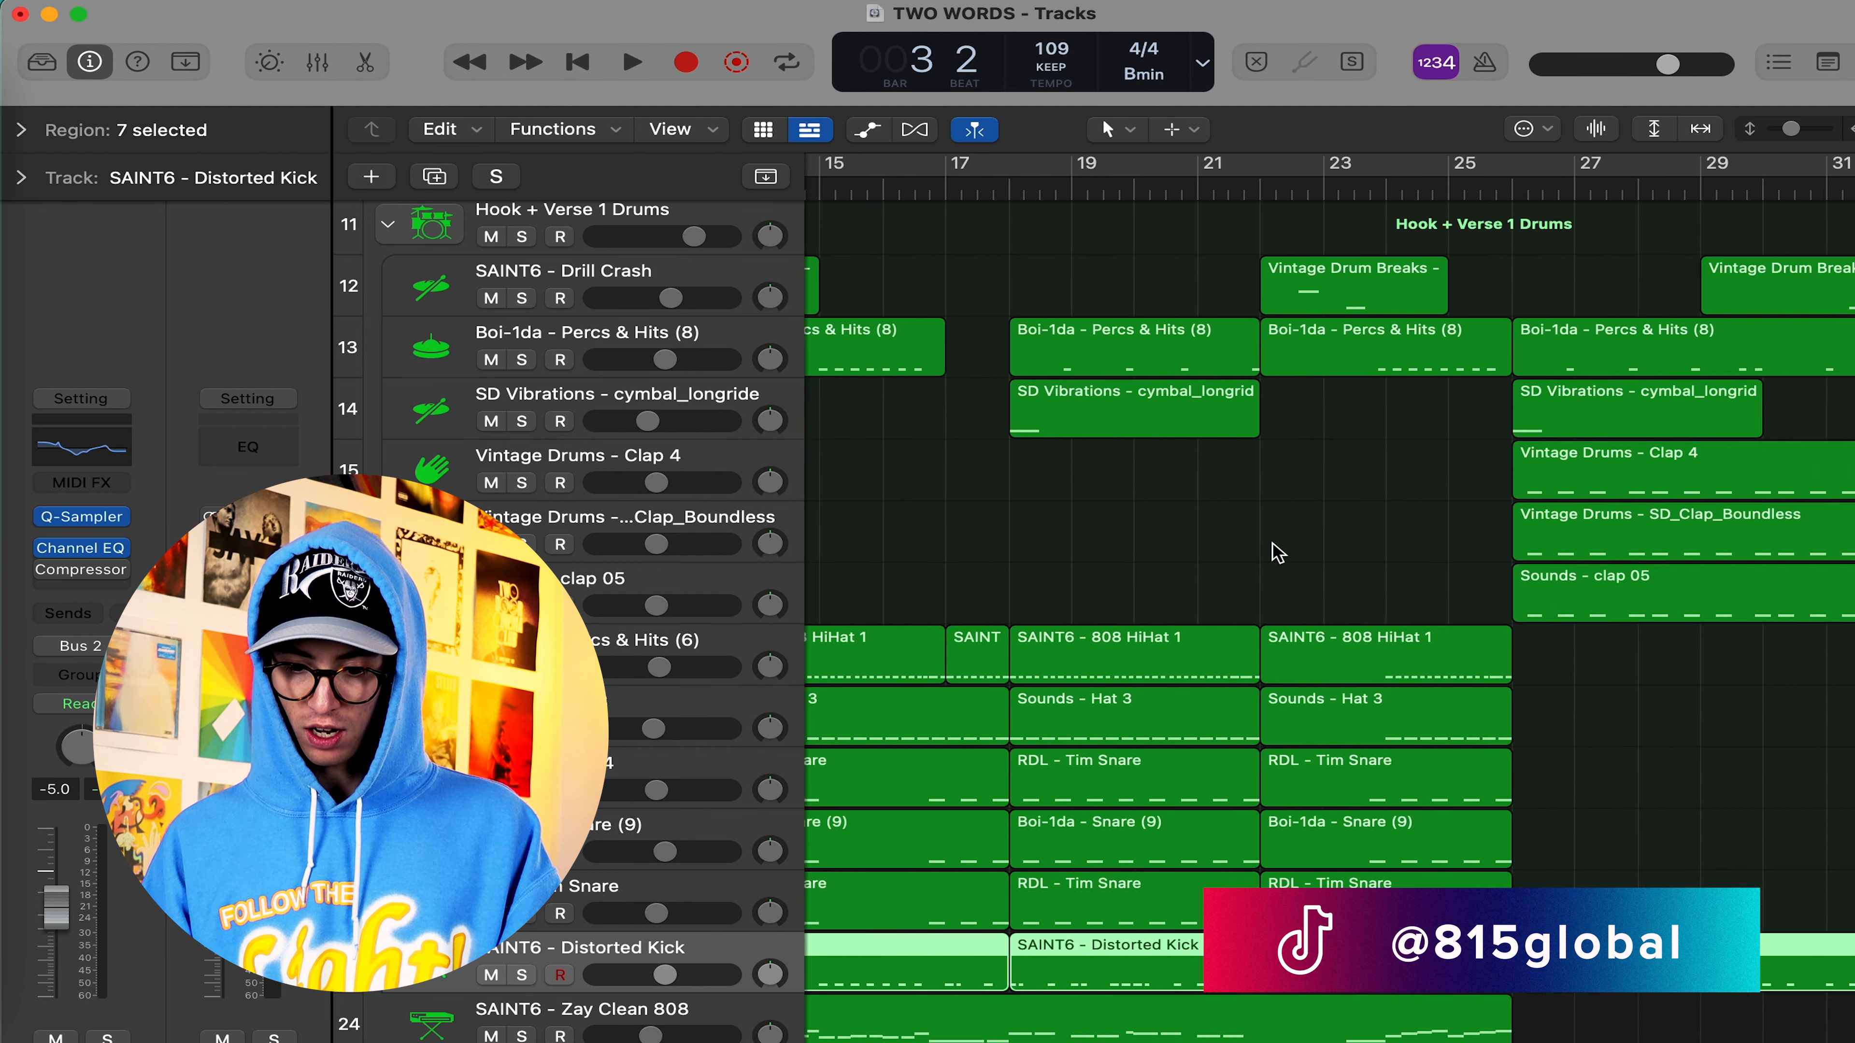
pyautogui.click(1039, 188)
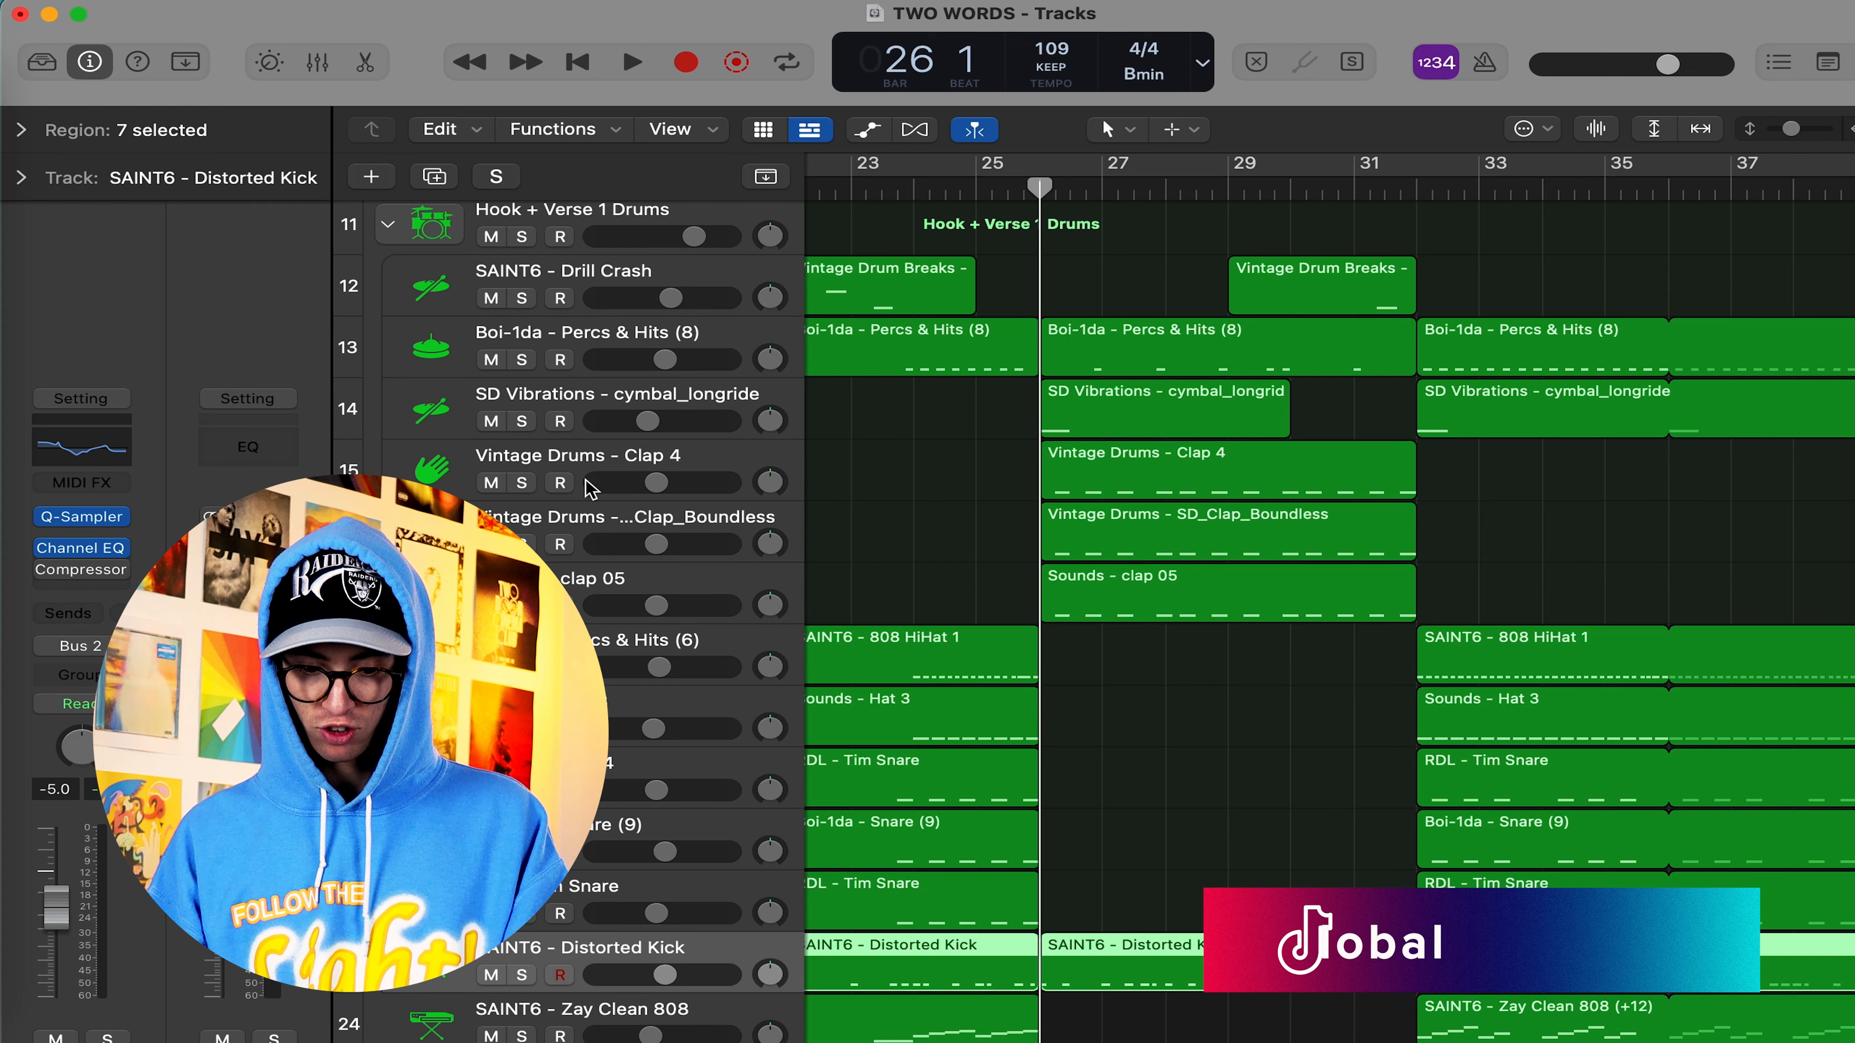
pyautogui.click(523, 484)
pyautogui.click(521, 544)
pyautogui.click(521, 606)
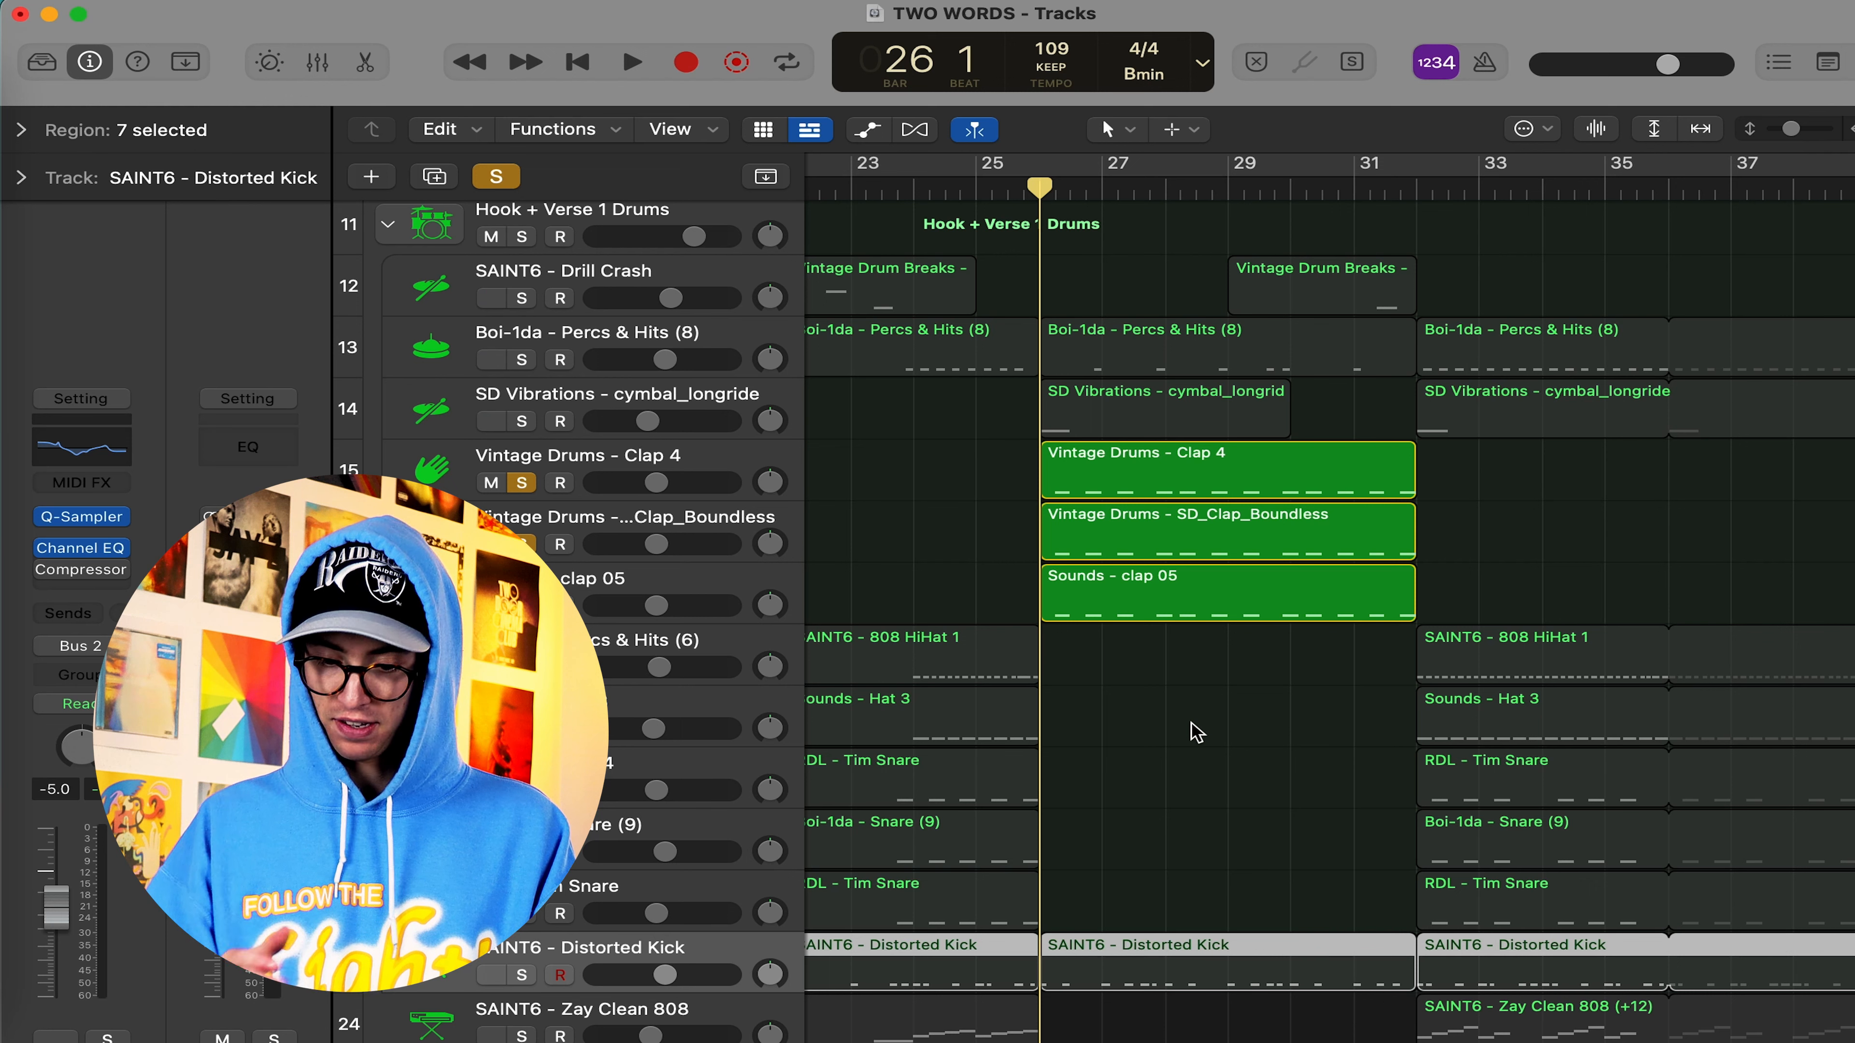
# Play the three soloed clap tracks from bar 26 to bar 28, and clear all solos
pyautogui.press('space')
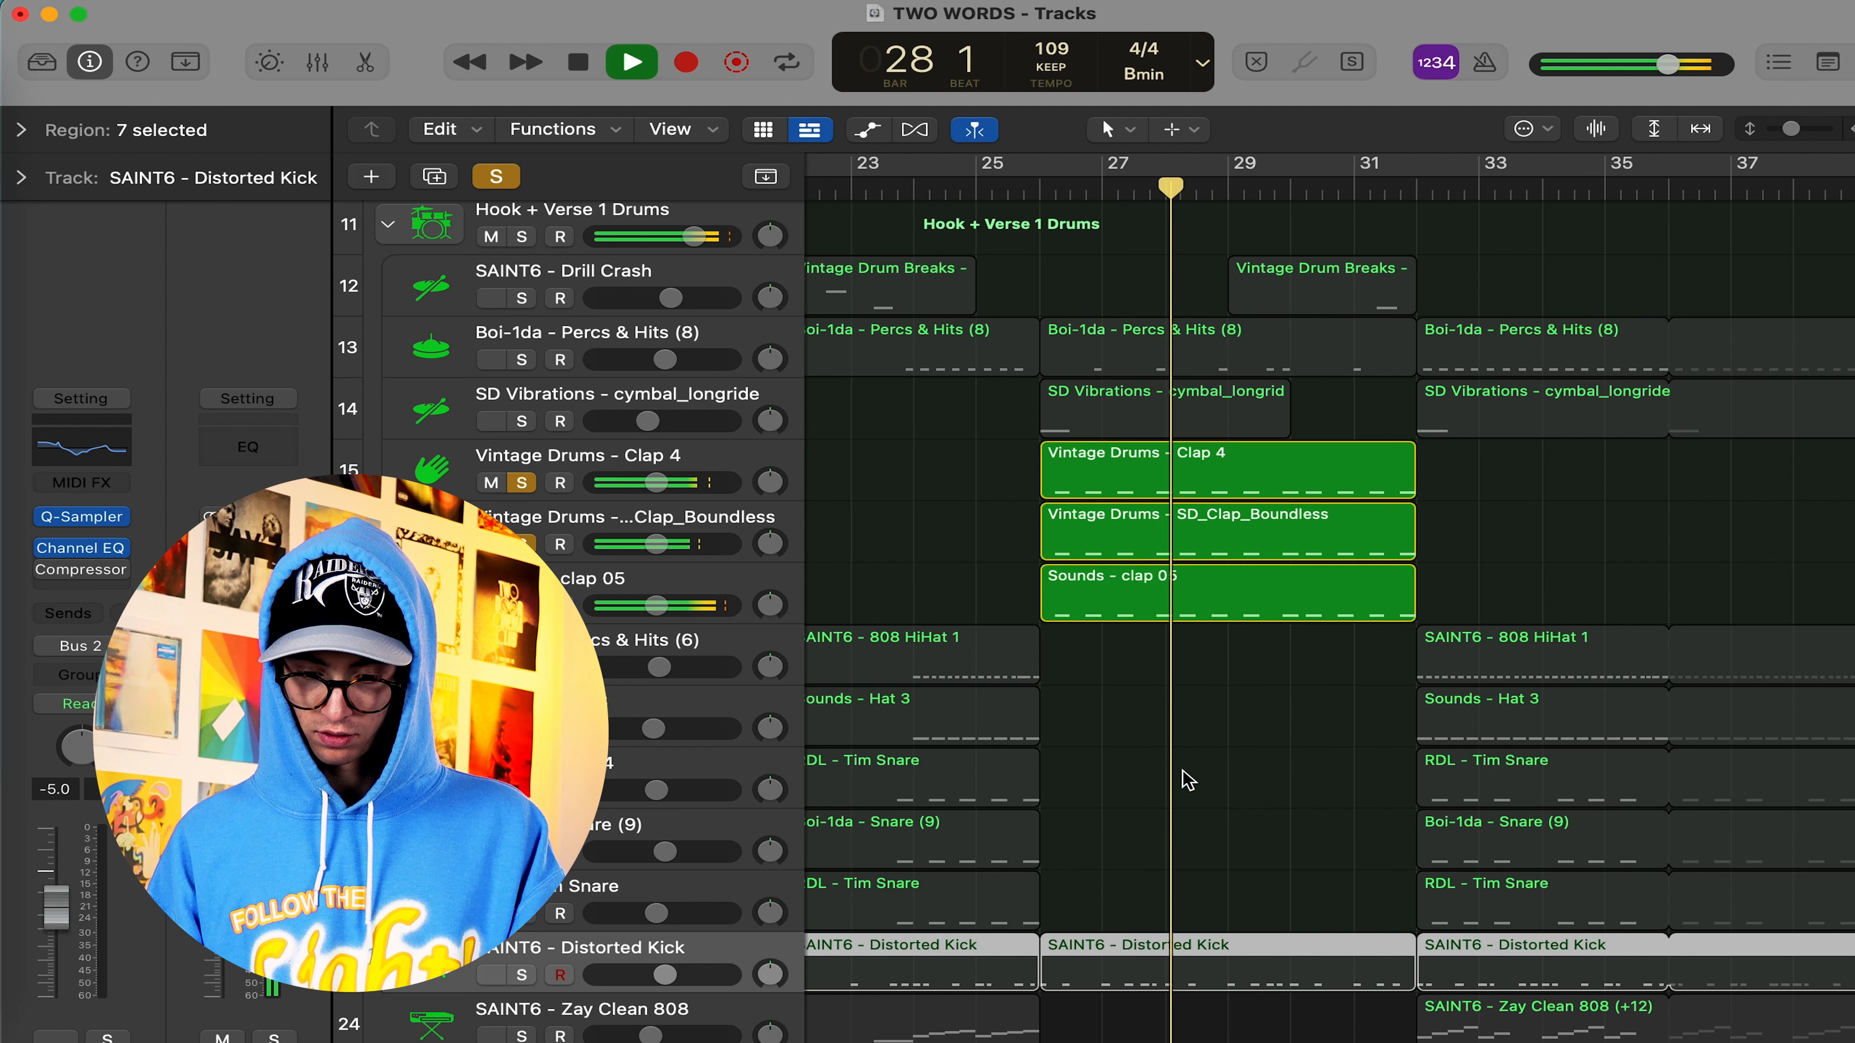
pyautogui.press('space')
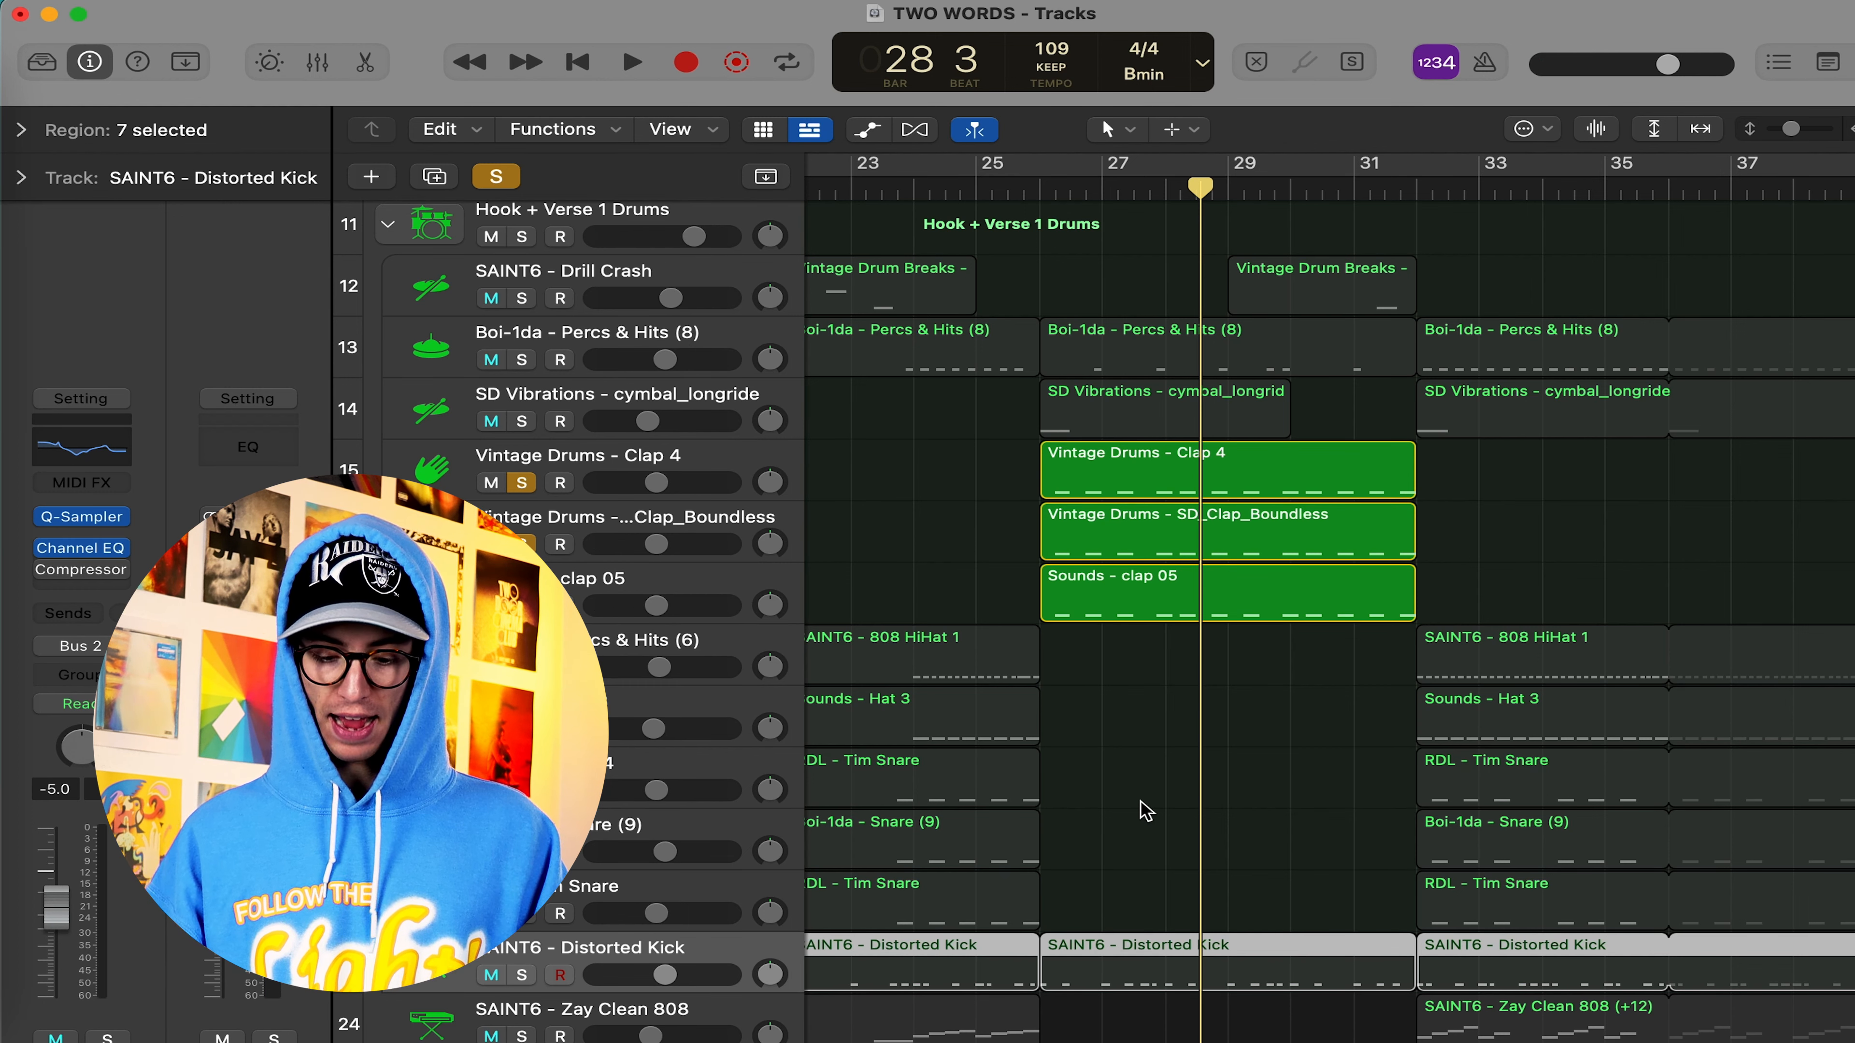
pyautogui.click(497, 178)
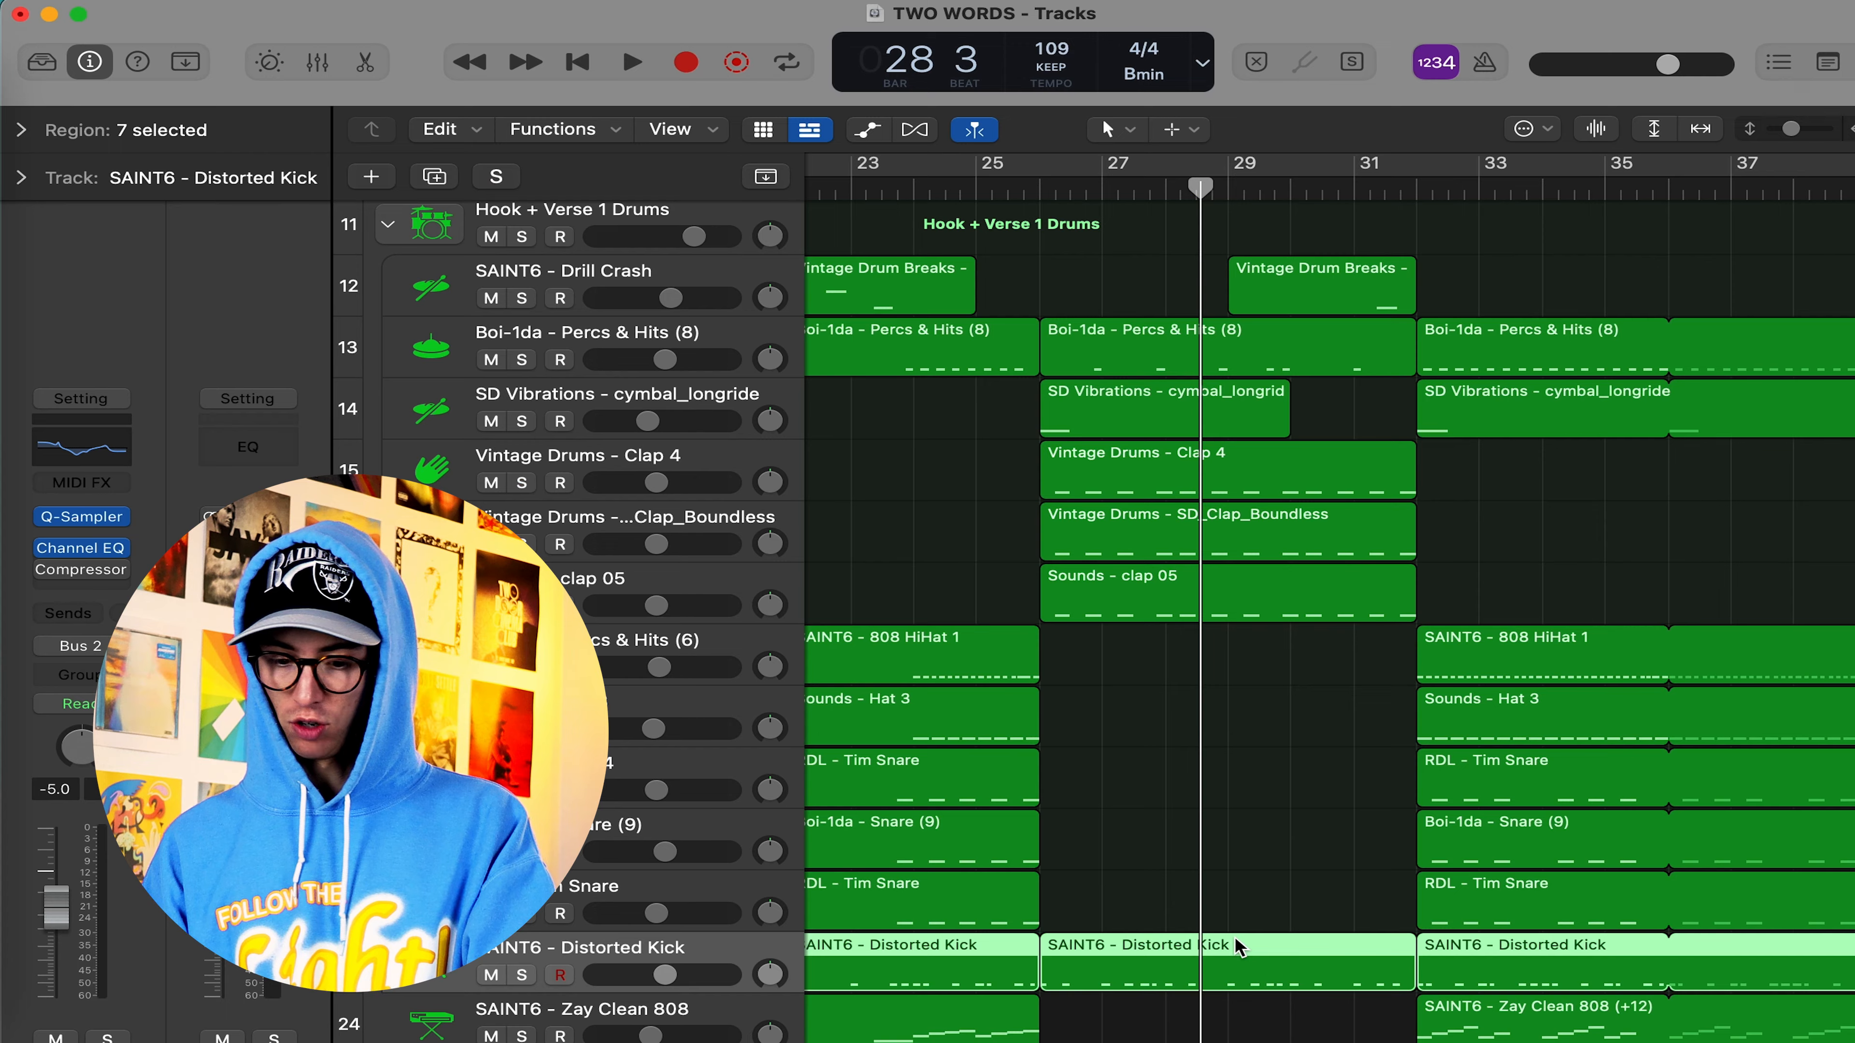
# Examine the arrangement of the hook and first verse drum regions between bar 1 and about bar 35
pyautogui.hscroll(-5, 1236, 944)
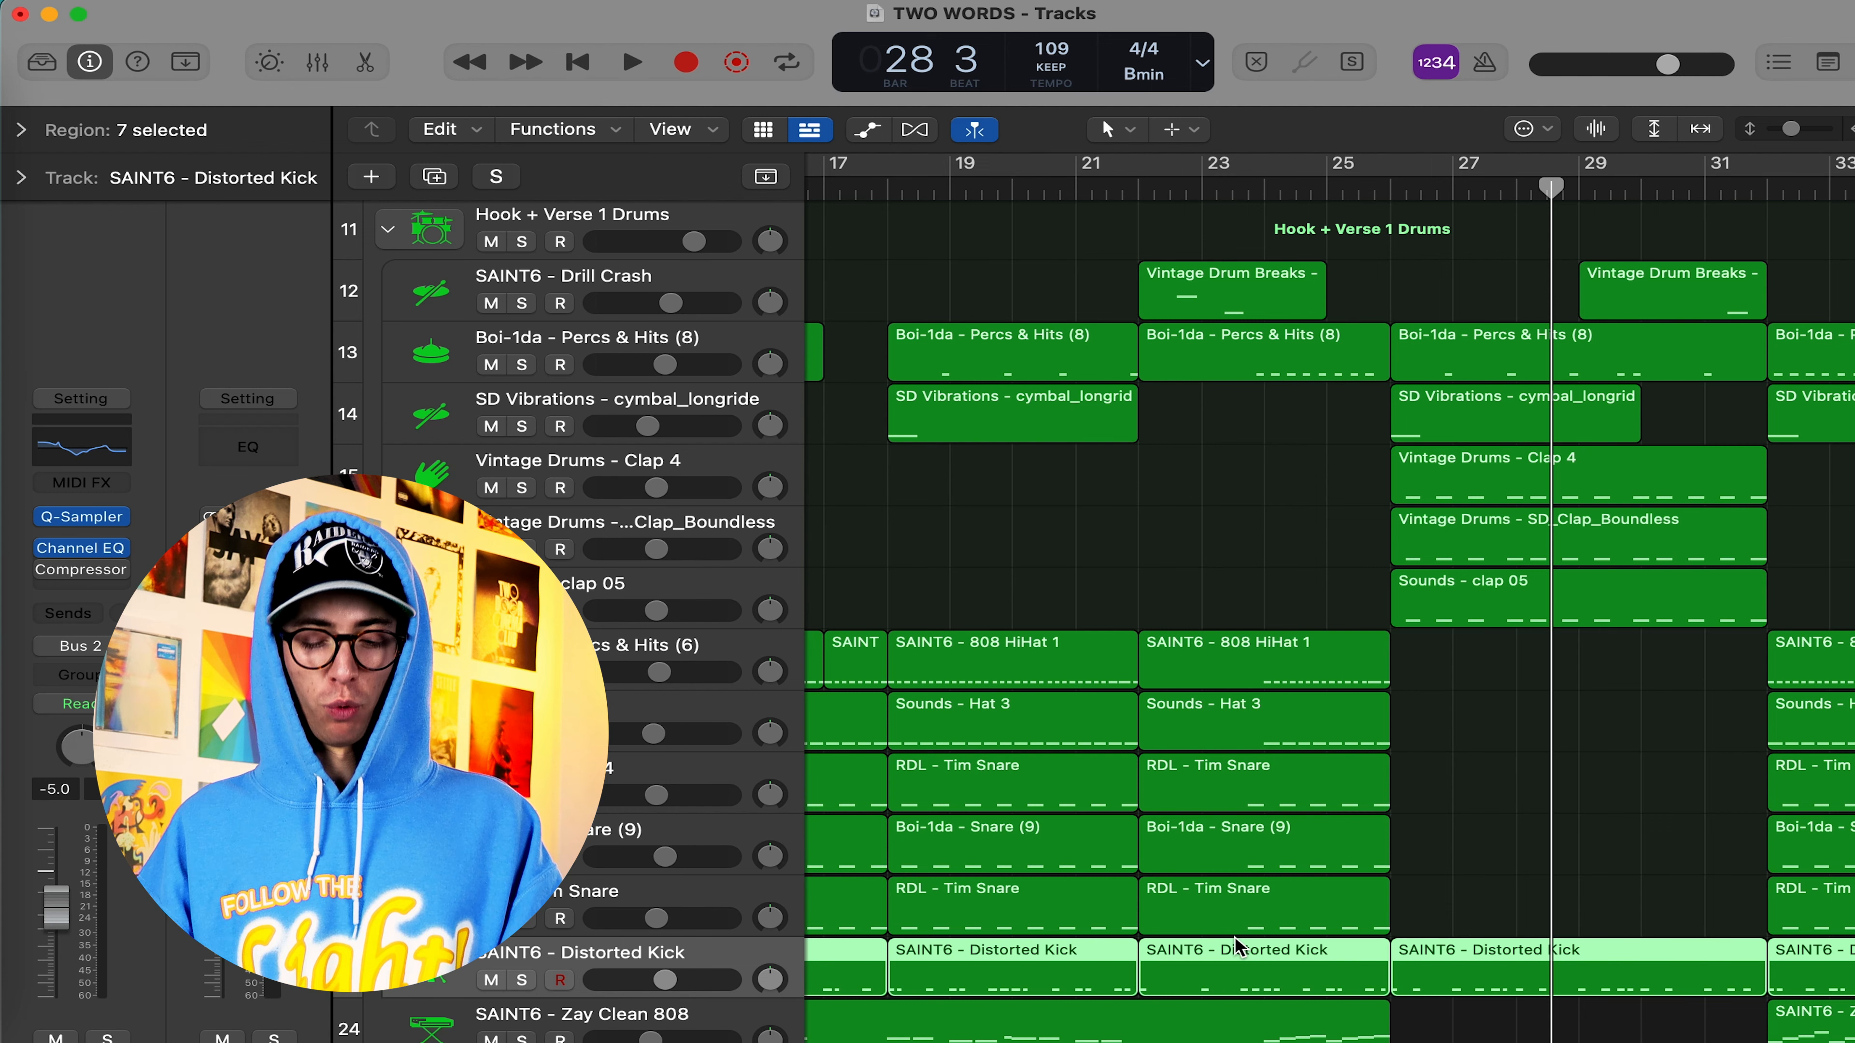
pyautogui.hscroll(-1, 1005, 558)
pyautogui.hscroll(-5, 1052, 618)
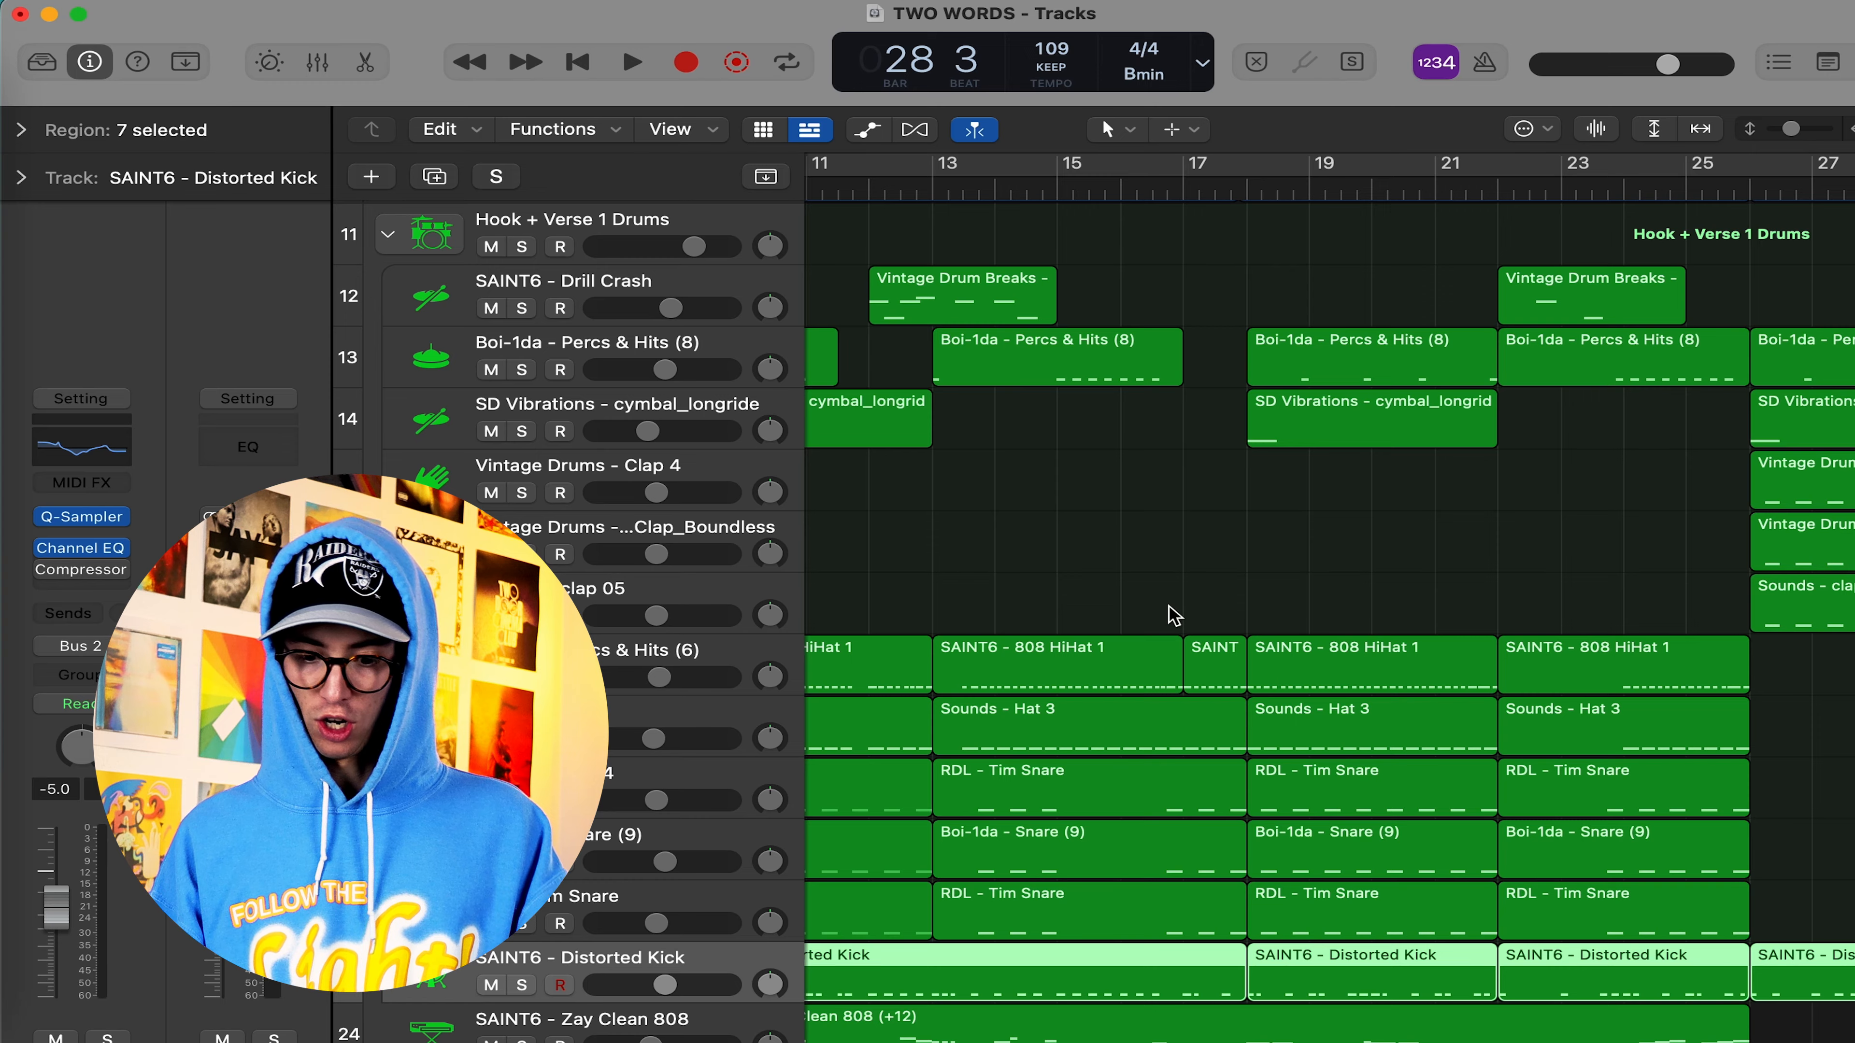
pyautogui.hscroll(6, 1232, 456)
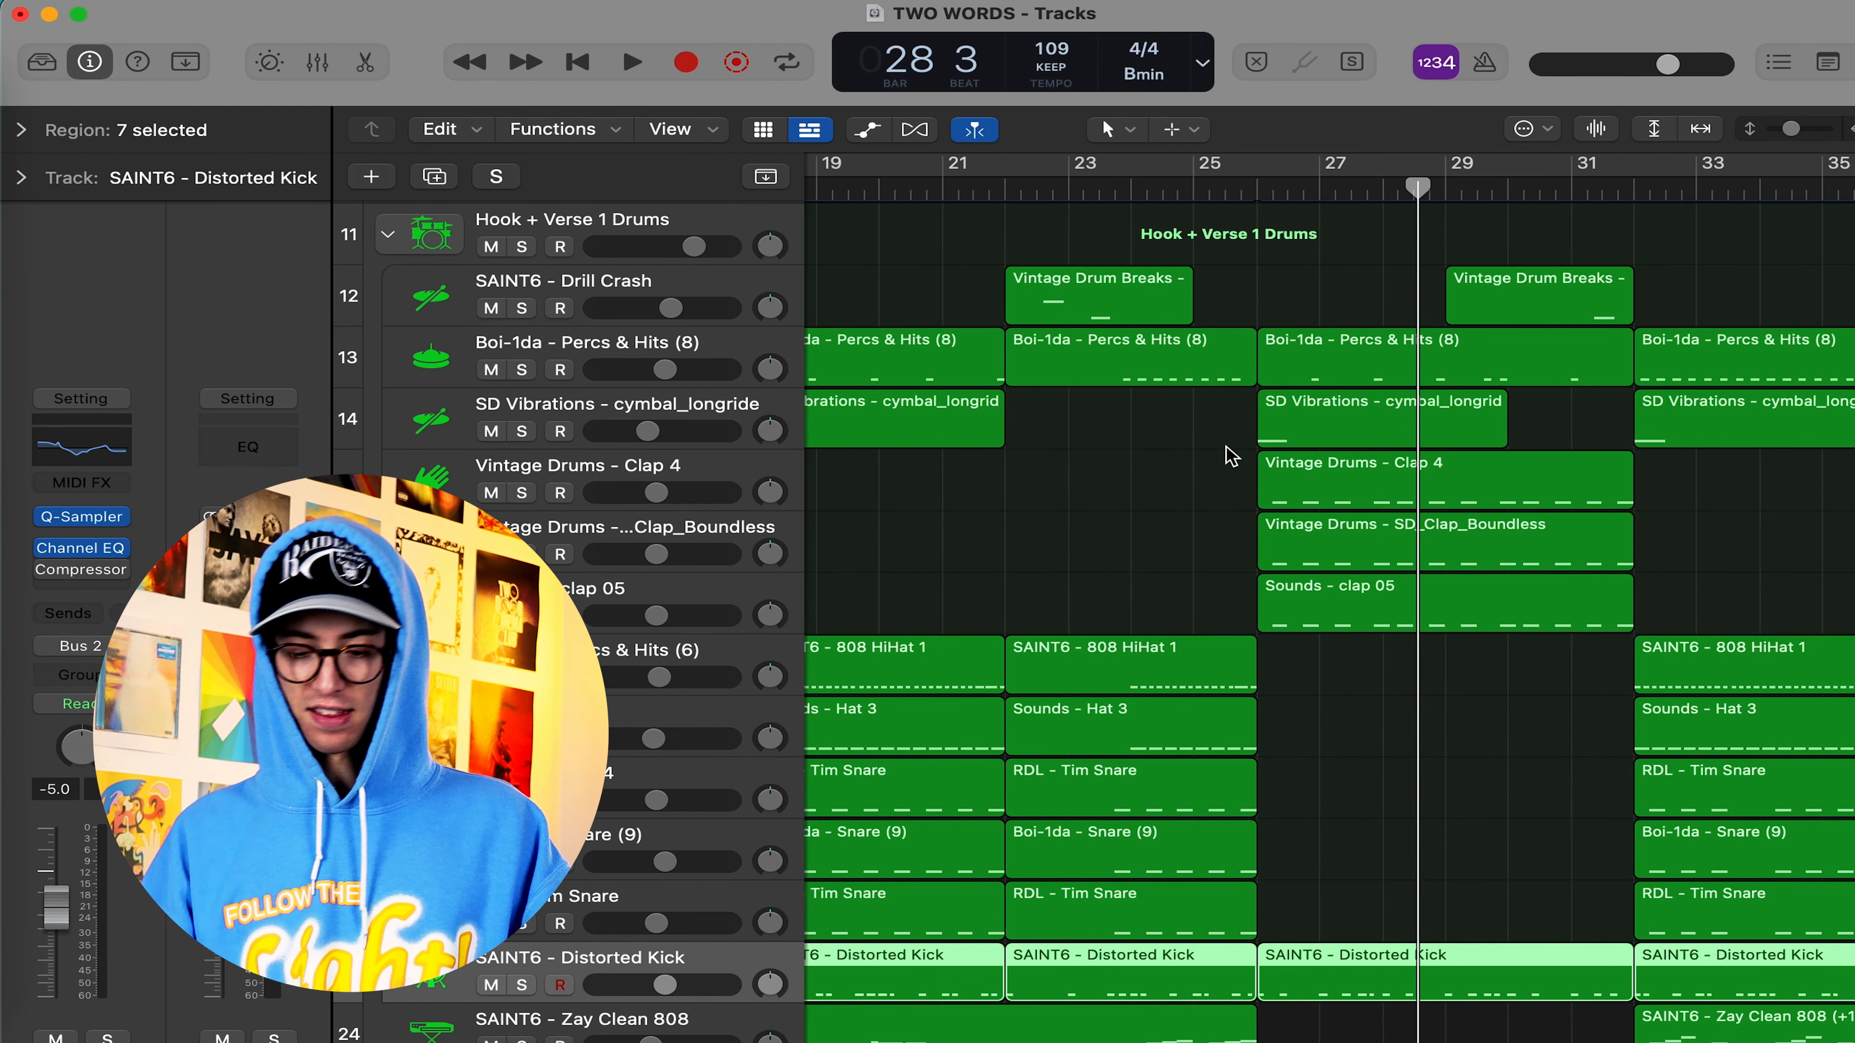
pyautogui.hscroll(-5, 1043, 576)
pyautogui.scroll(-2, 1045, 573)
pyautogui.hscroll(-10, 1041, 576)
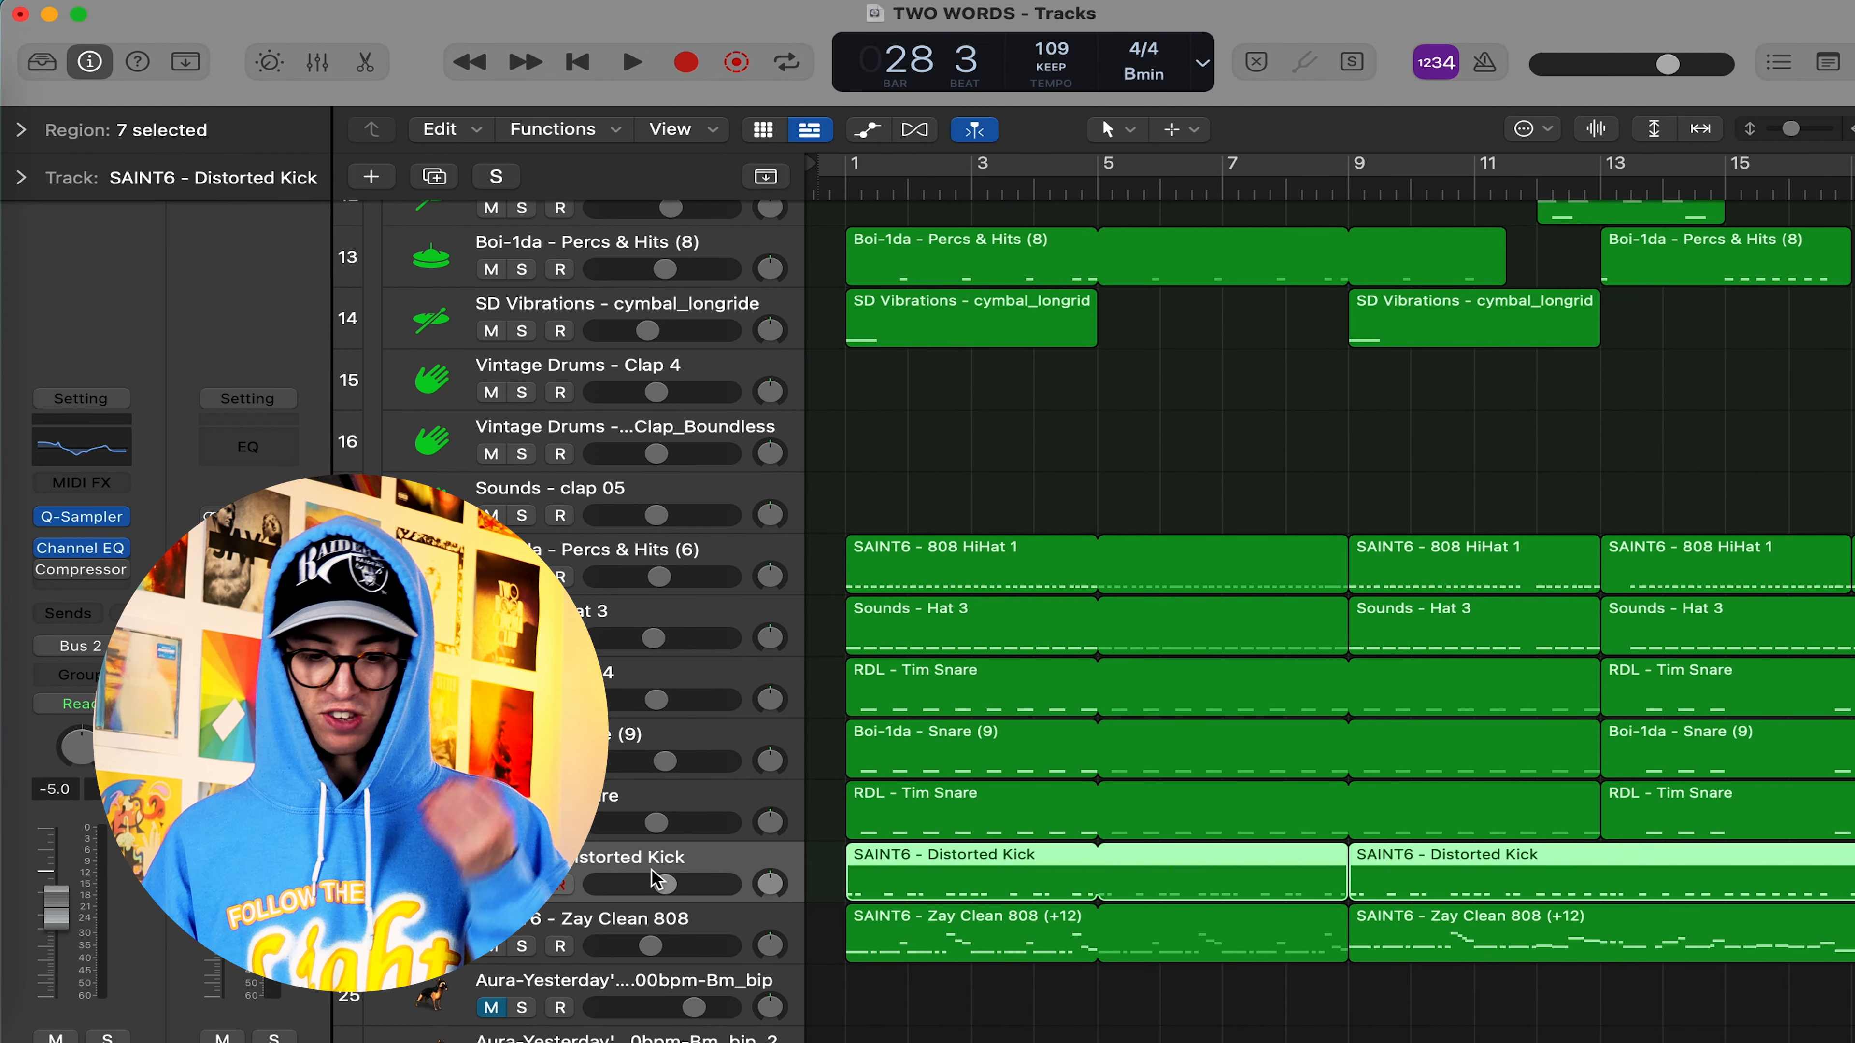
# Solo the SAINT6 - Zay Clean 808 track and play it from bar 1 to bar 5
pyautogui.click(571, 939)
pyautogui.press('s')
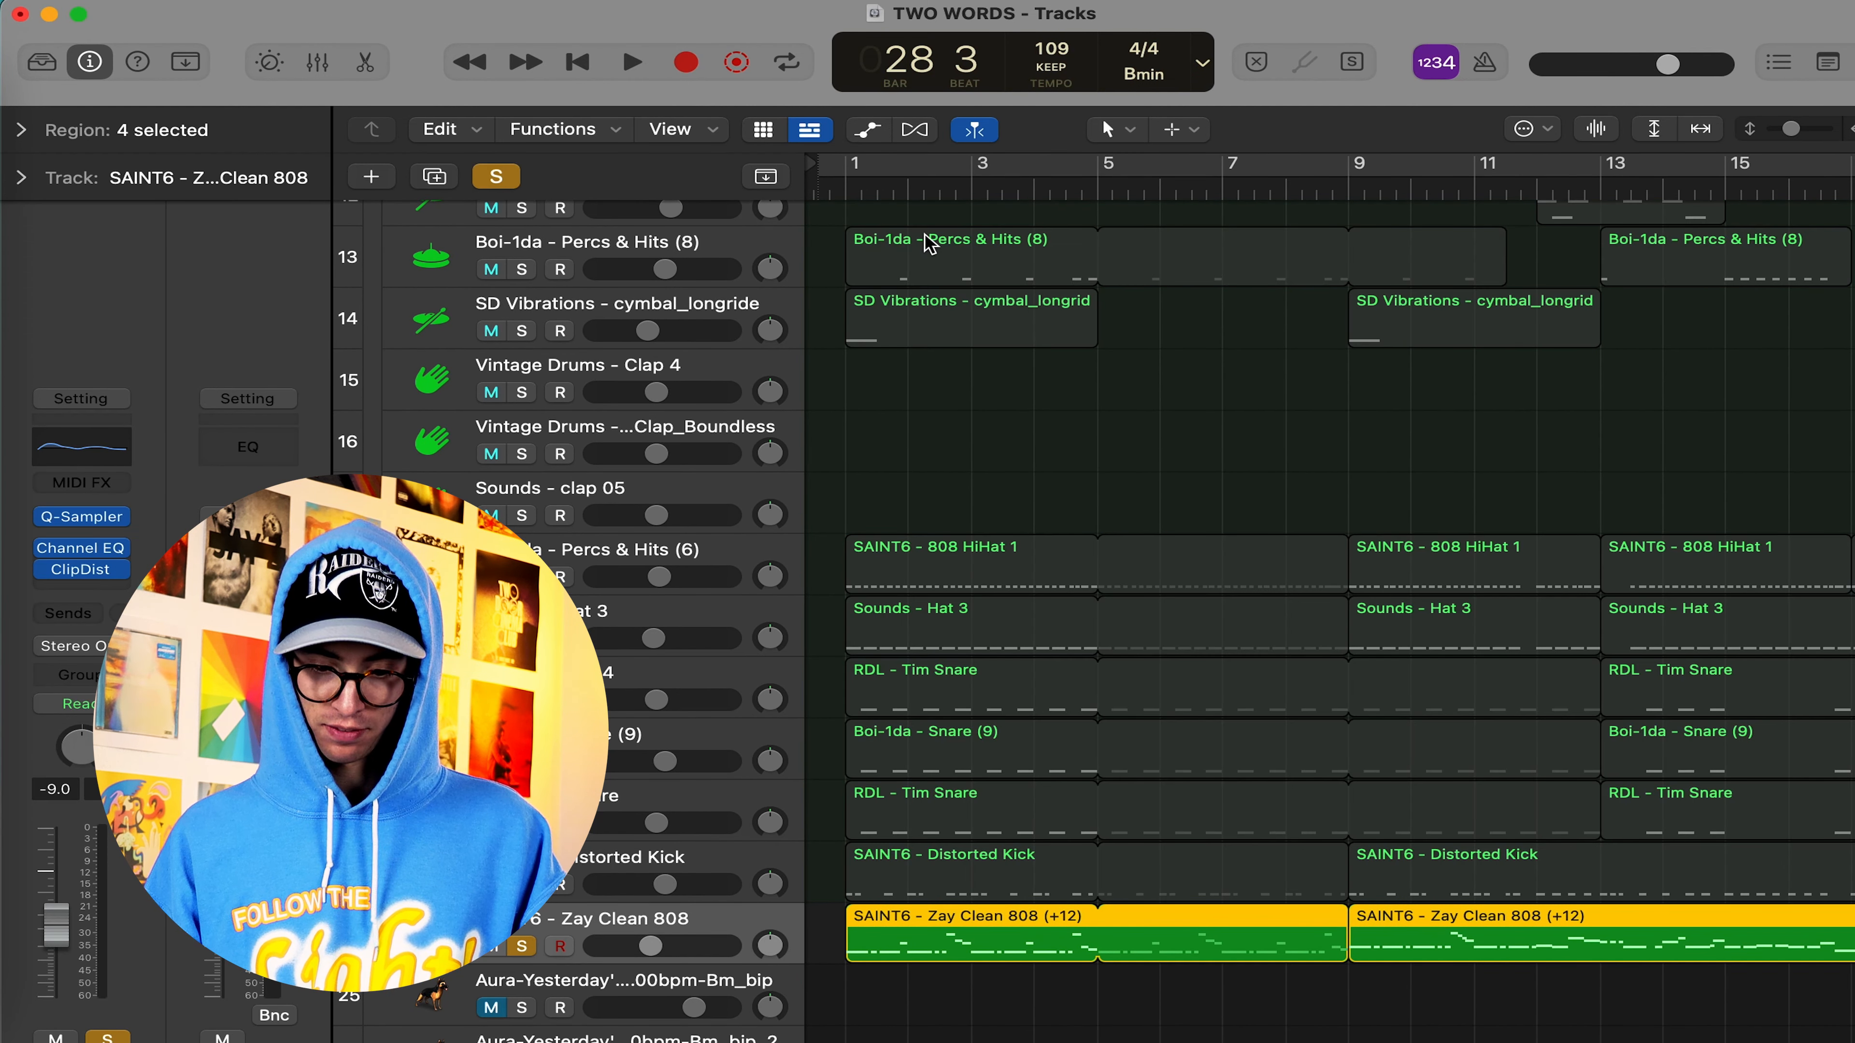
pyautogui.press('Return')
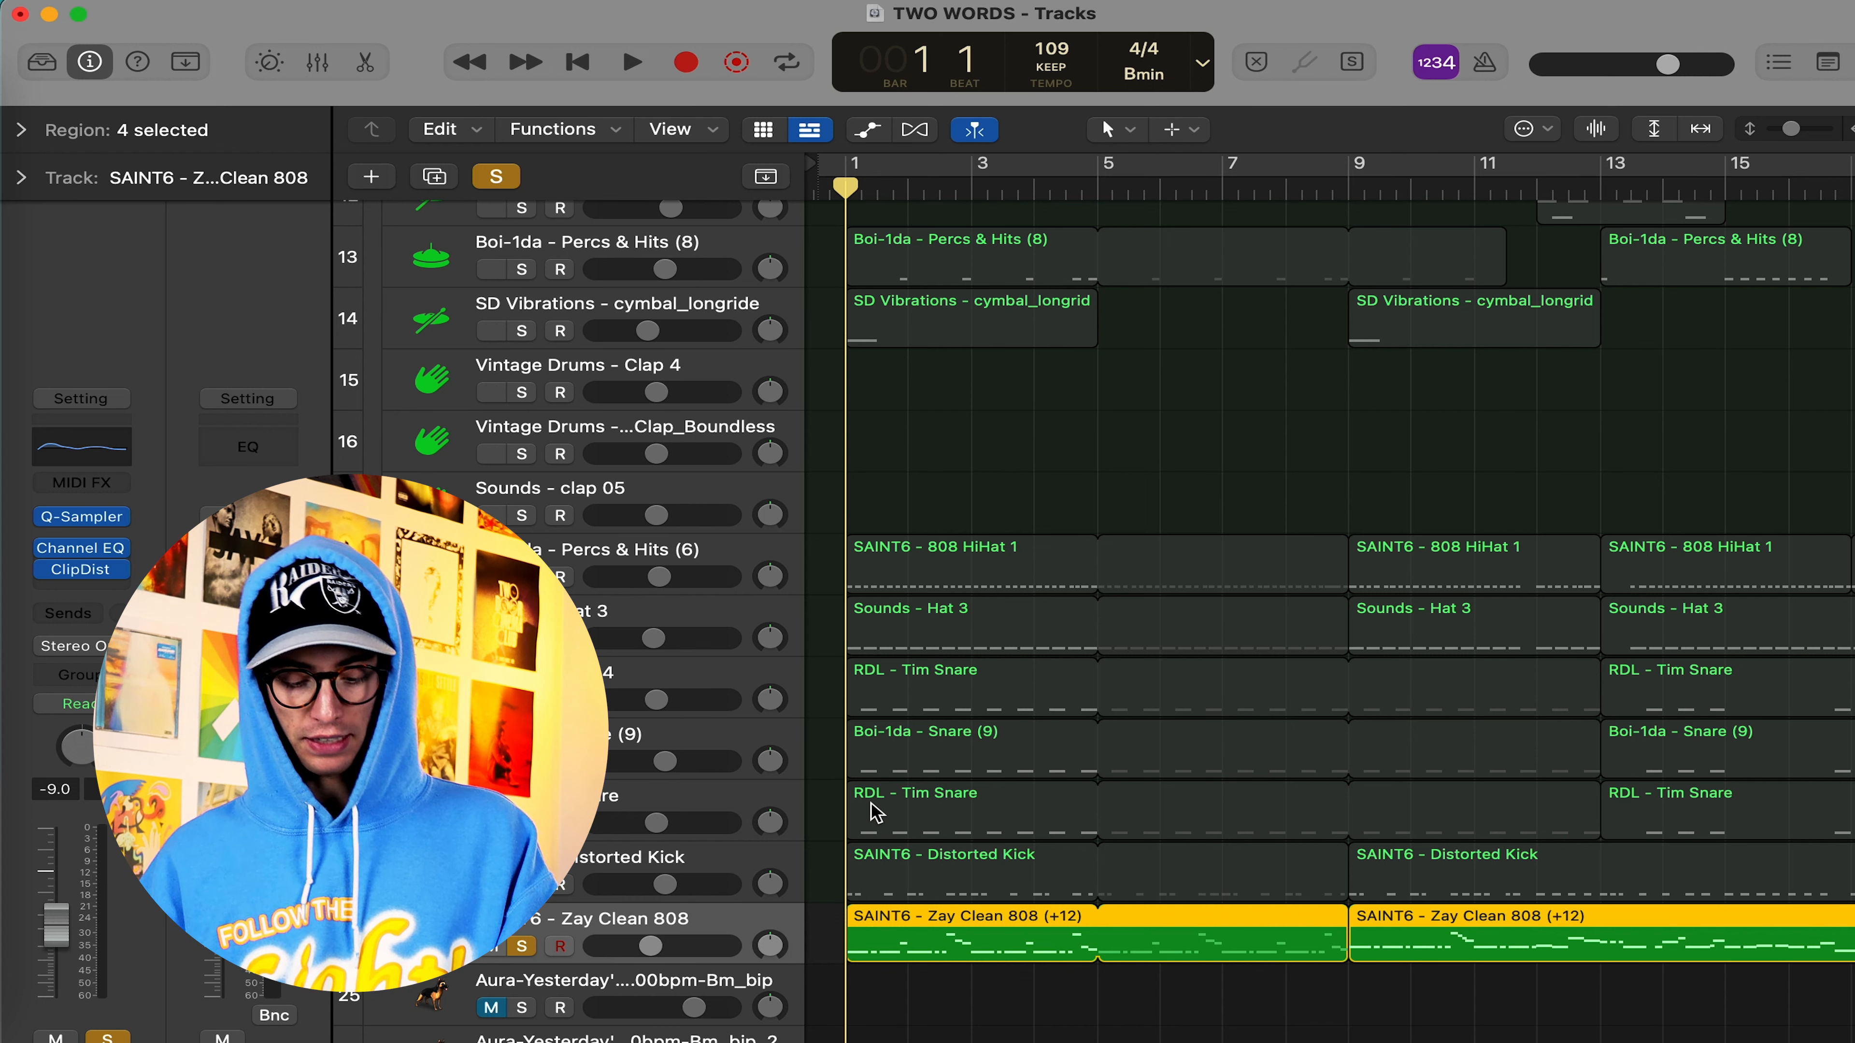
pyautogui.press('space')
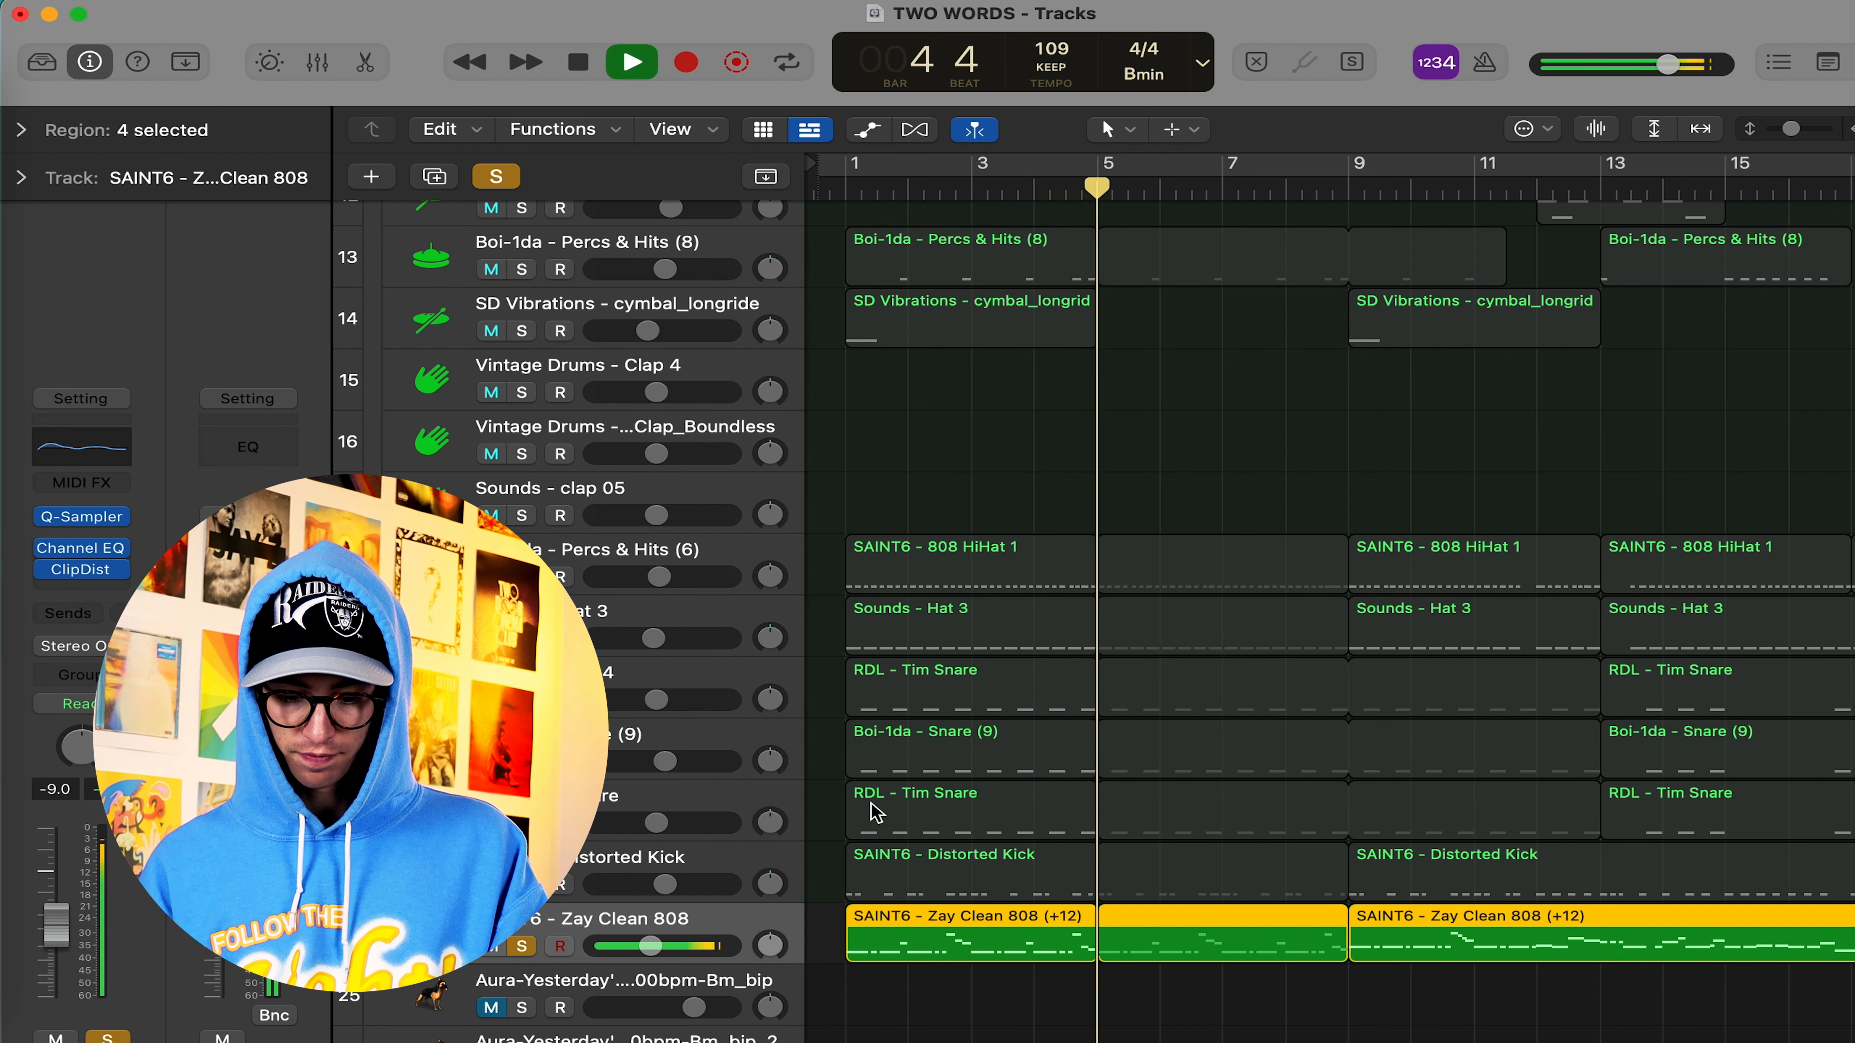
pyautogui.press('space')
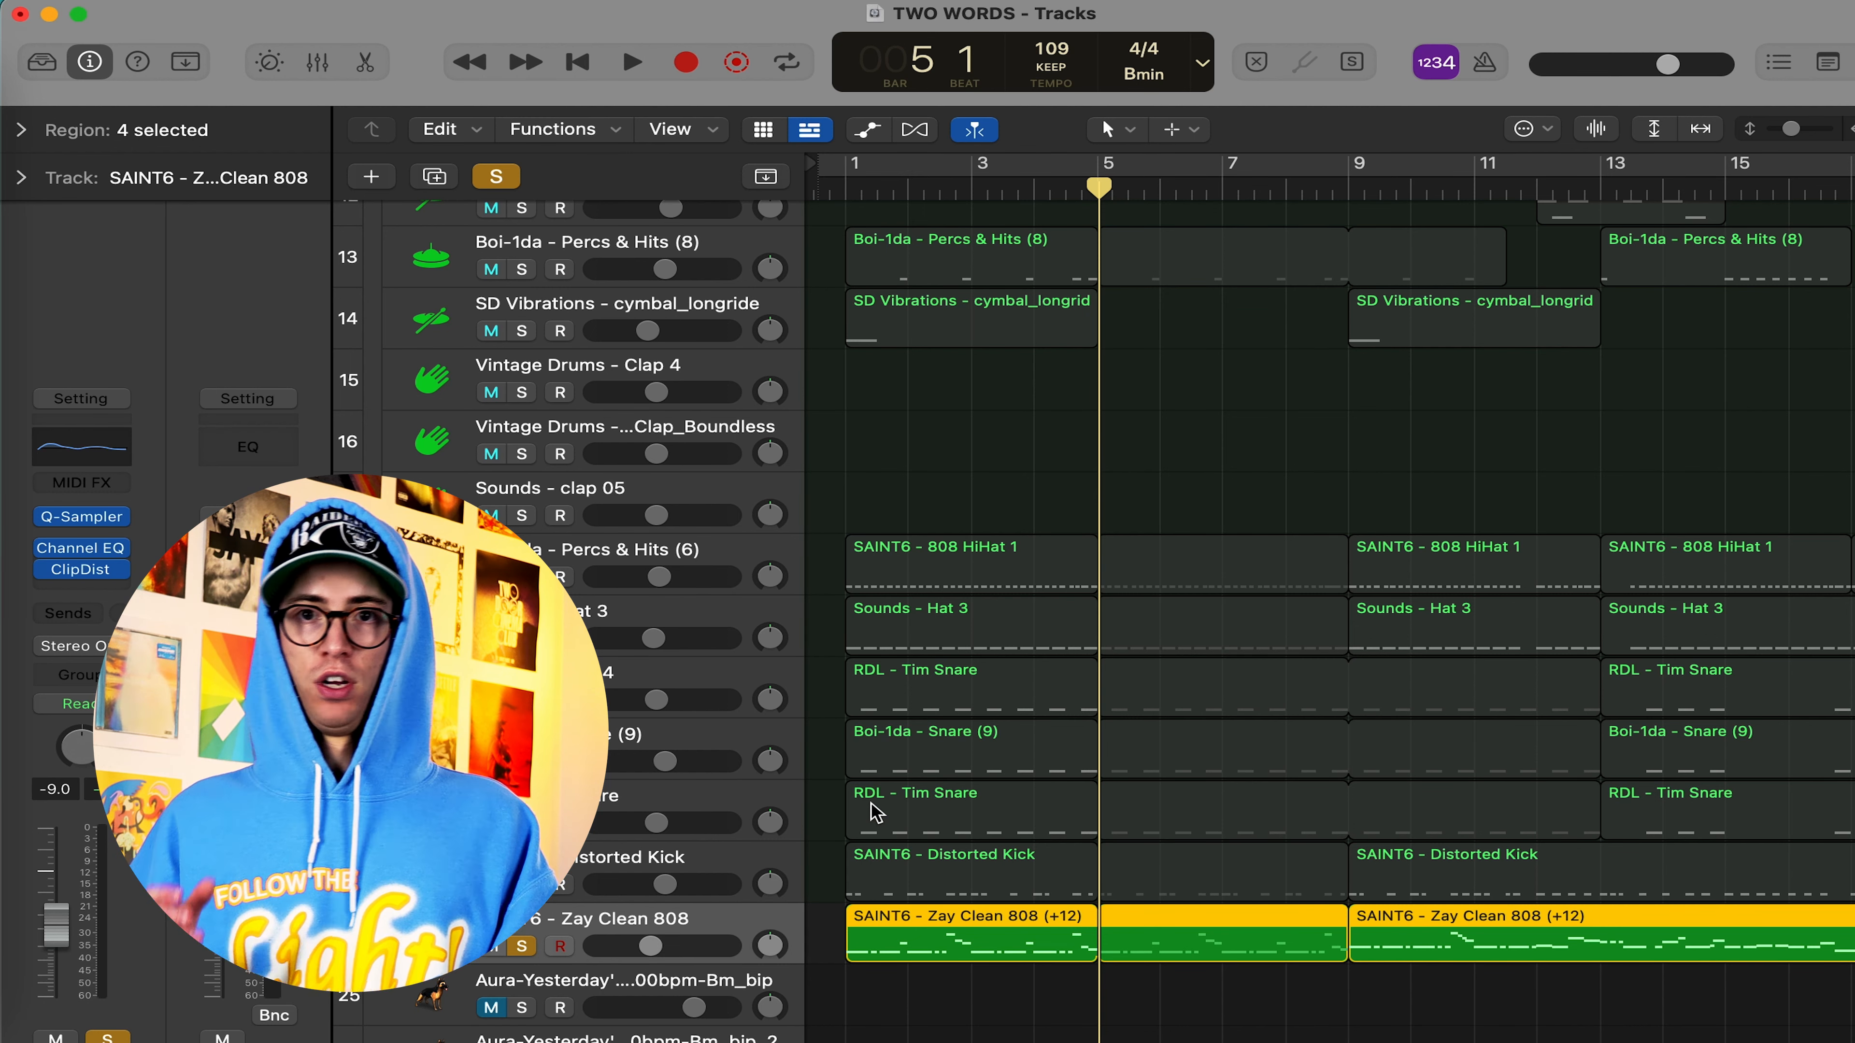
# Examine the Zay Clean 808 regions up to bar 26 and clear the solo
pyautogui.hscroll(2, 872, 801)
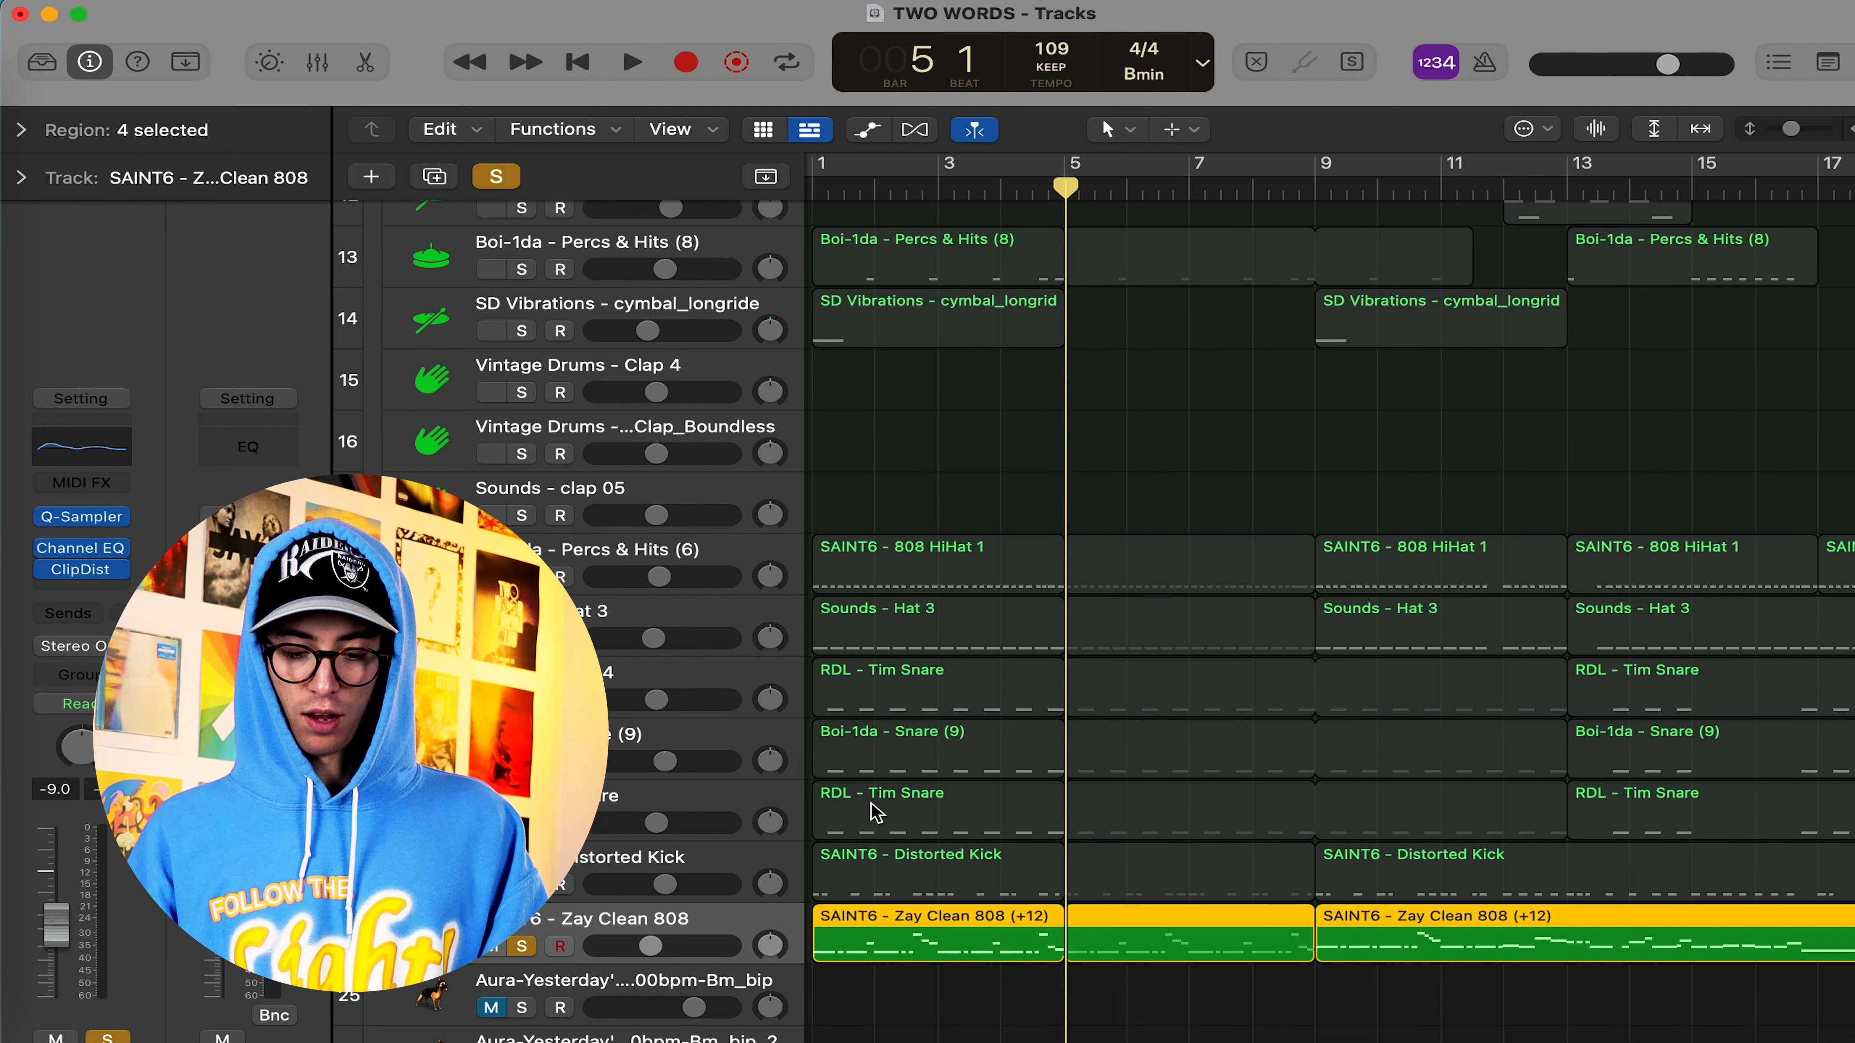
pyautogui.hscroll(-2, 1161, 923)
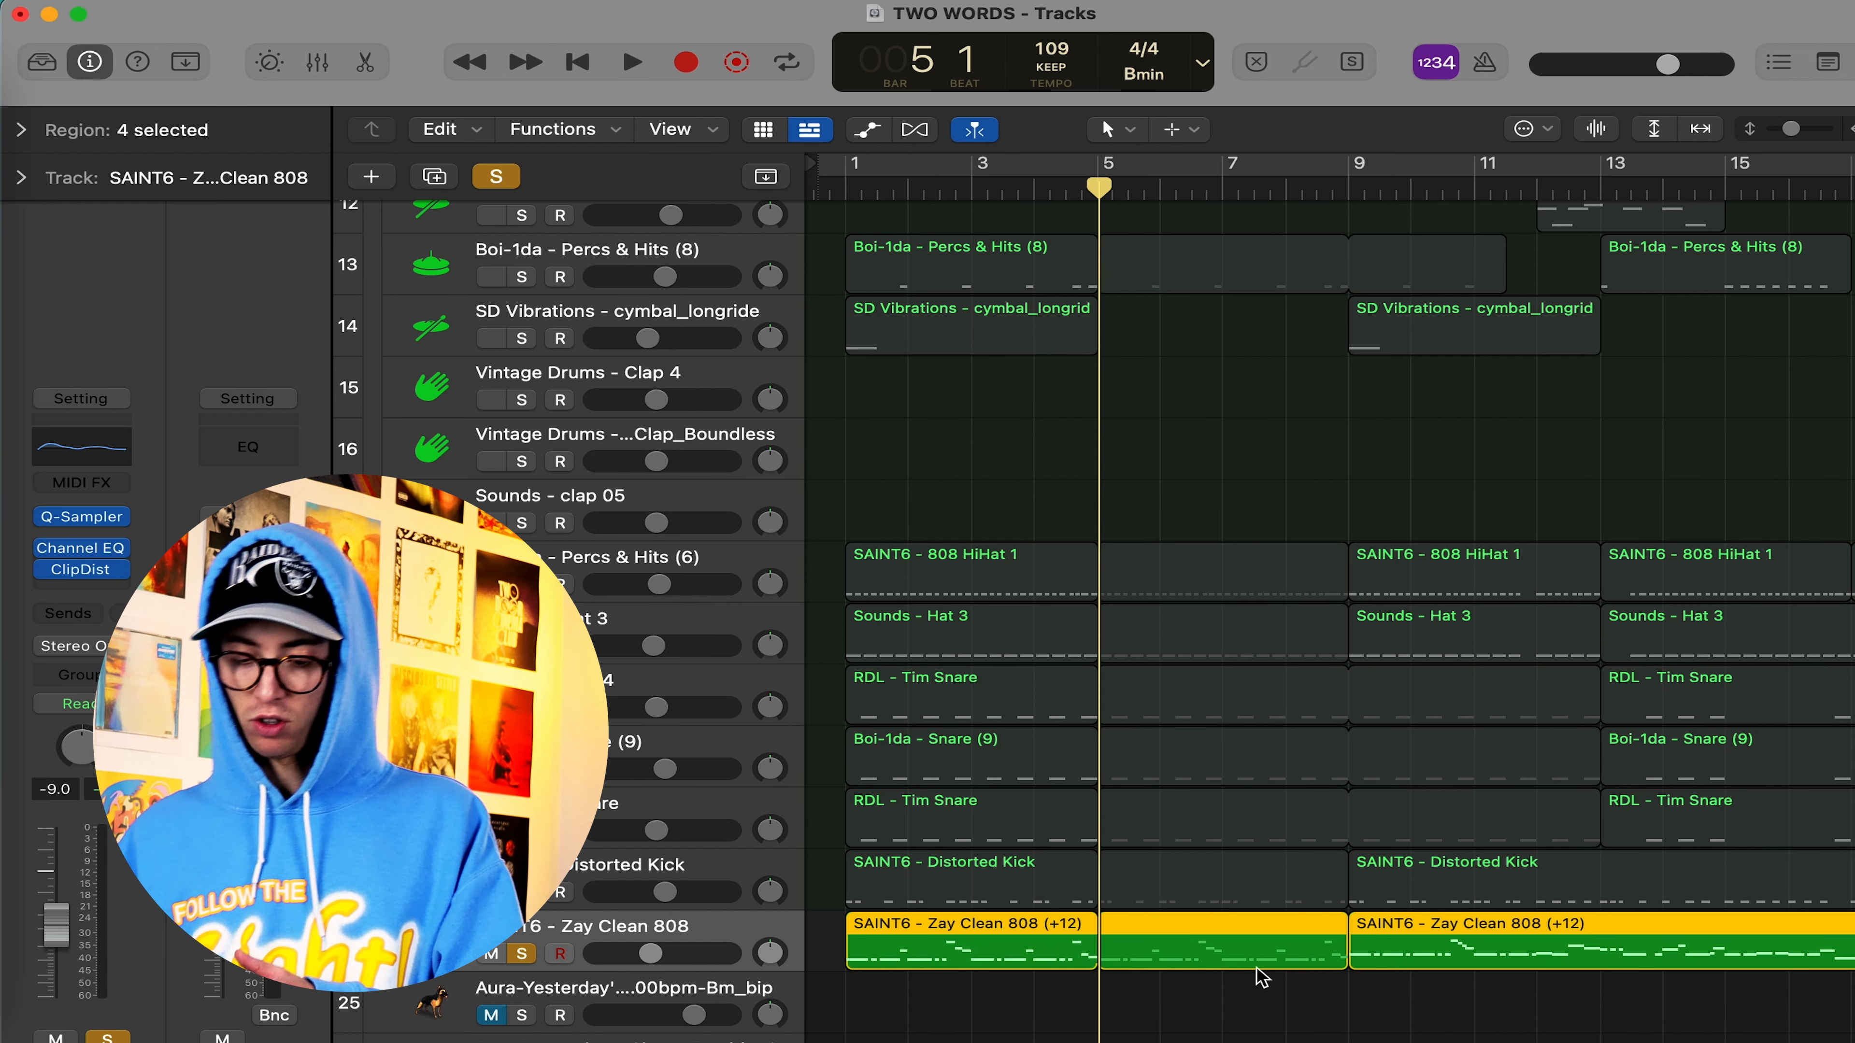
pyautogui.hscroll(2, 1257, 972)
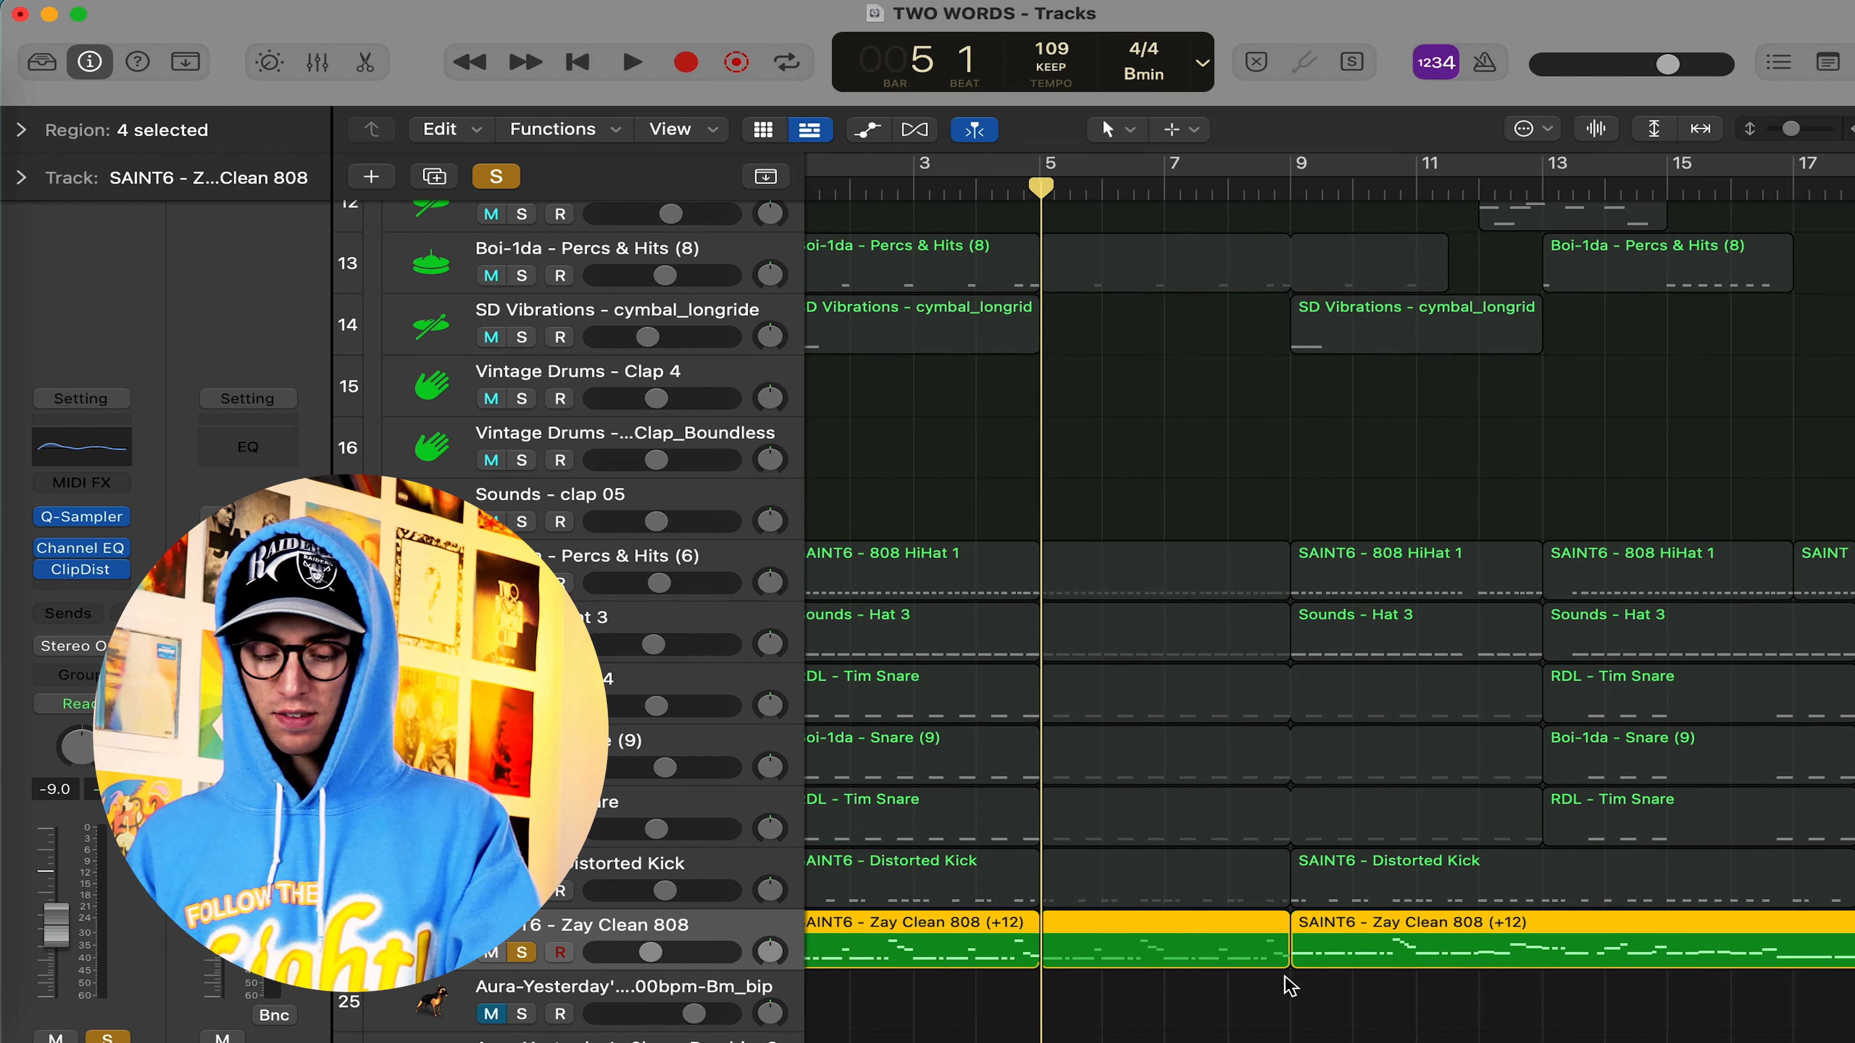
pyautogui.hscroll(8, 1290, 987)
pyautogui.hscroll(3, 1290, 986)
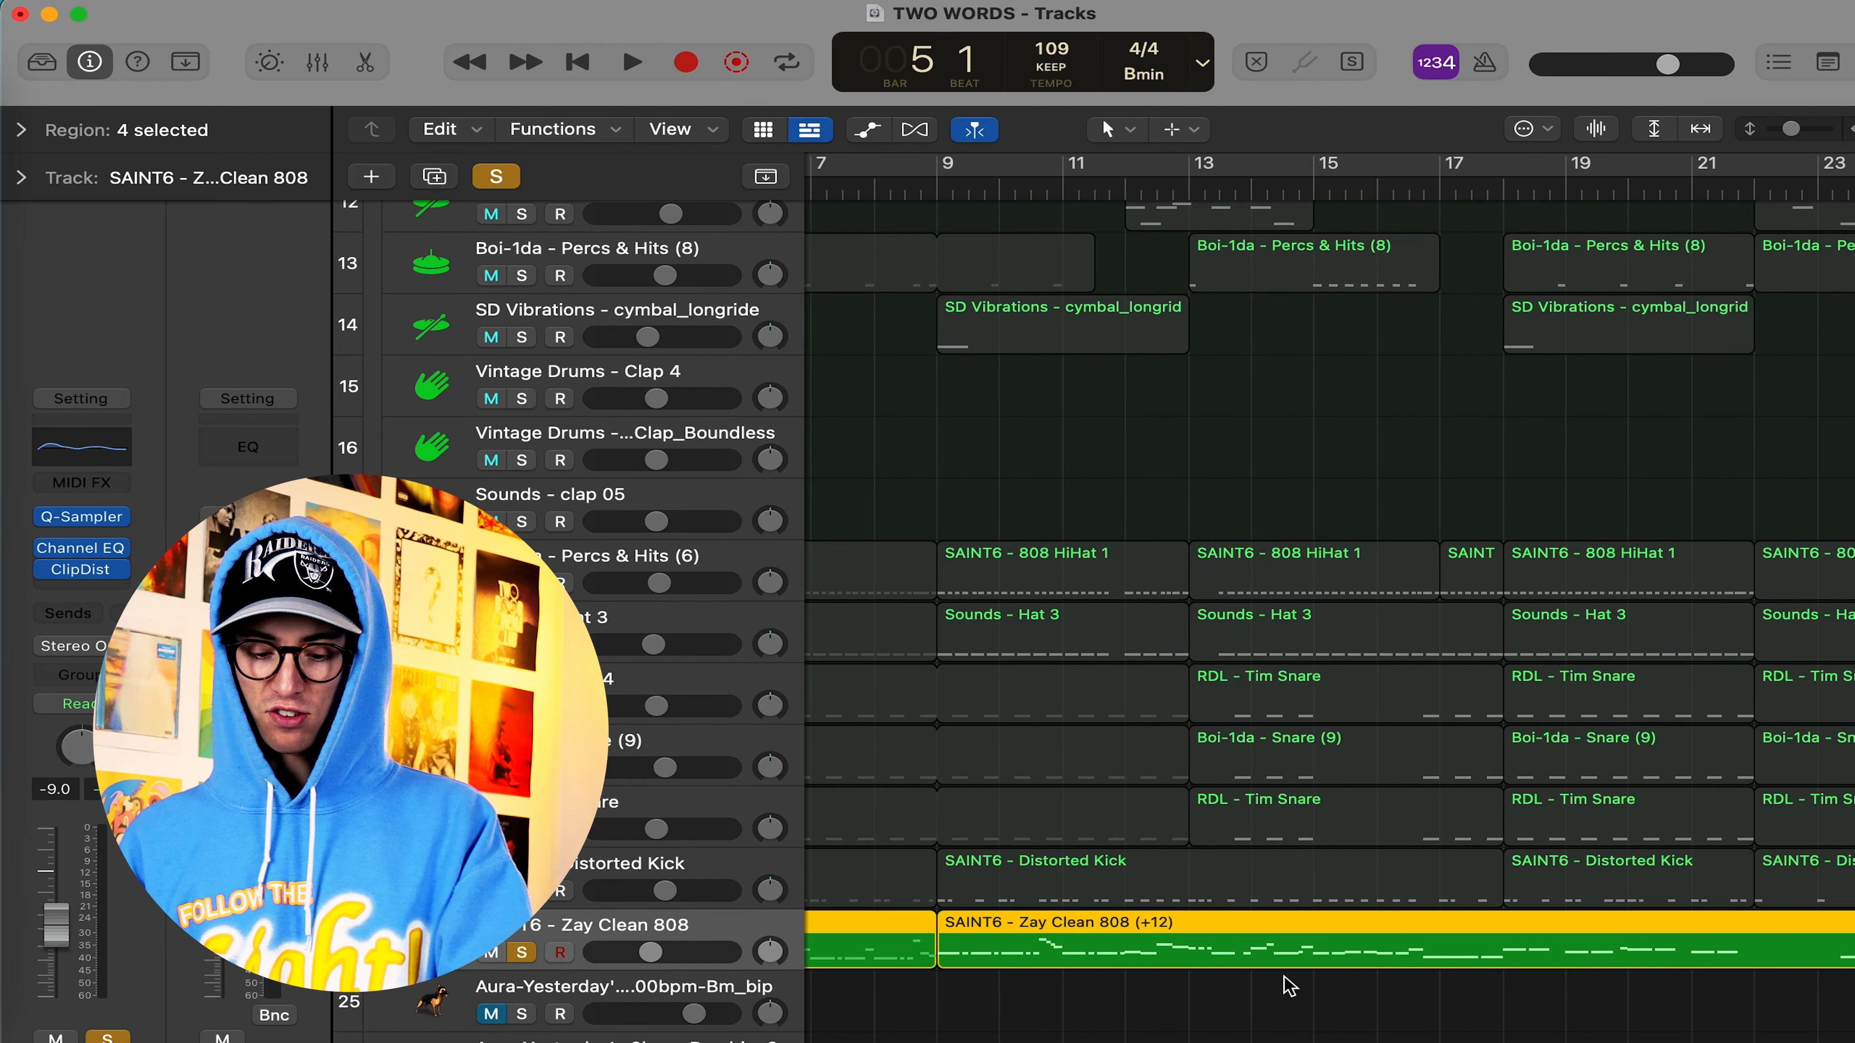
pyautogui.scroll(-5, 1047, 1017)
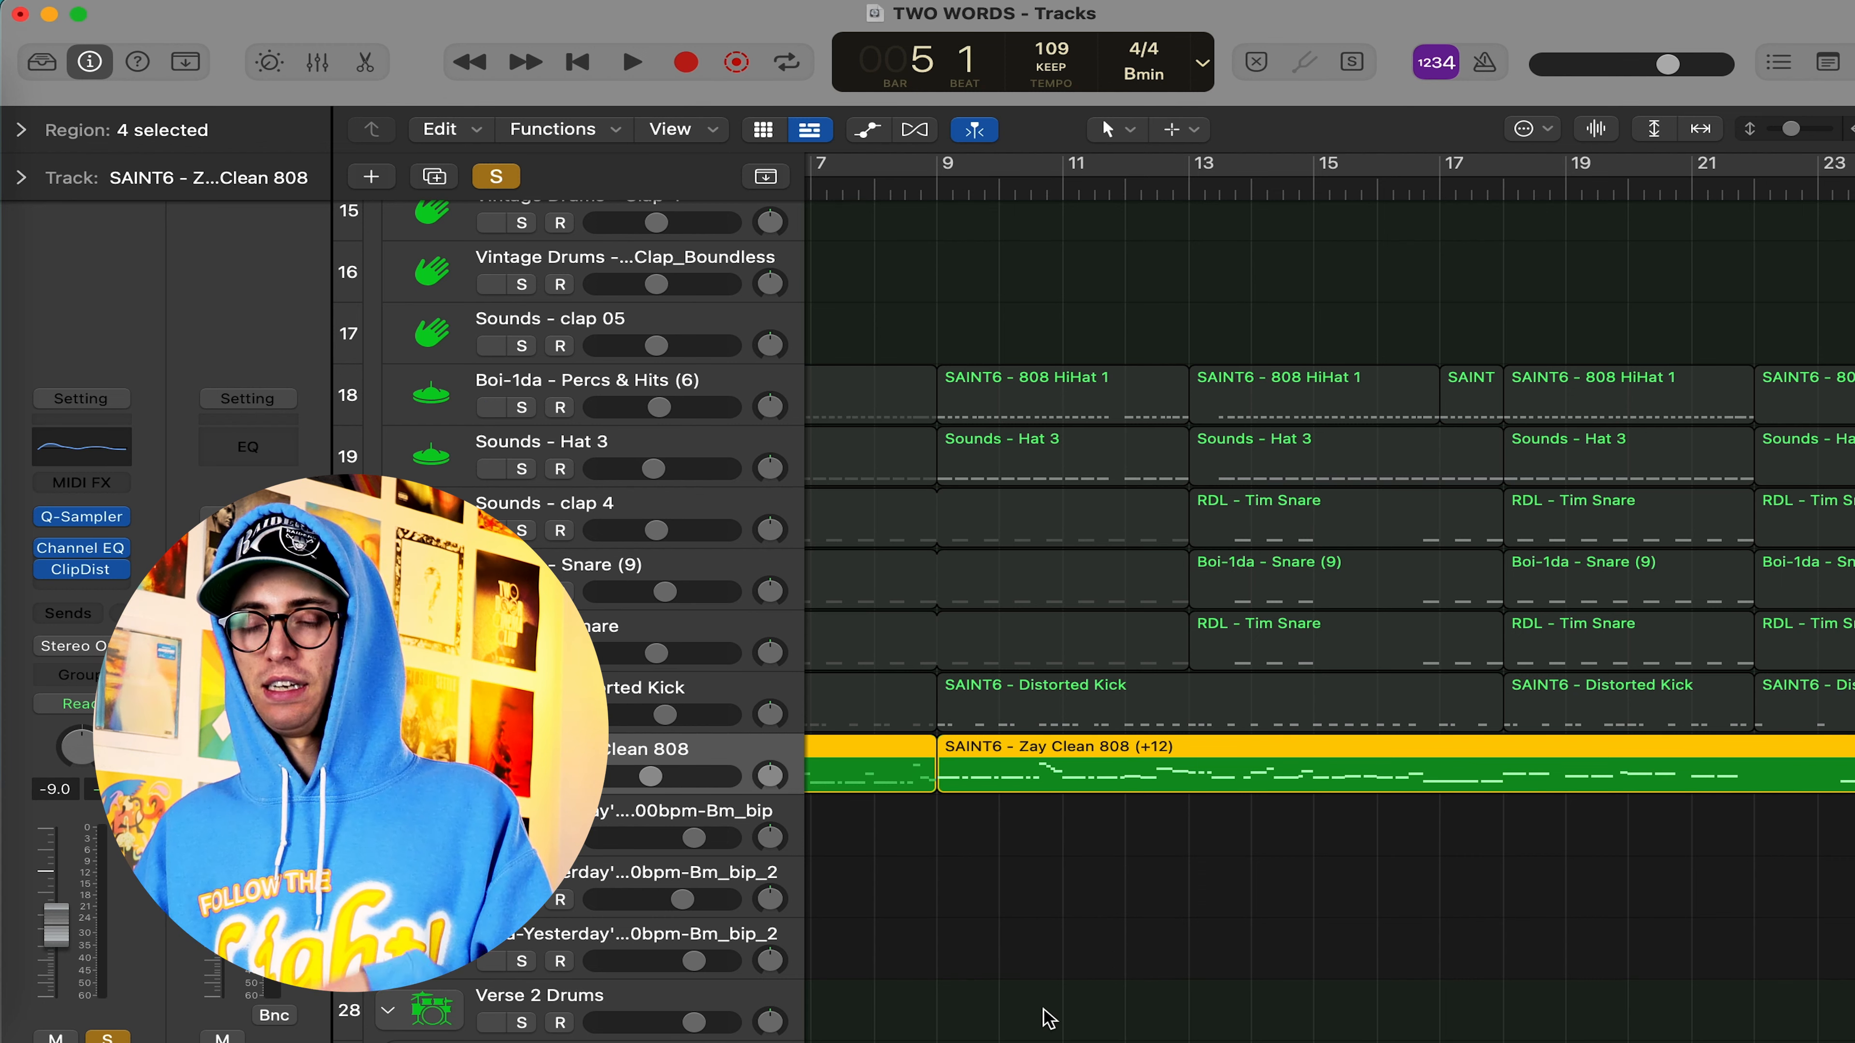
pyautogui.hscroll(10, 1049, 1018)
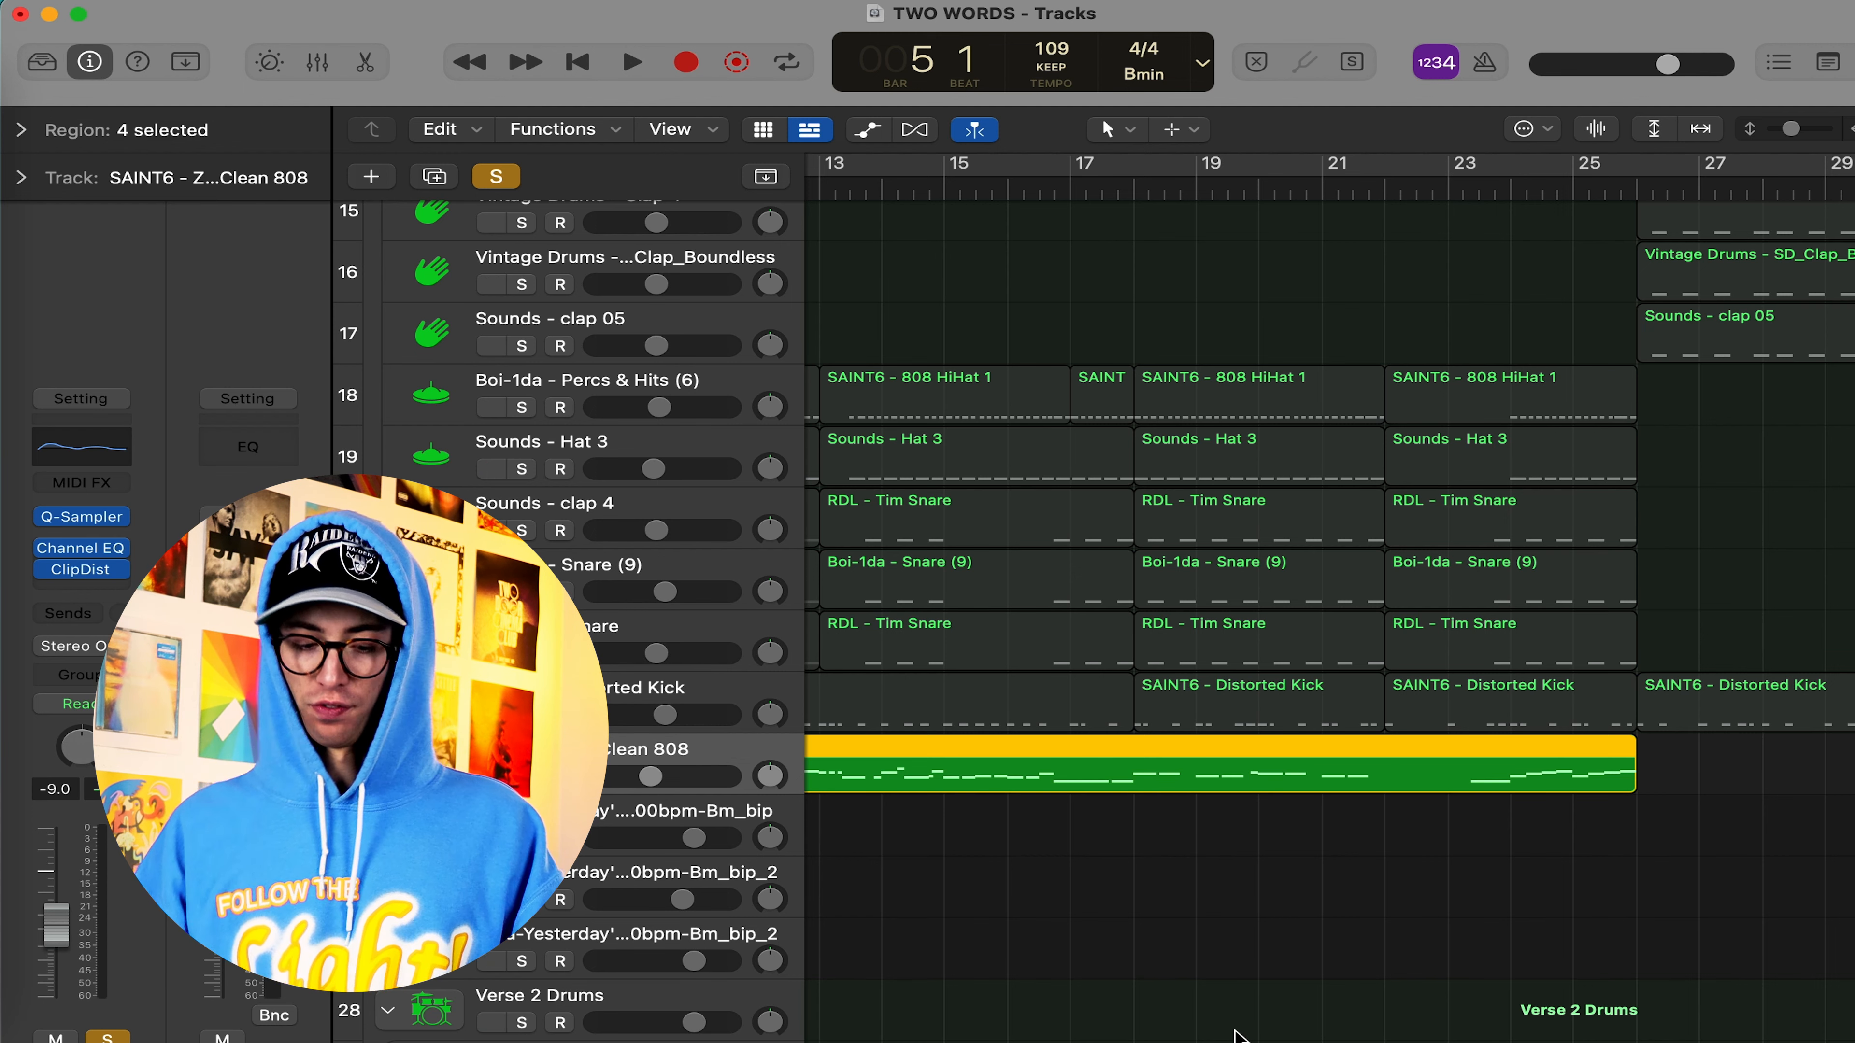
pyautogui.click(501, 177)
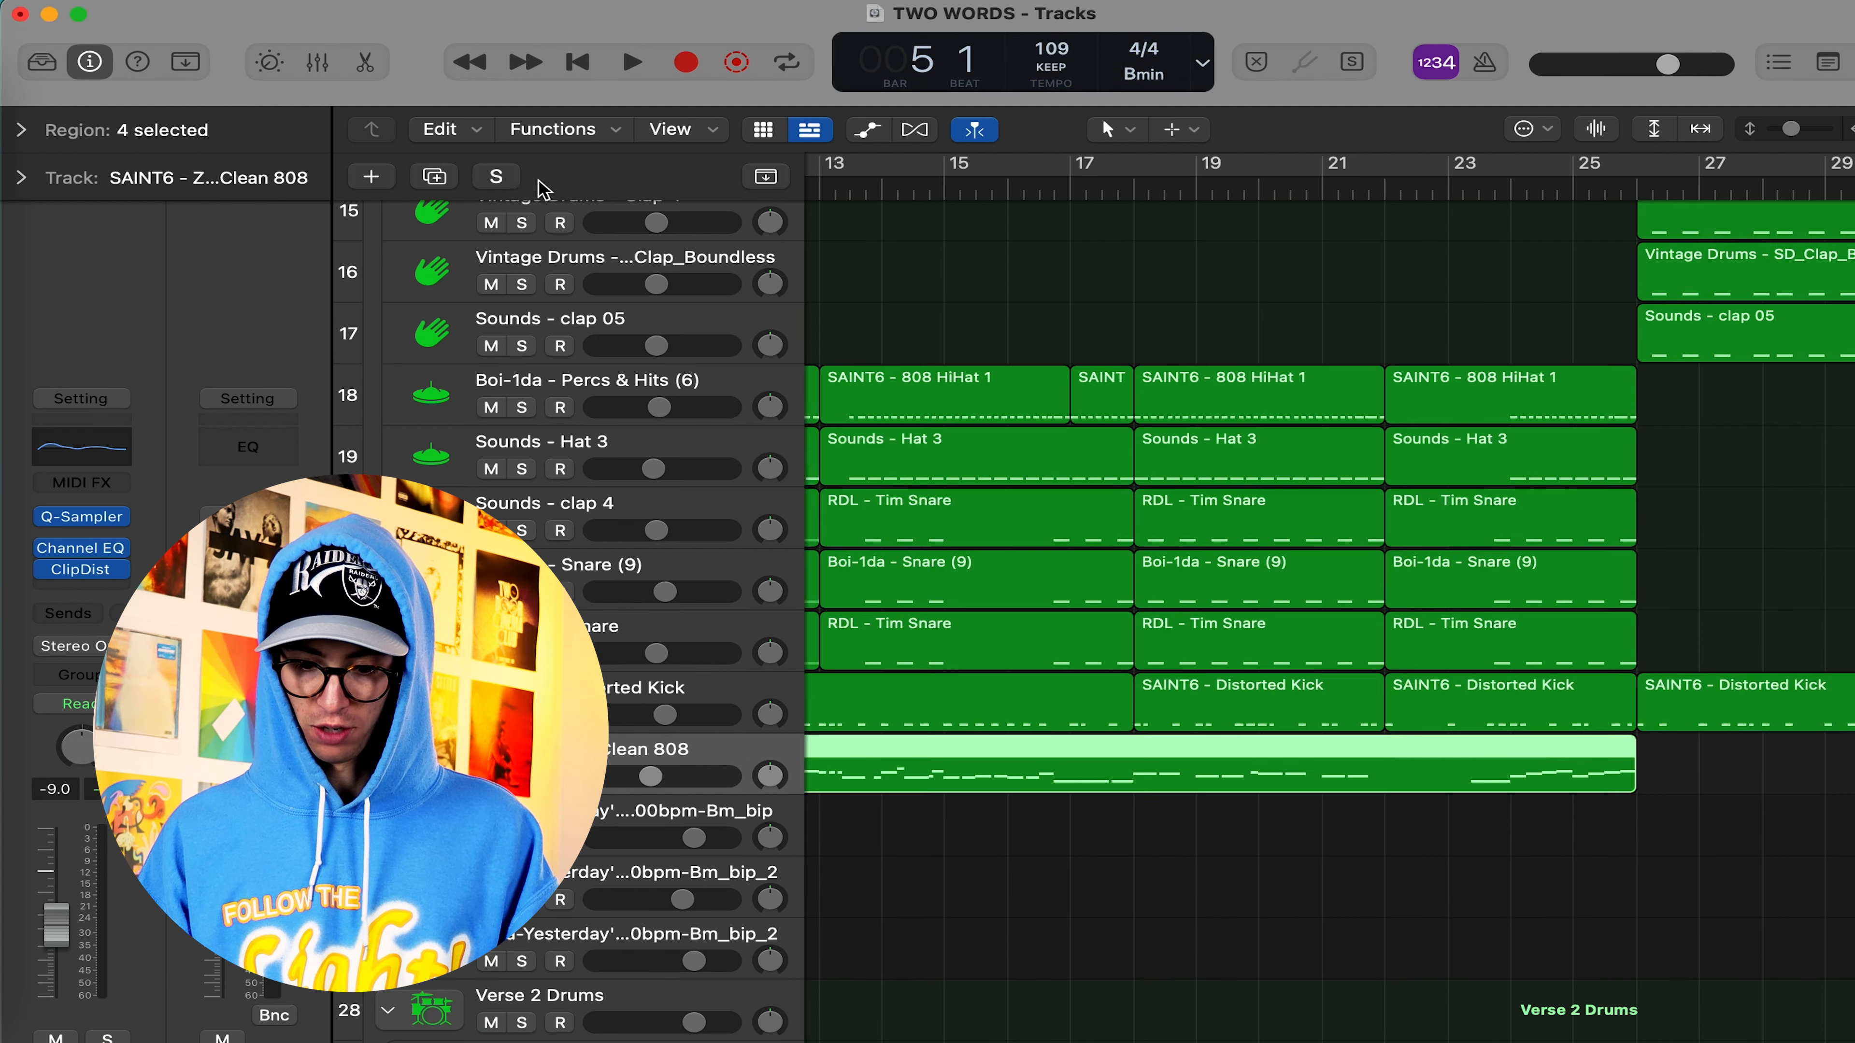
# Place the playhead at bar 9 and play the full beat to the end of bar 14
pyautogui.hscroll(-10, 1253, 380)
pyautogui.hscroll(-5, 1253, 380)
pyautogui.scroll(10, 1252, 380)
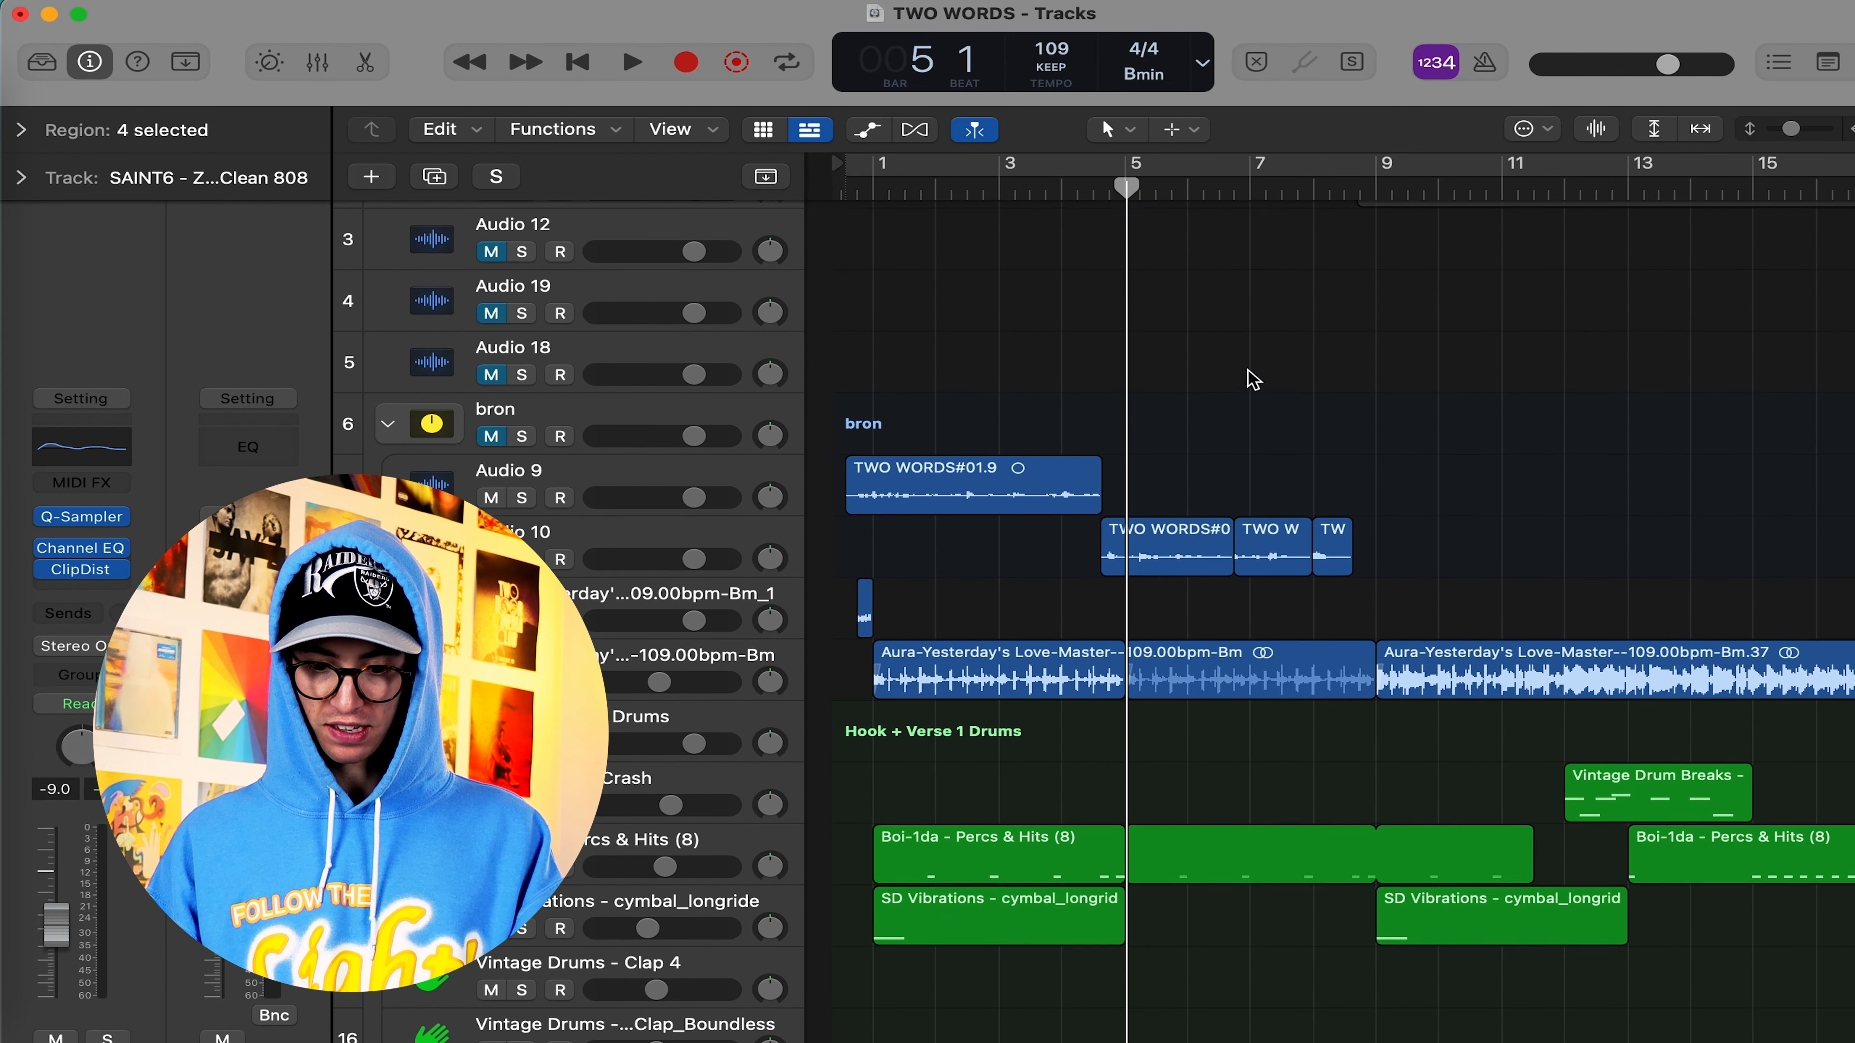
pyautogui.hscroll(4, 1252, 380)
pyautogui.scroll(-2, 1252, 380)
pyautogui.click(1087, 191)
pyautogui.press('space')
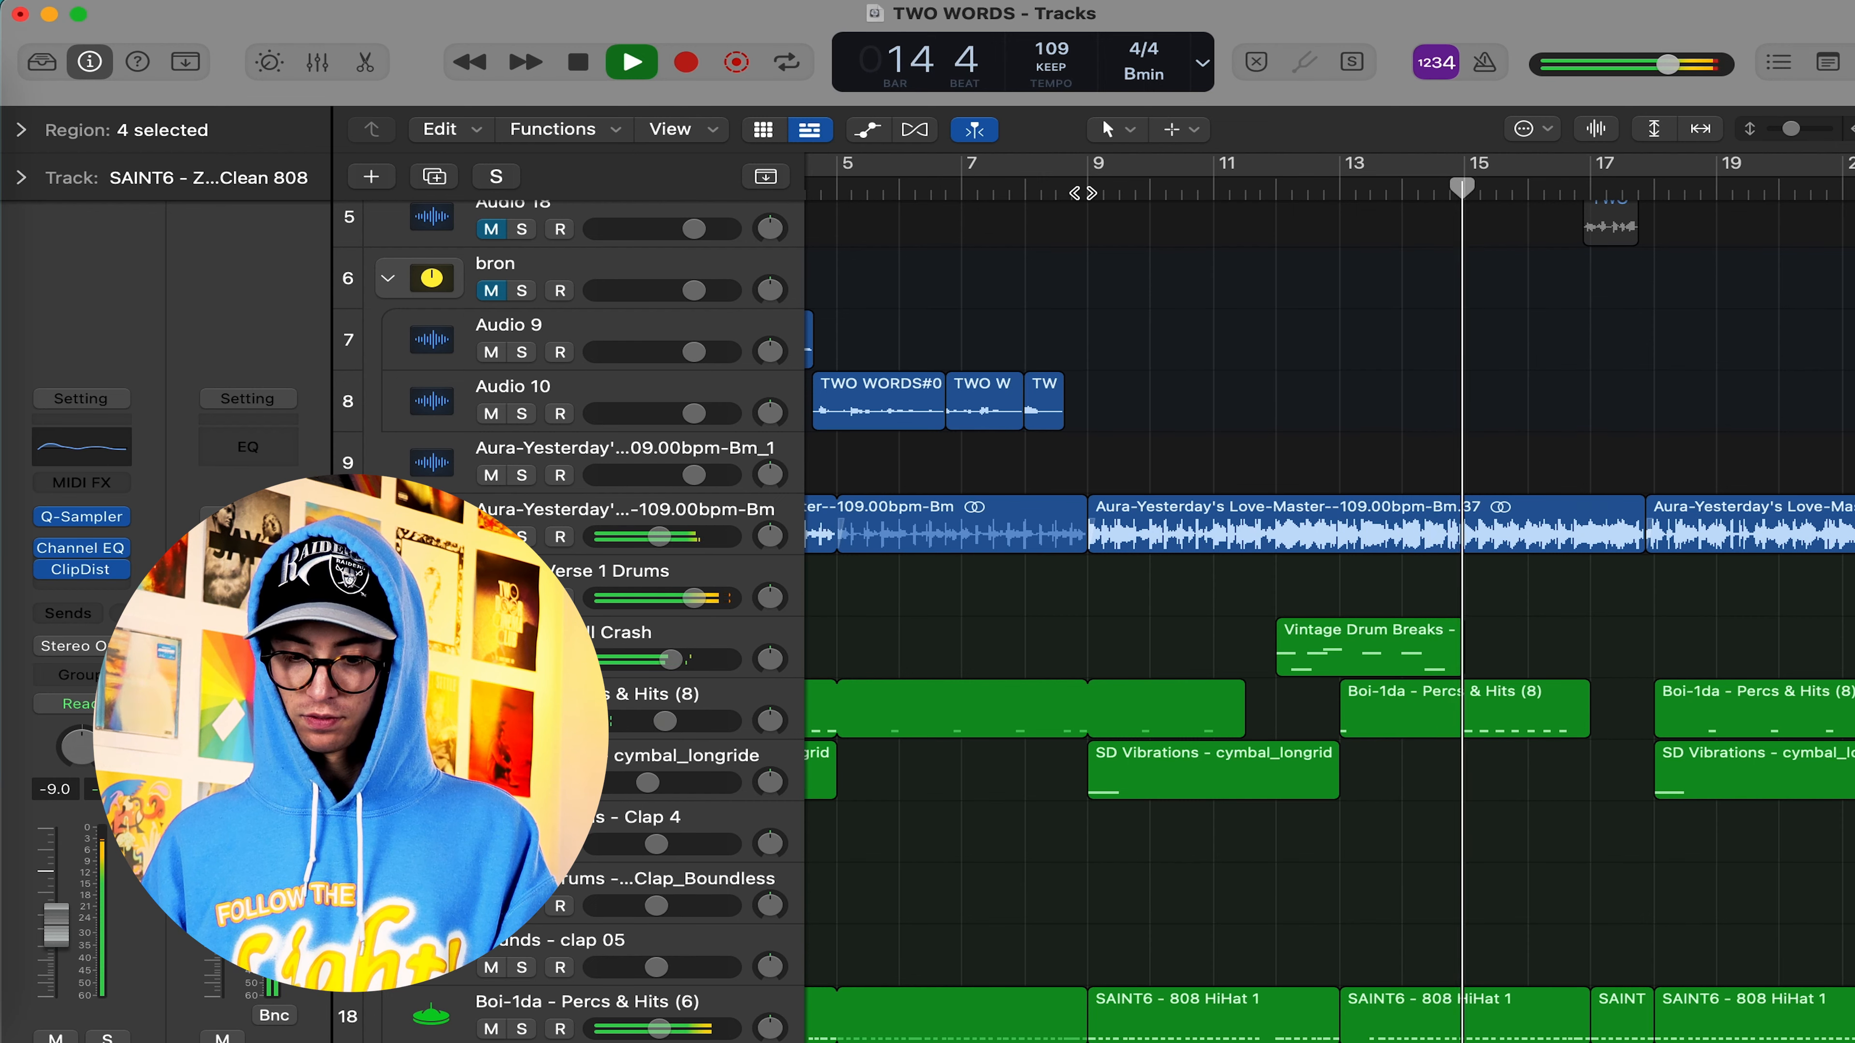
pyautogui.press('space')
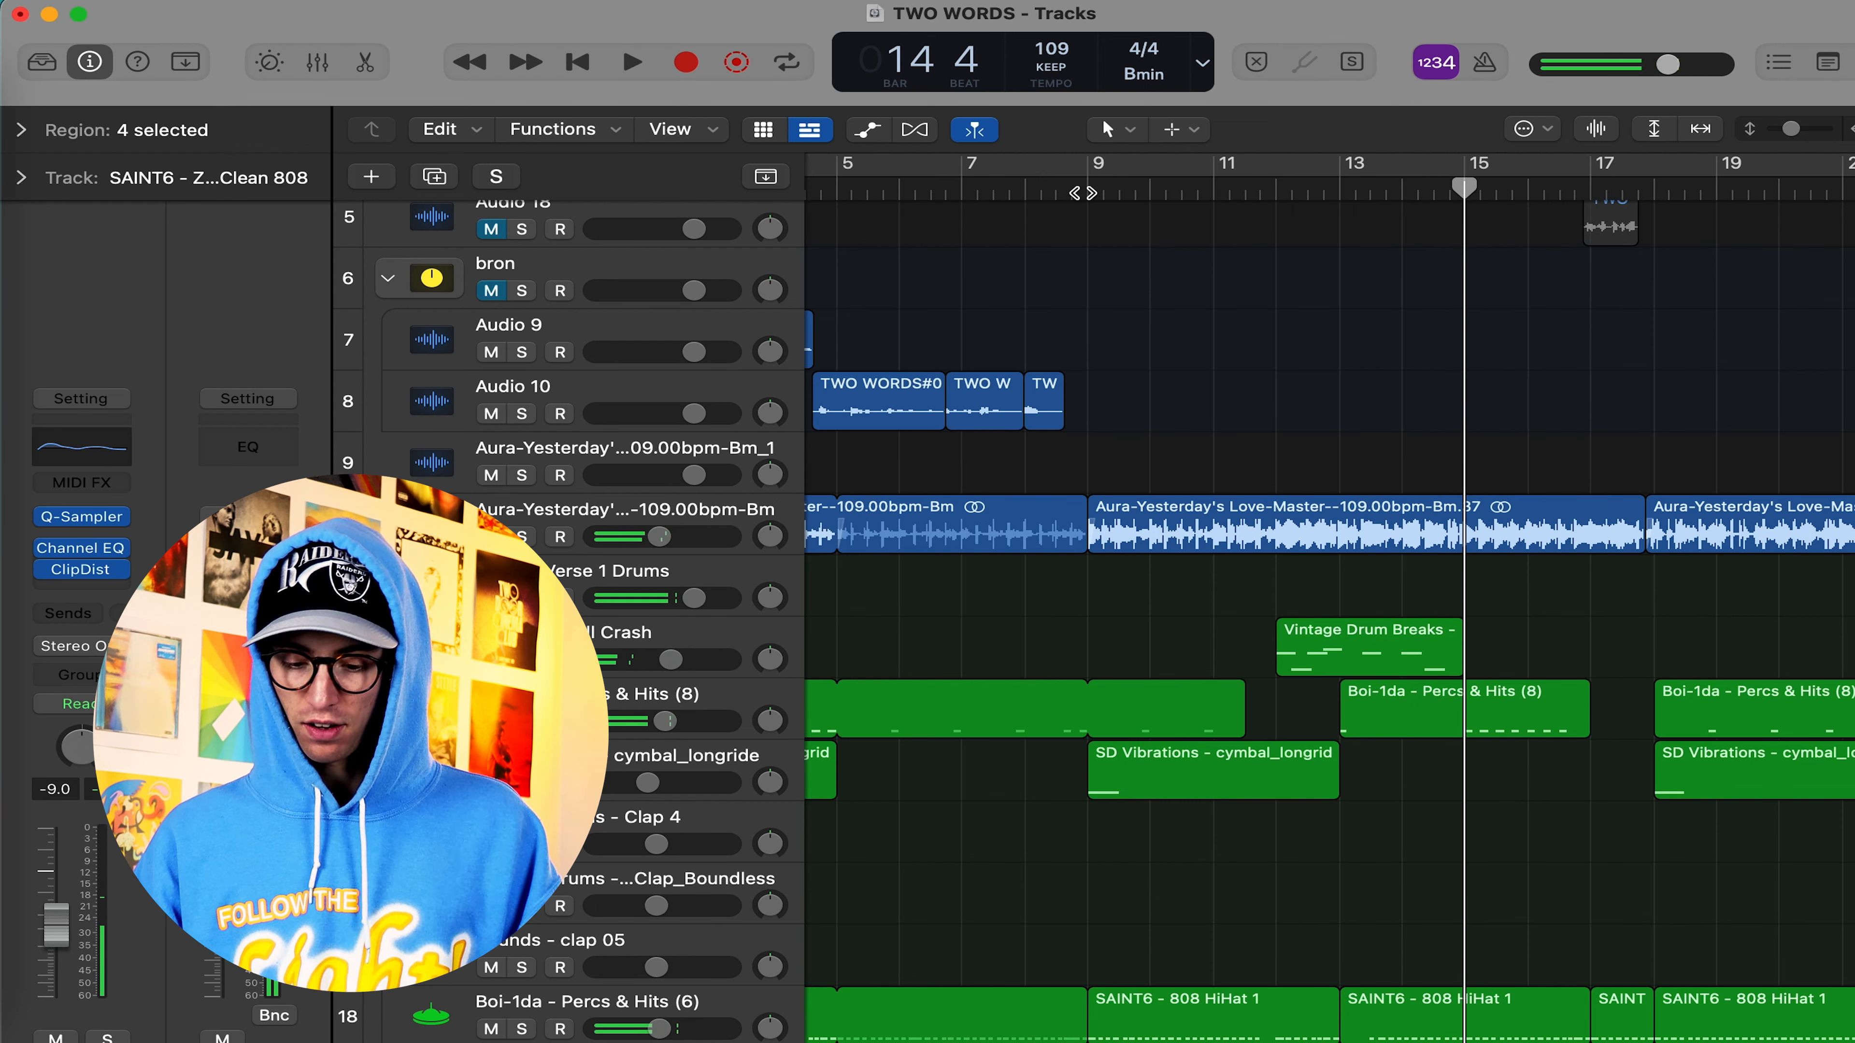
# Hide the inspector and place the playhead at bar 56 beat 3, where the Verse 2 drum regions begin
pyautogui.hscroll(4, 1083, 193)
pyautogui.hscroll(10, 1083, 193)
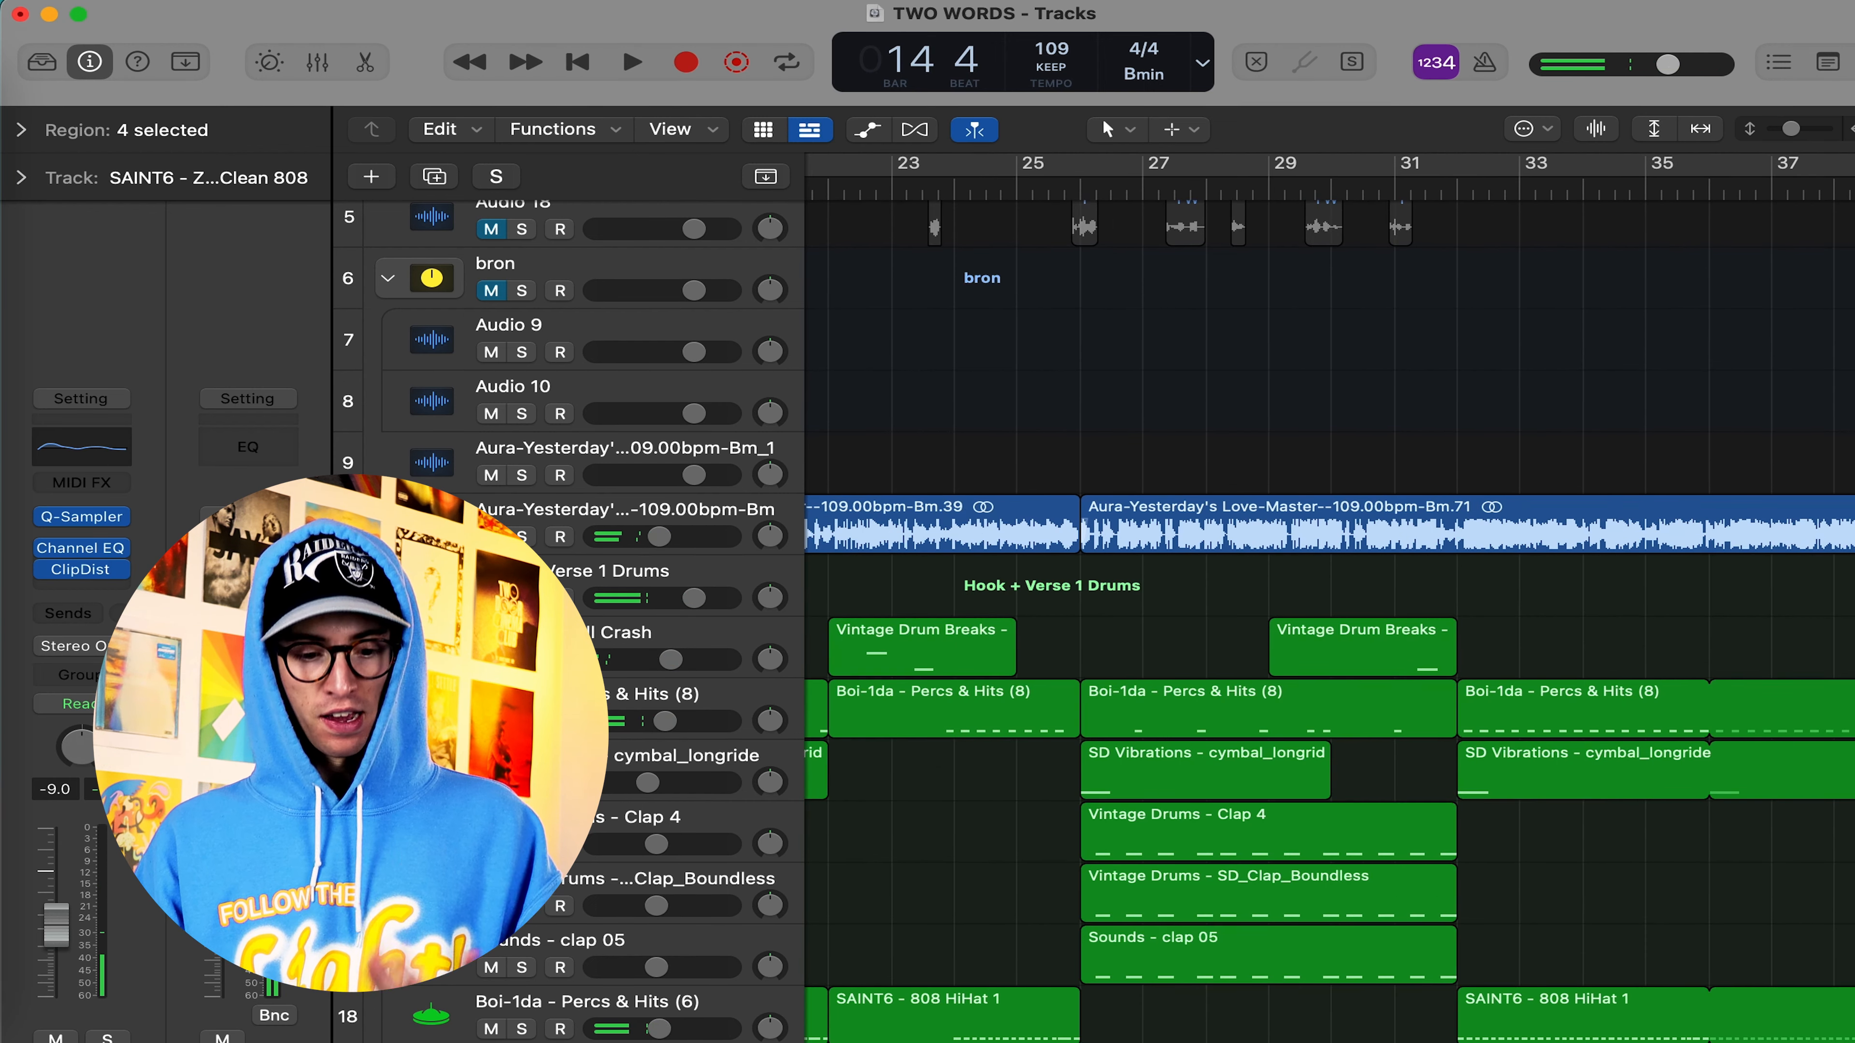
pyautogui.click(89, 61)
pyautogui.scroll(5, 1070, 494)
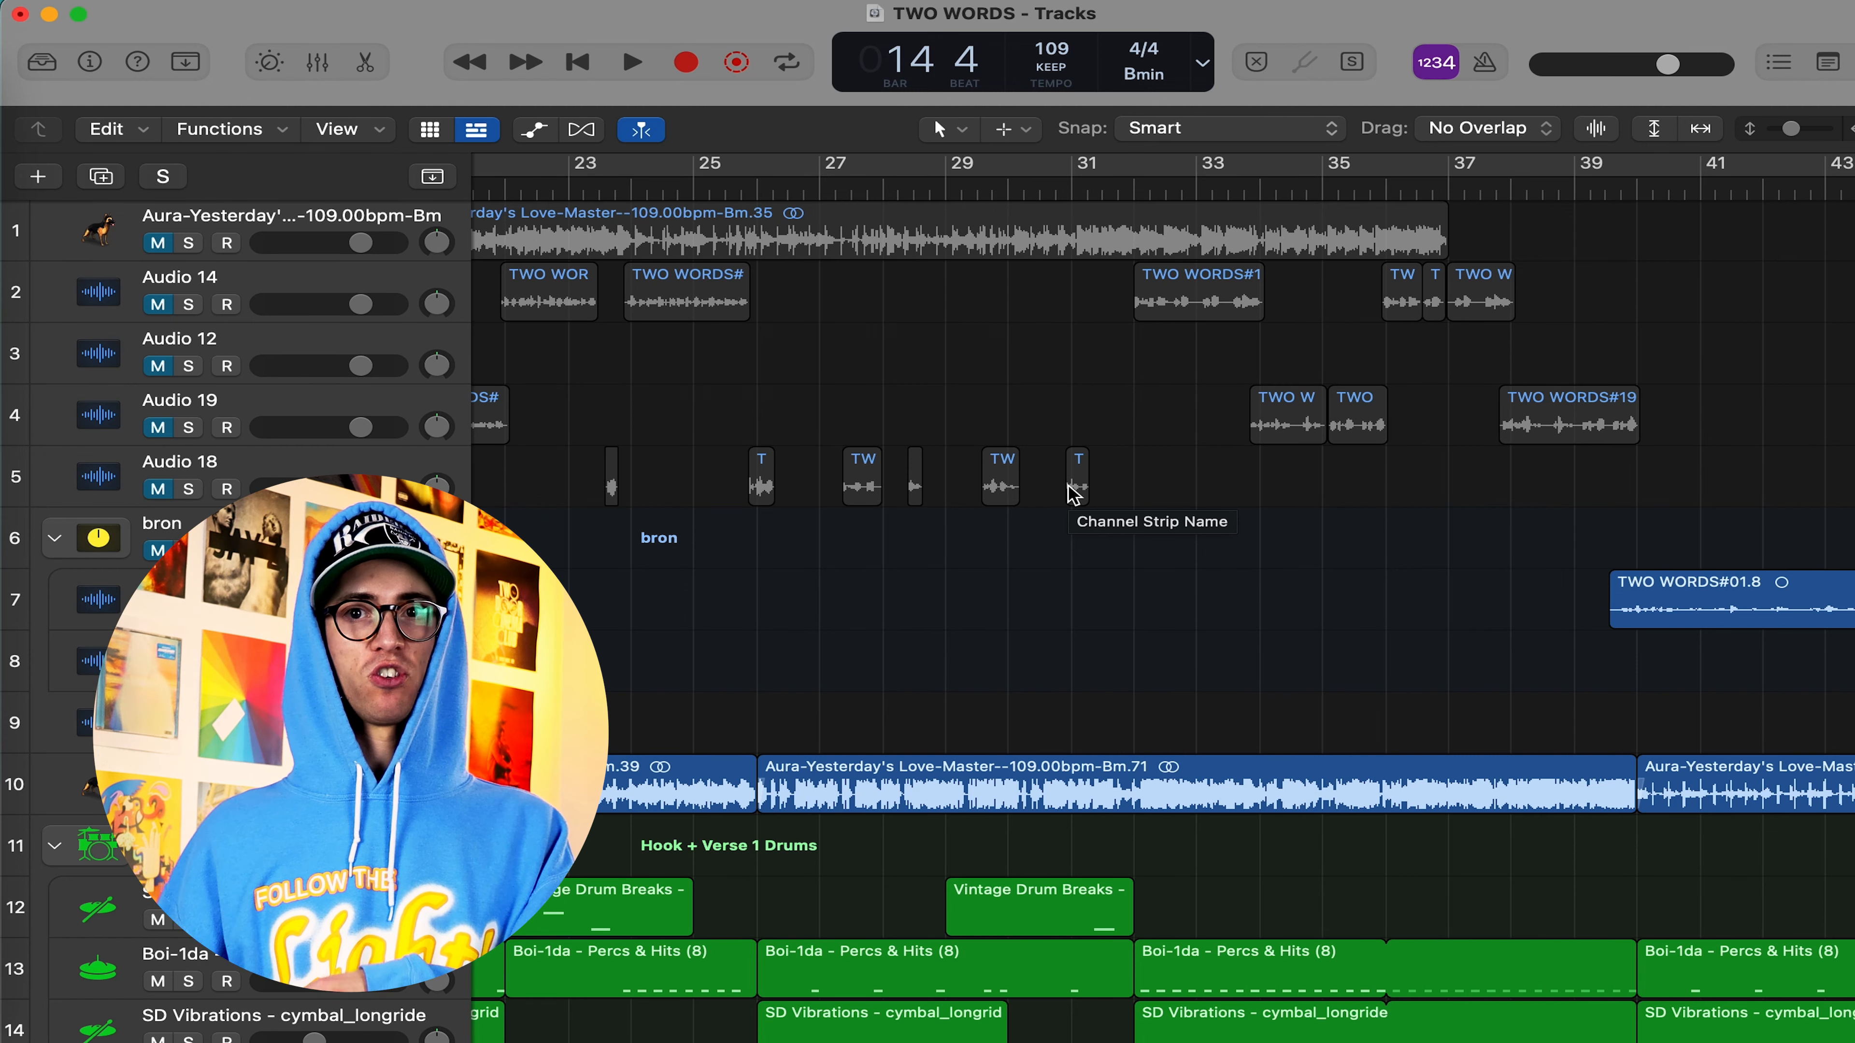
pyautogui.hscroll(10, 1073, 495)
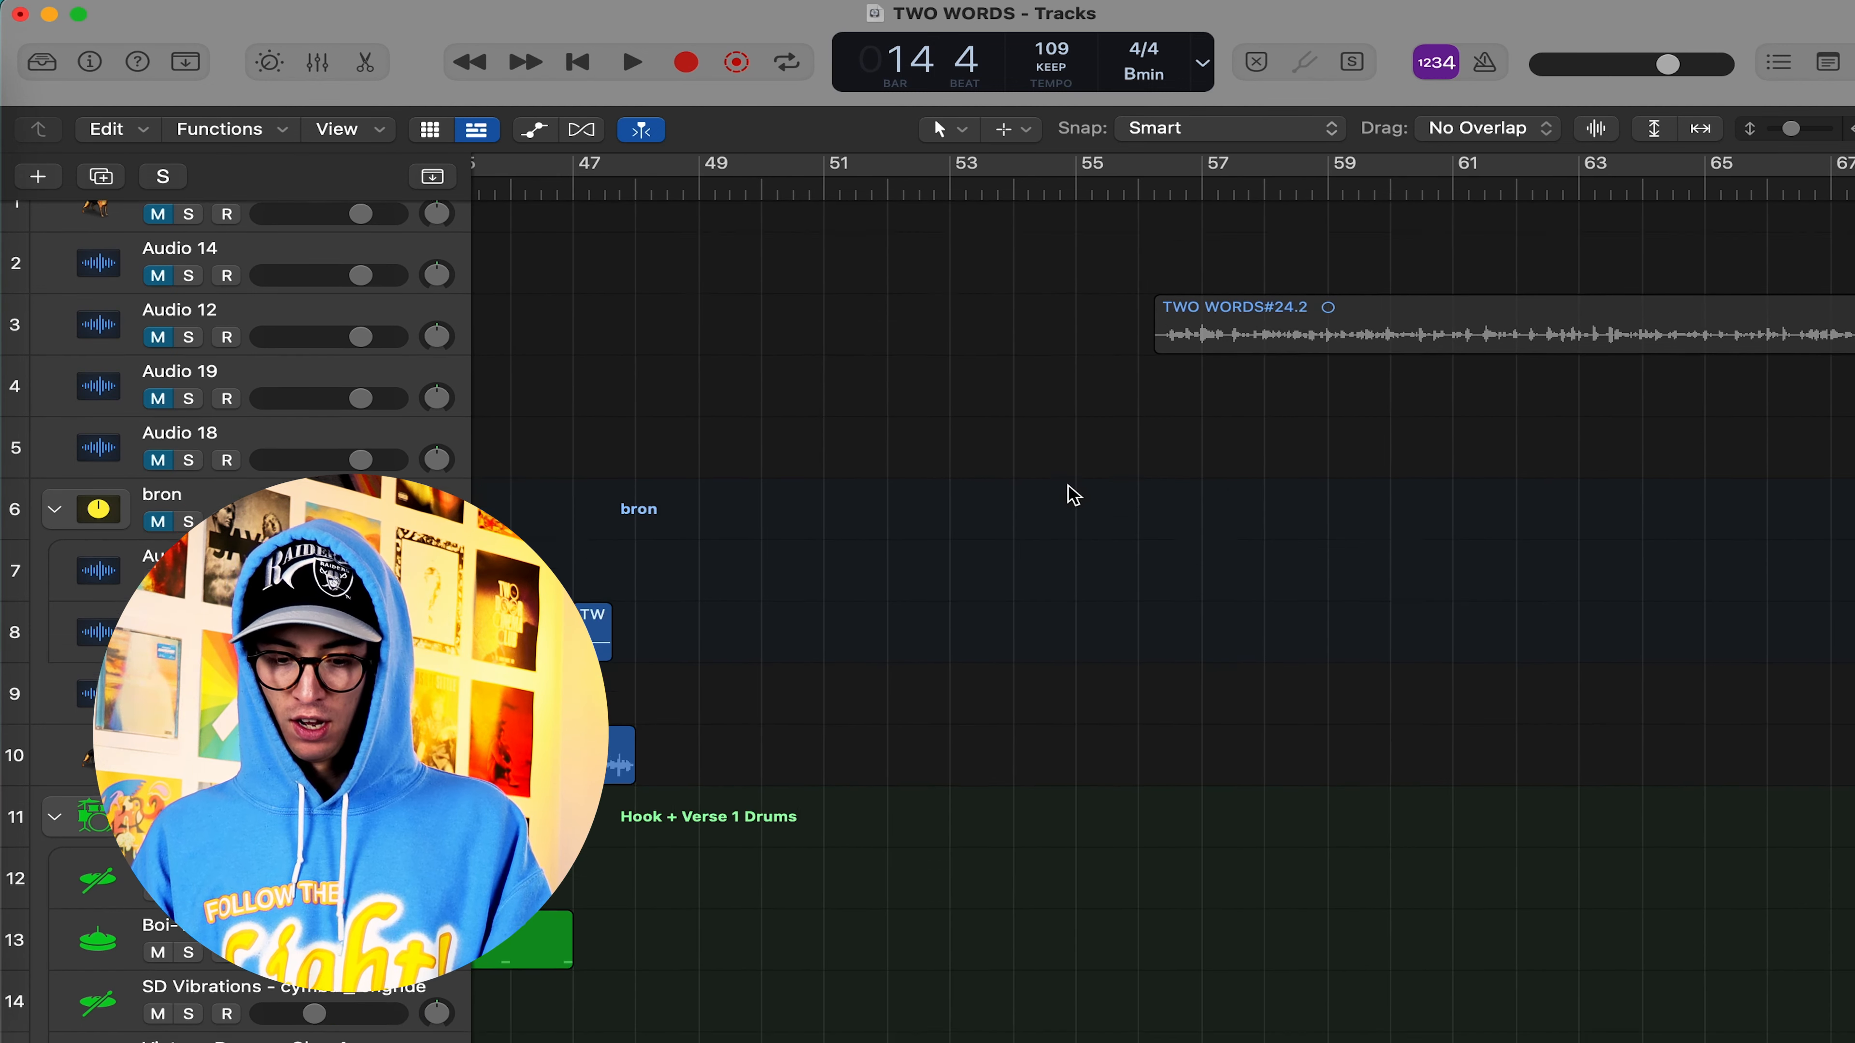
pyautogui.scroll(-10, 1074, 496)
pyautogui.scroll(-3, 1073, 496)
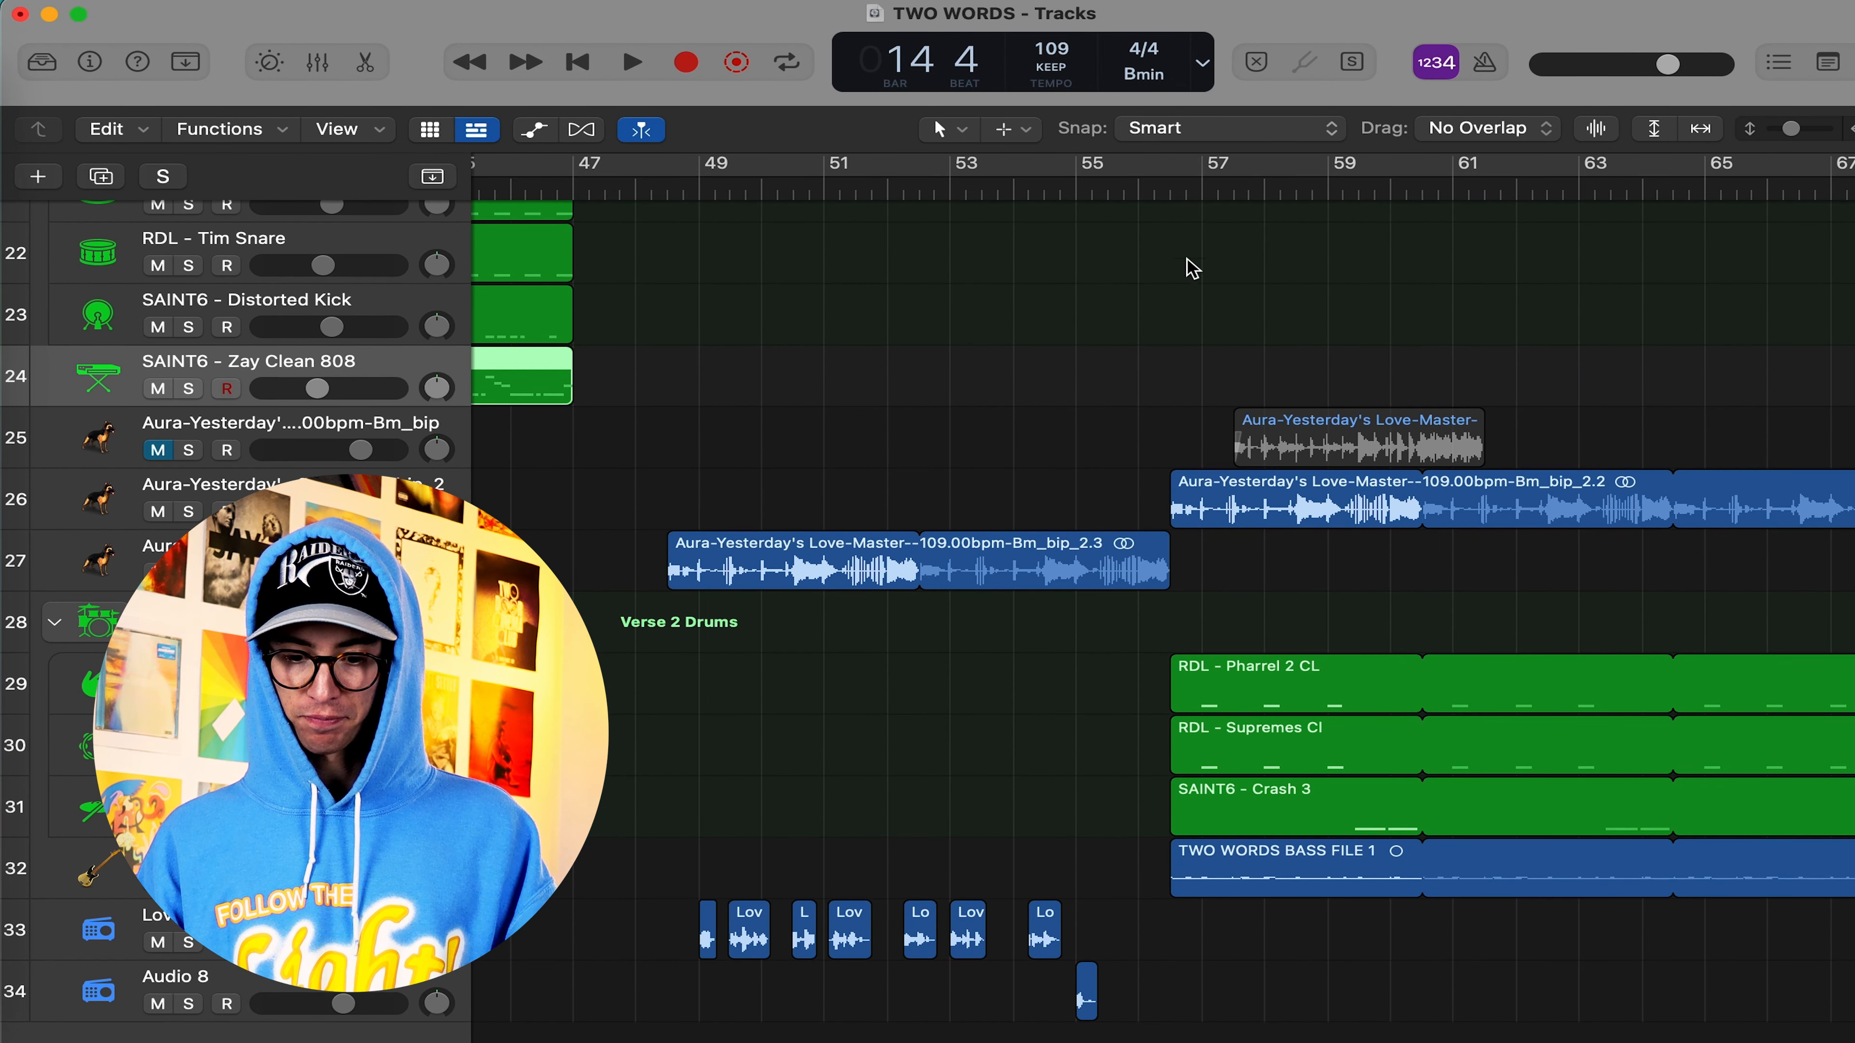
pyautogui.click(1167, 194)
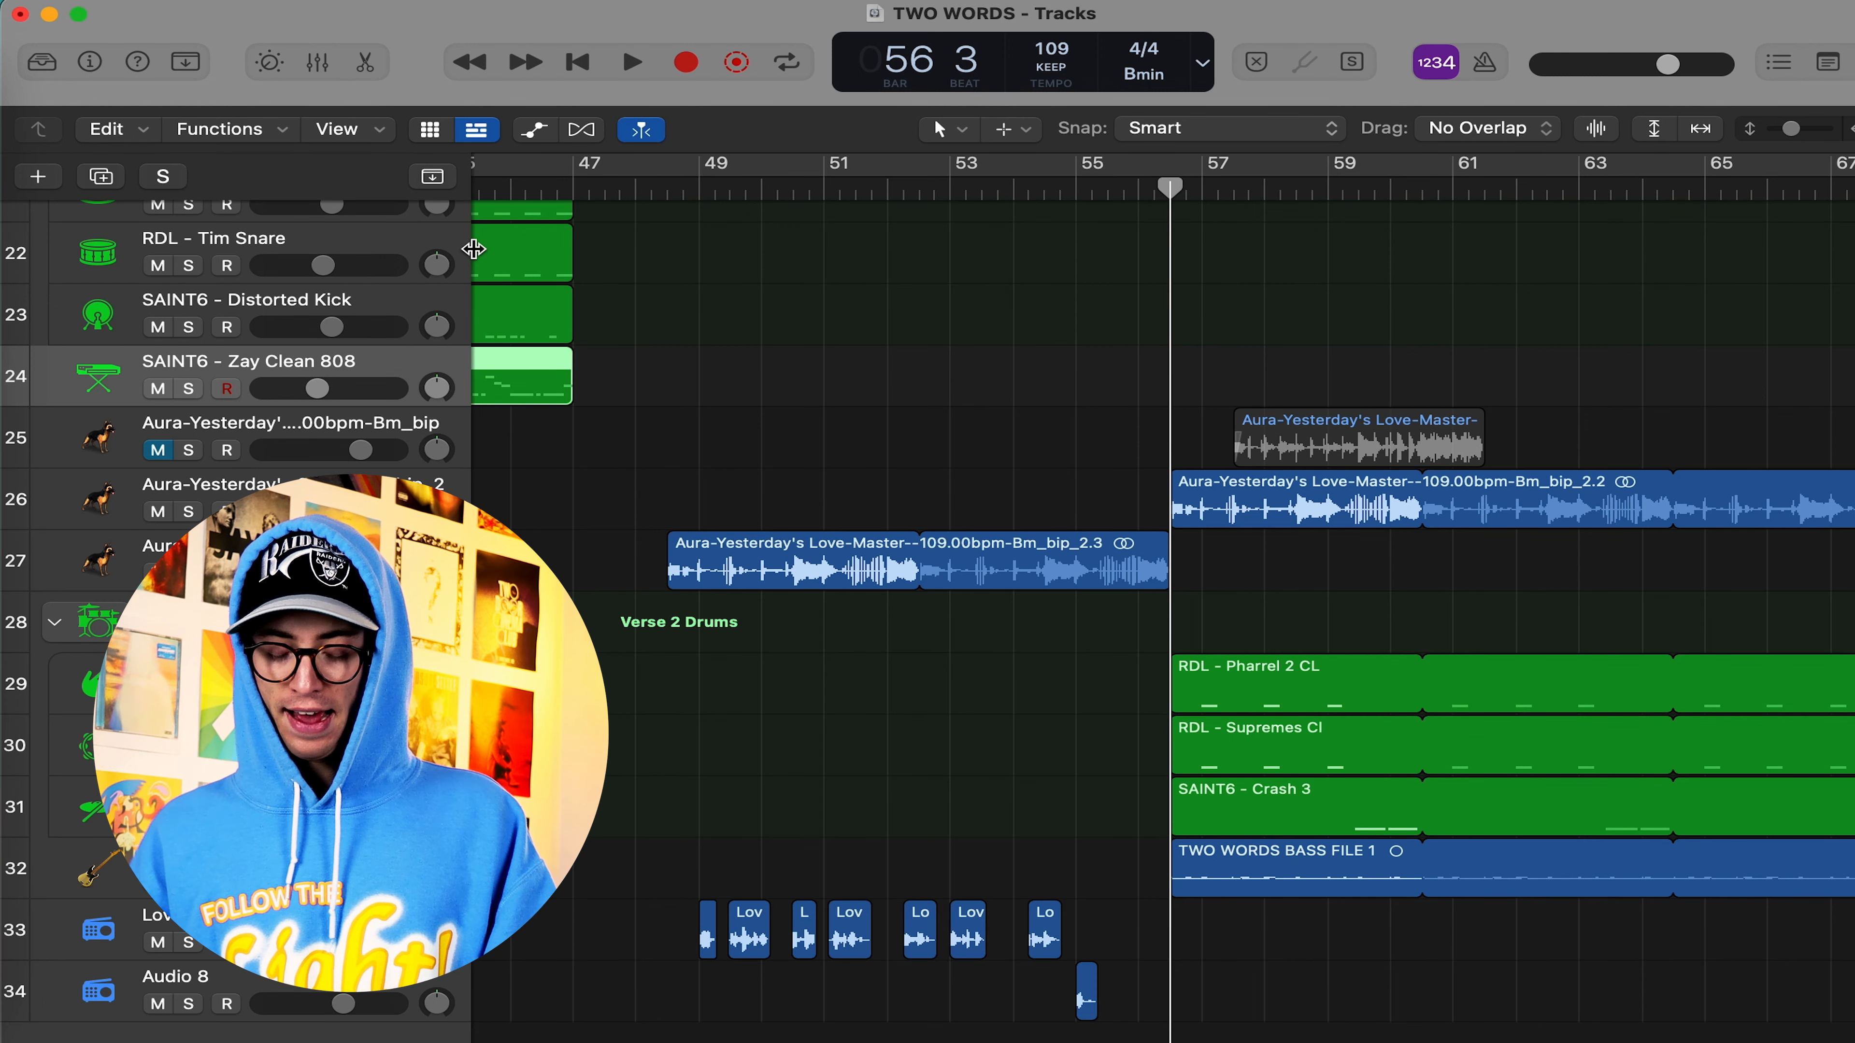
# Show the inspector, select the muted Aura-Yesterday's Love bip track 25, and inspect its PShft effect
pyautogui.click(209, 483)
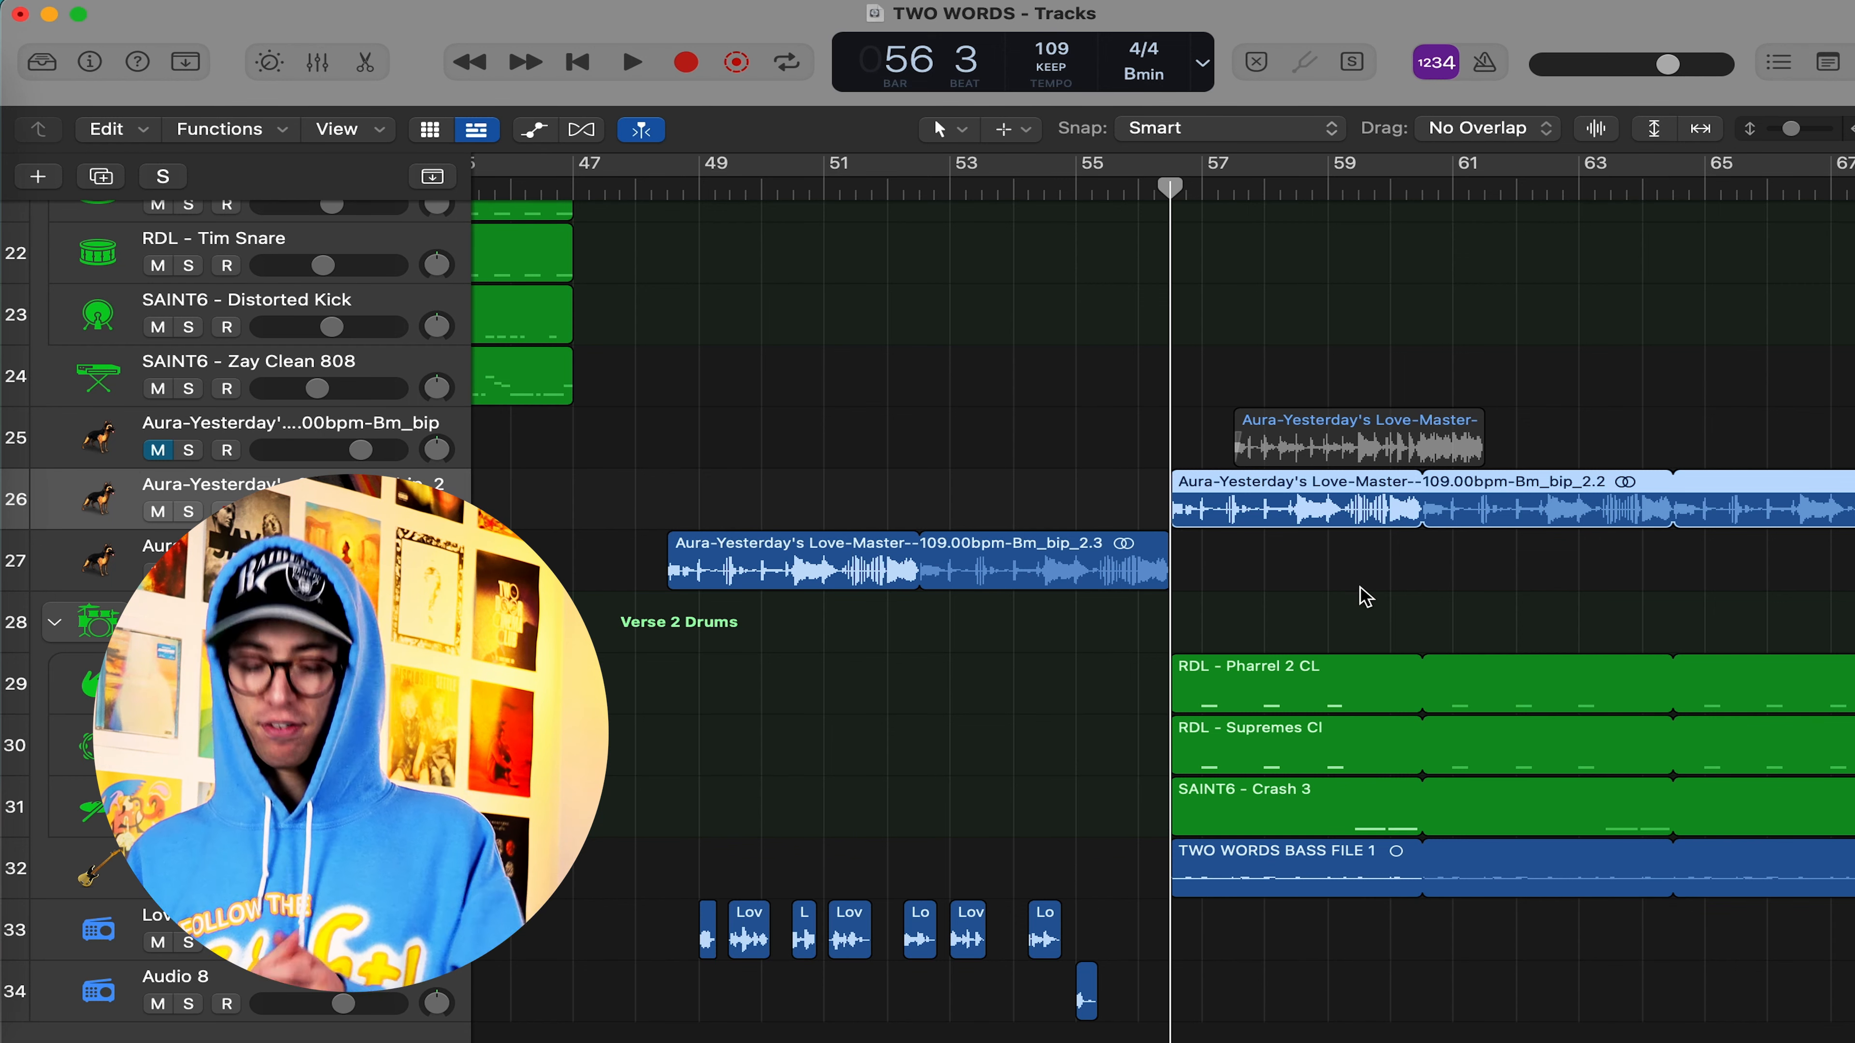
pyautogui.click(88, 61)
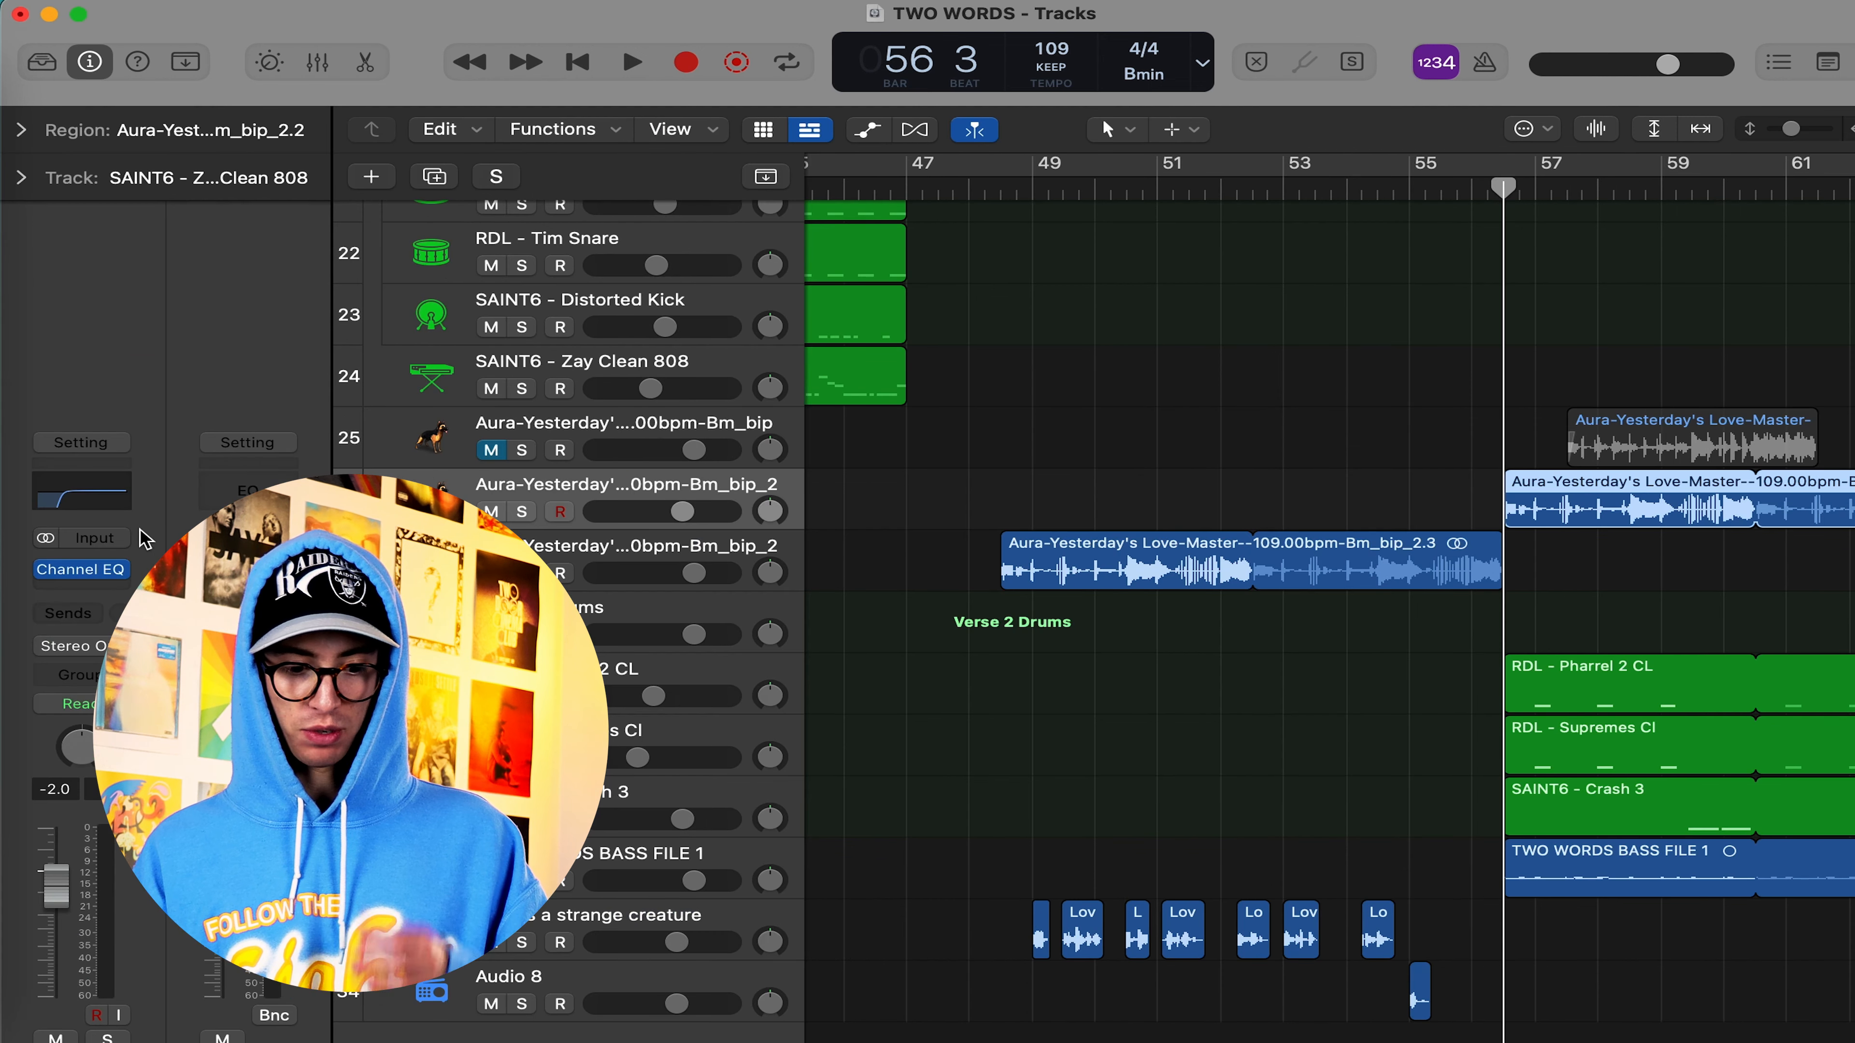
pyautogui.click(595, 442)
pyautogui.click(81, 547)
pyautogui.click(634, 323)
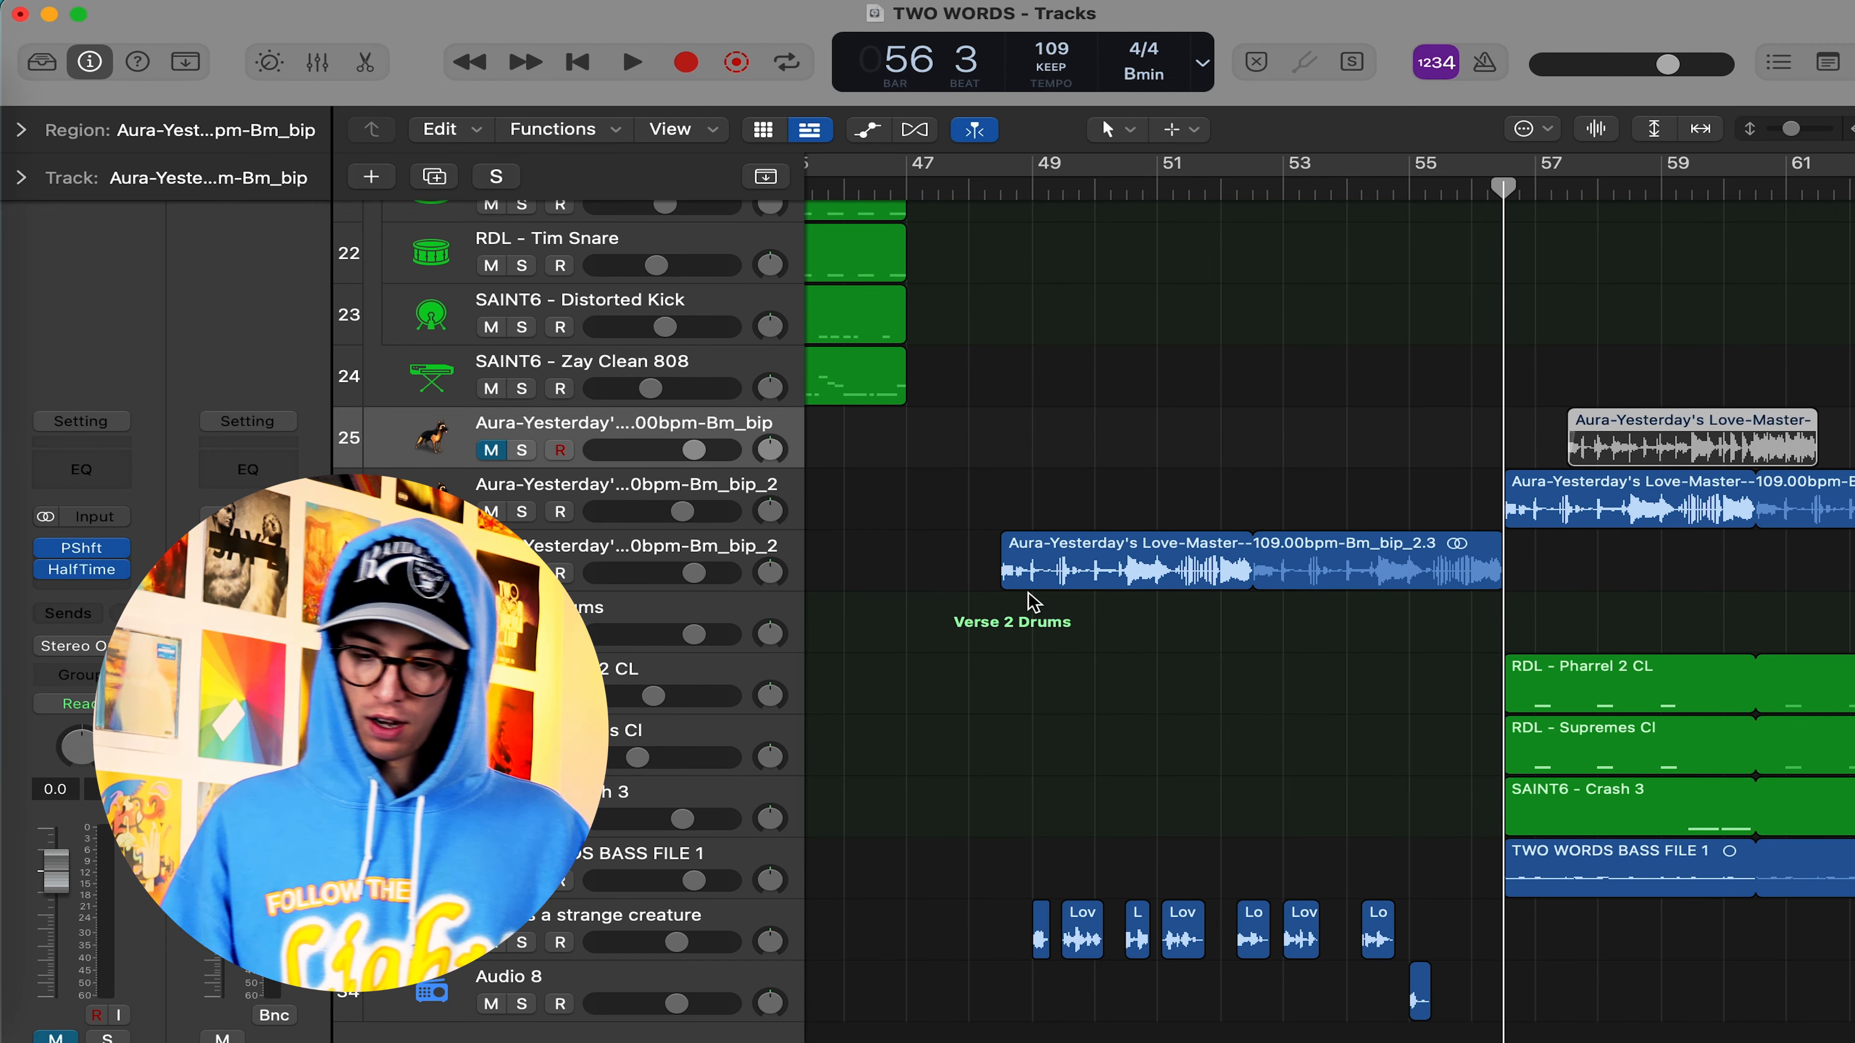
# Solo the Aura-Yesterday's Love bip_2 track 26, play it from bar 56 beat 3 to bar 60, and return the playhead to bar 56 beat 3
pyautogui.hscroll(5, 1027, 601)
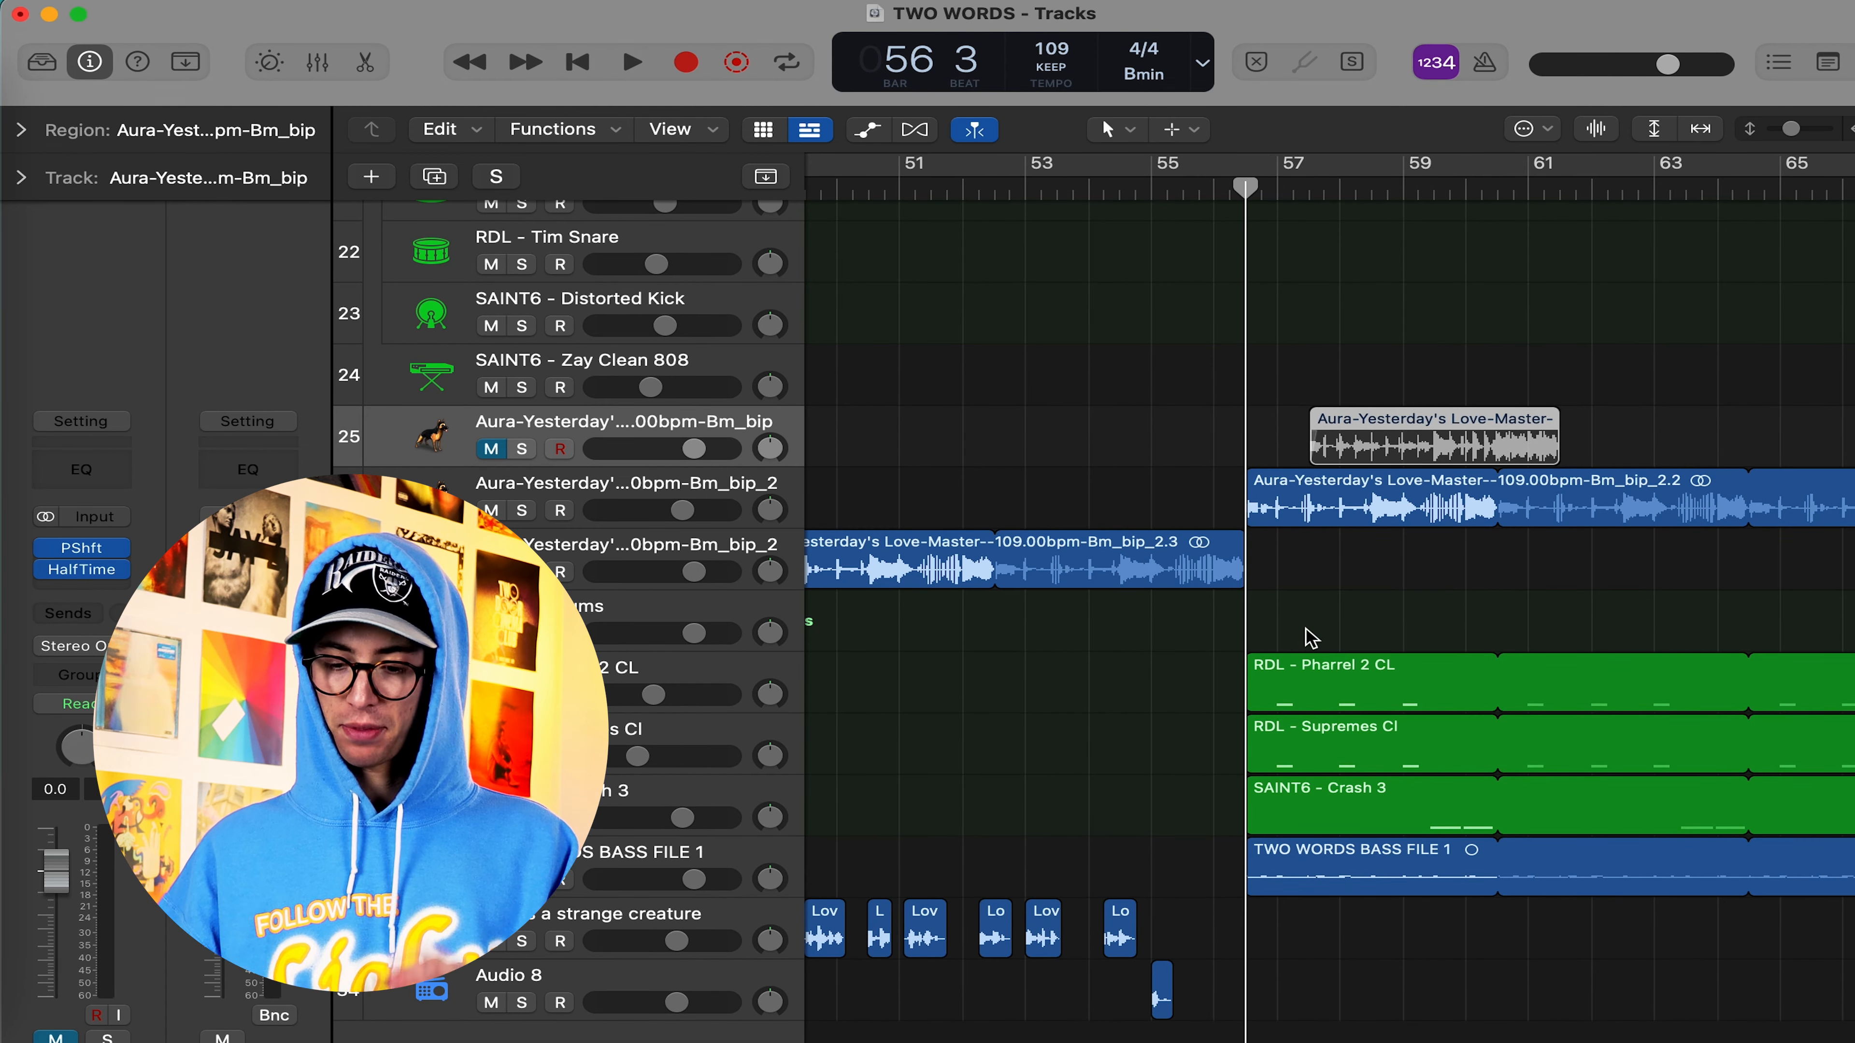
pyautogui.click(548, 476)
pyautogui.click(523, 511)
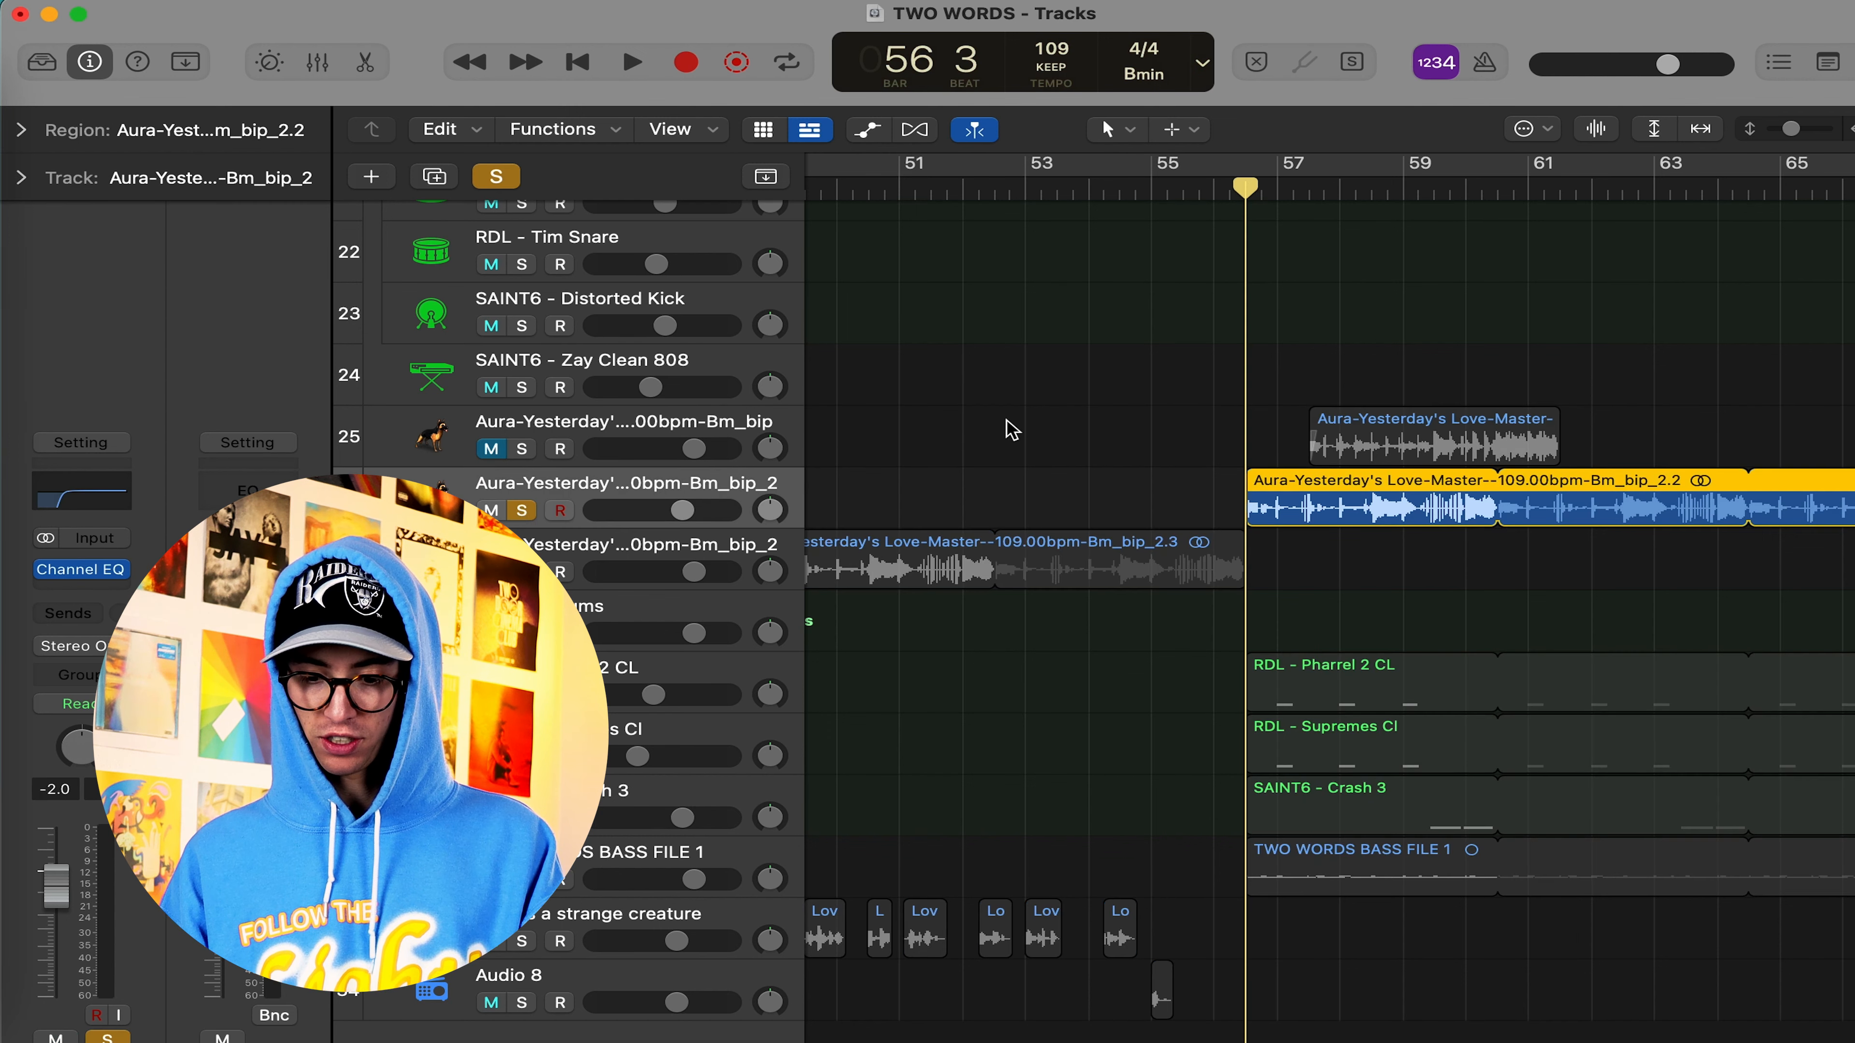
pyautogui.press('space')
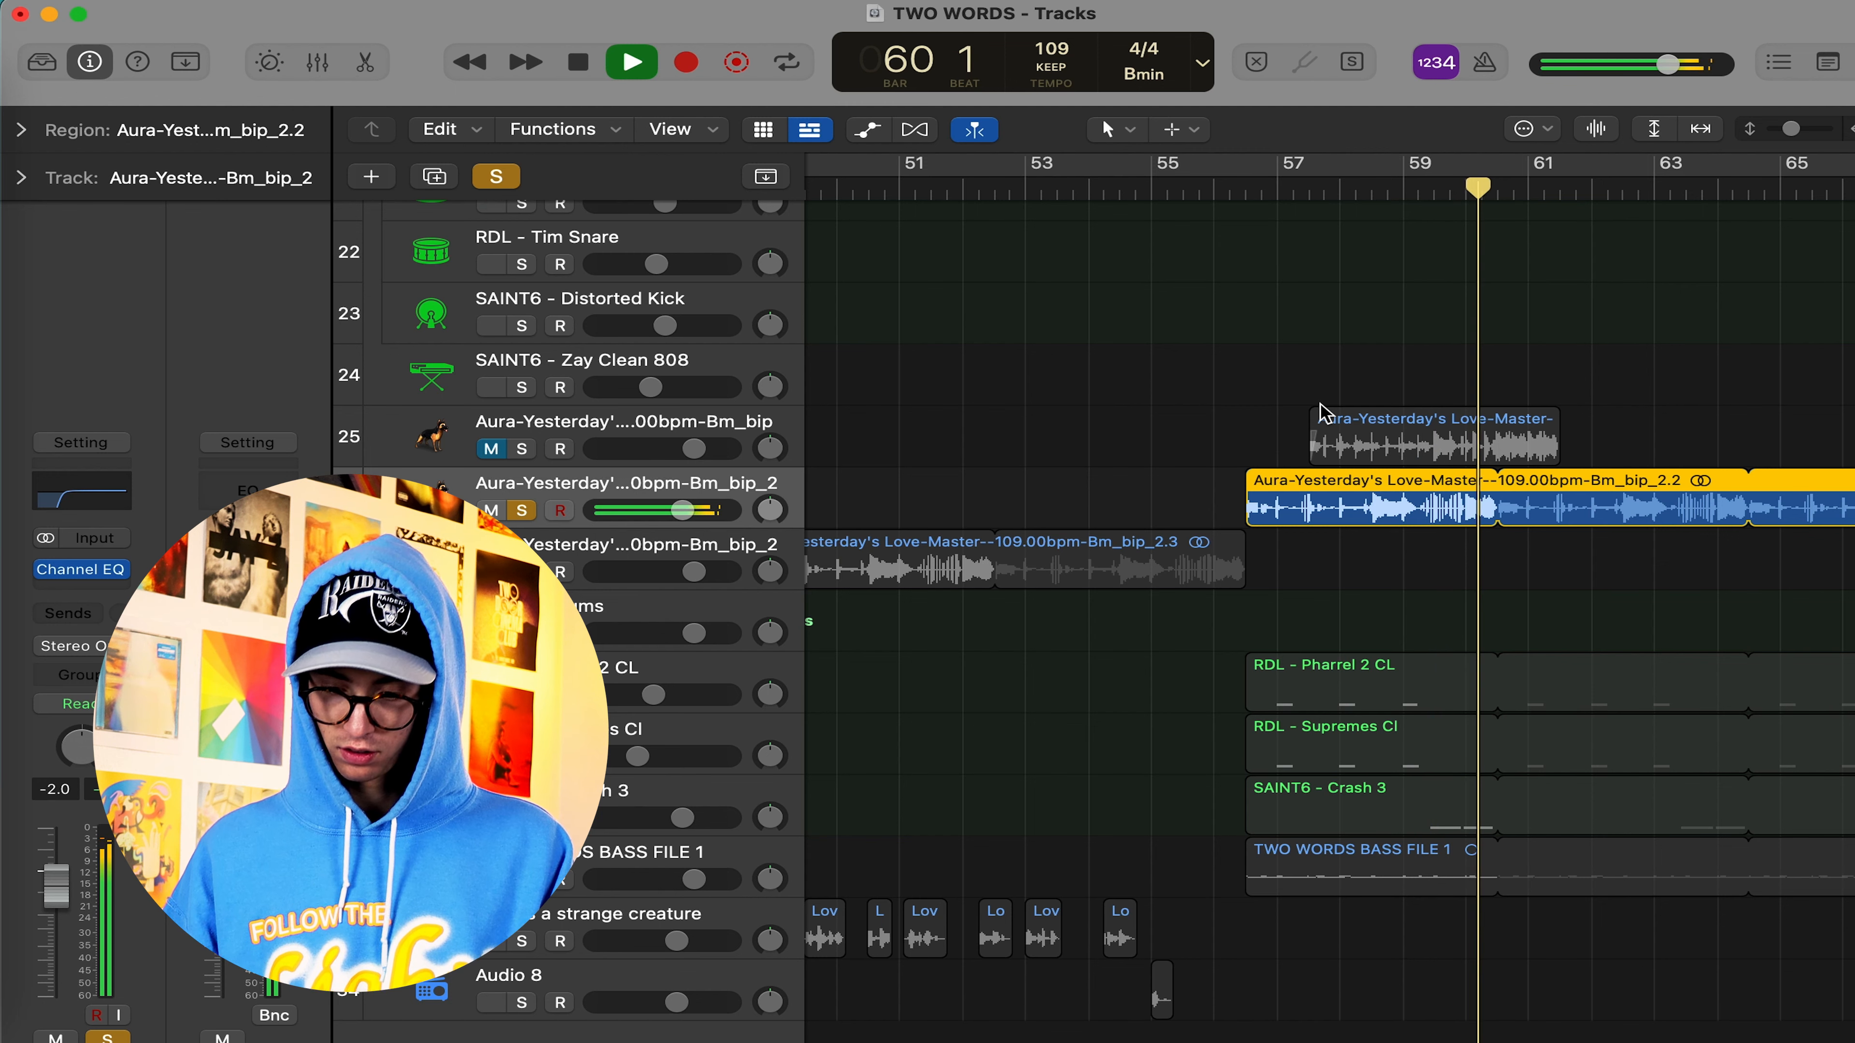
pyautogui.press('space')
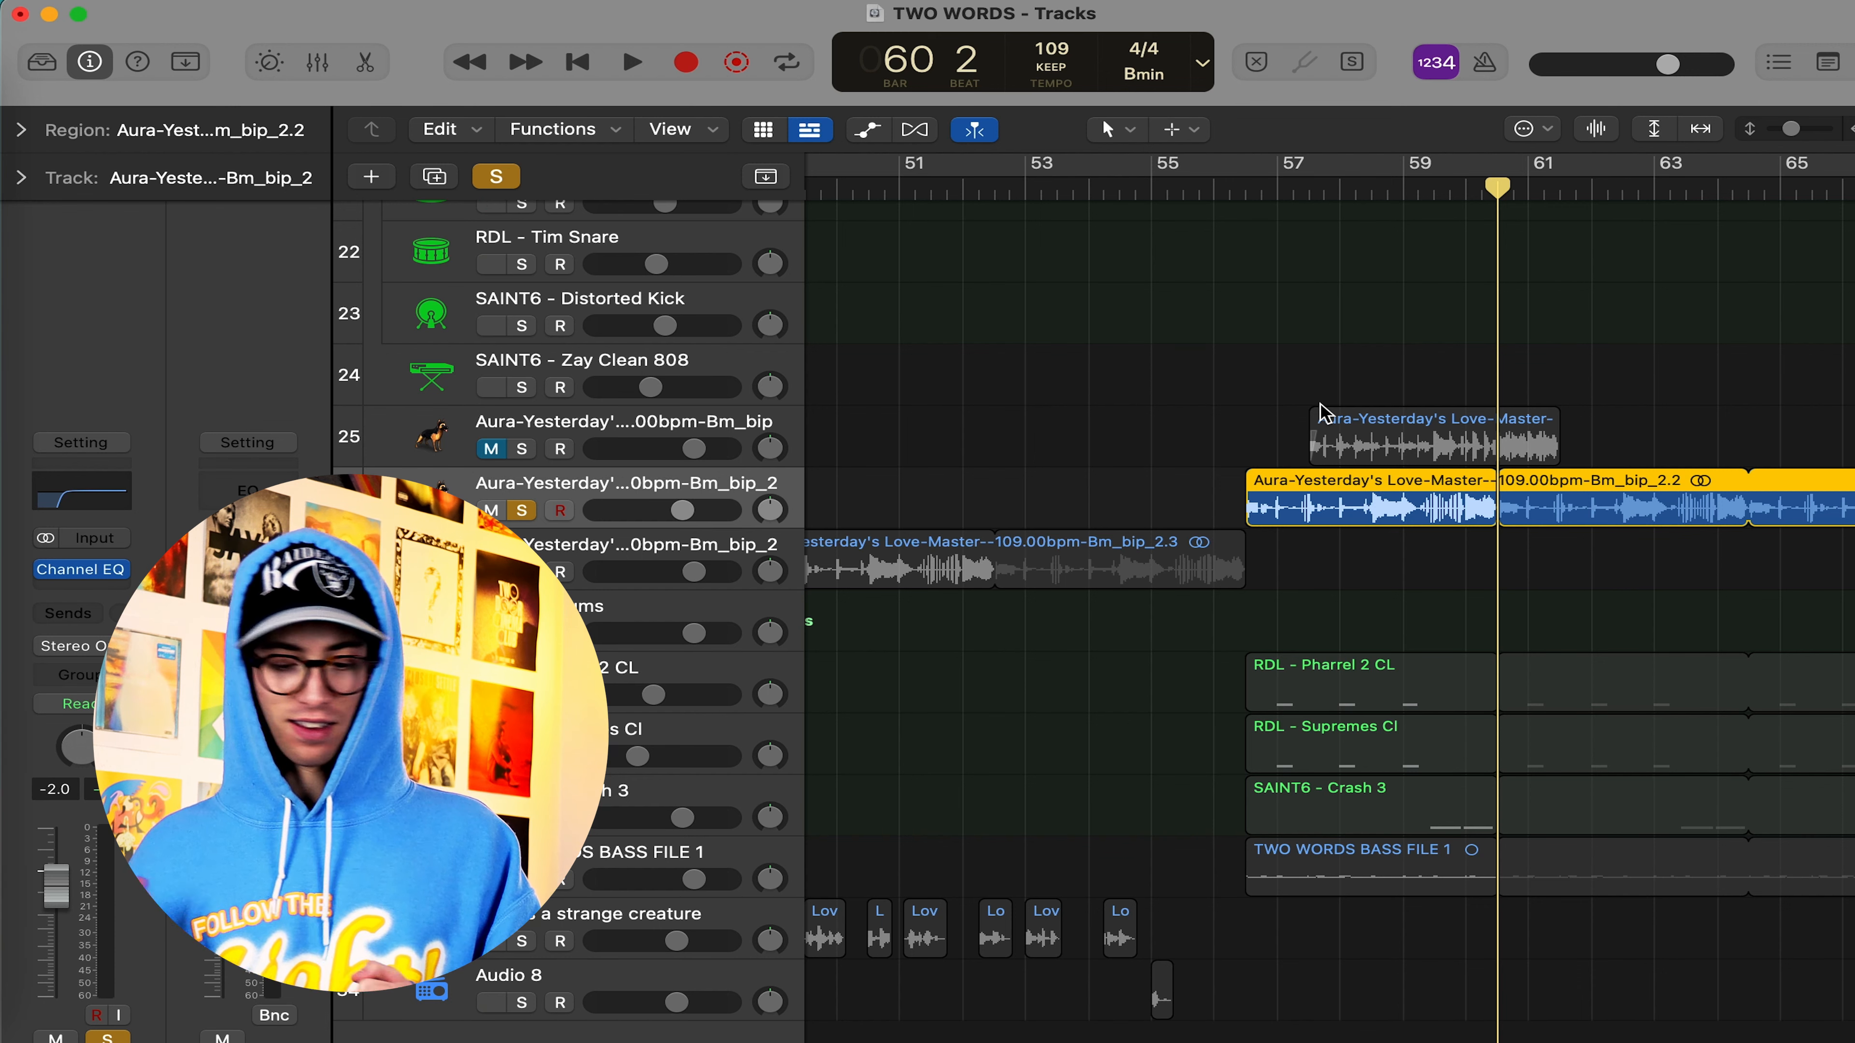
pyautogui.click(1231, 192)
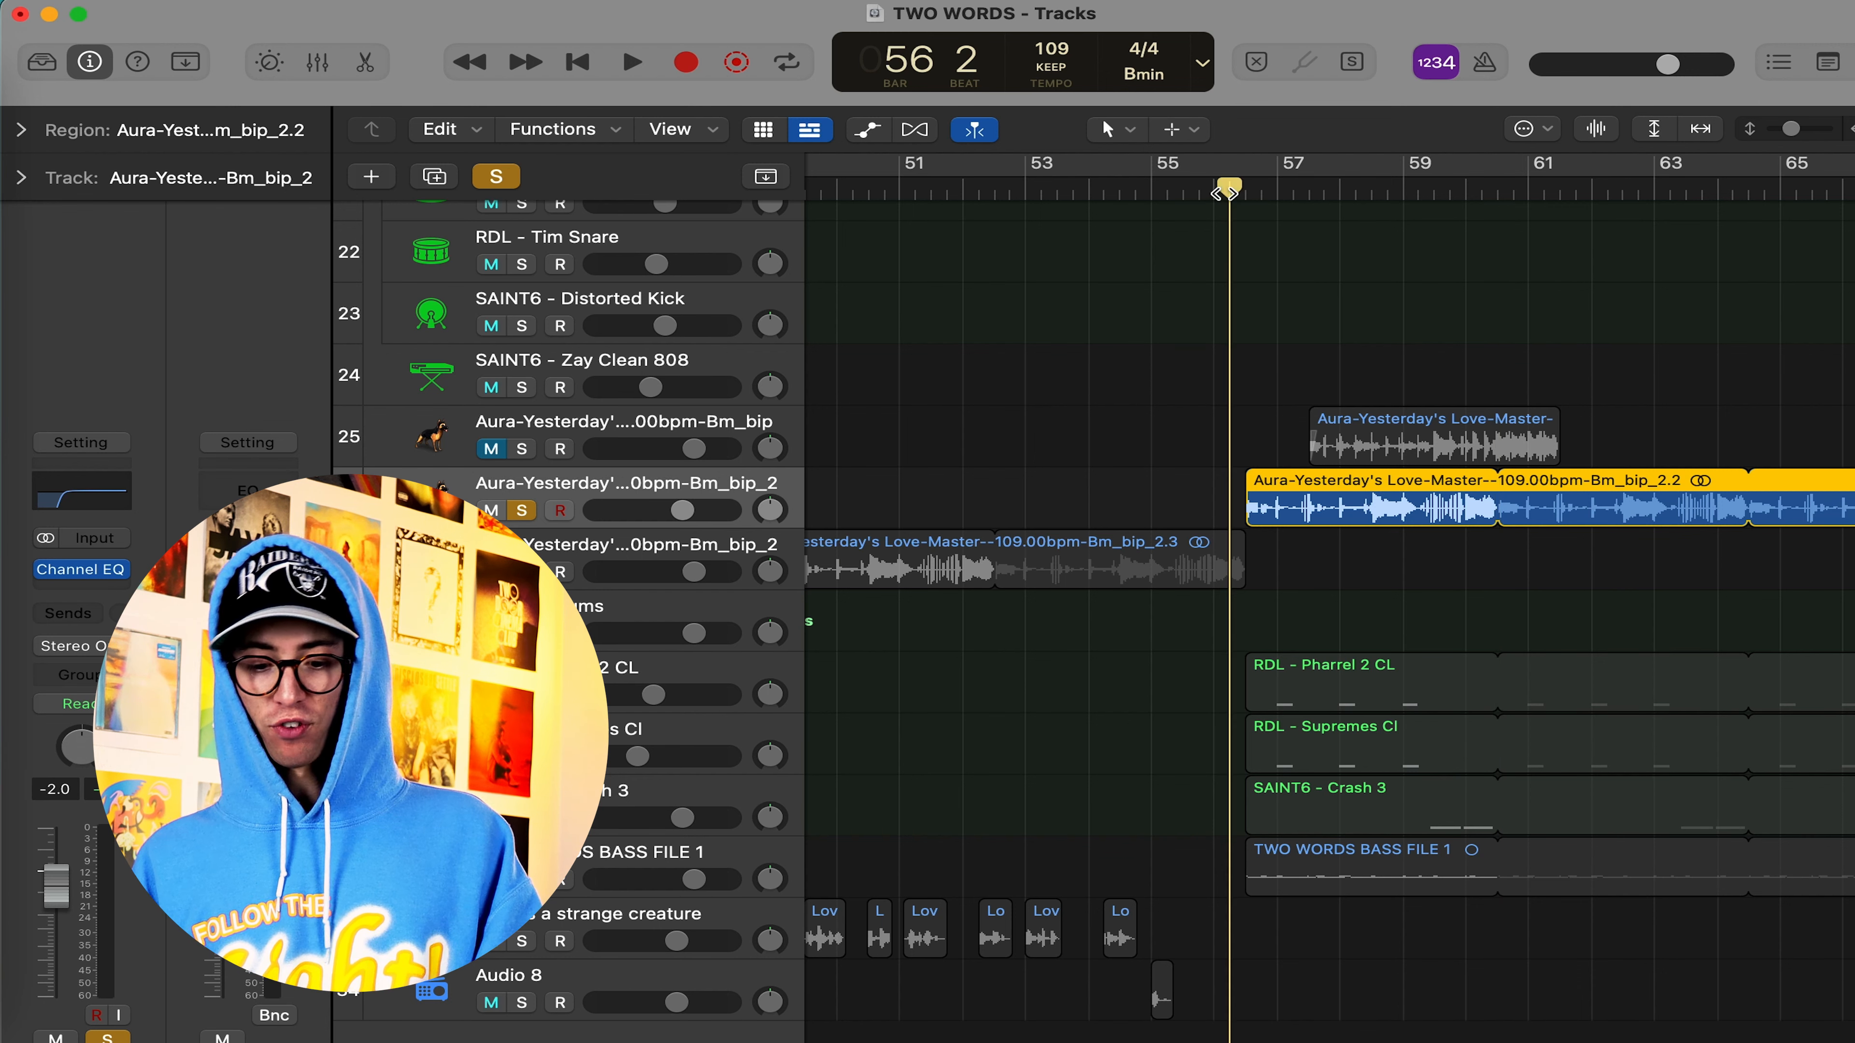
pyautogui.click(1241, 194)
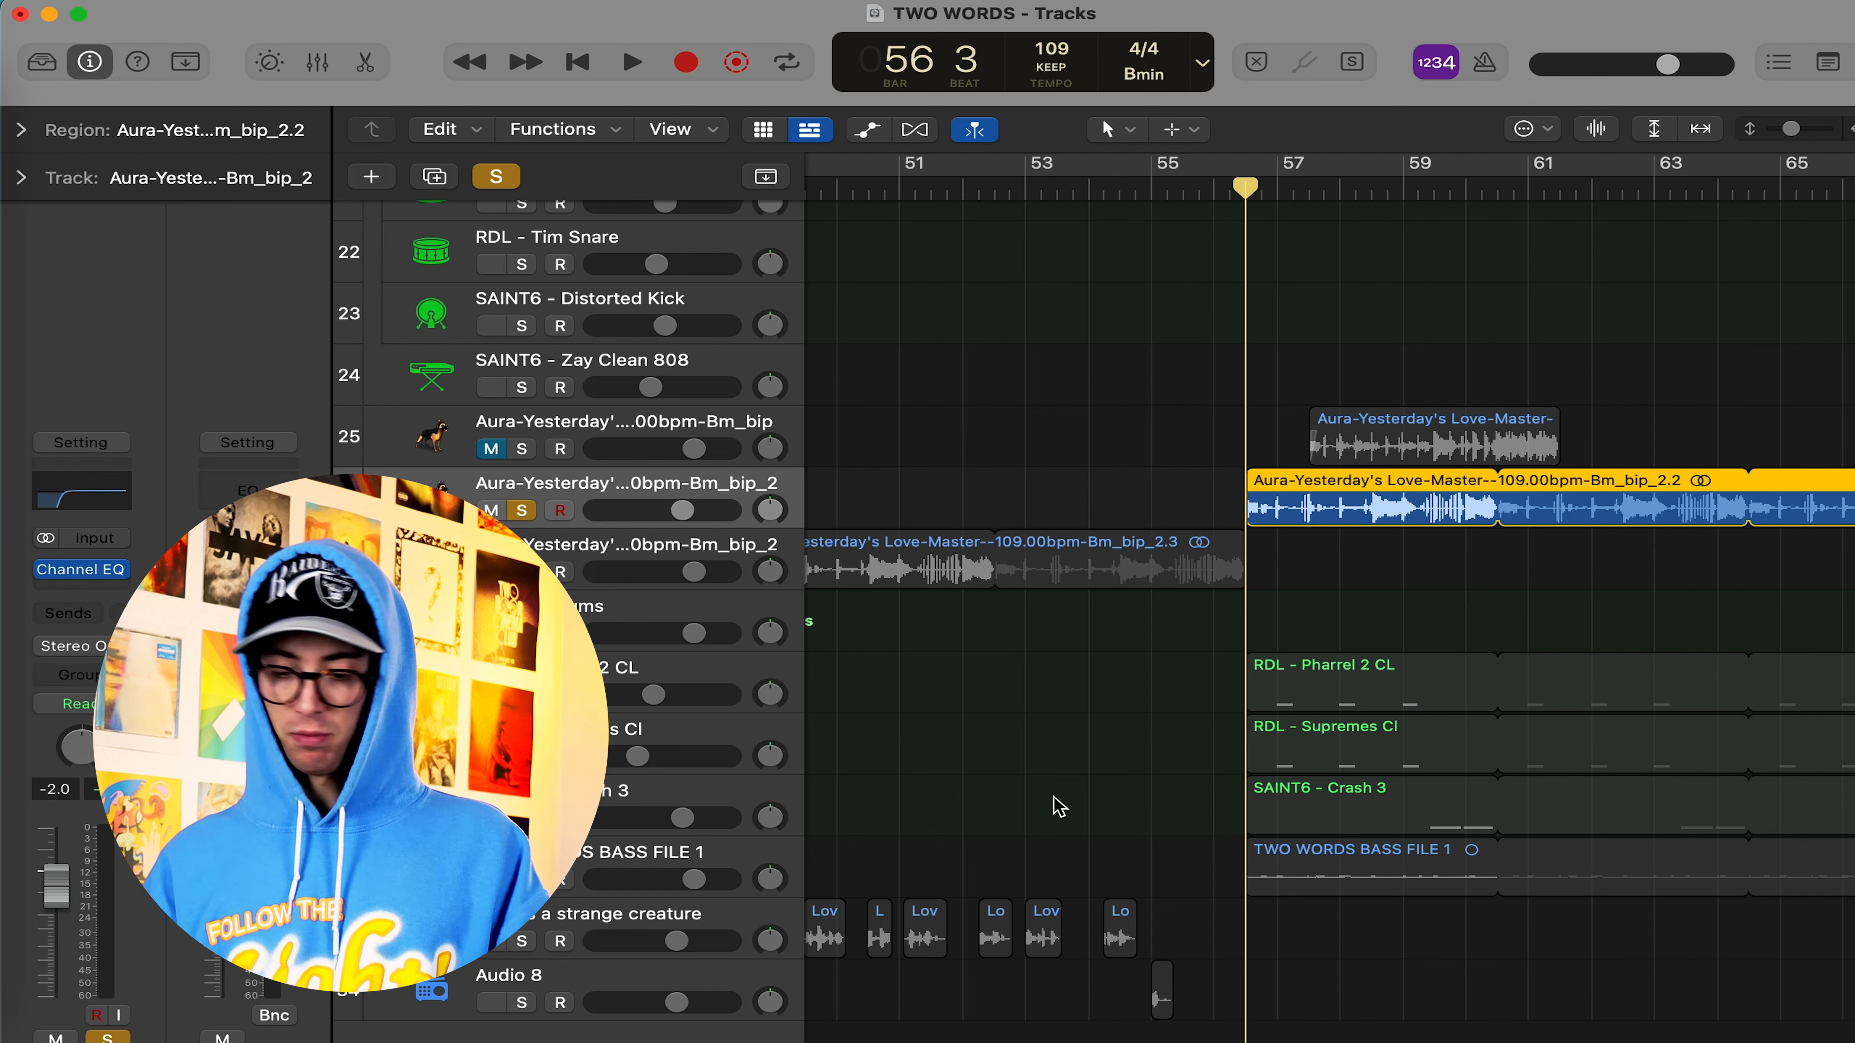
# Solo the RDL - Pharrel 2 CL and RDL - Supremes Cl clap tracks and play them from bar 56 beat 3 to bar 58
pyautogui.click(675, 683)
pyautogui.click(521, 756)
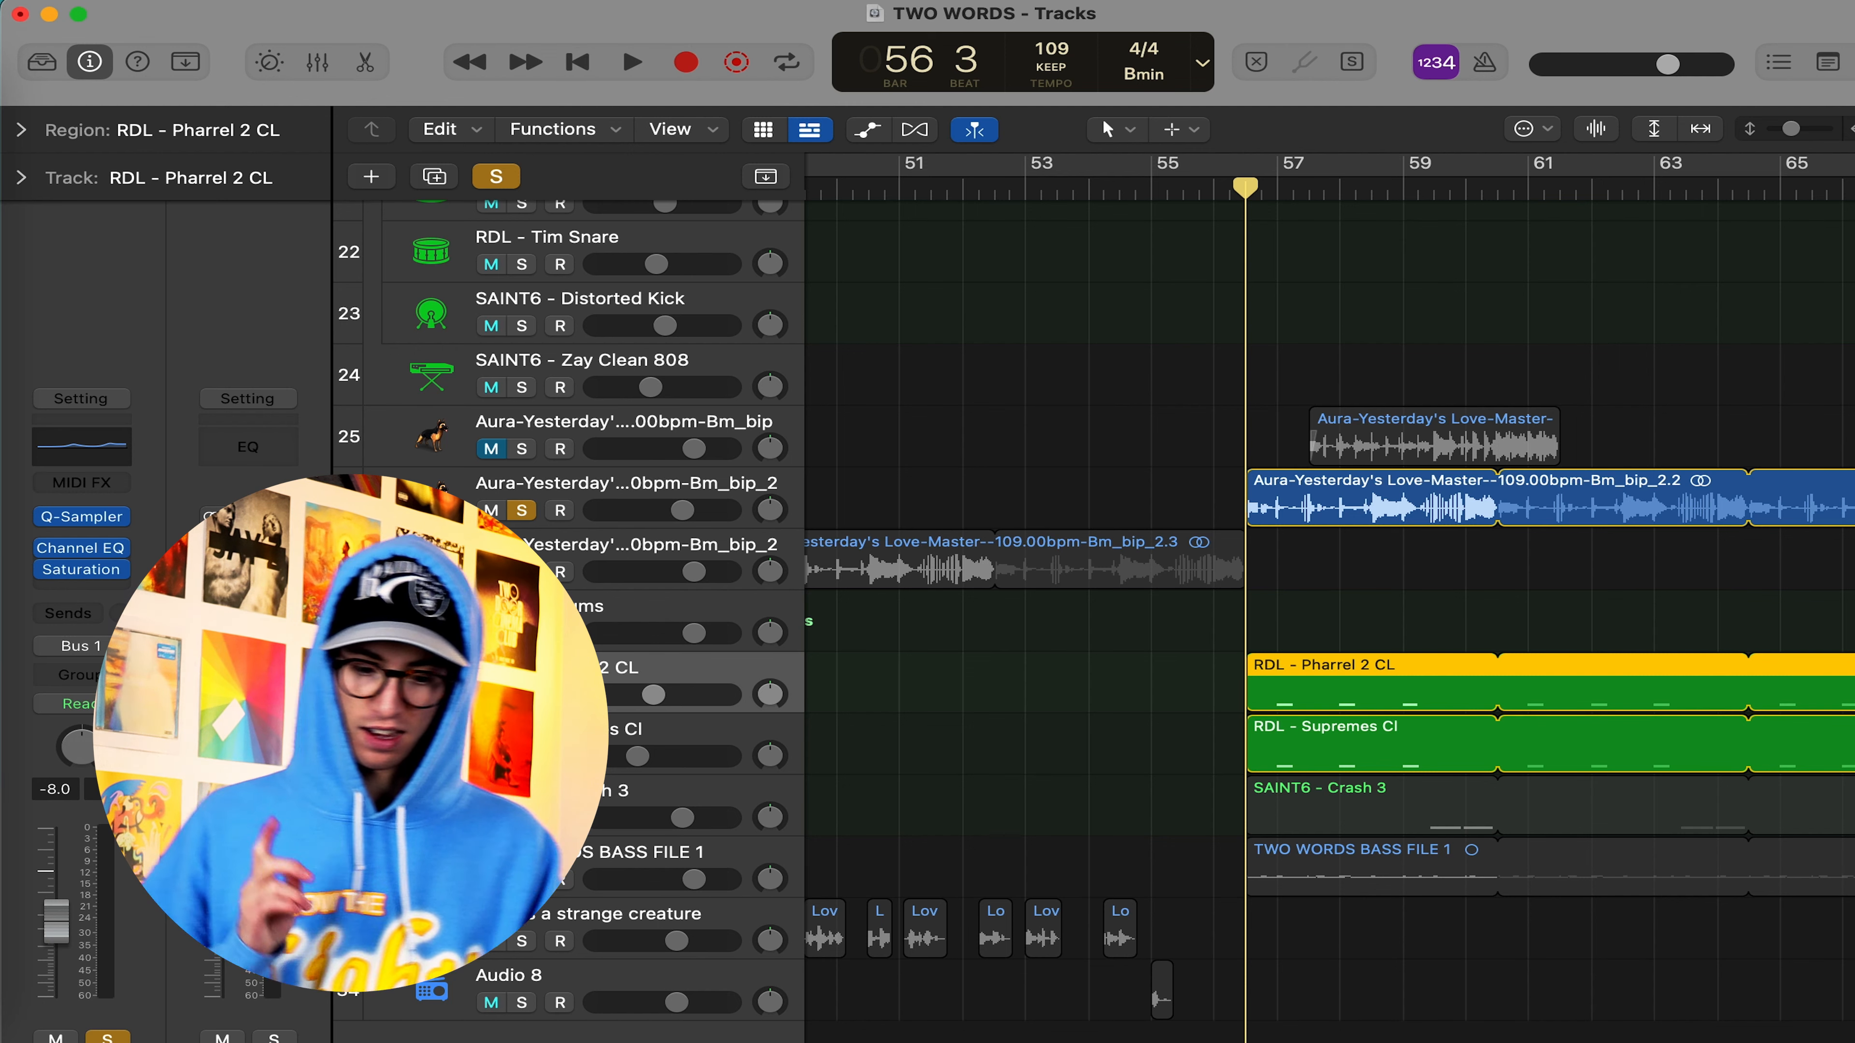
pyautogui.press('Down')
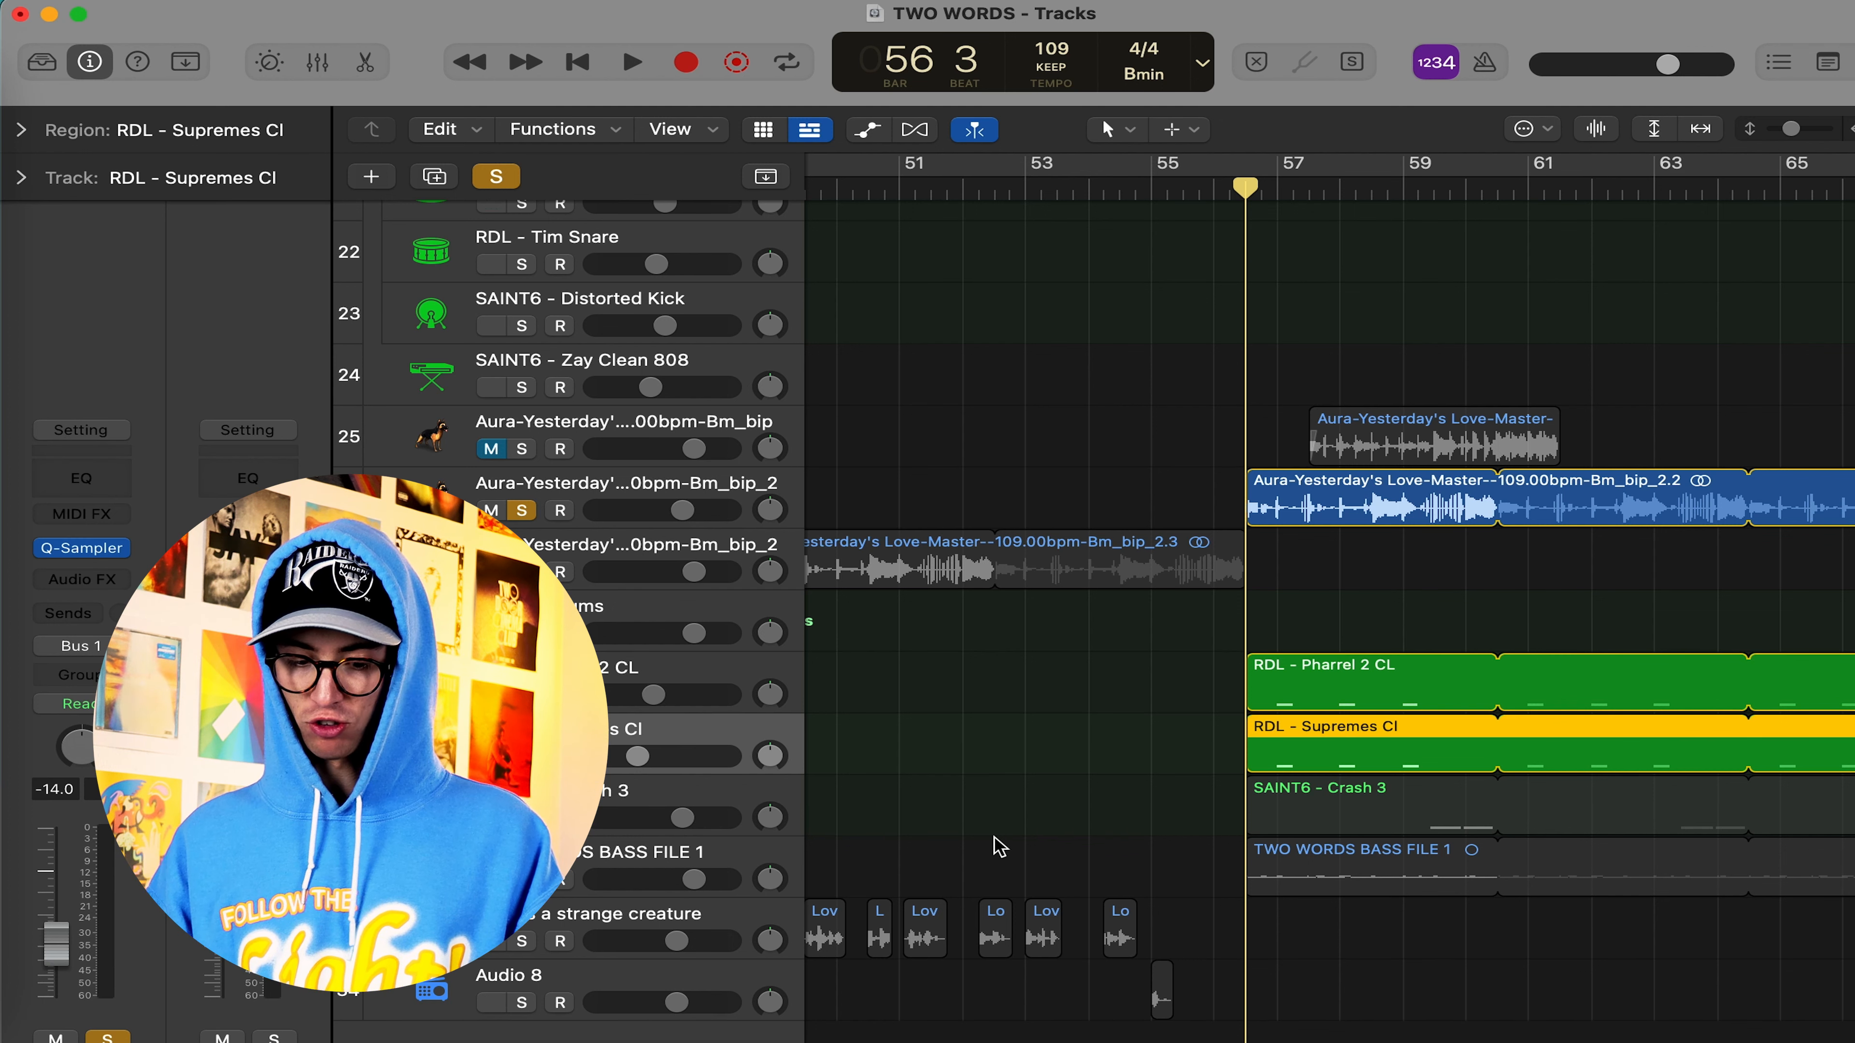
pyautogui.press('space')
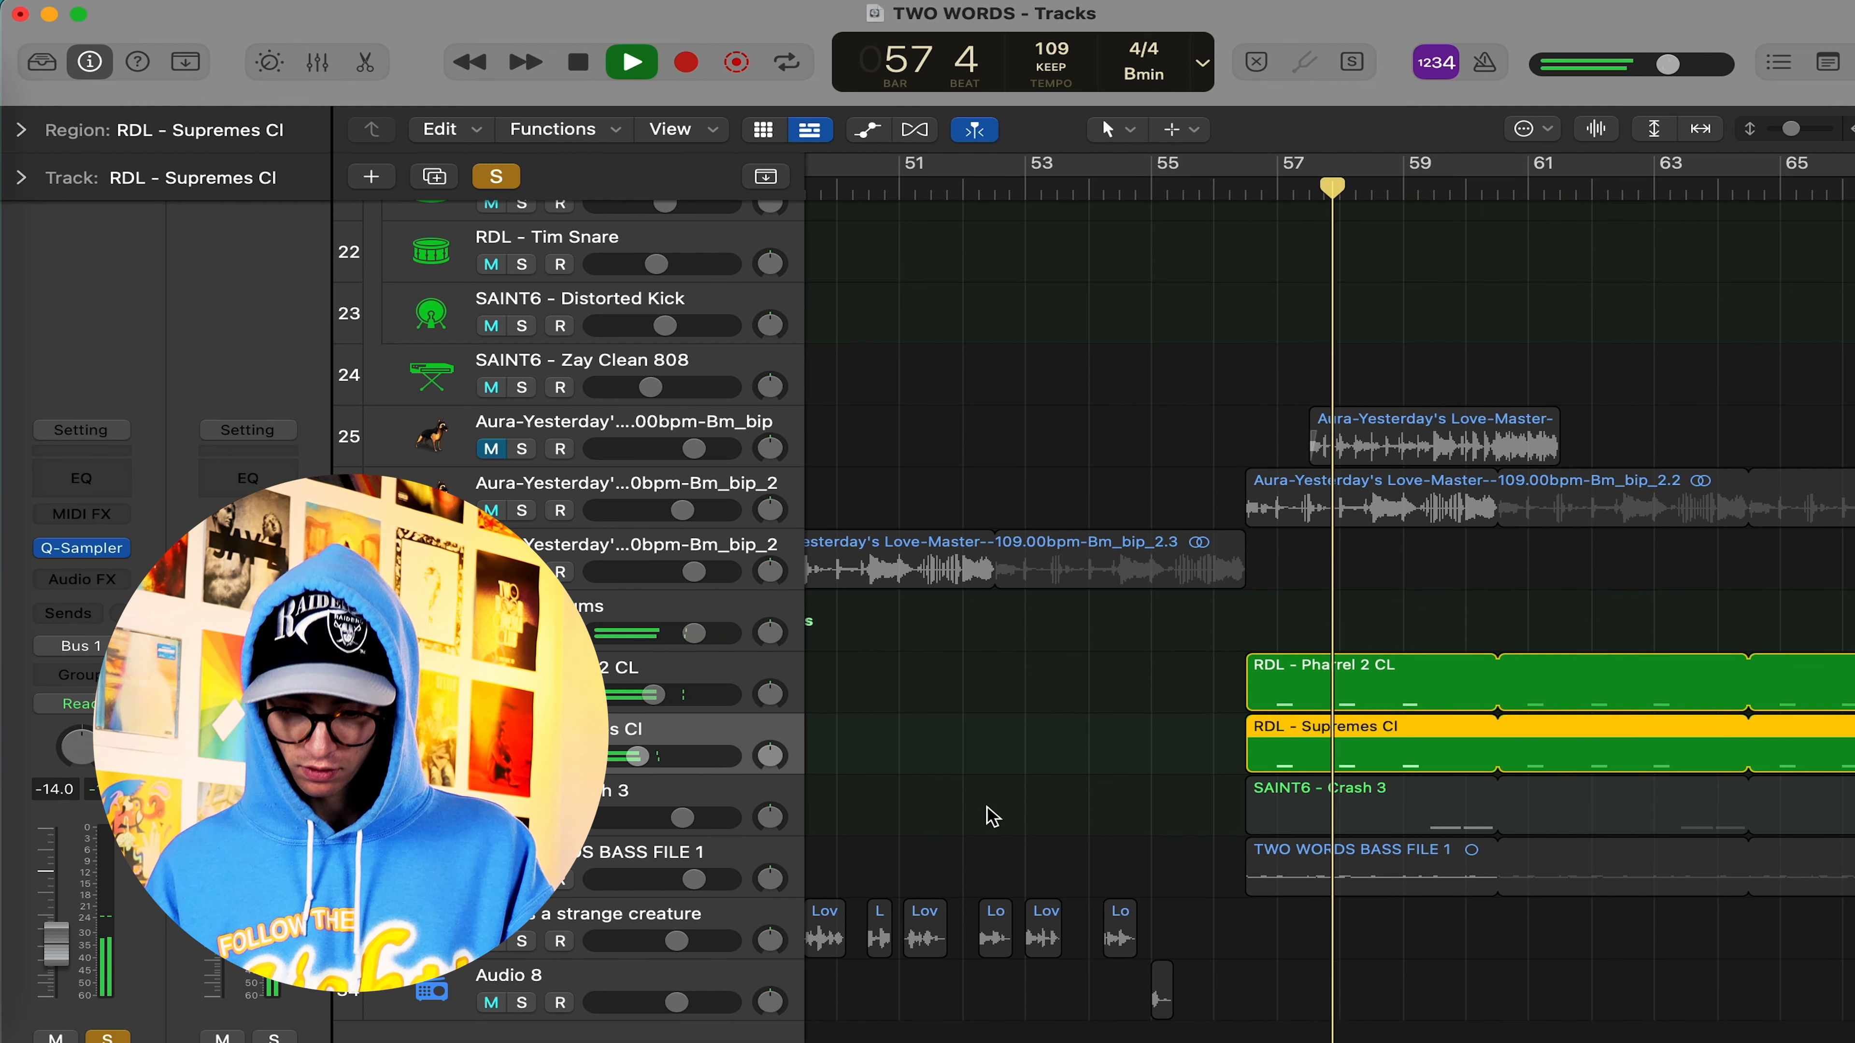
pyautogui.press('space')
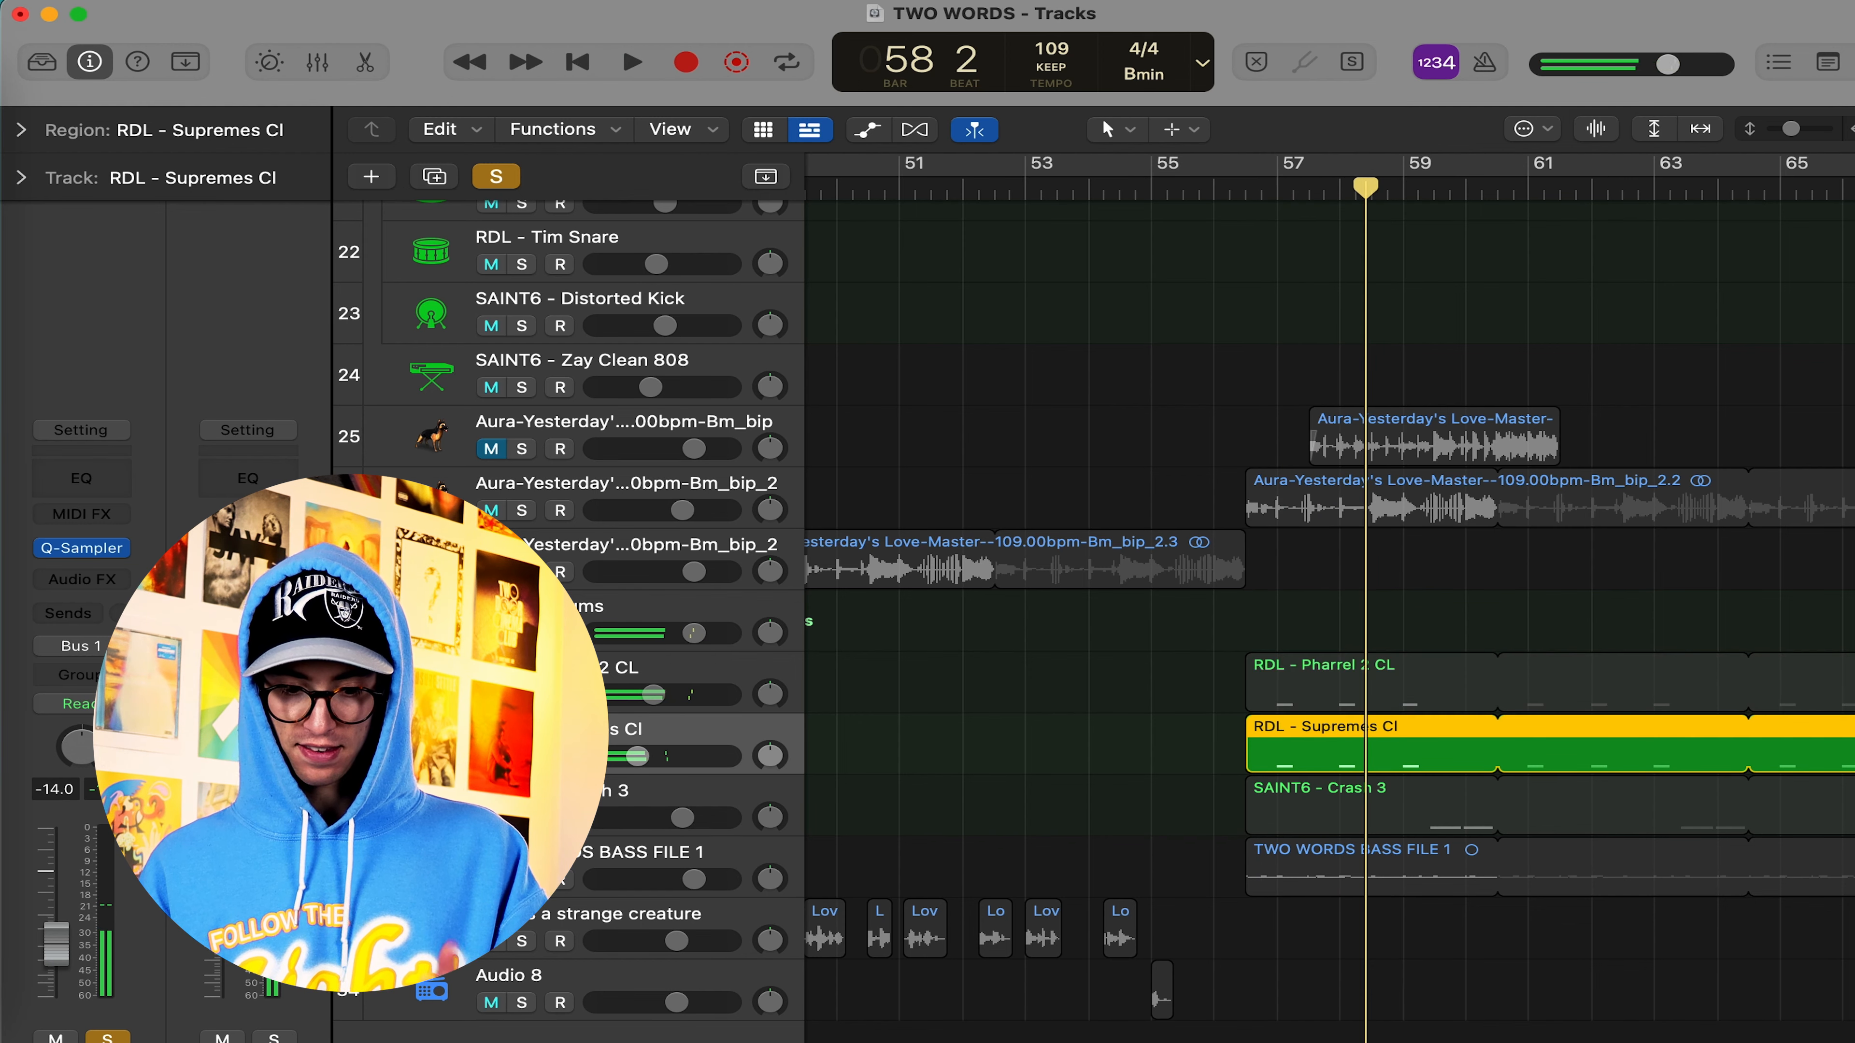
# Solo only the SAINT6 - Crash 3 track, play it from the middle of bar 59 to bar 60 beat 2, and unsolo it
pyautogui.click(521, 756)
pyautogui.click(521, 818)
pyautogui.click(1443, 188)
pyautogui.press('space')
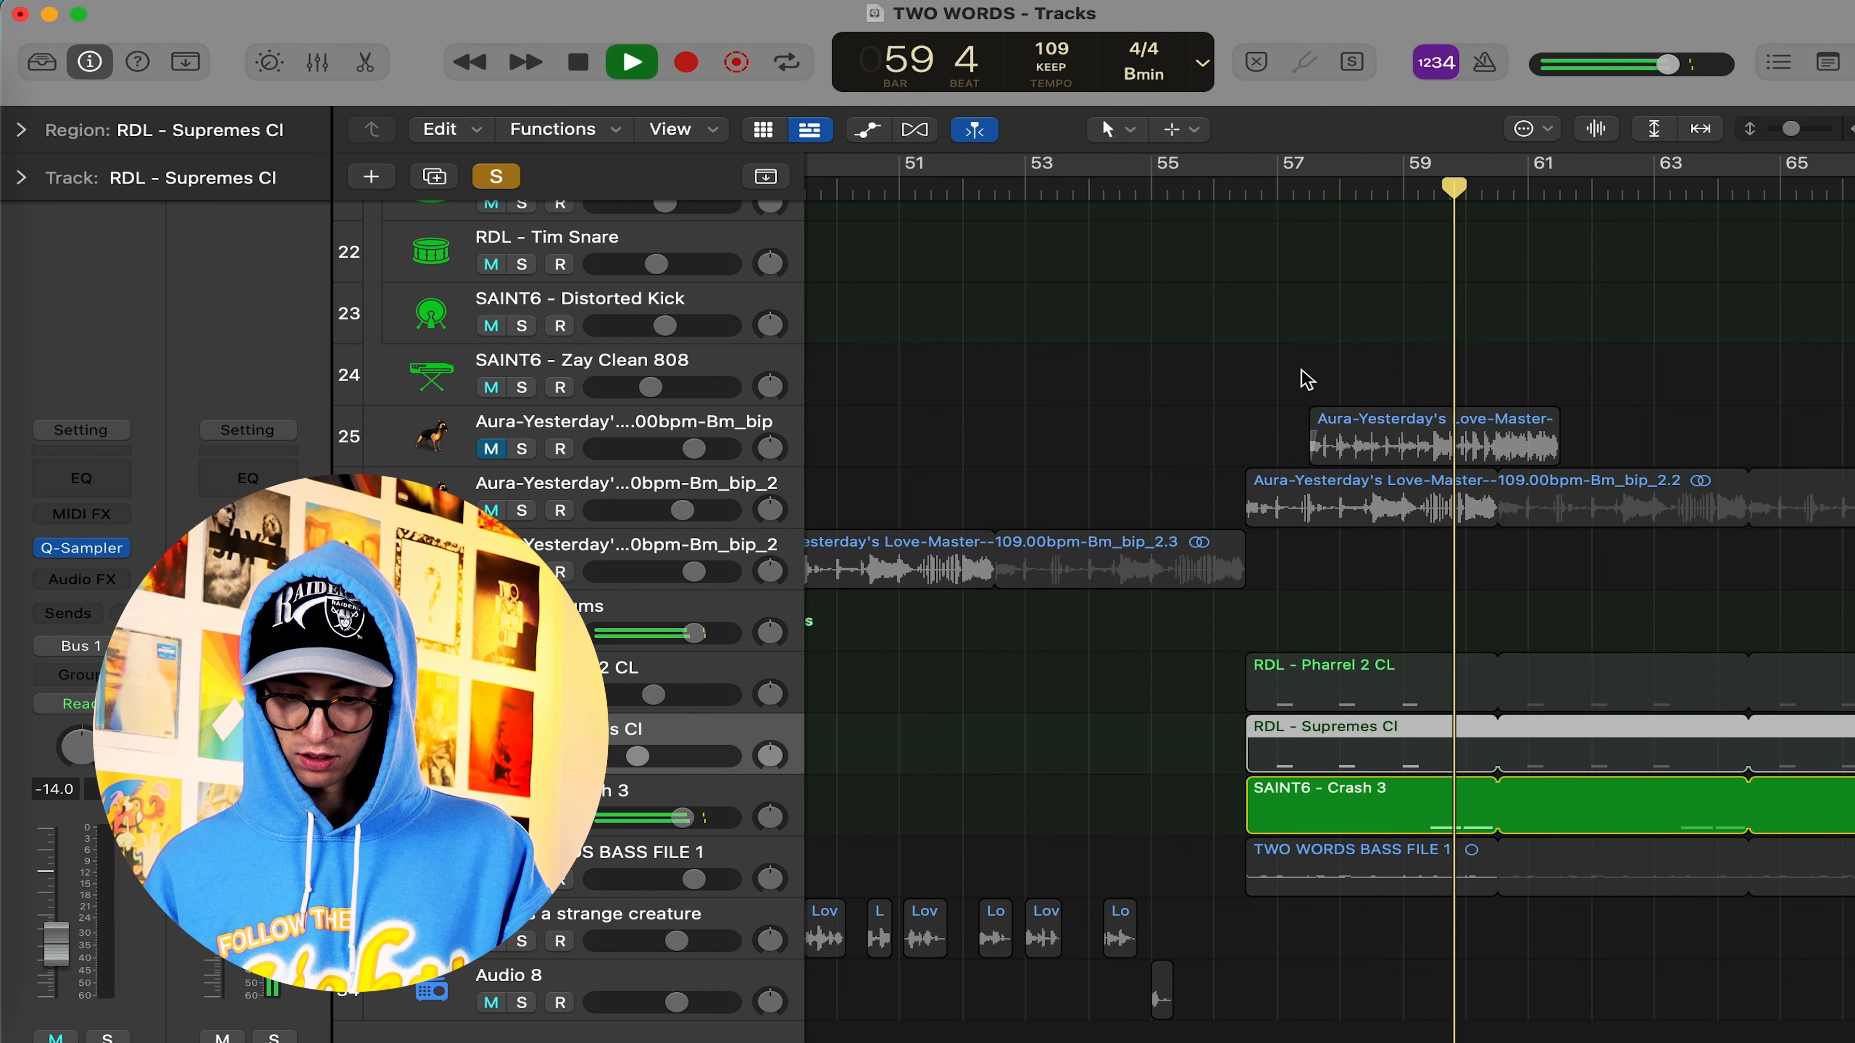
pyautogui.press('space')
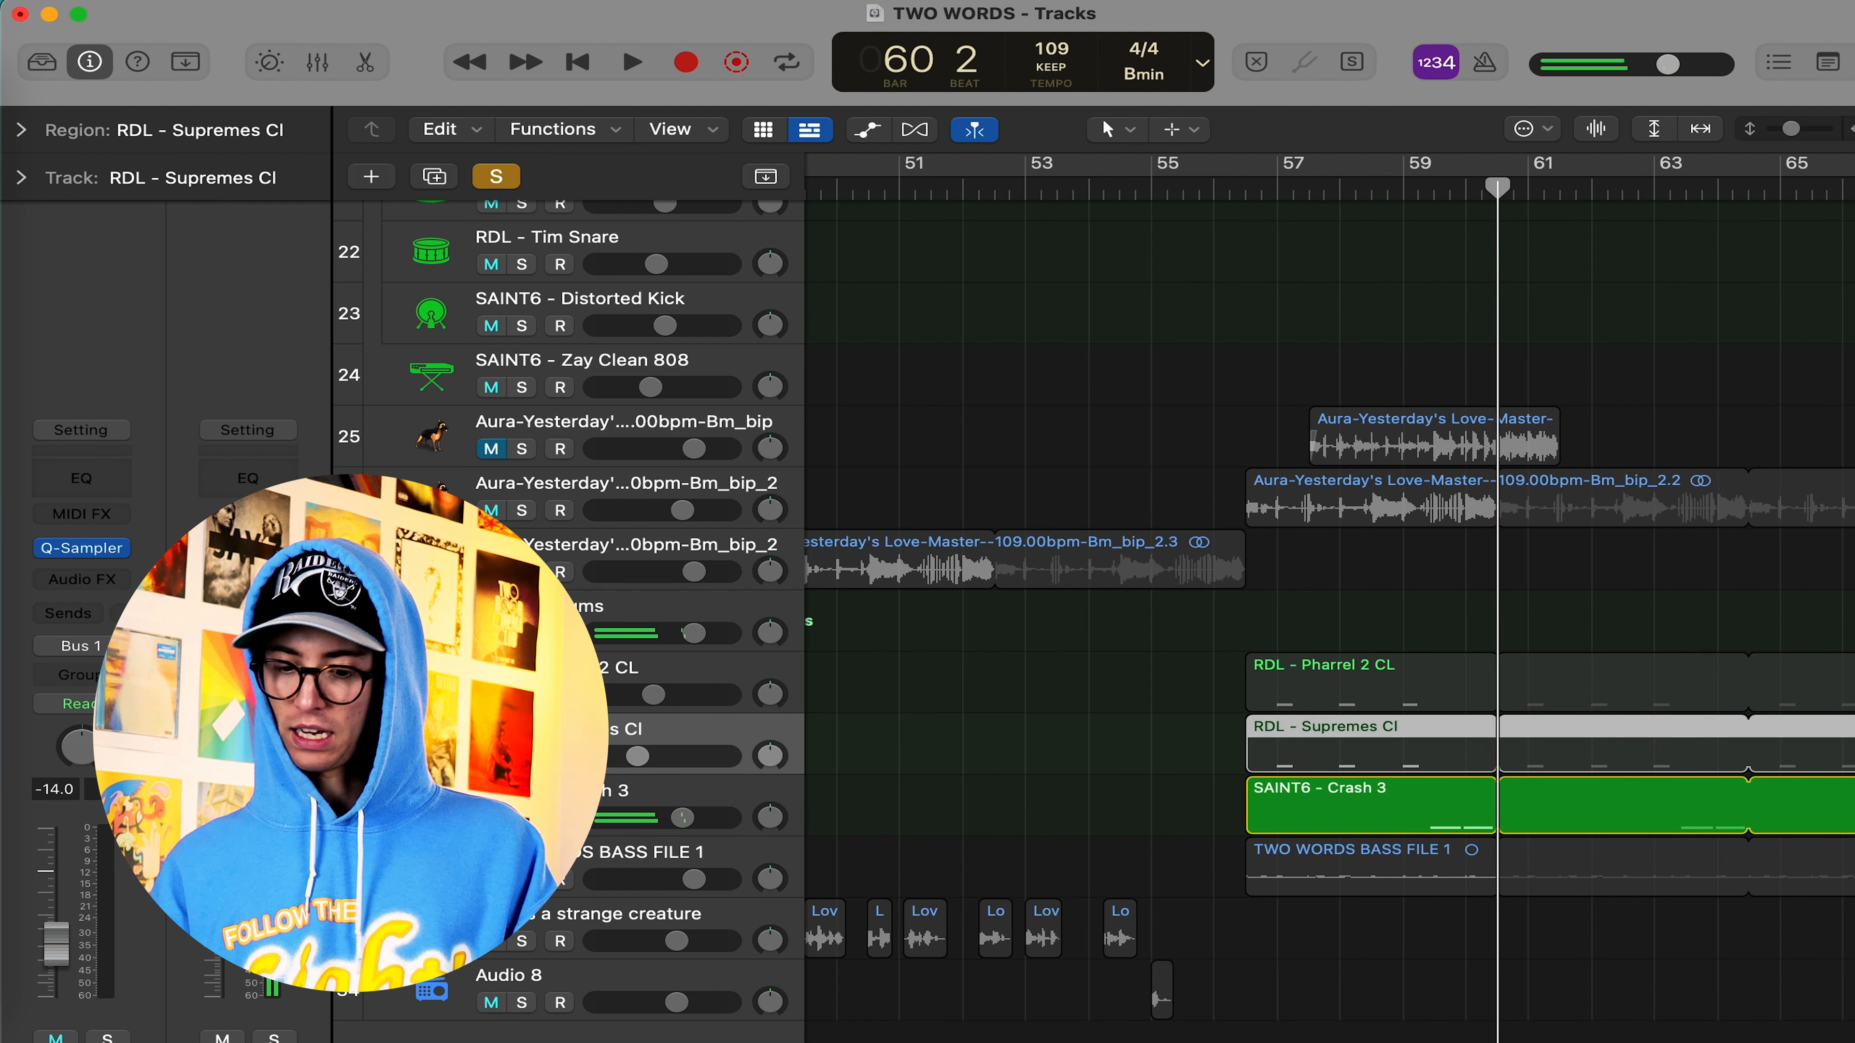
pyautogui.click(521, 817)
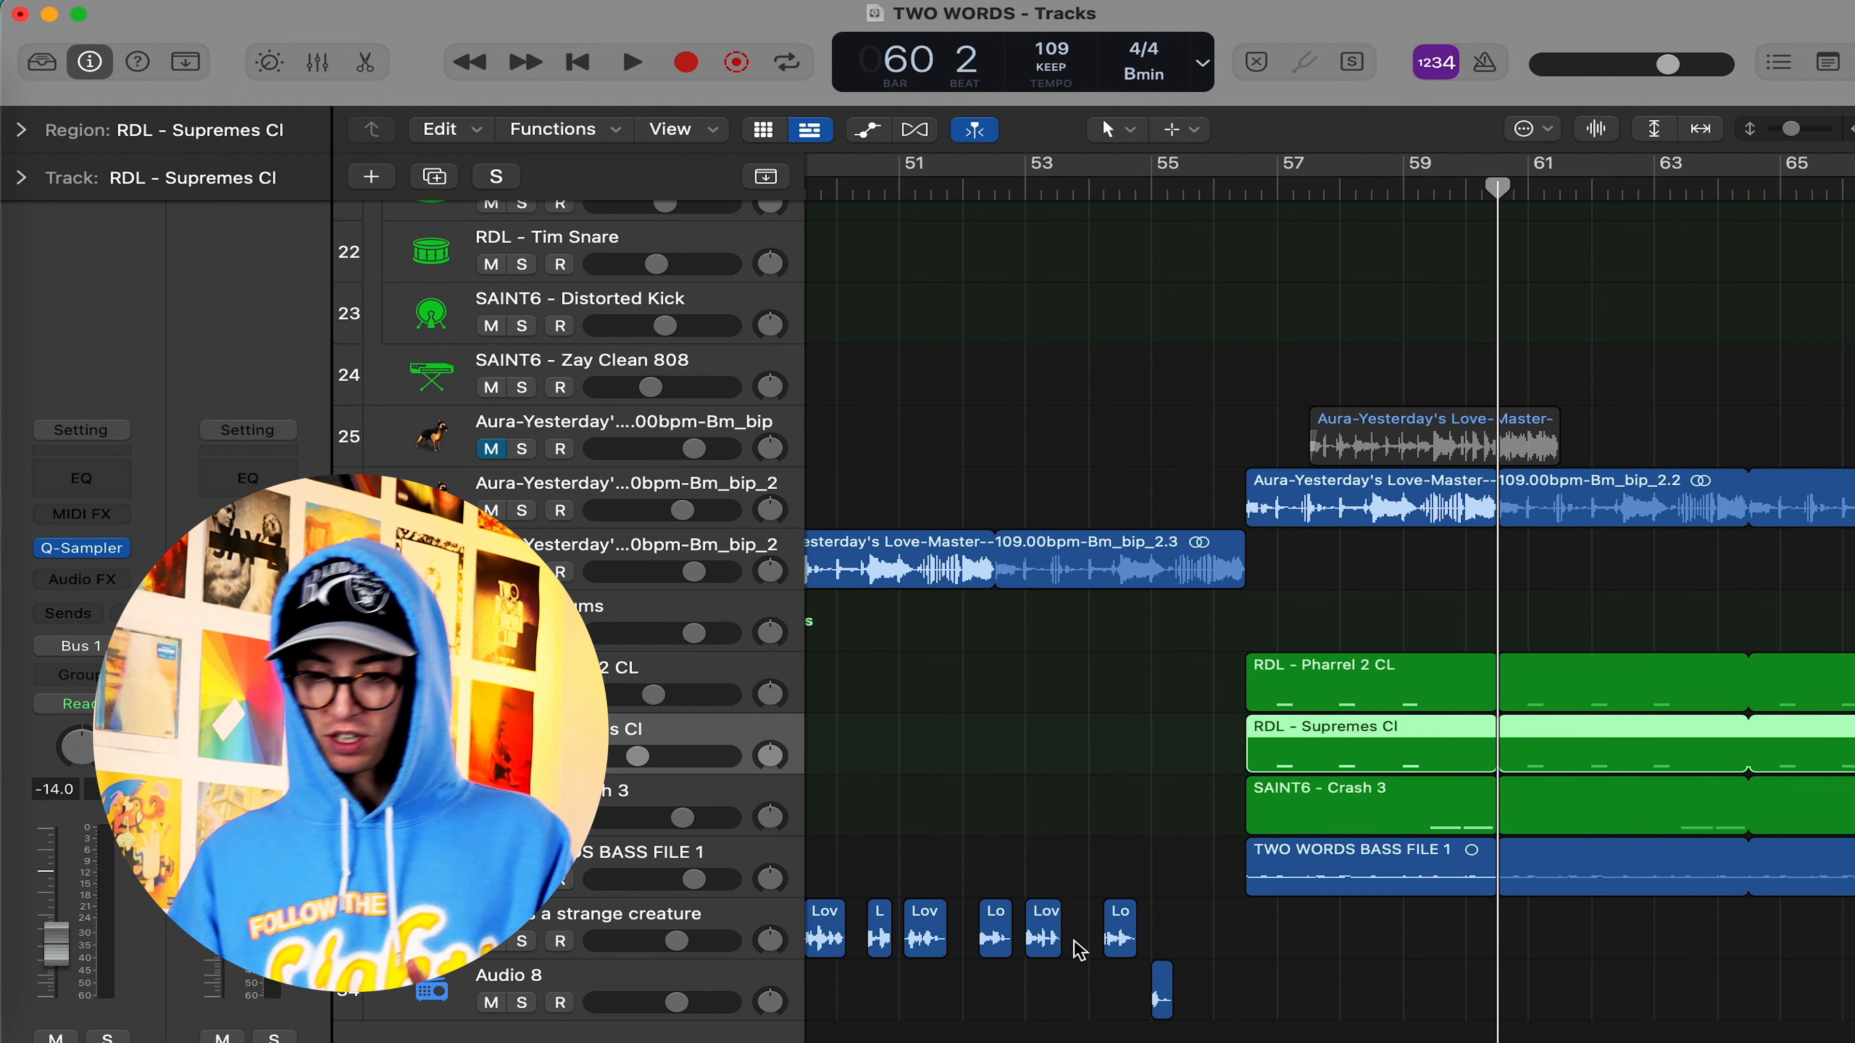
# Solo the TWO WORDS BASS FILE 1 track, play it from bar 56 beat 3 to bar 60 beat 3, and unsolo it
pyautogui.hscroll(2, 1079, 950)
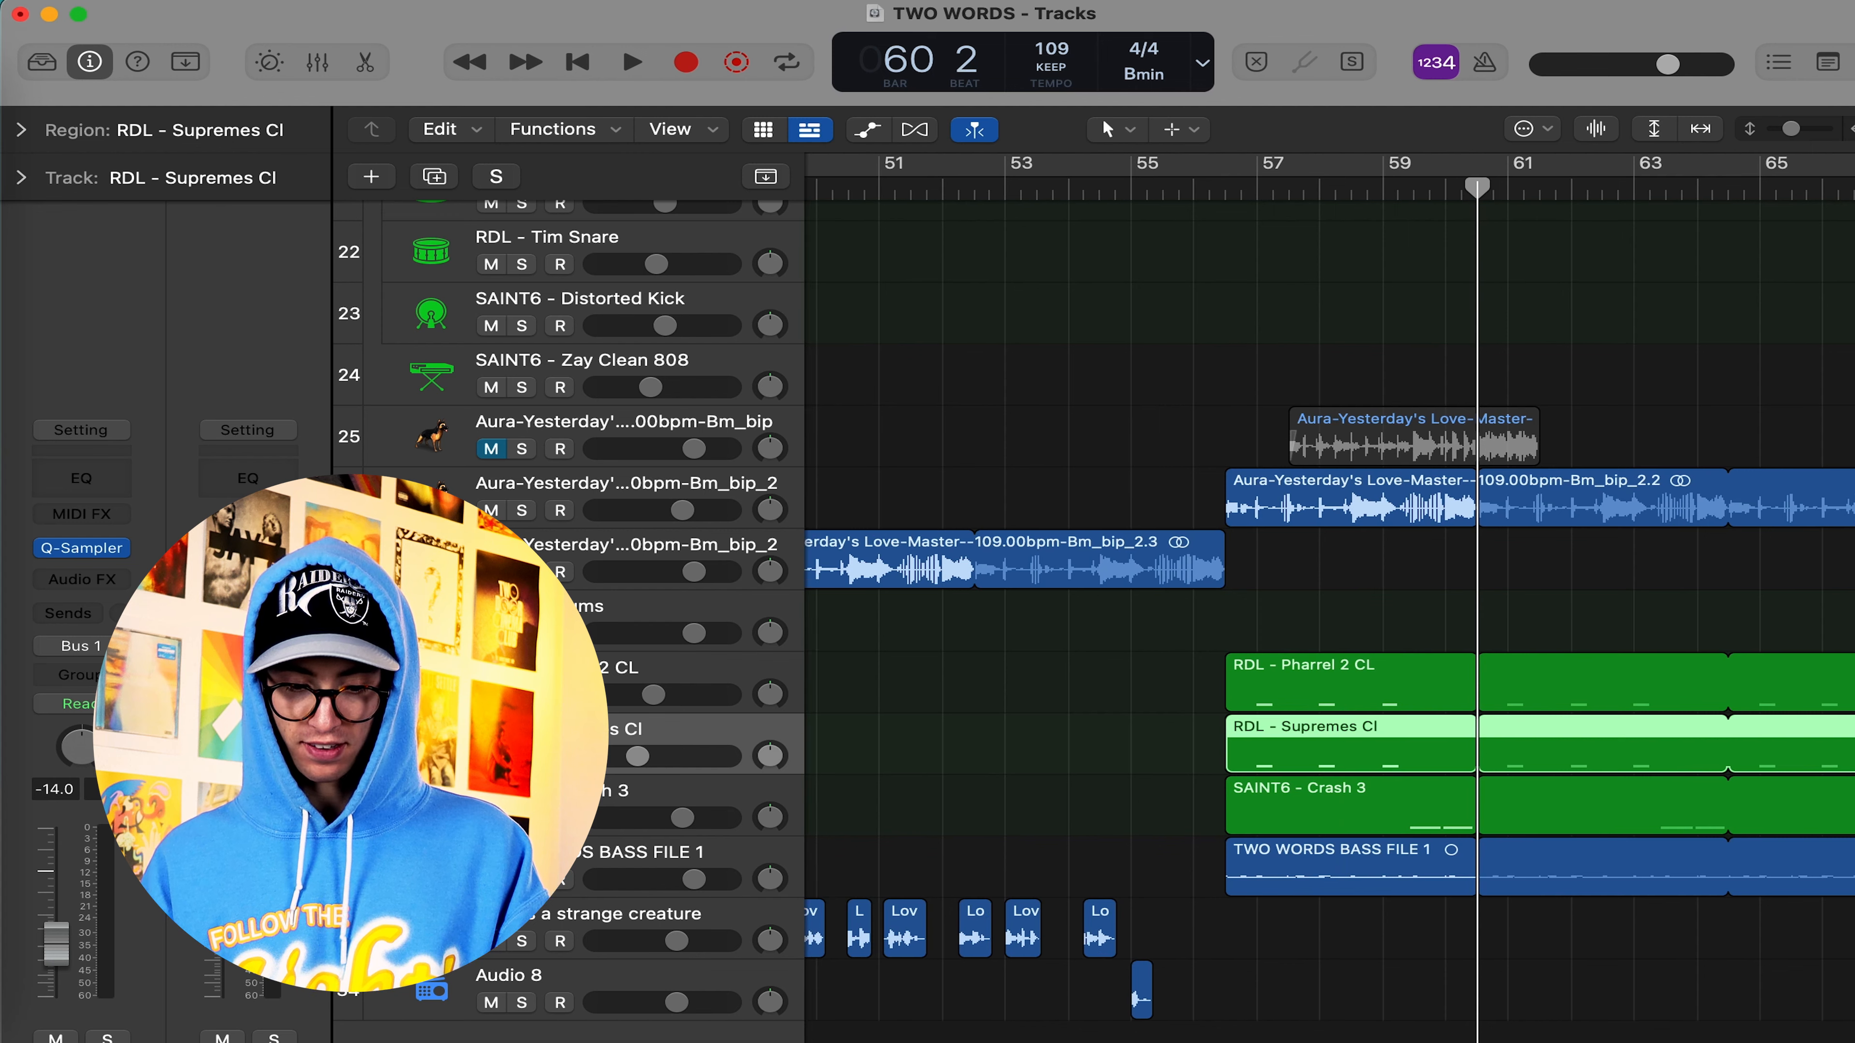
pyautogui.click(859, 869)
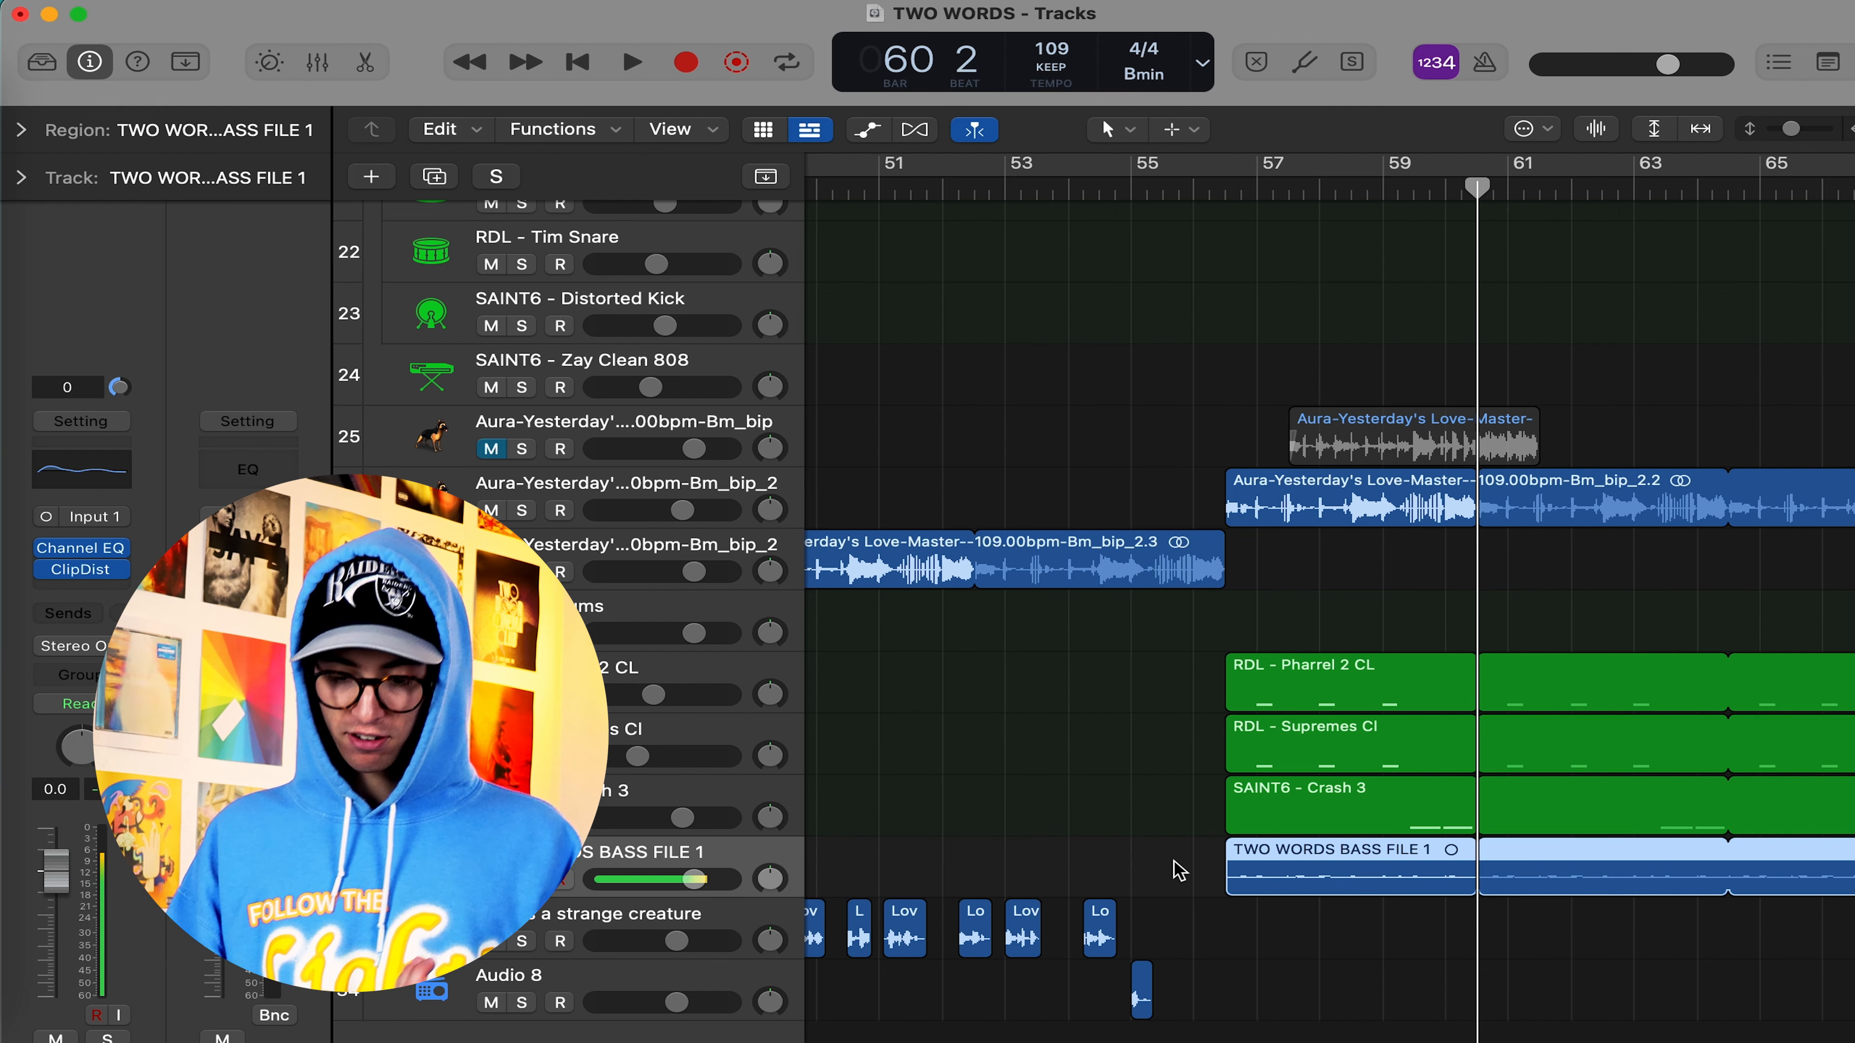
pyautogui.click(1224, 191)
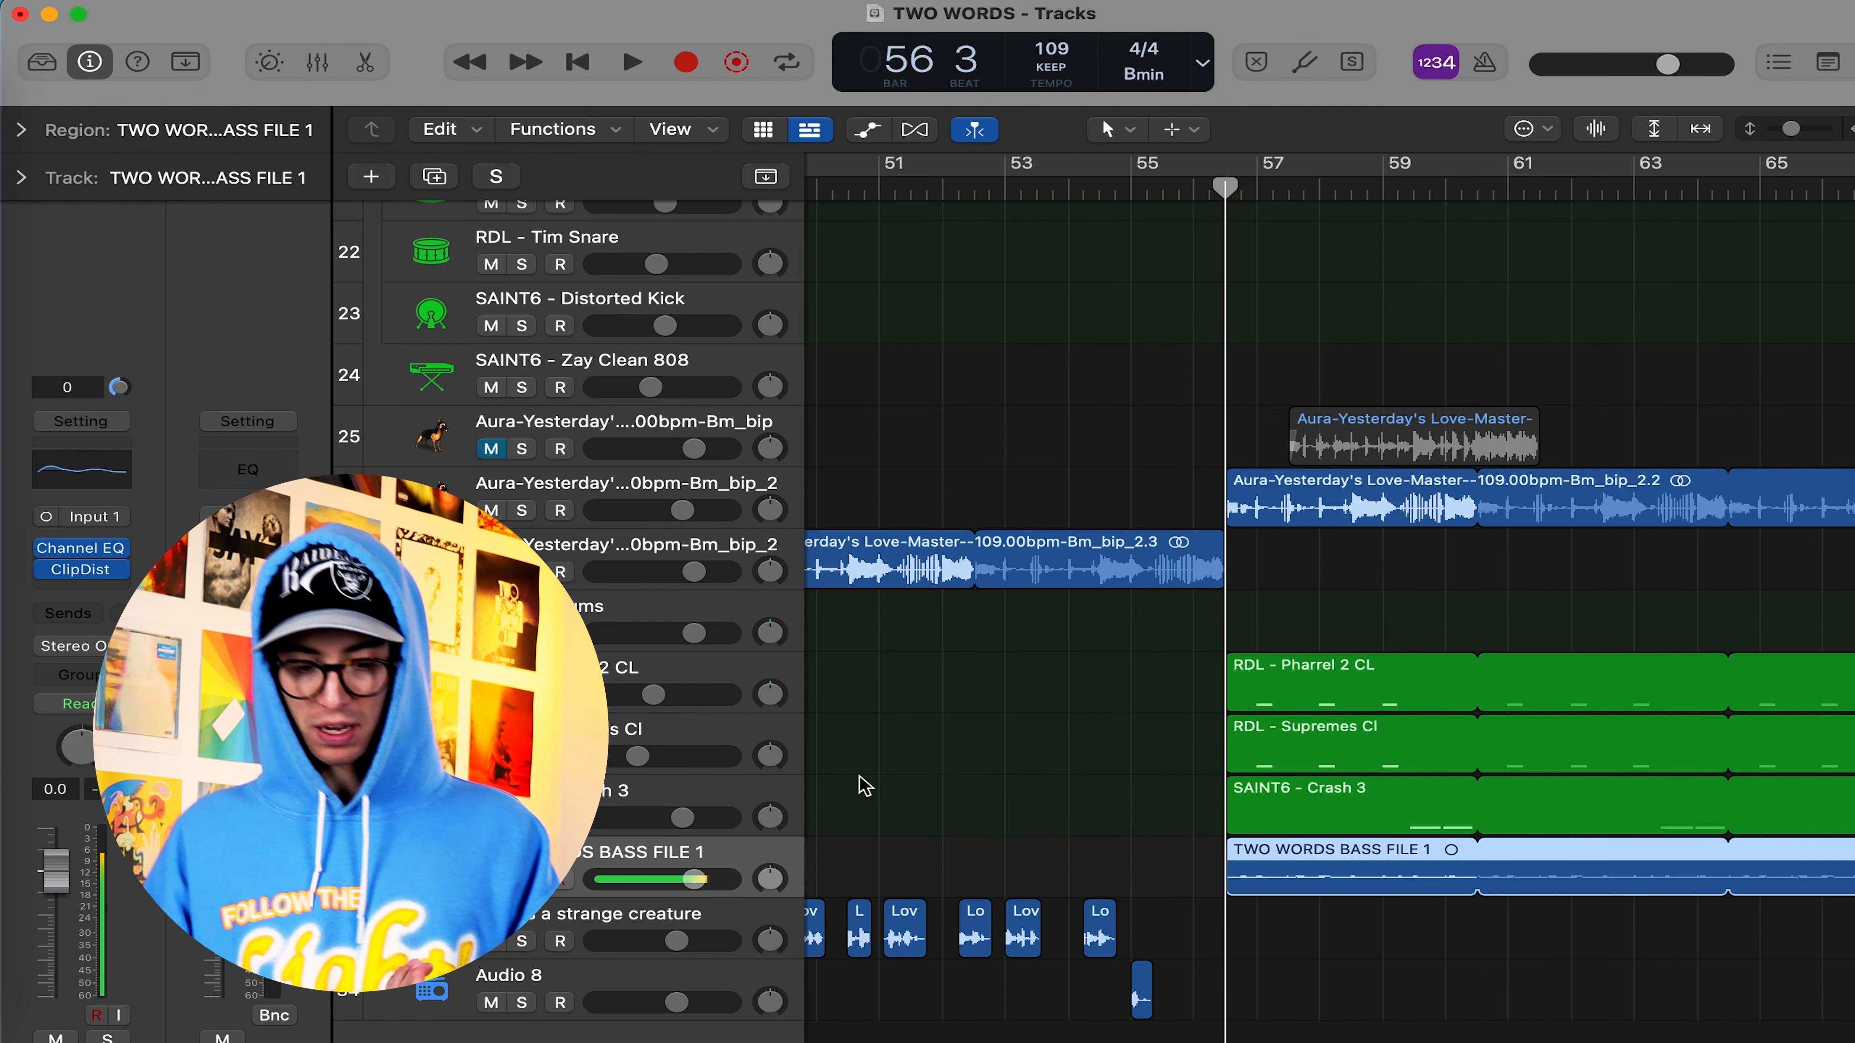
pyautogui.press('s')
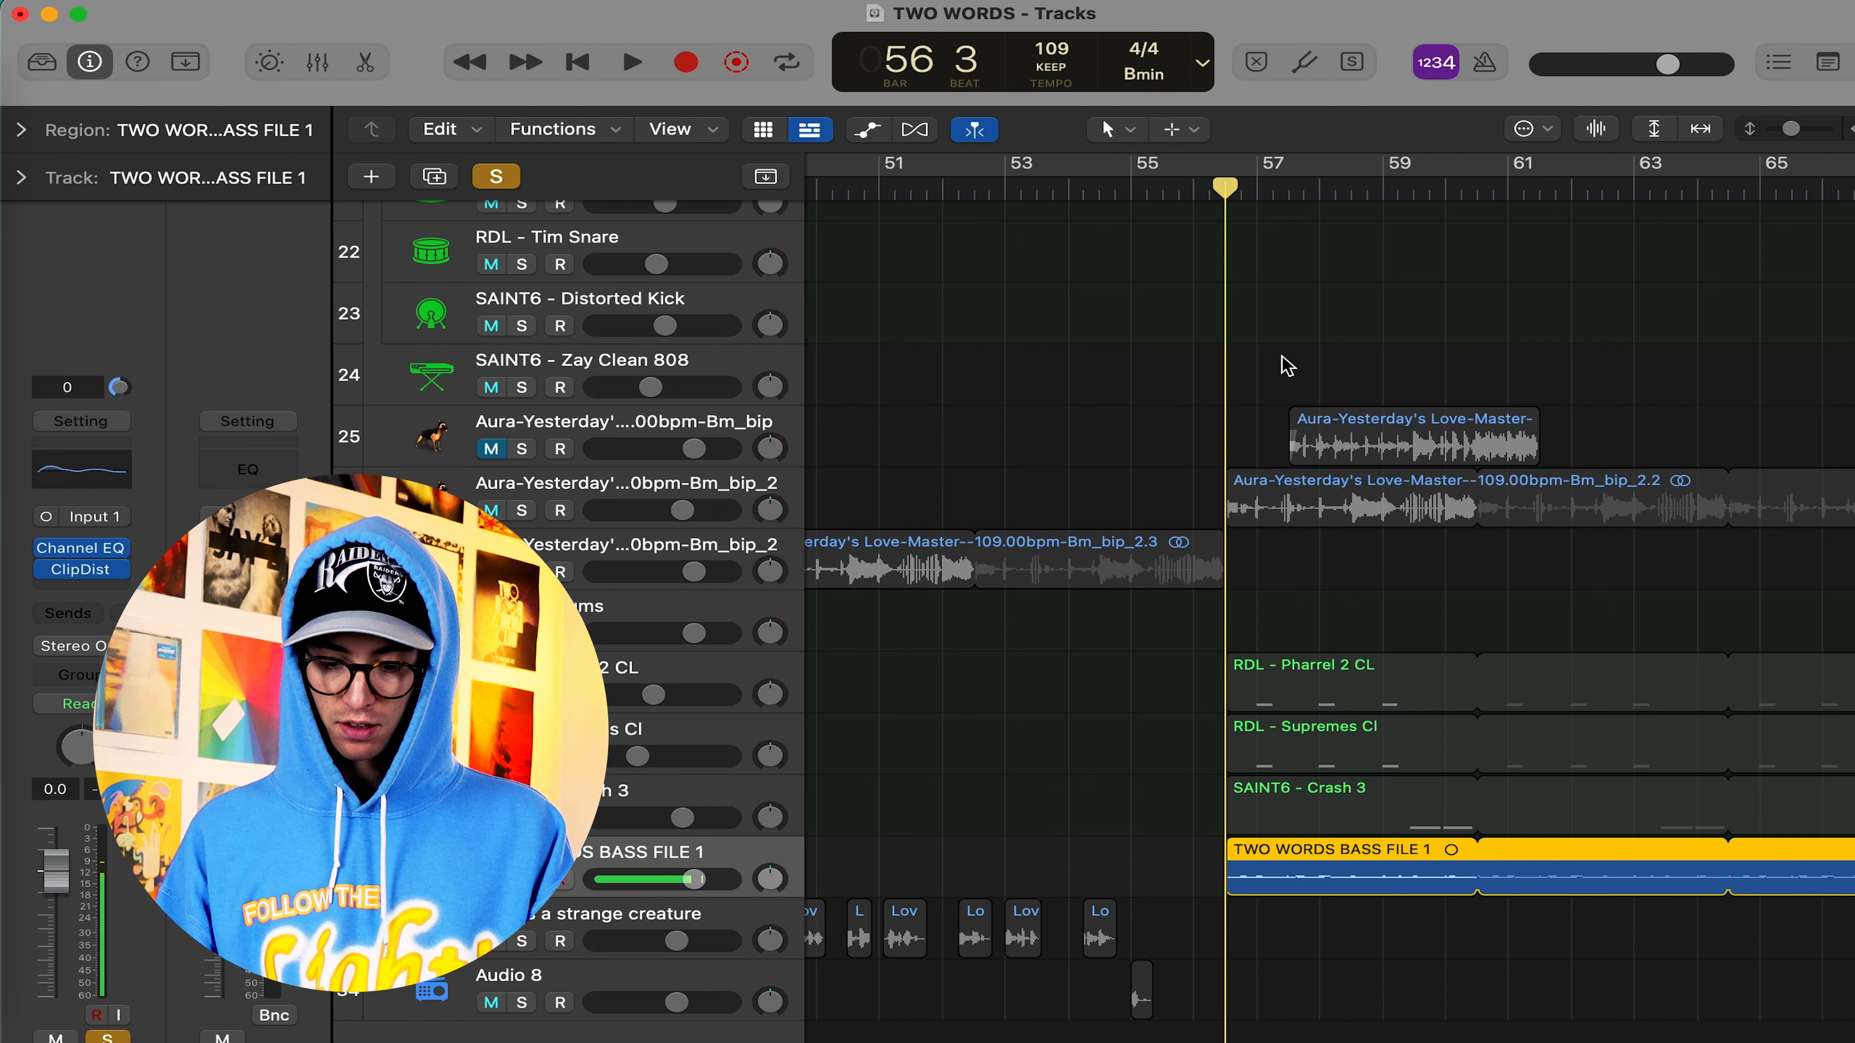
pyautogui.press('space')
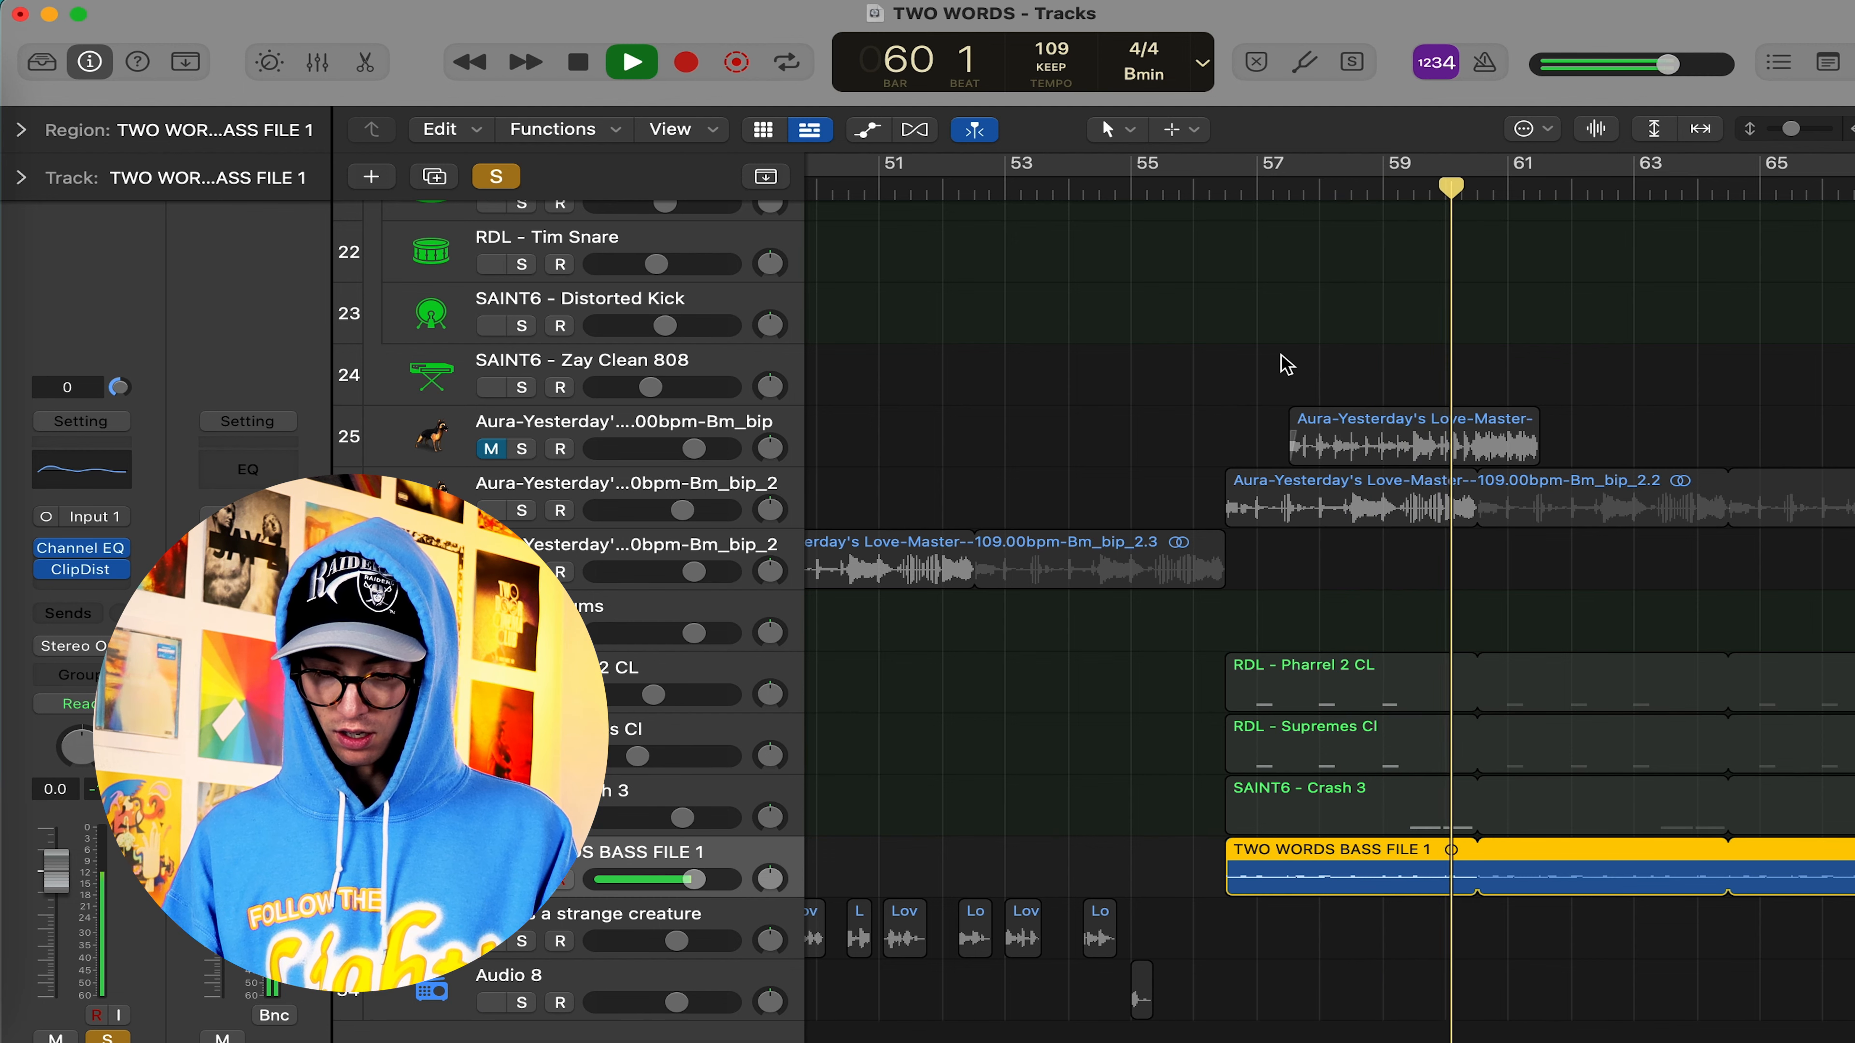
pyautogui.press('space')
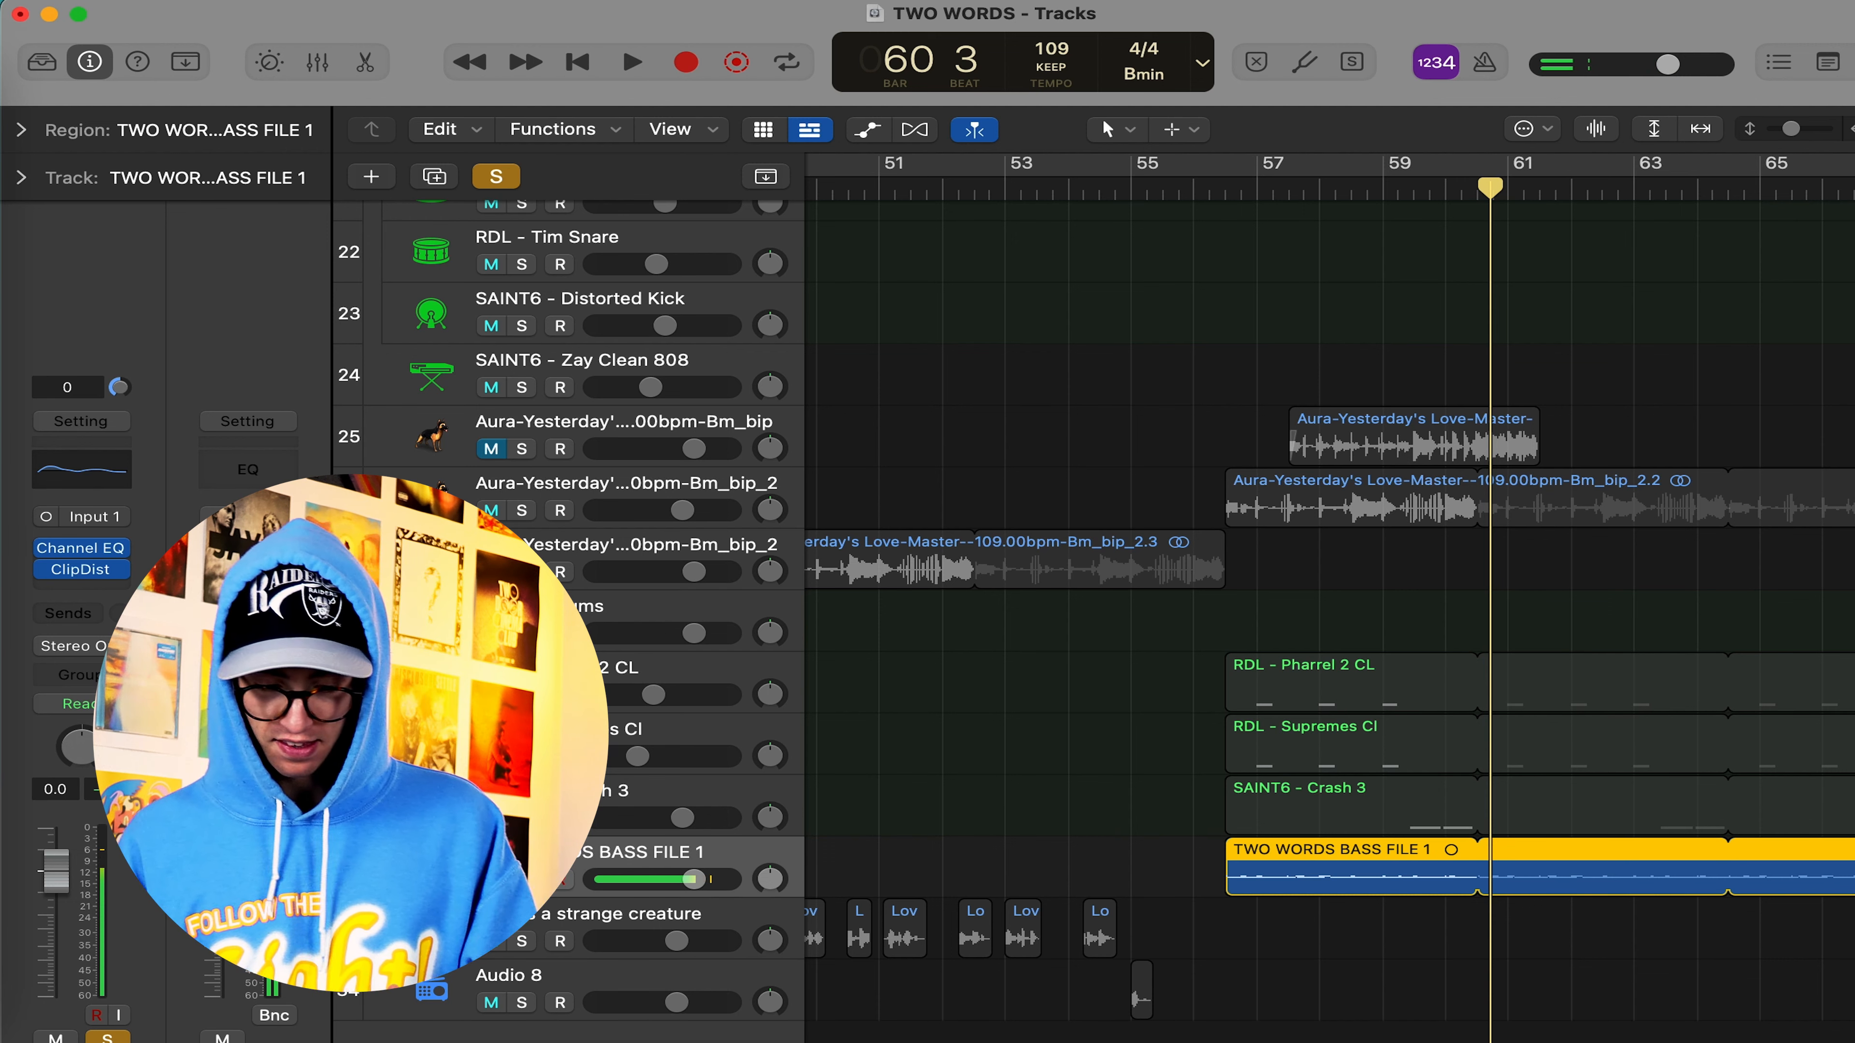
pyautogui.click(521, 880)
# Return the playhead to bar 56 beat 3 and play the full Verse 2 beat
pyautogui.click(1226, 185)
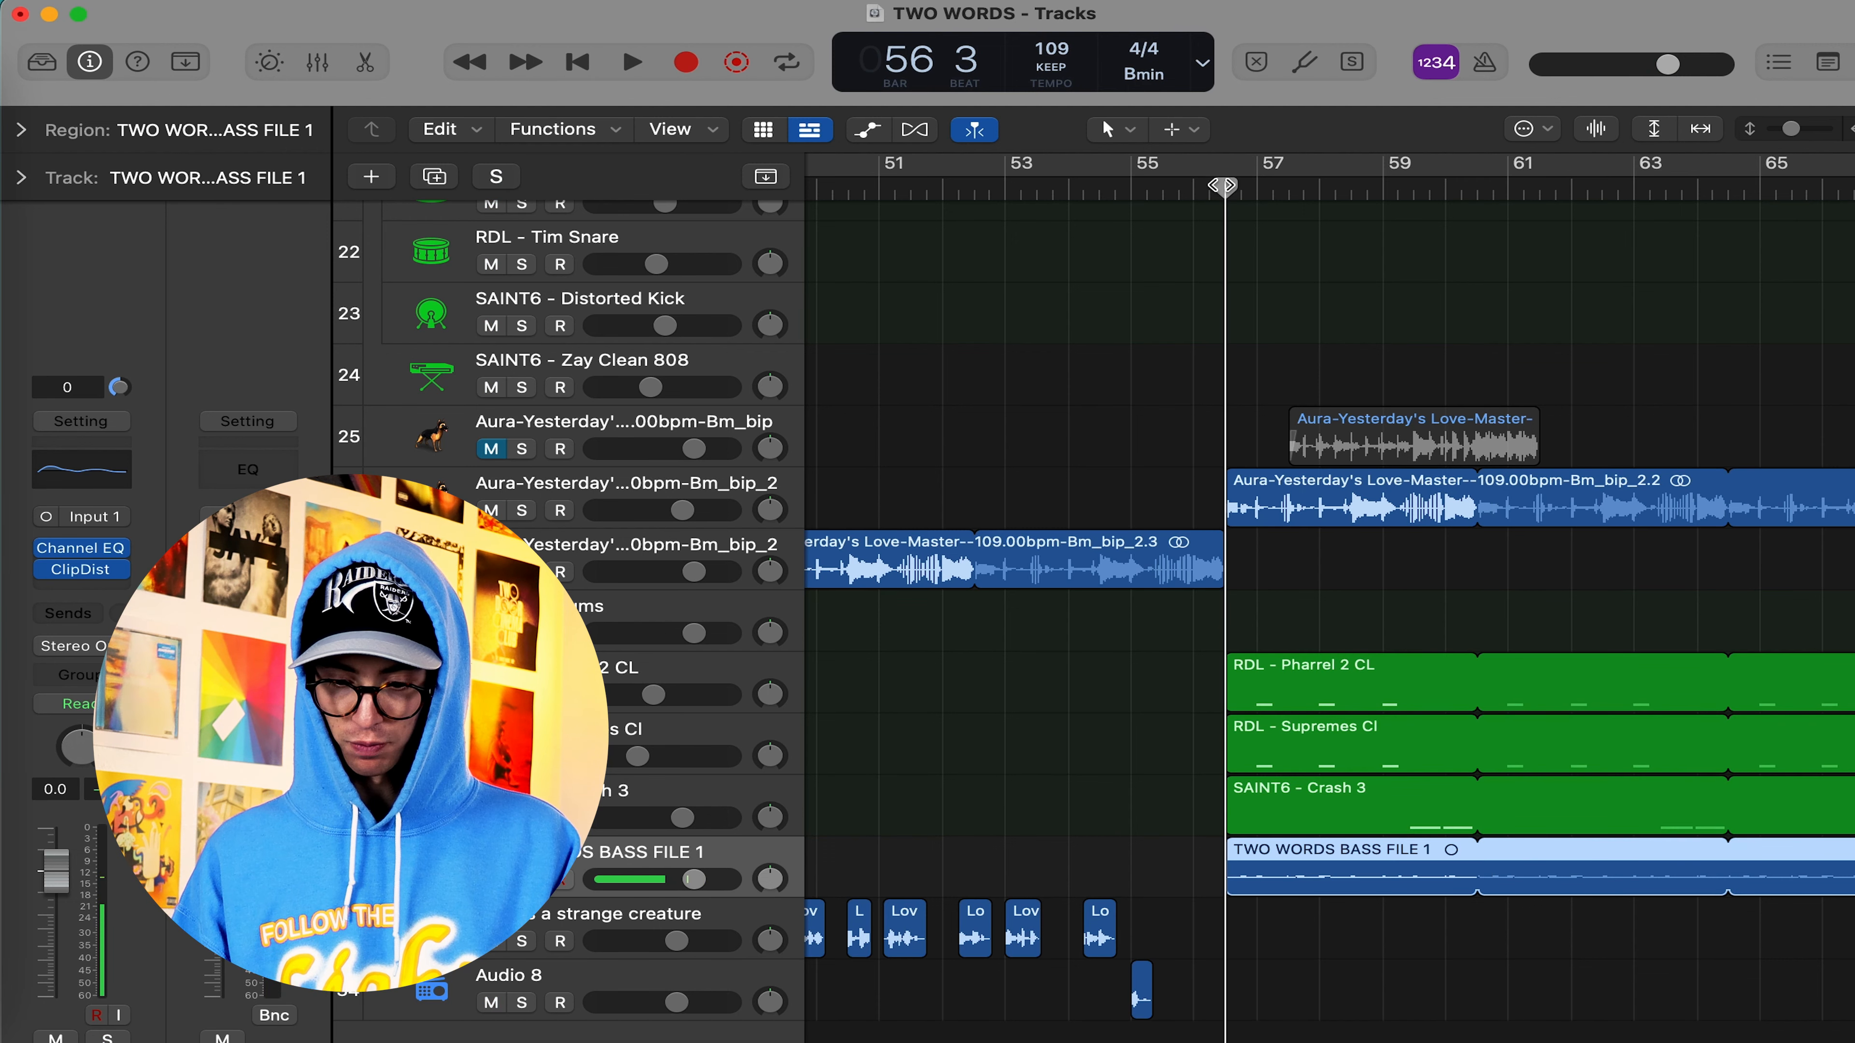
pyautogui.press('space')
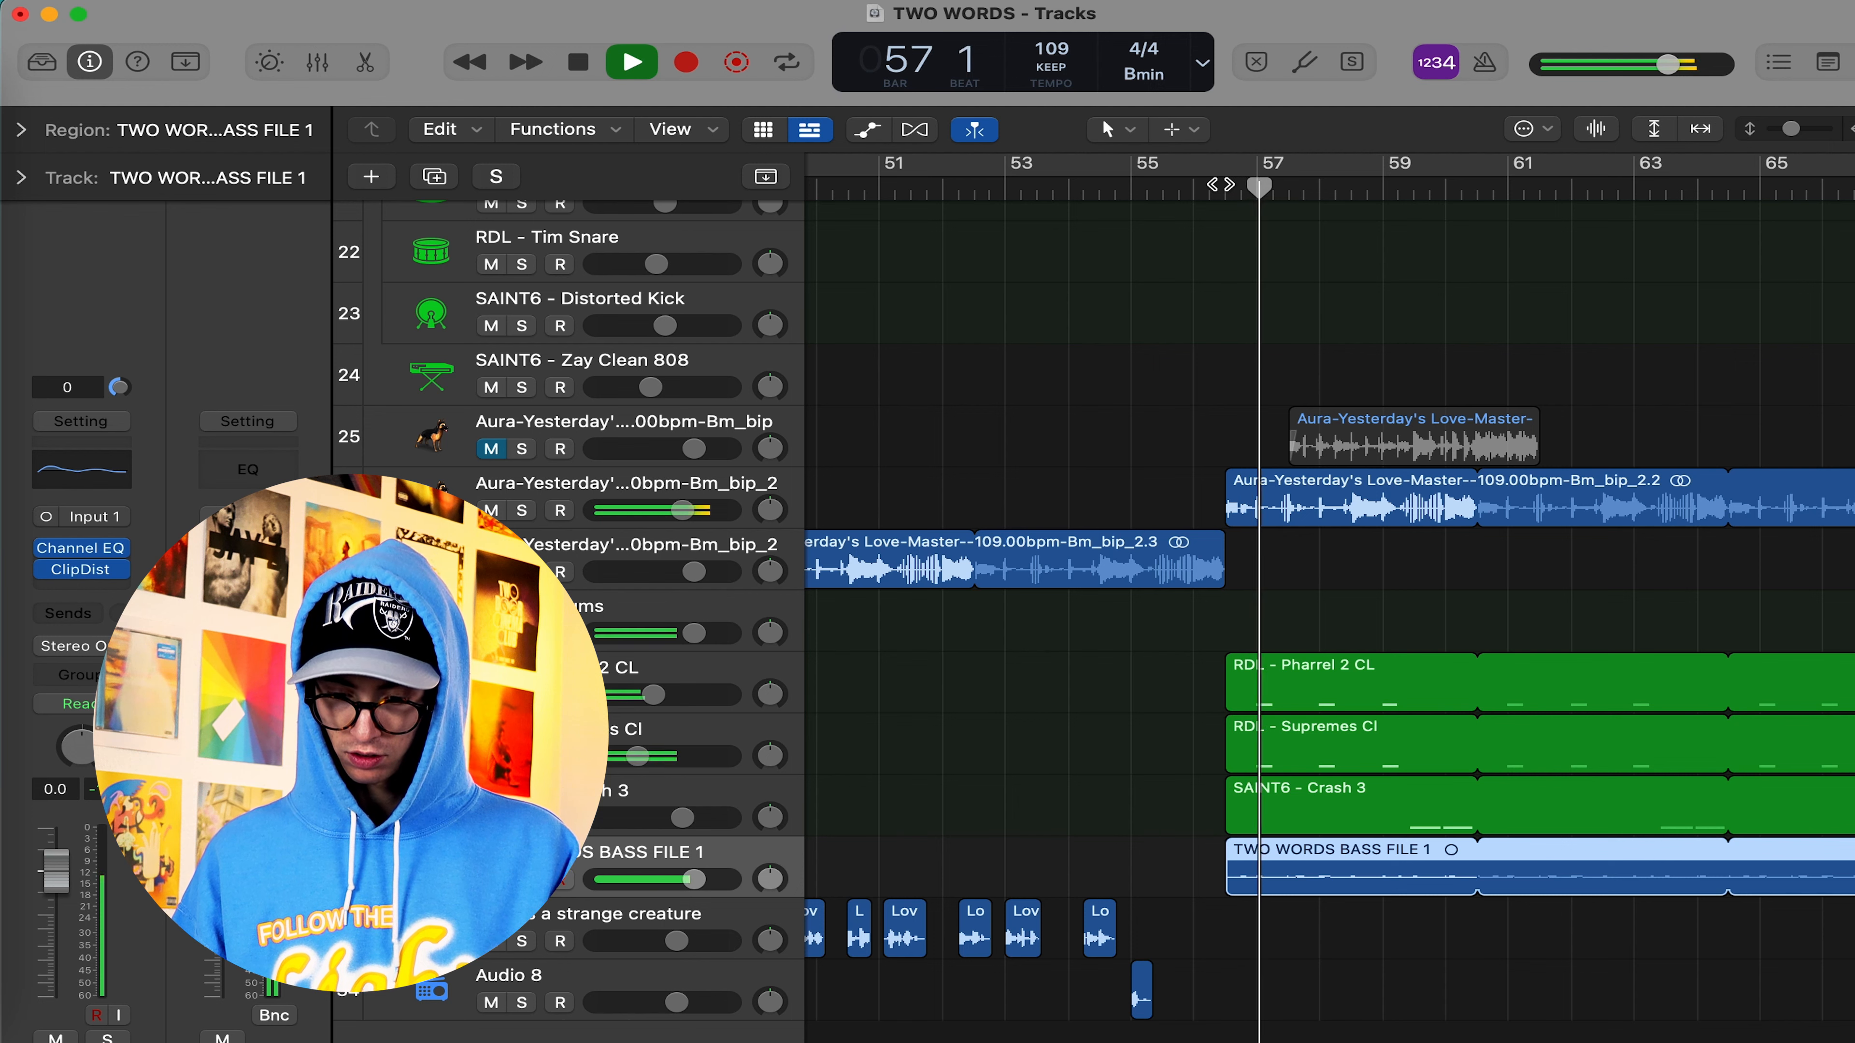